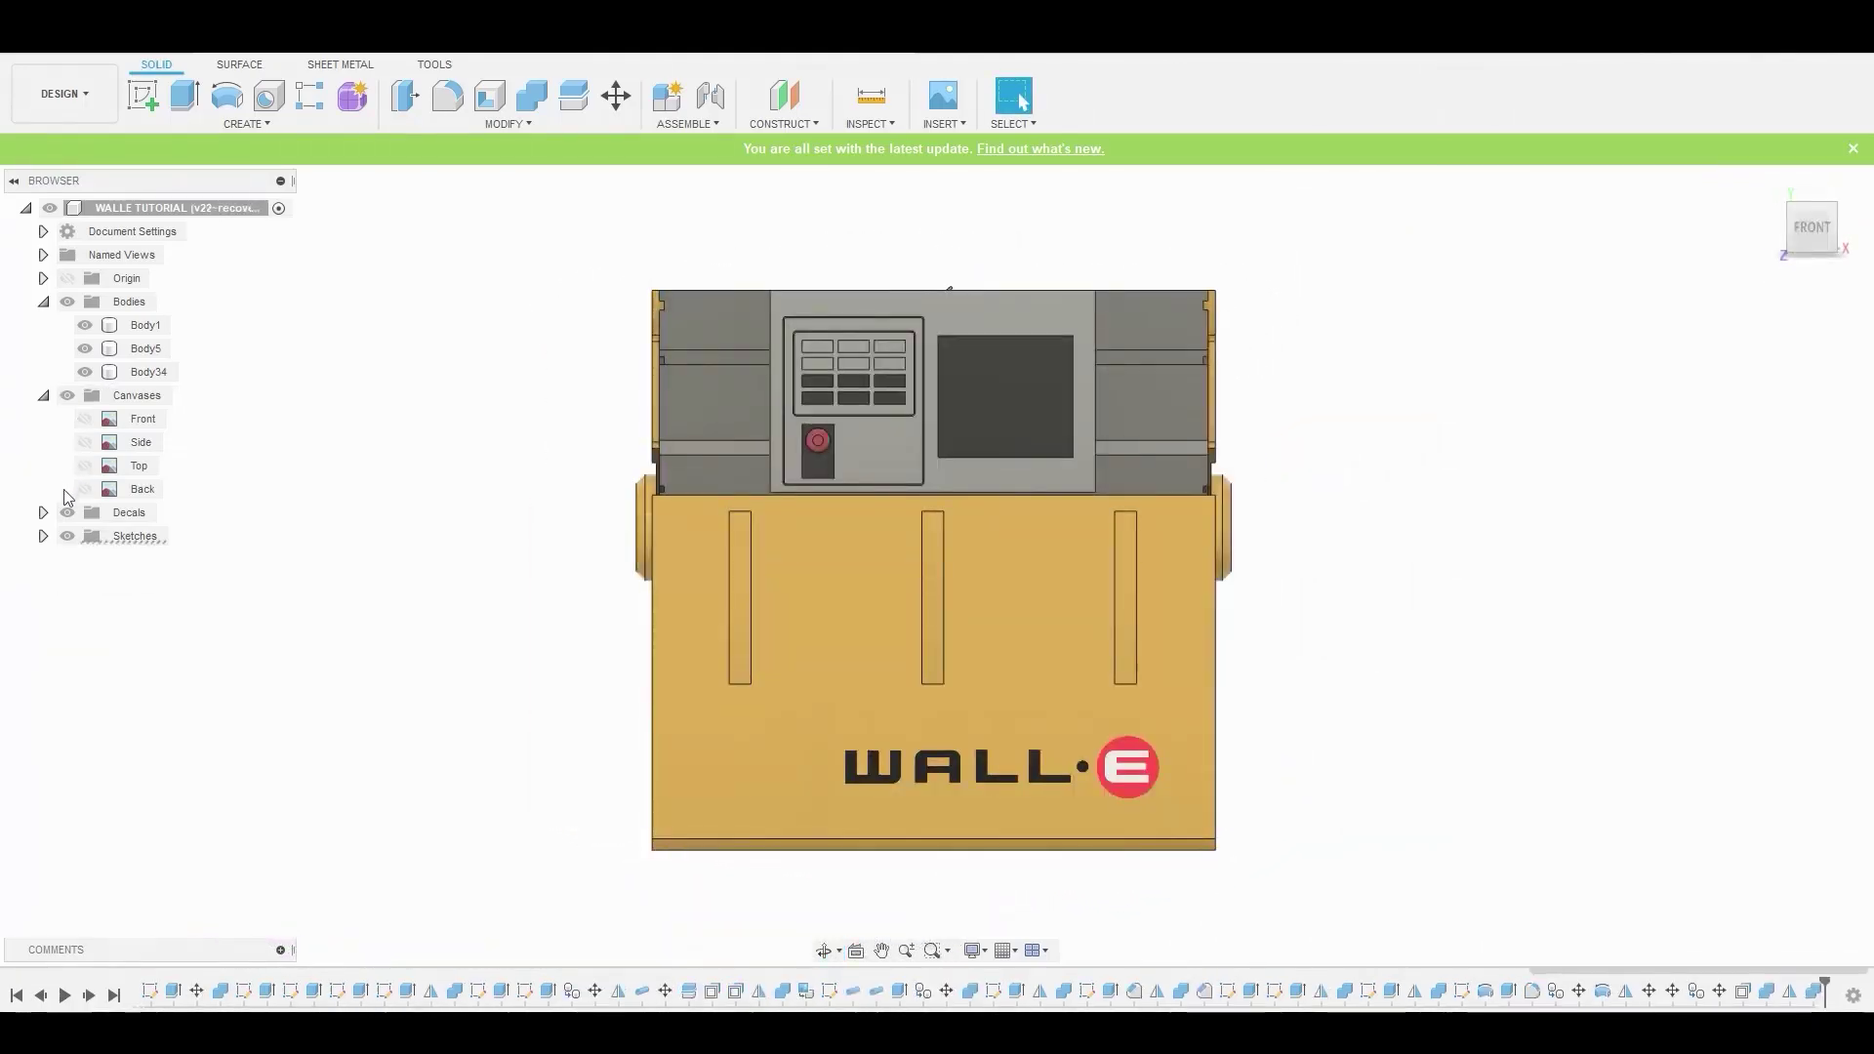
Show the Top, Side and Front reference canvases and zoom in on the body's top
{"action": "left_click", "coordinate": [92, 468]}
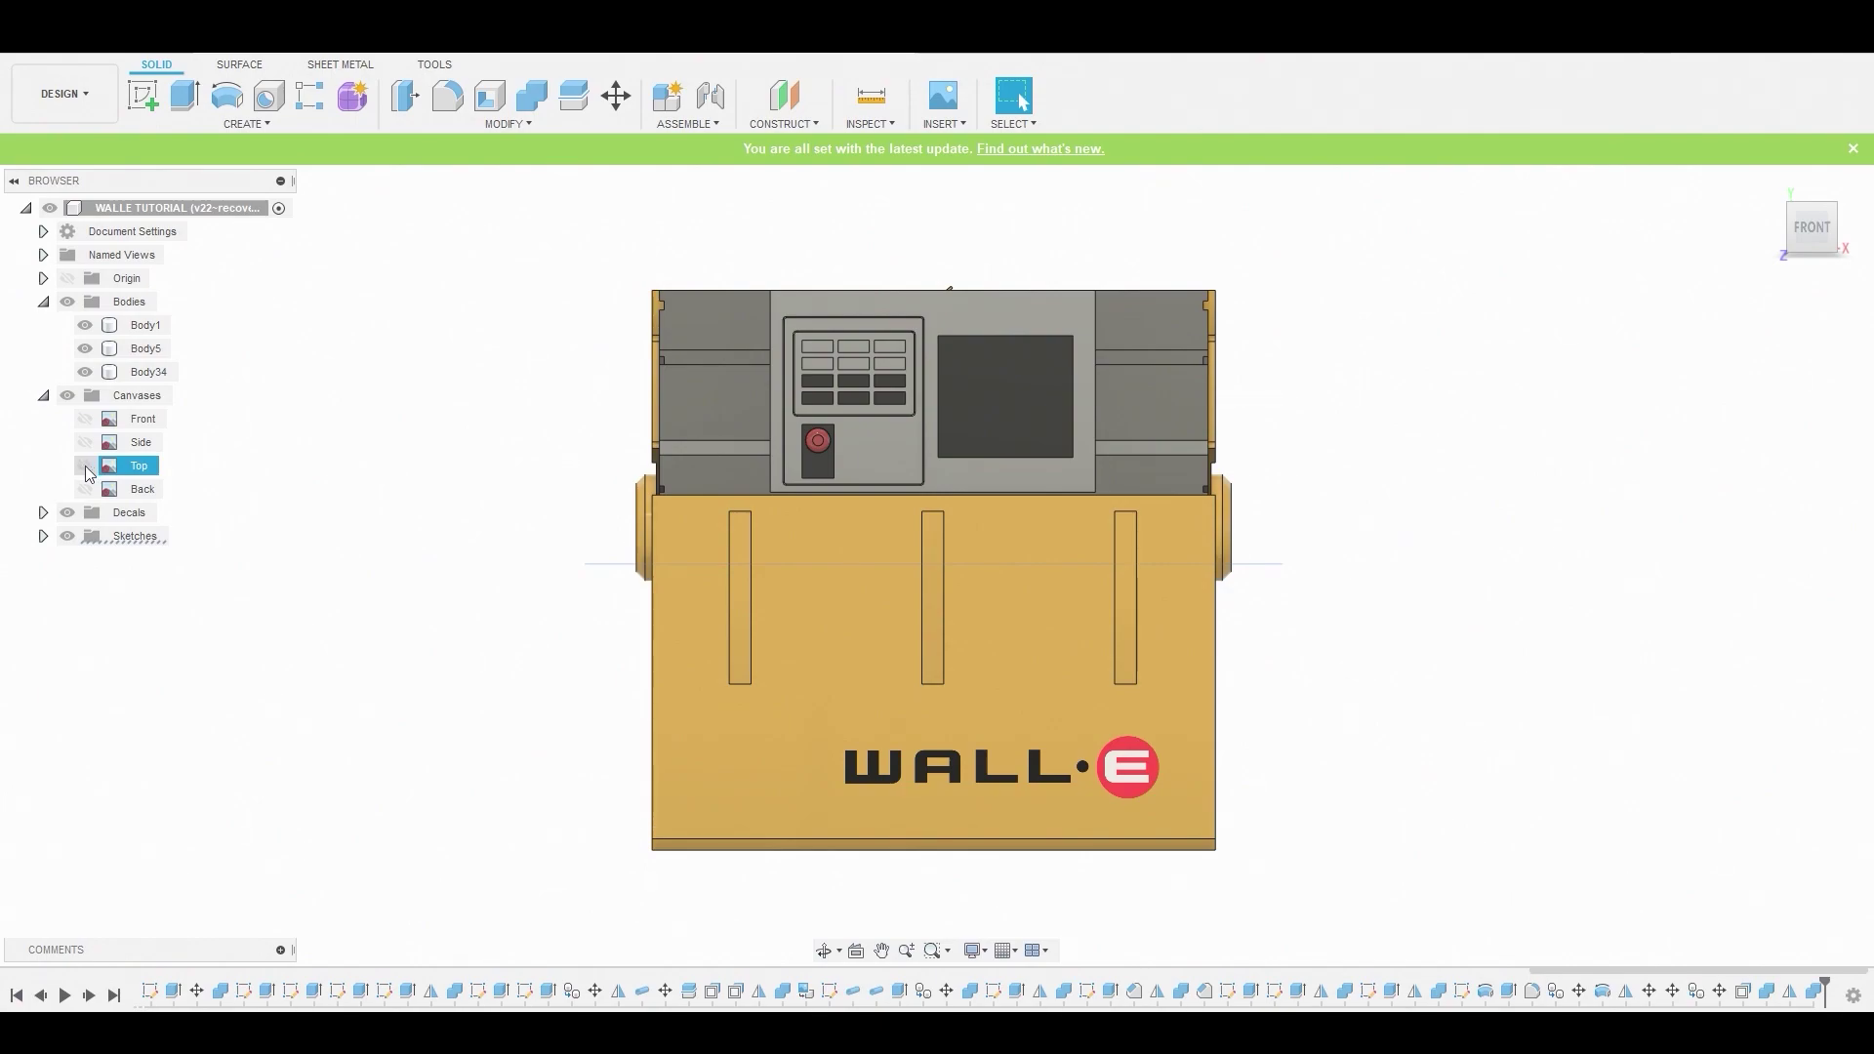
{"action": "left_click", "coordinate": [86, 465]}
{"action": "left_click", "coordinate": [85, 445]}
{"action": "left_click", "coordinate": [84, 421]}
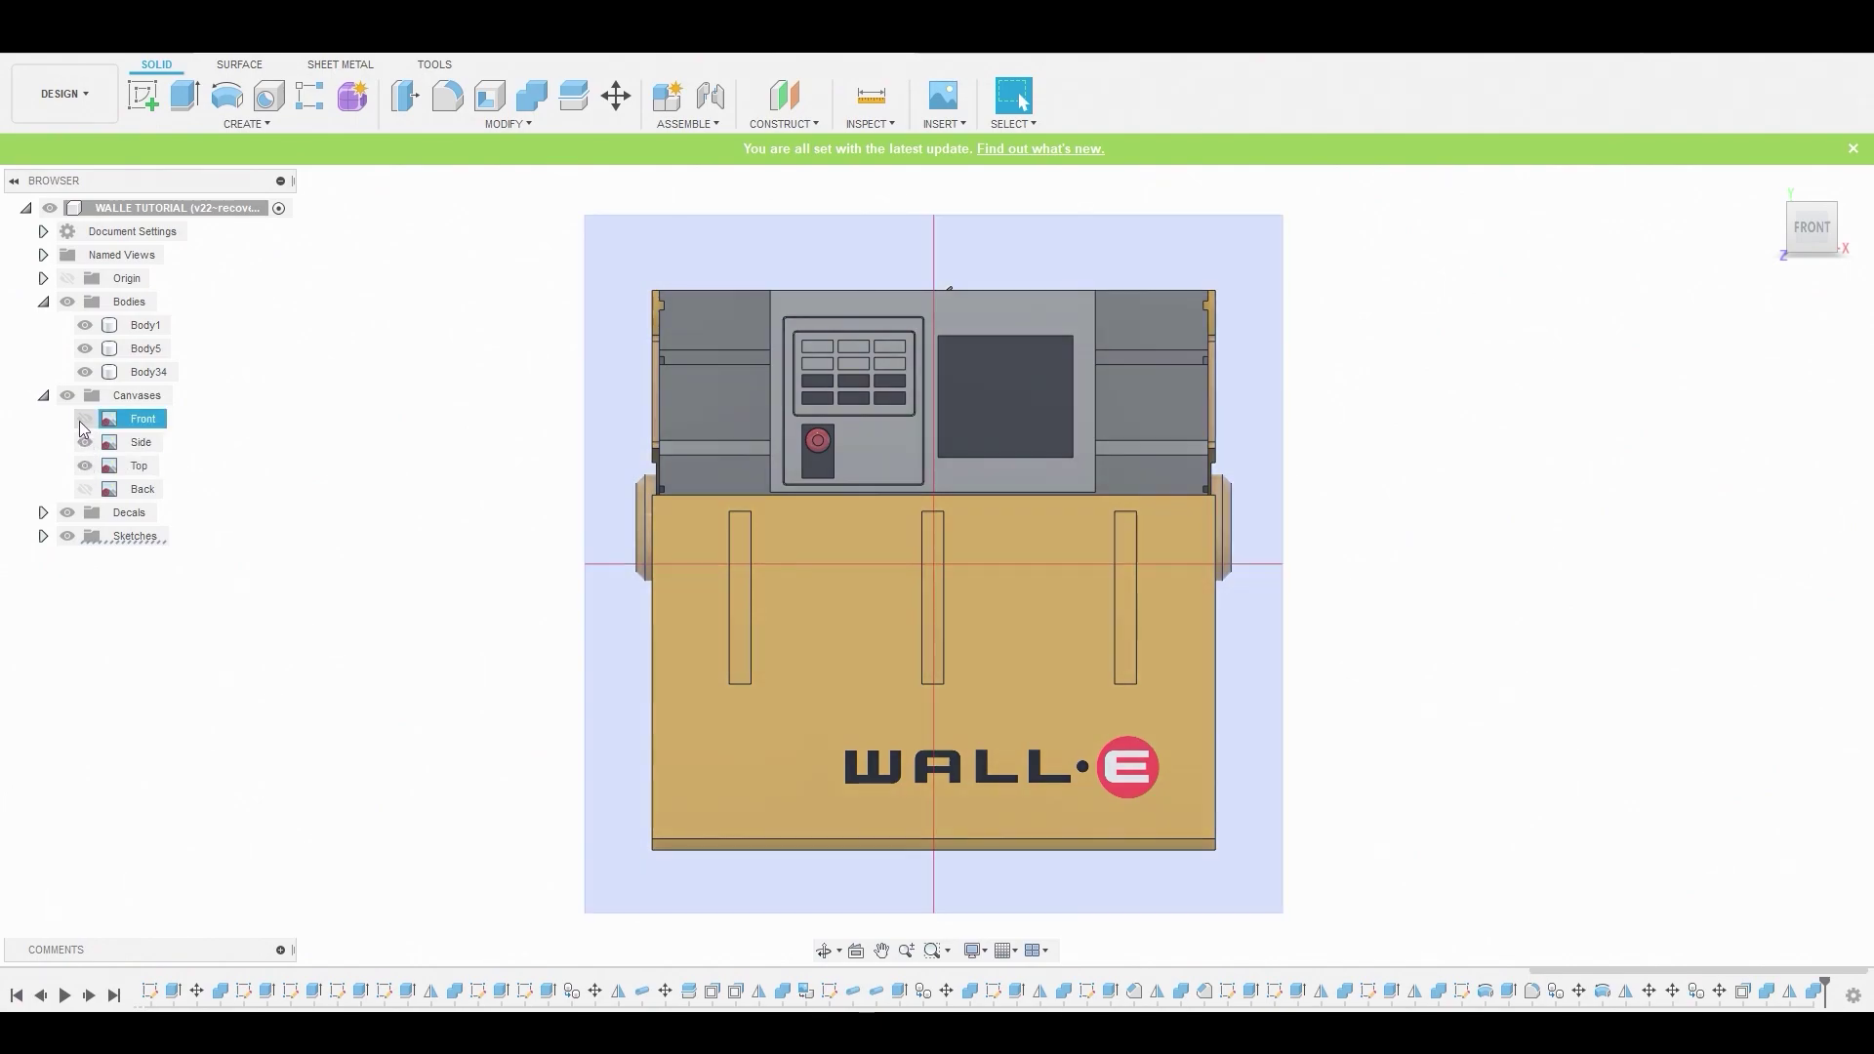
{"action": "middle_click_drag", "start_coordinate": [1360, 494], "coordinate": [1243, 506]}
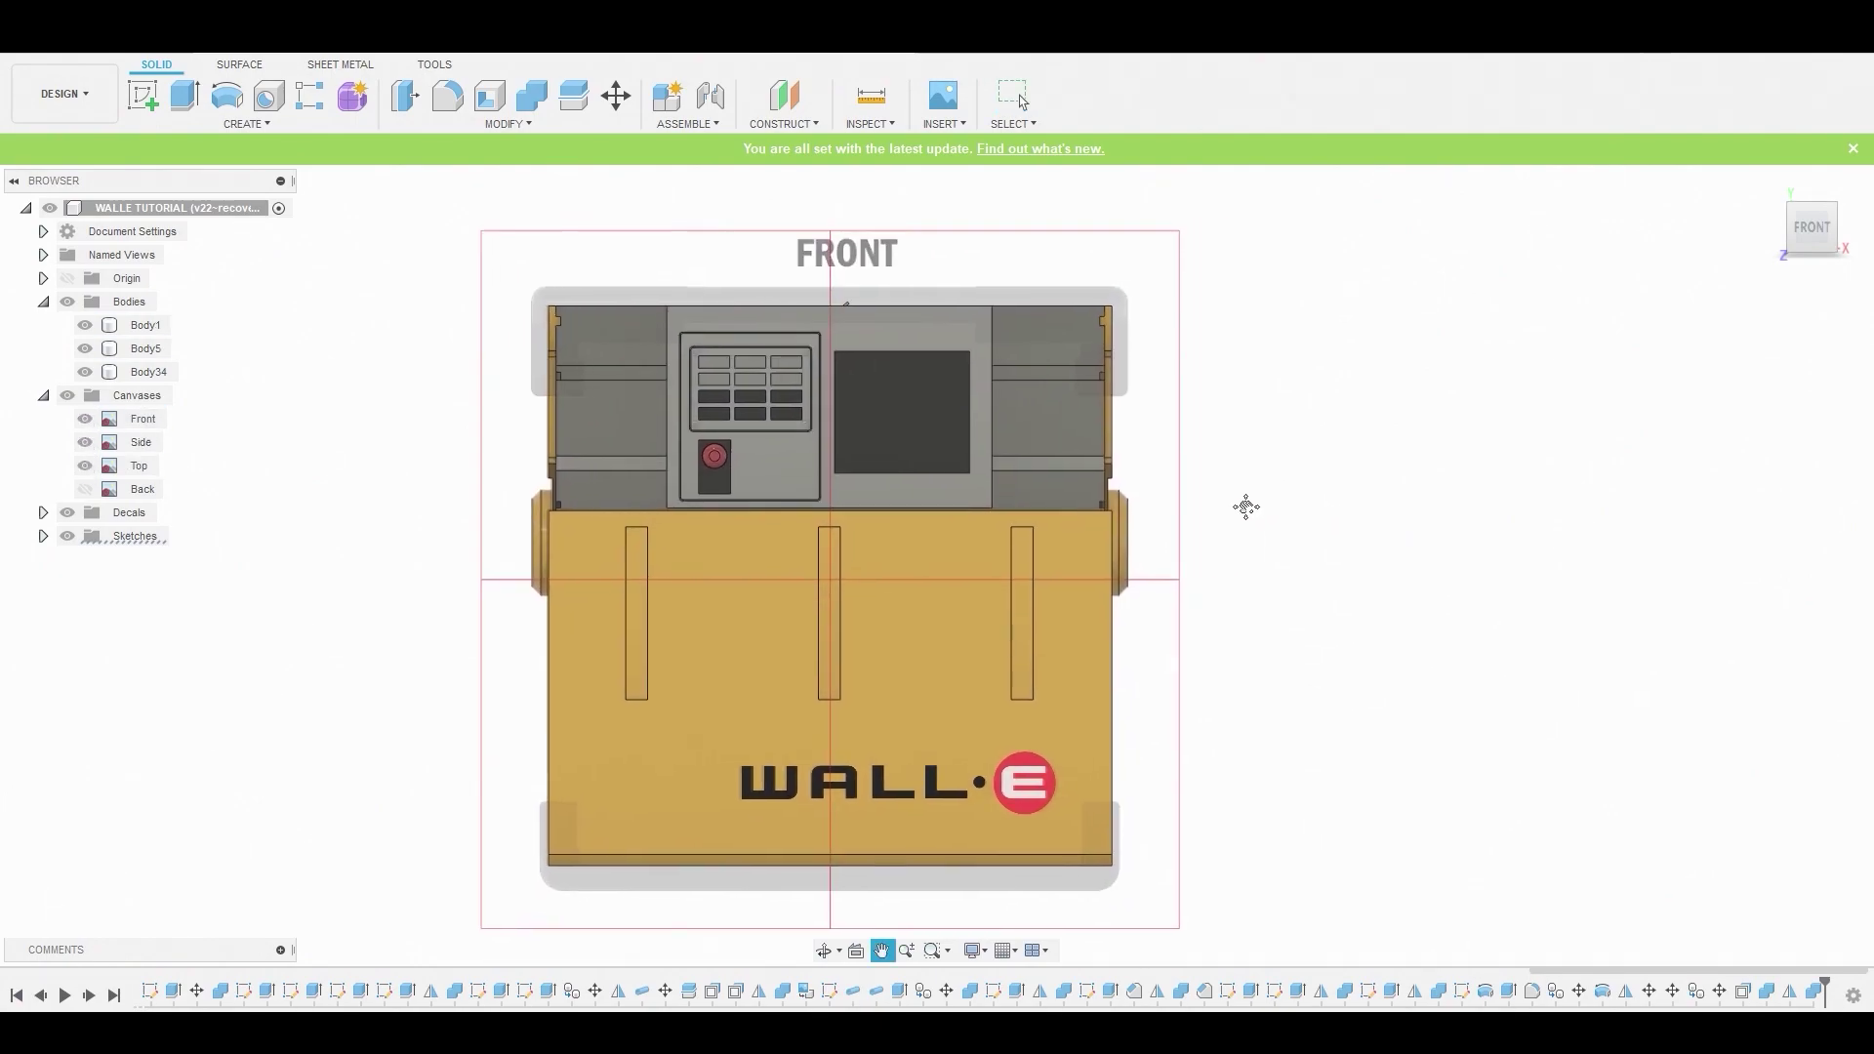
{"action": "scroll", "coordinate": [1242, 507], "scroll_direction": "up", "scroll_amount": 4}
{"action": "middle_click_drag", "start_coordinate": [603, 402], "coordinate": [689, 431]}
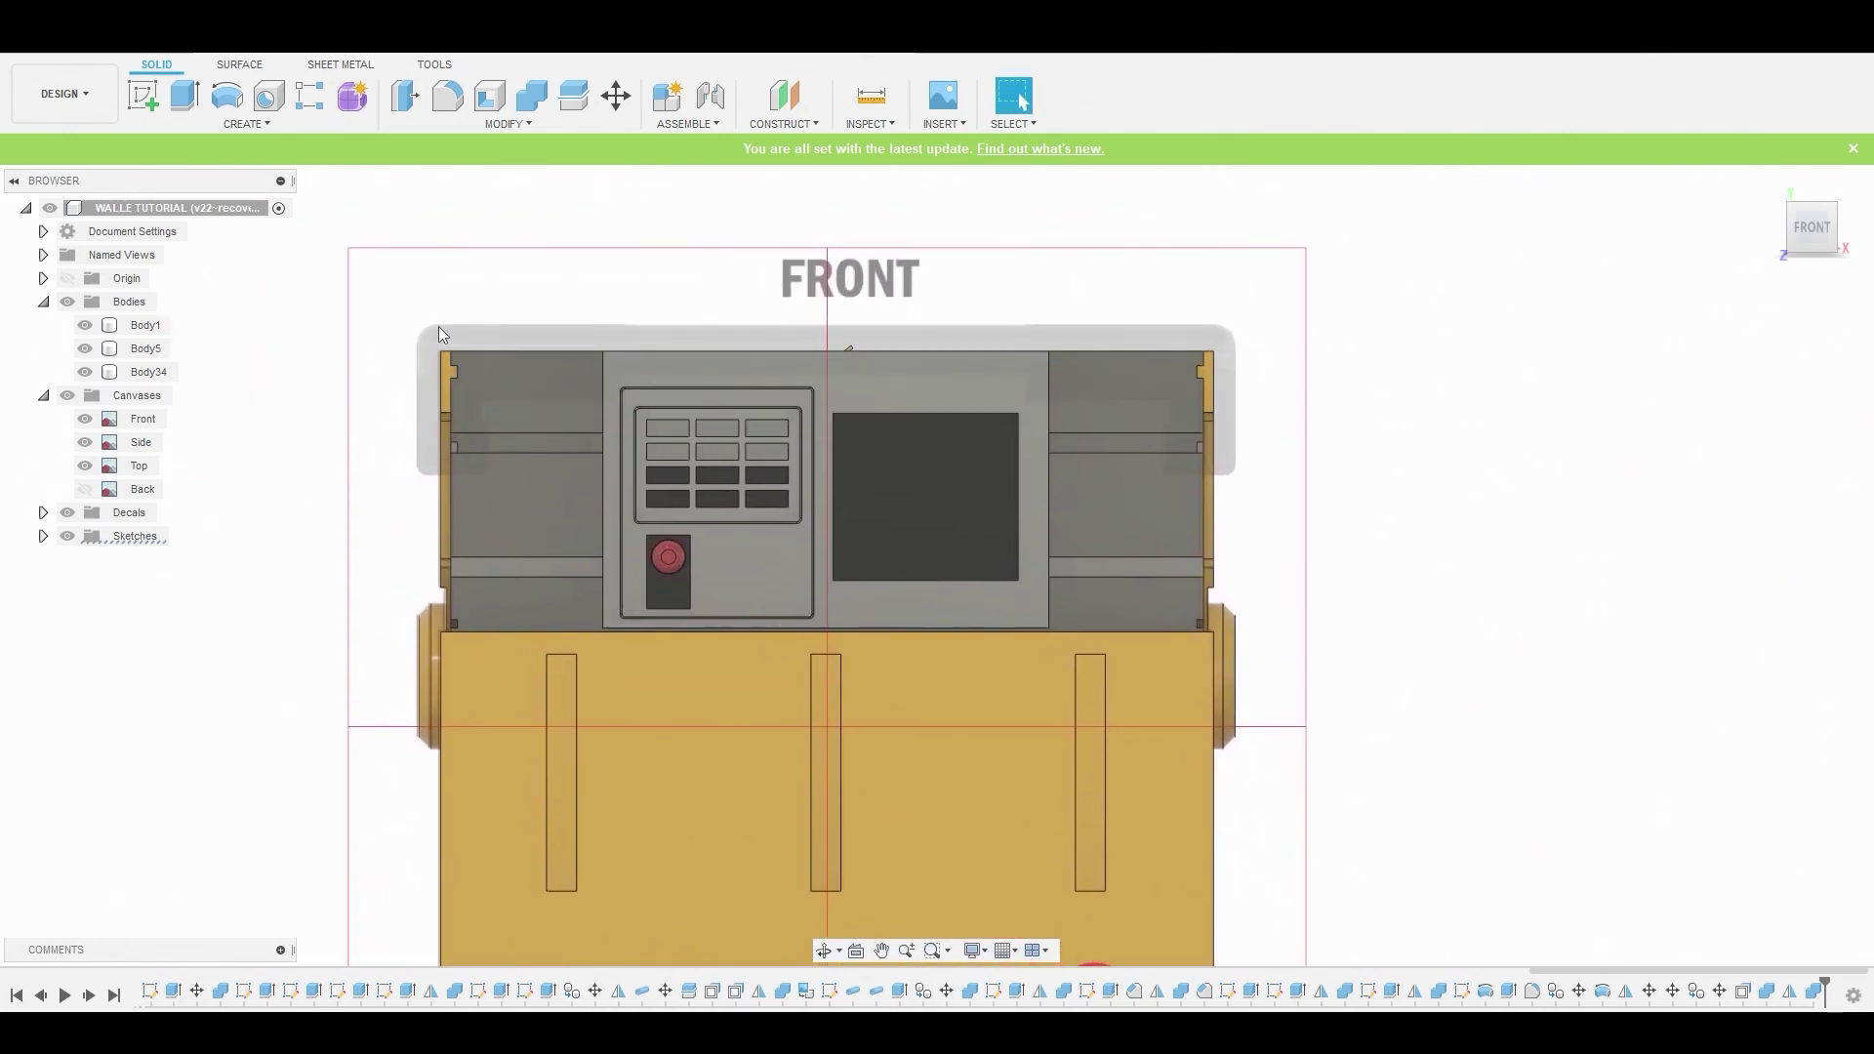
{"action": "left_click", "coordinate": [143, 96]}
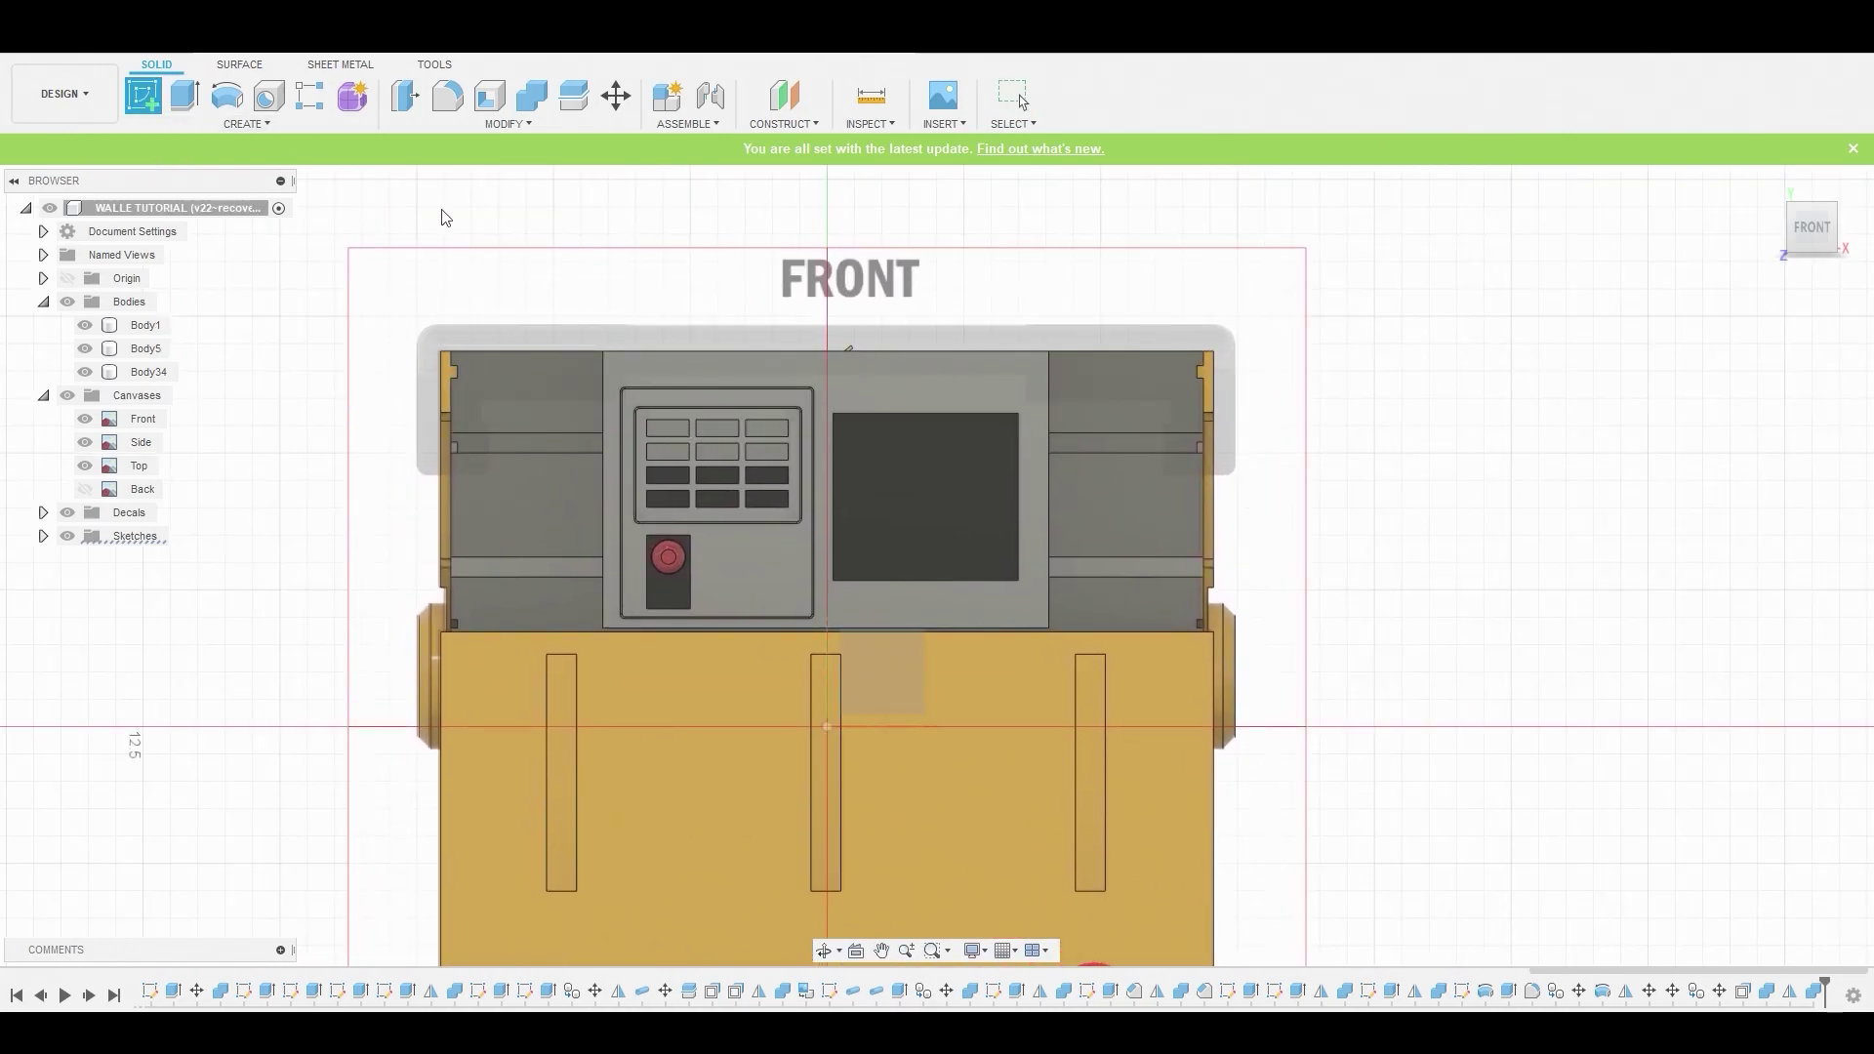
On the front plane, draw a rectangle from the body's top-left corner to the centre line
{"action": "left_click", "coordinate": [461, 220]}
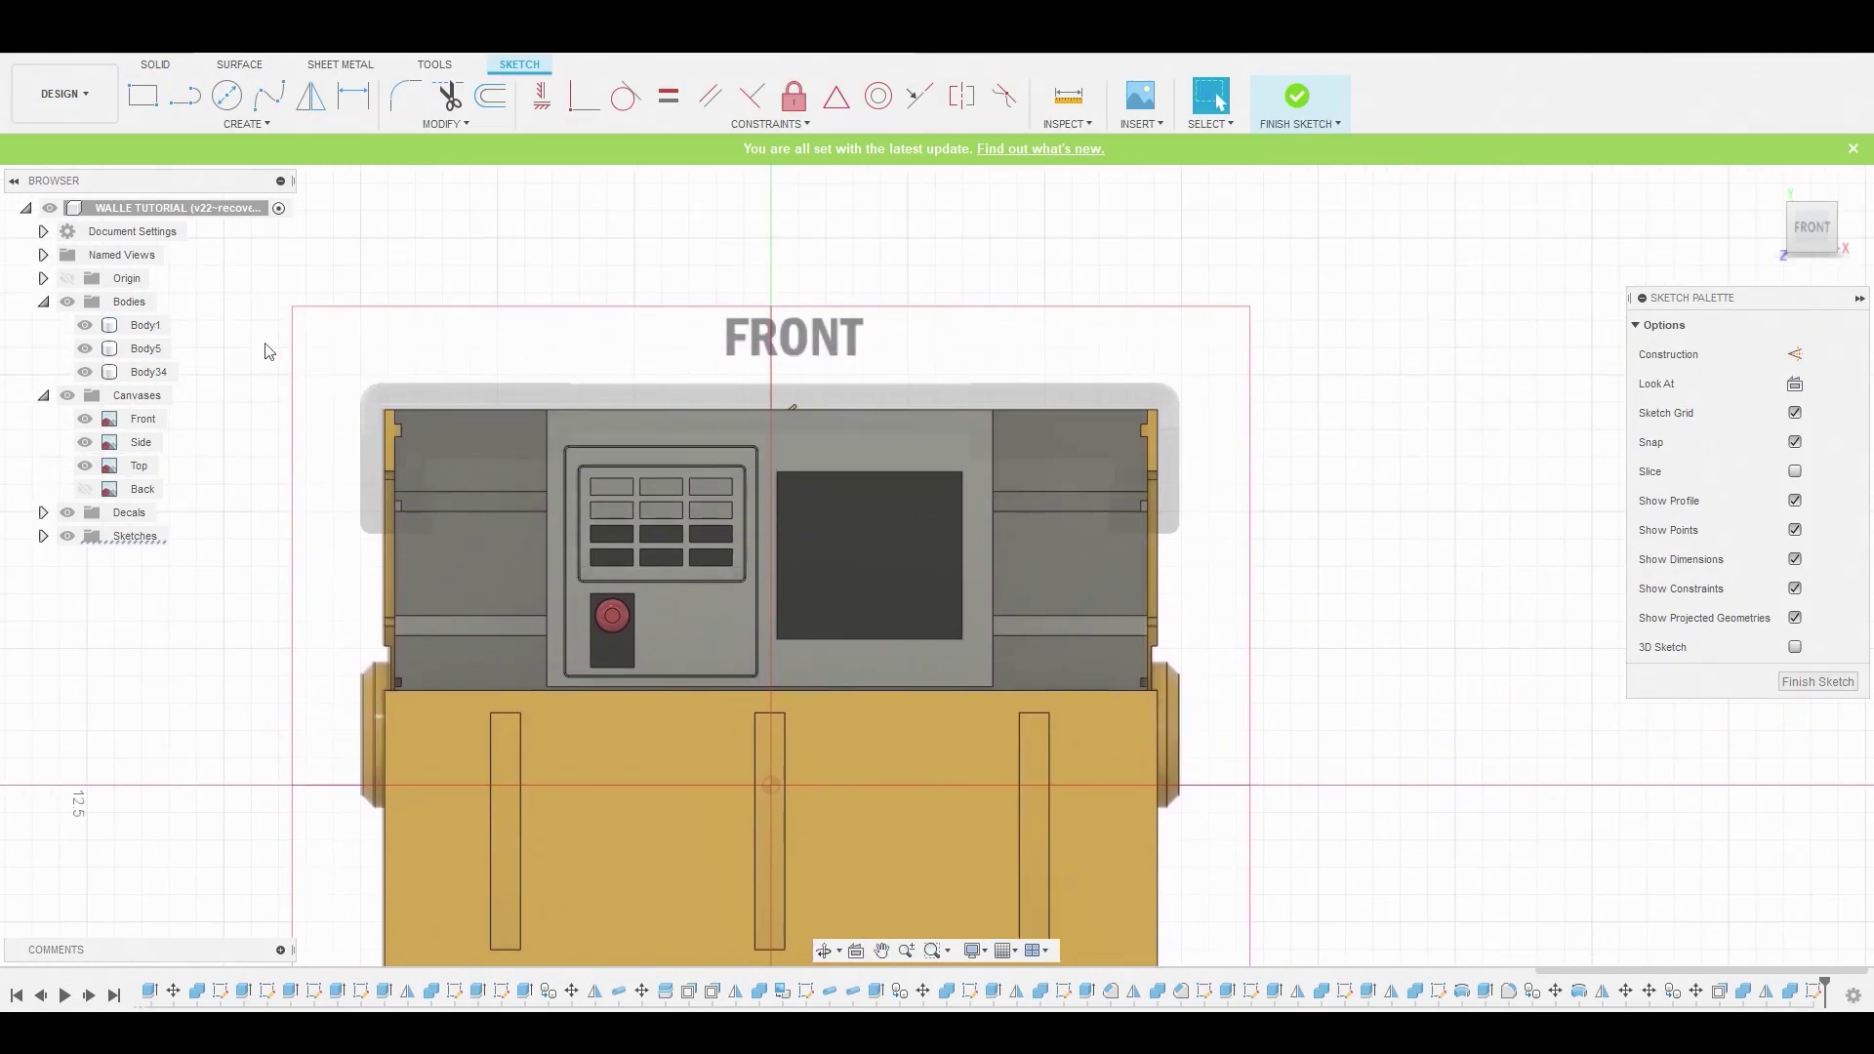
{"action": "left_click", "coordinate": [142, 98]}
{"action": "scroll", "coordinate": [494, 473], "scroll_direction": "up", "scroll_amount": 3}
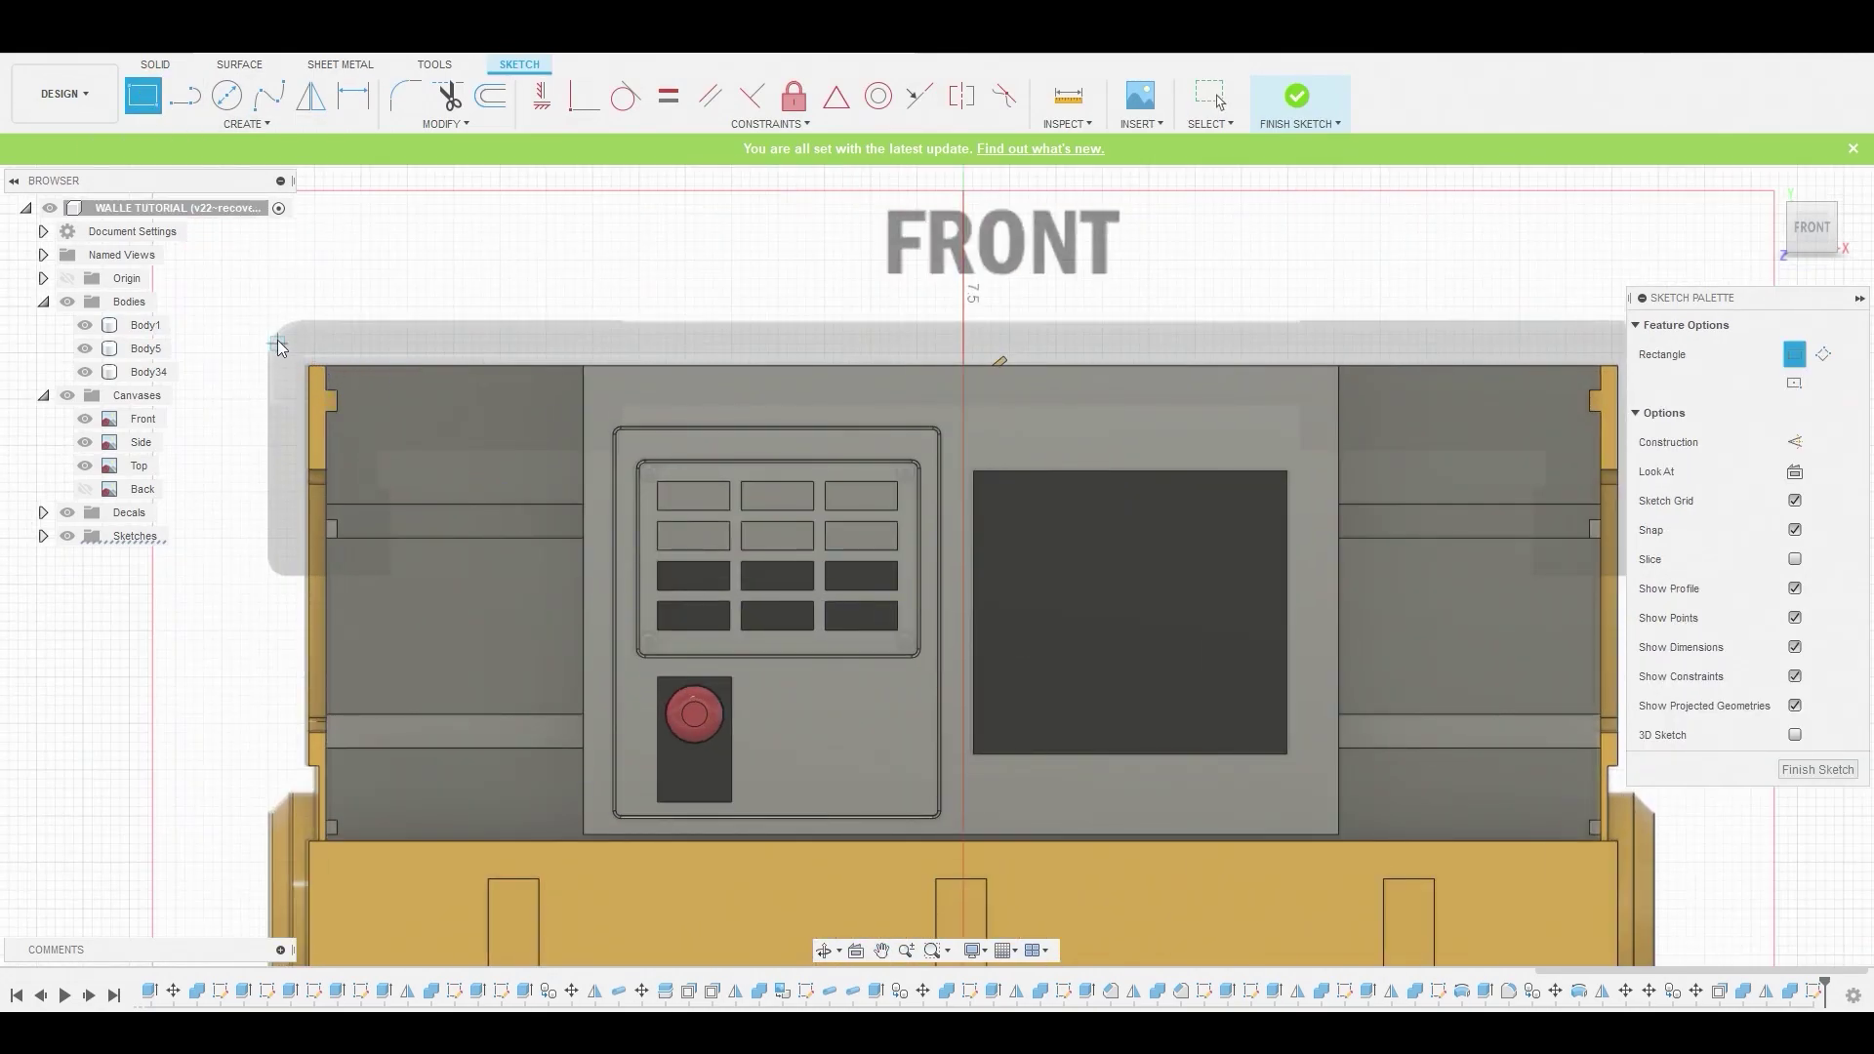
{"action": "scroll", "coordinate": [270, 330], "scroll_direction": "up", "scroll_amount": 5}
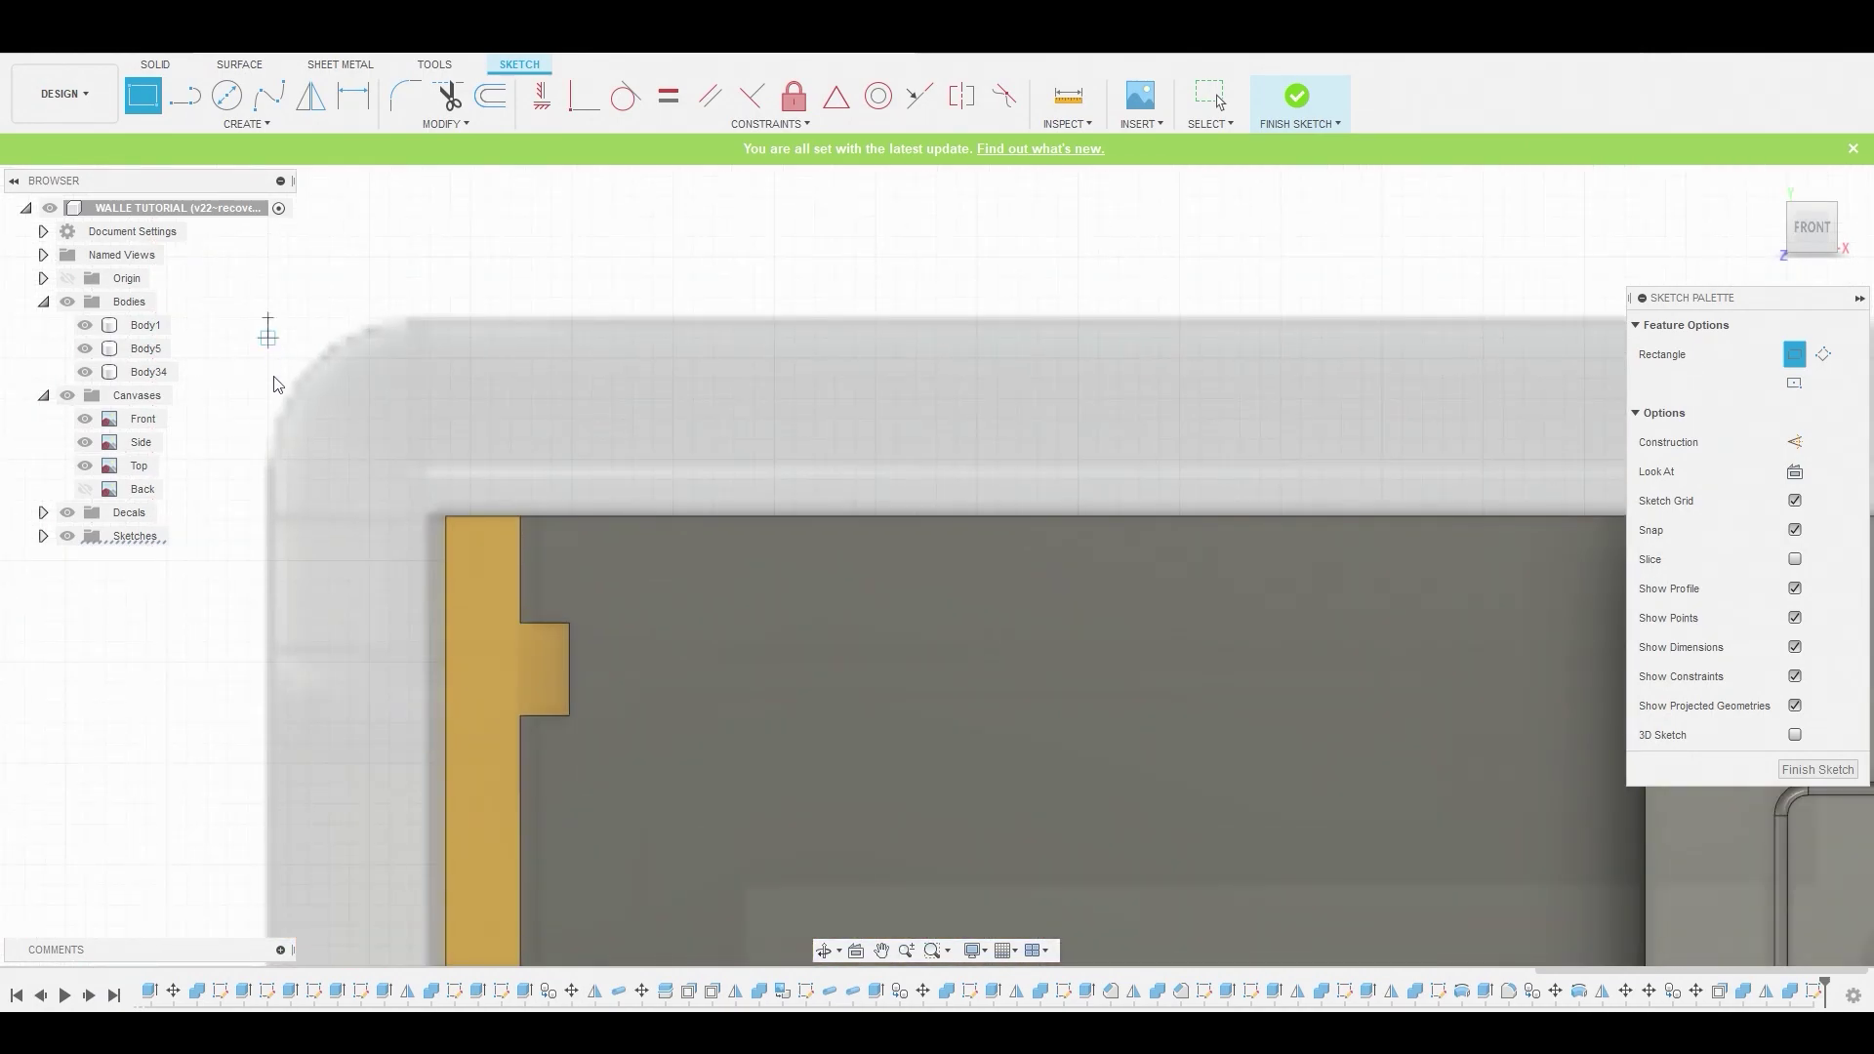
{"action": "left_click", "coordinate": [278, 384]}
{"action": "scroll", "coordinate": [279, 383], "scroll_direction": "down", "scroll_amount": 6}
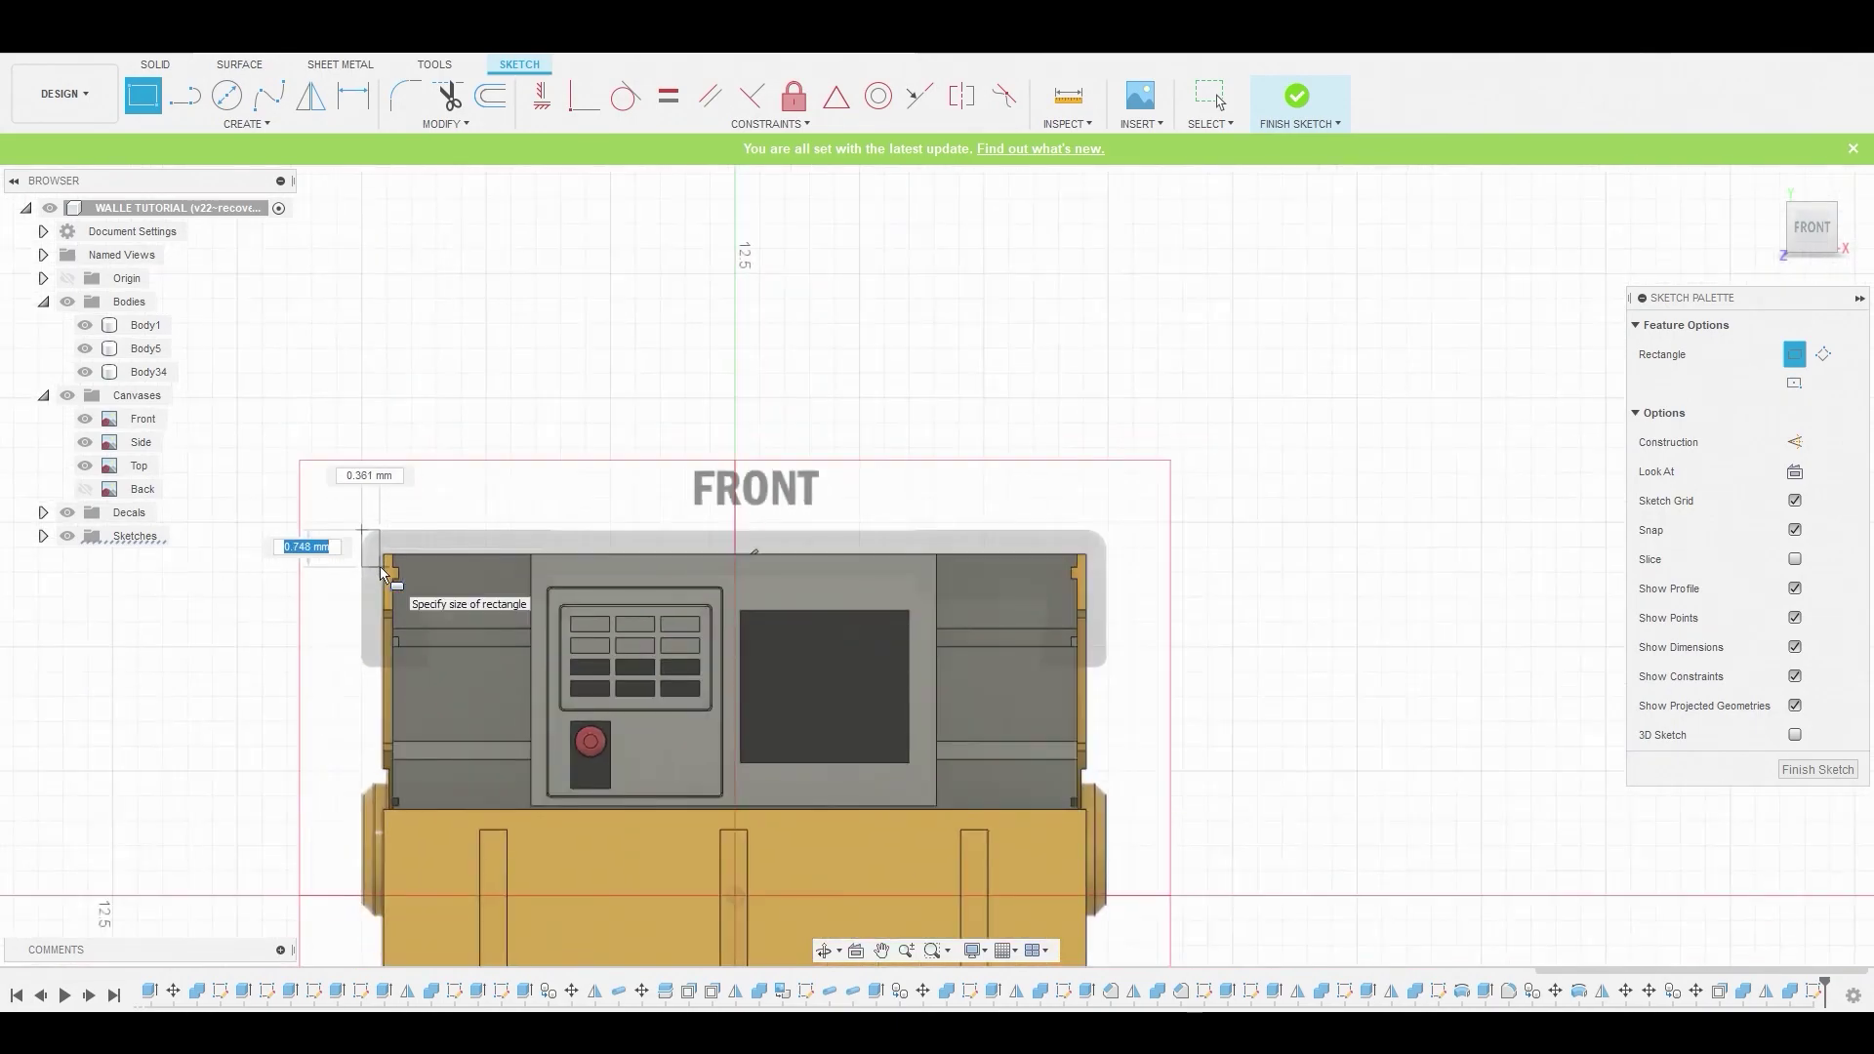
{"action": "left_click", "coordinate": [739, 668]}
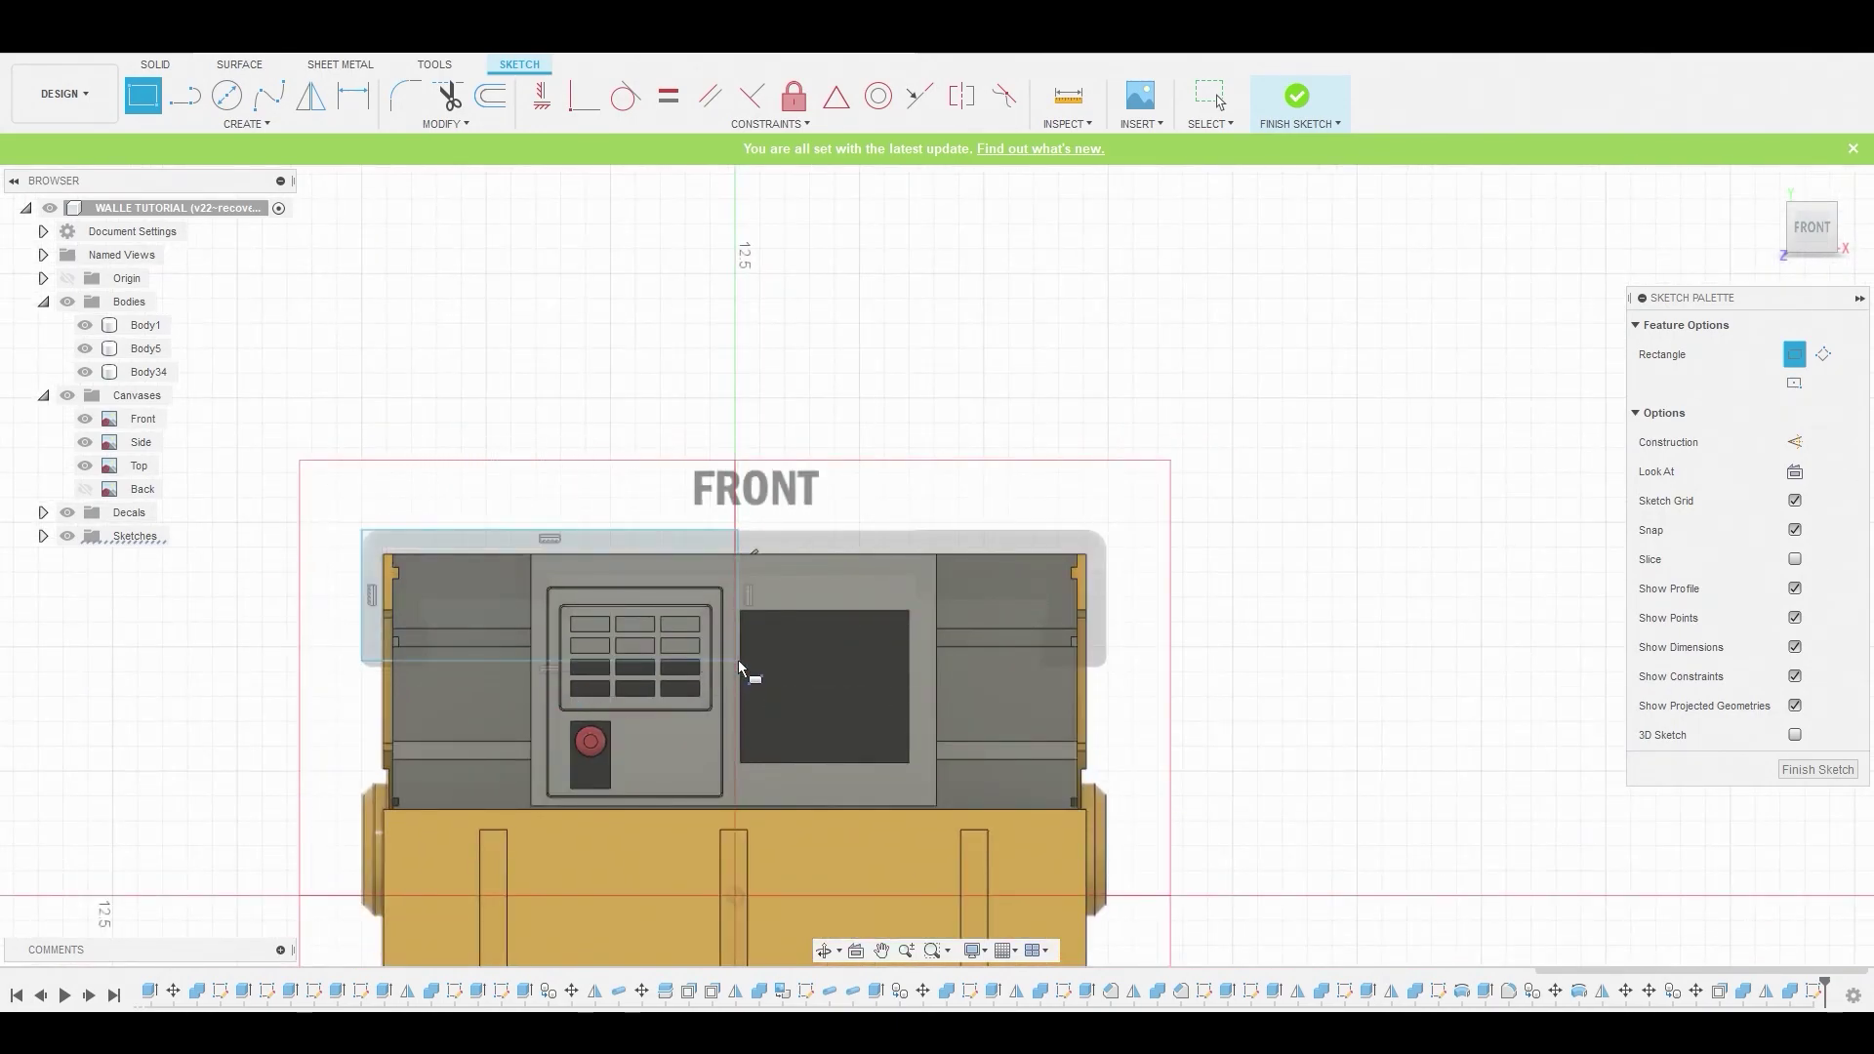
Drag the rectangle's bottom edge down so it measures 7.500 × 2.850 mm
{"action": "right_click", "coordinate": [540, 363]}
{"action": "left_click", "coordinate": [615, 368]}
{"action": "scroll", "coordinate": [537, 582], "scroll_direction": "up", "scroll_amount": 3}
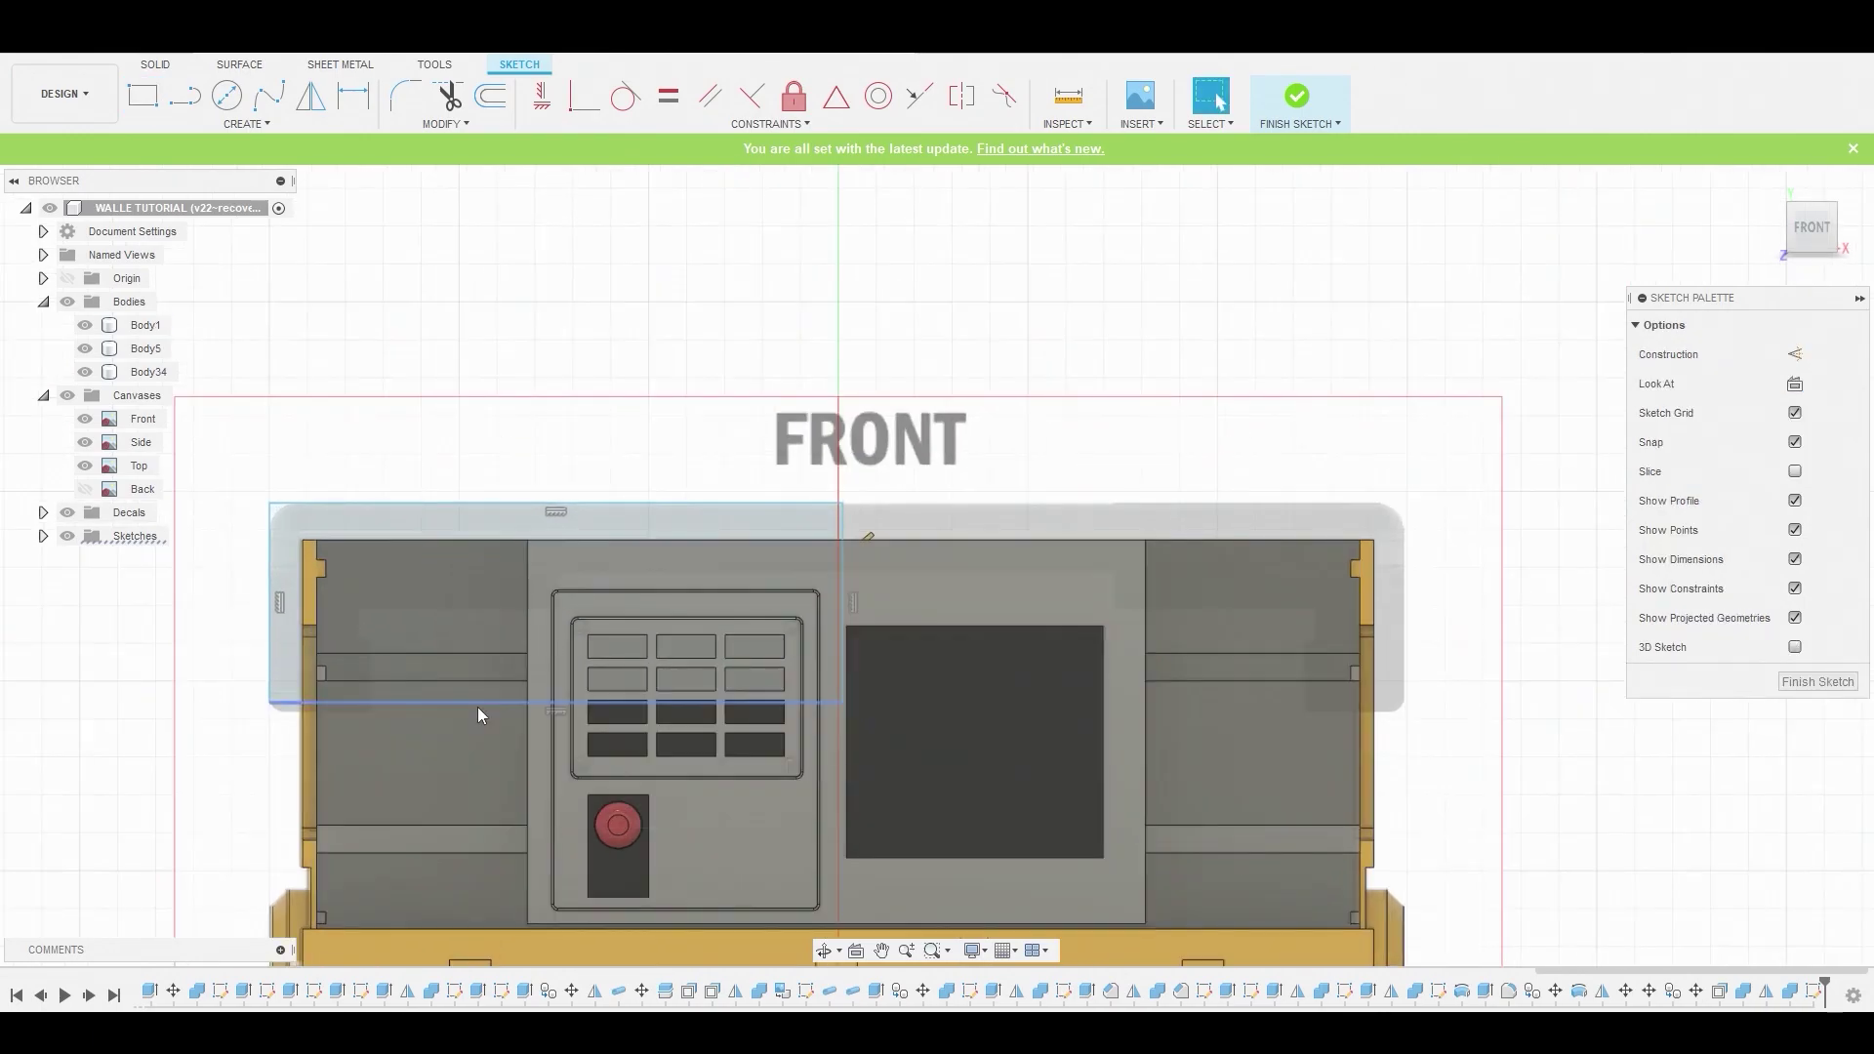
{"action": "left_click_drag", "start_coordinate": [478, 707], "coordinate": [479, 717]}
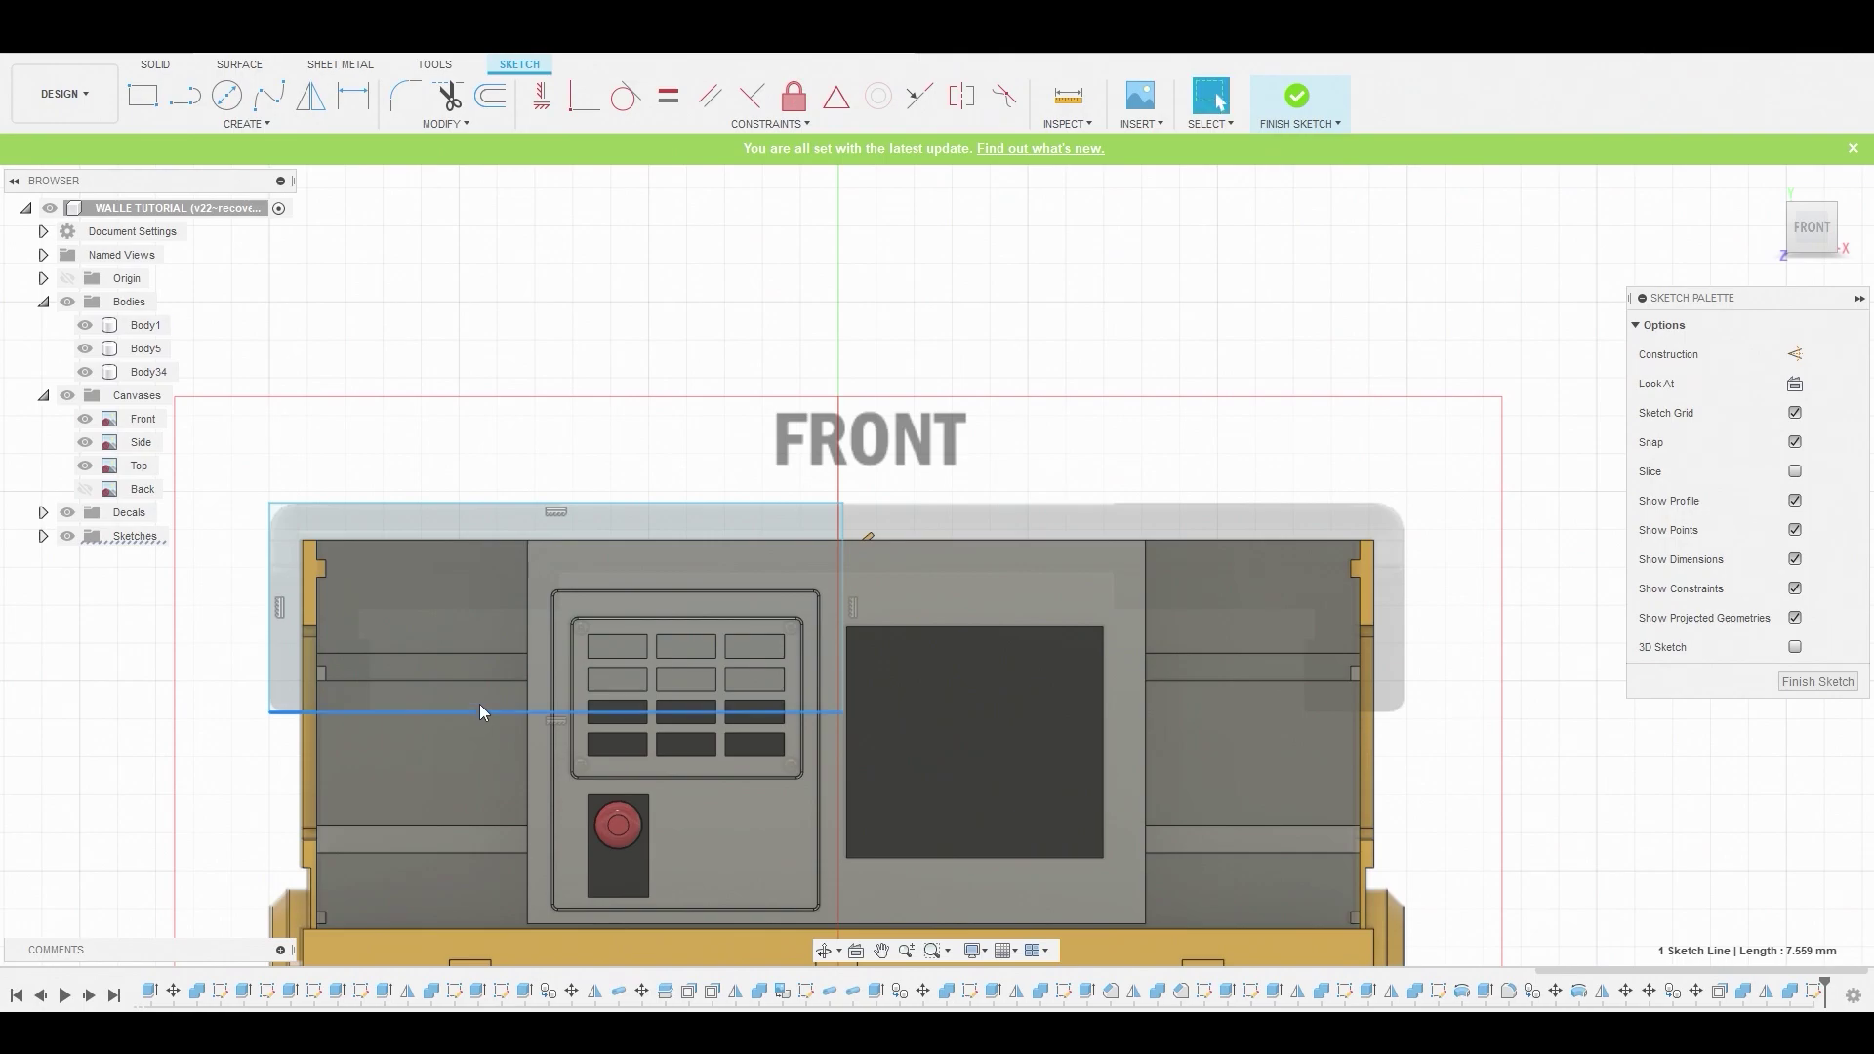
{"action": "scroll", "coordinate": [508, 543], "scroll_direction": "down", "scroll_amount": 3}
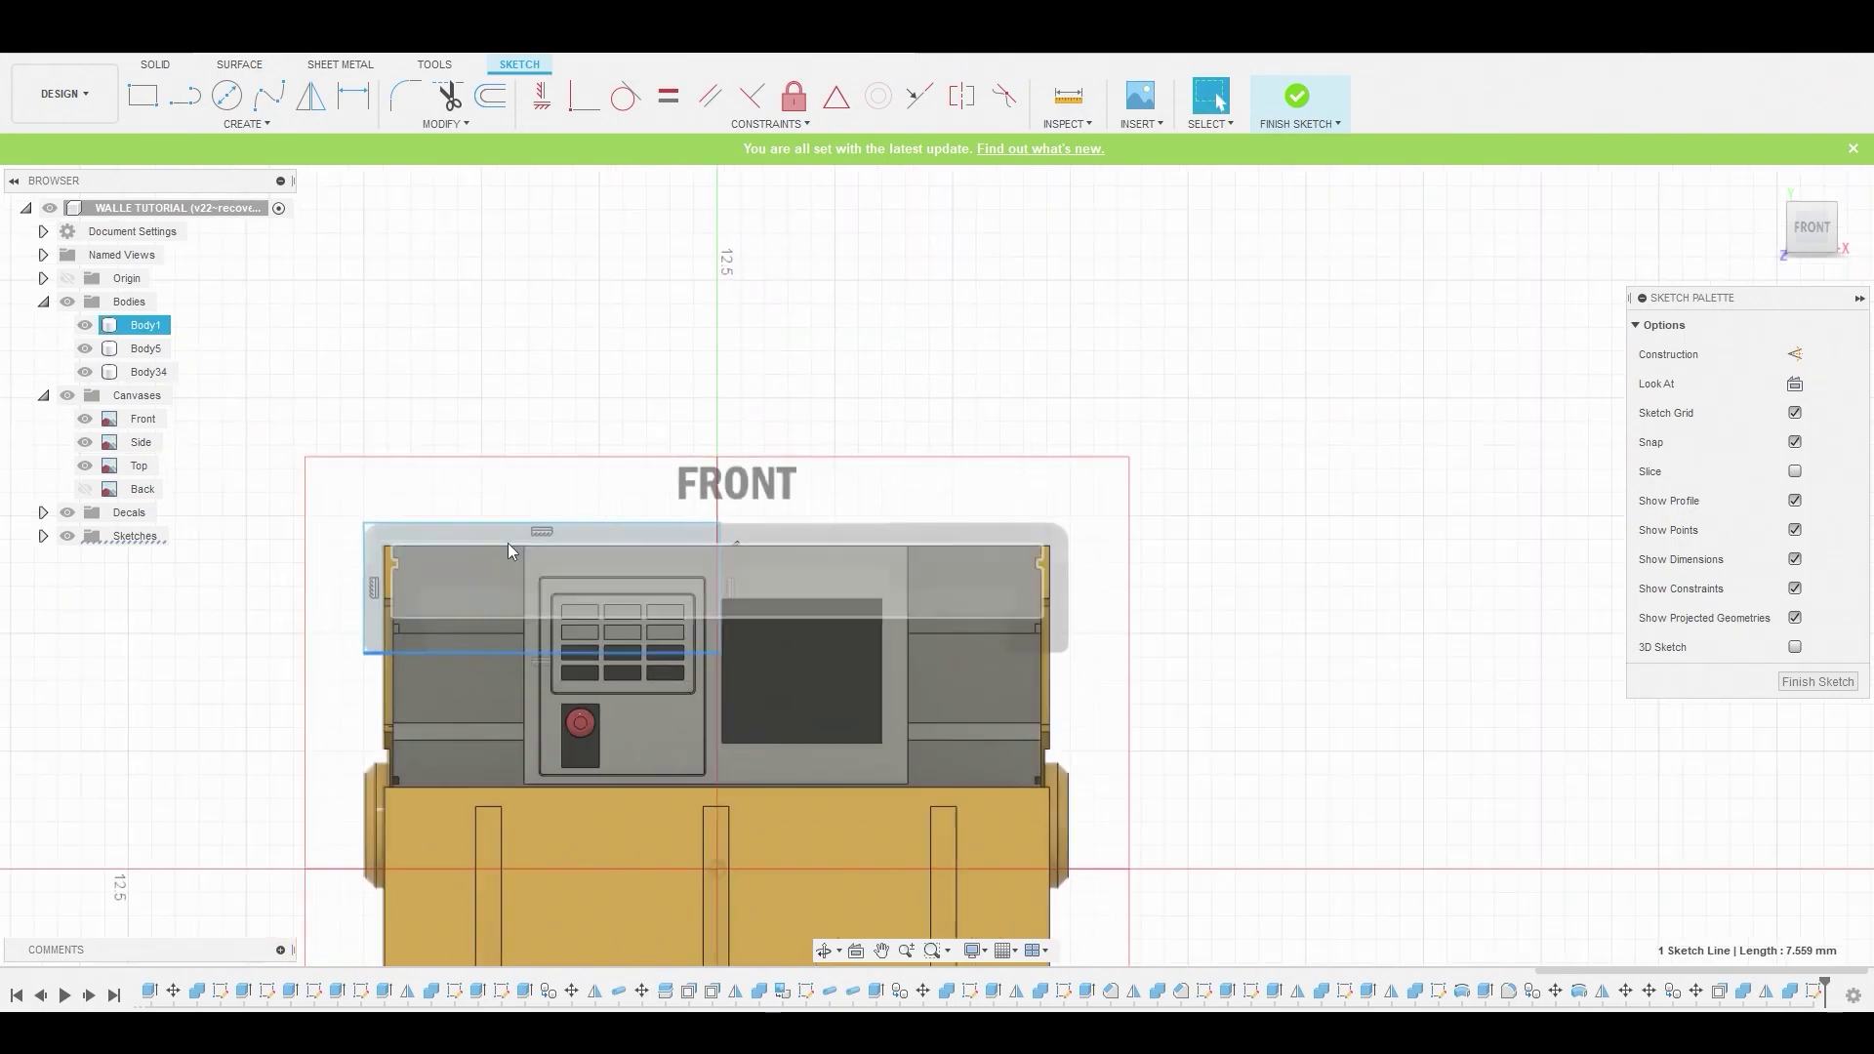
{"action": "left_click", "coordinate": [243, 125]}
Mirror the rectangle's lines across the vertical centre line
{"action": "left_click", "coordinate": [220, 419]}
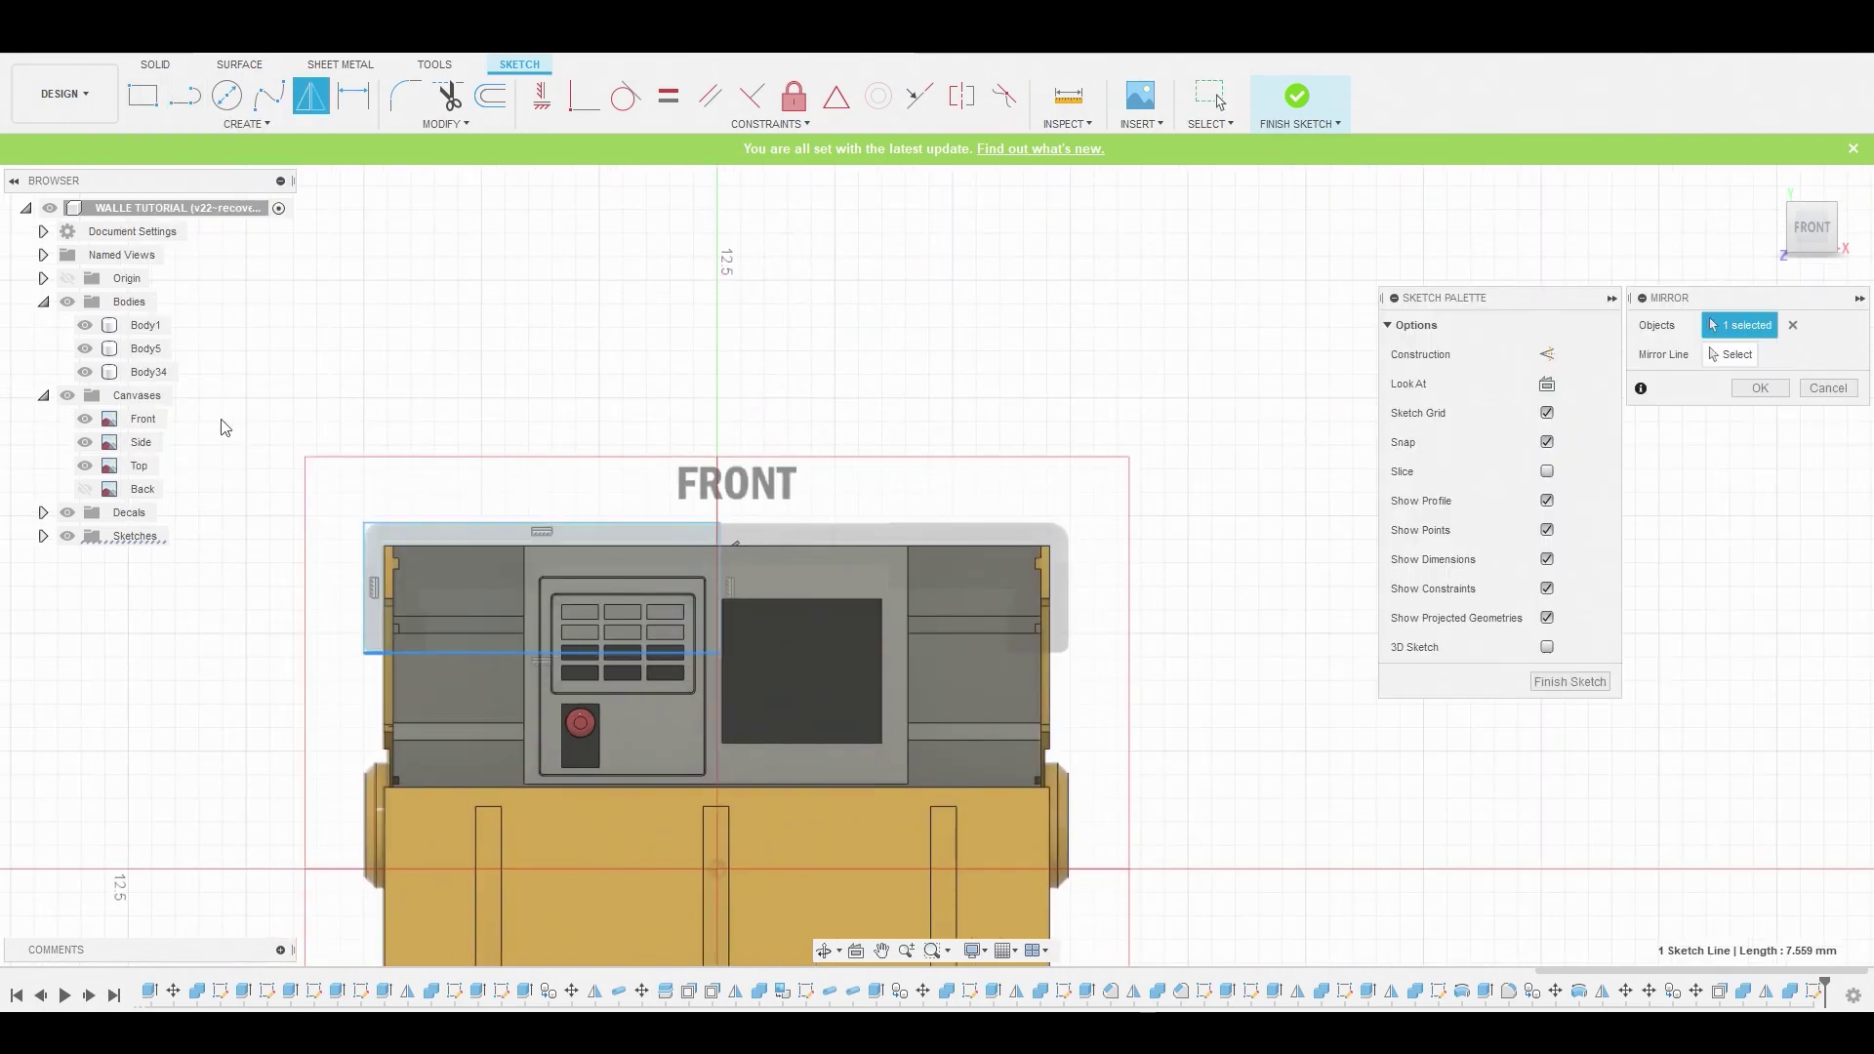
{"action": "left_click", "coordinate": [445, 527]}
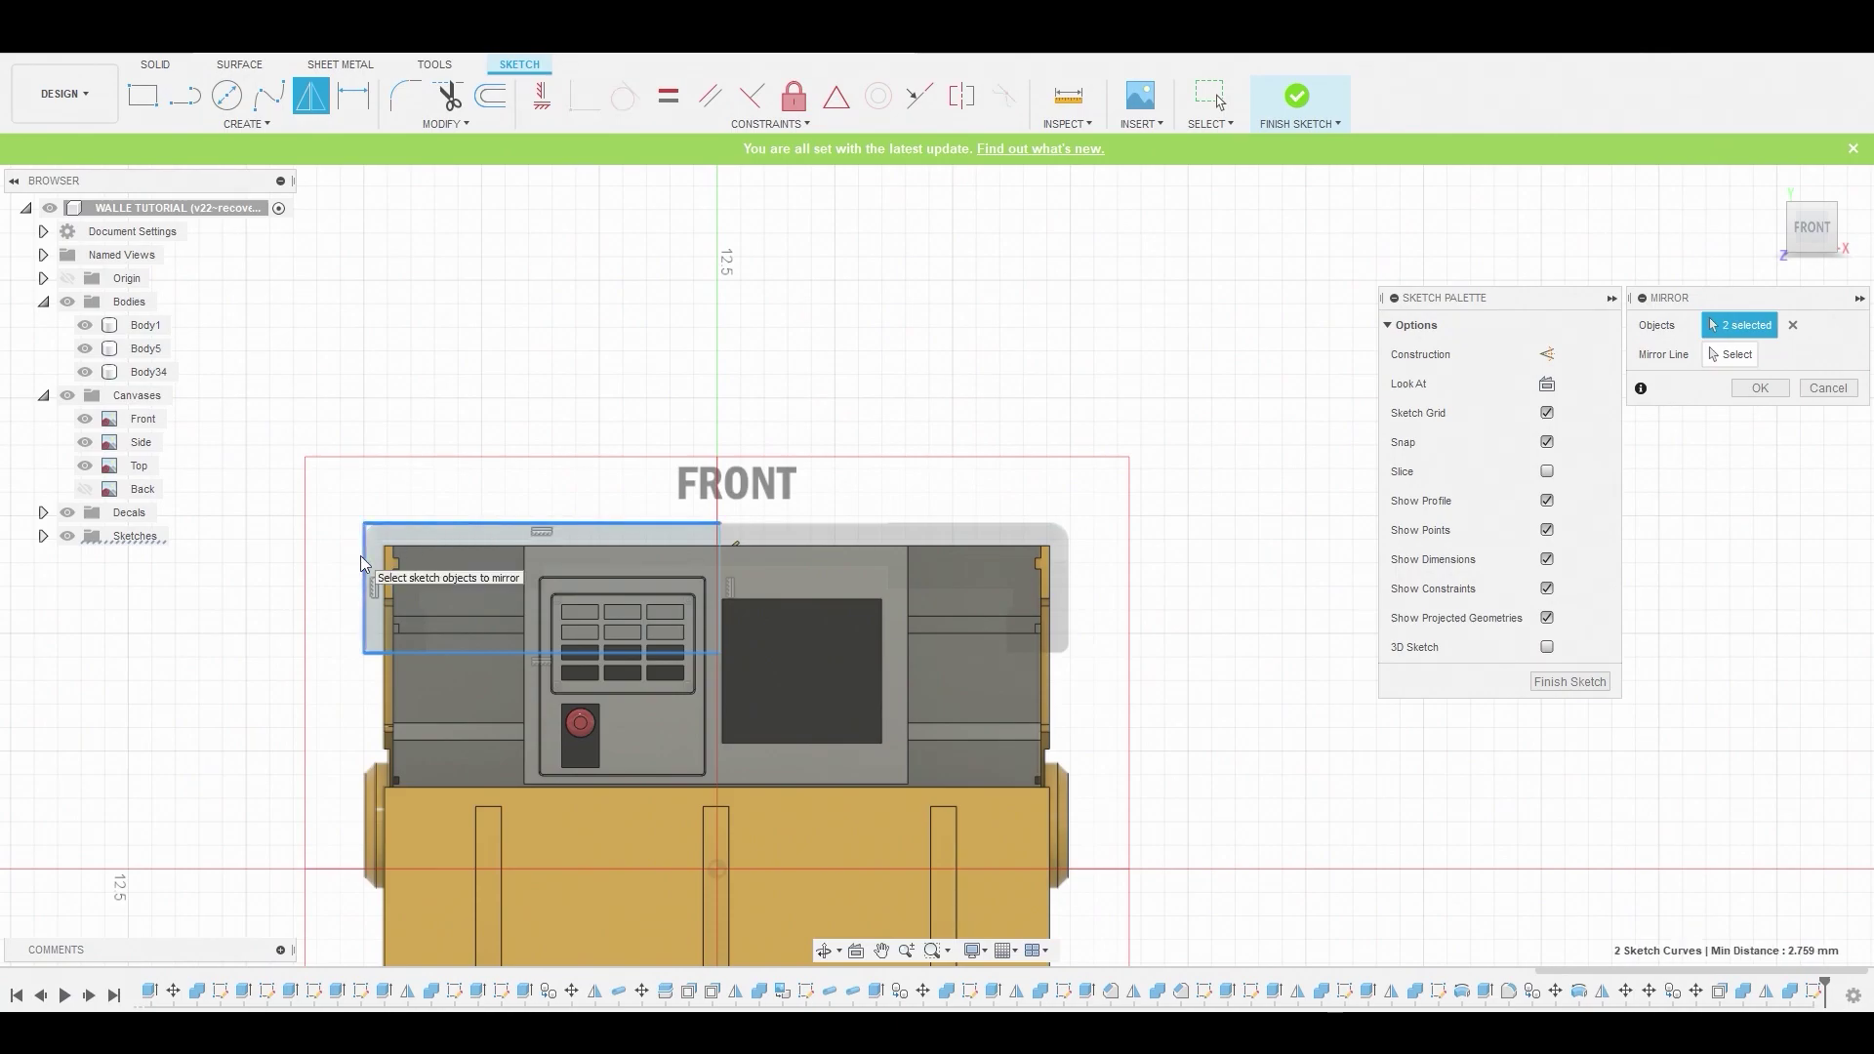
{"action": "left_click", "coordinate": [363, 564]}
{"action": "left_click", "coordinate": [478, 656]}
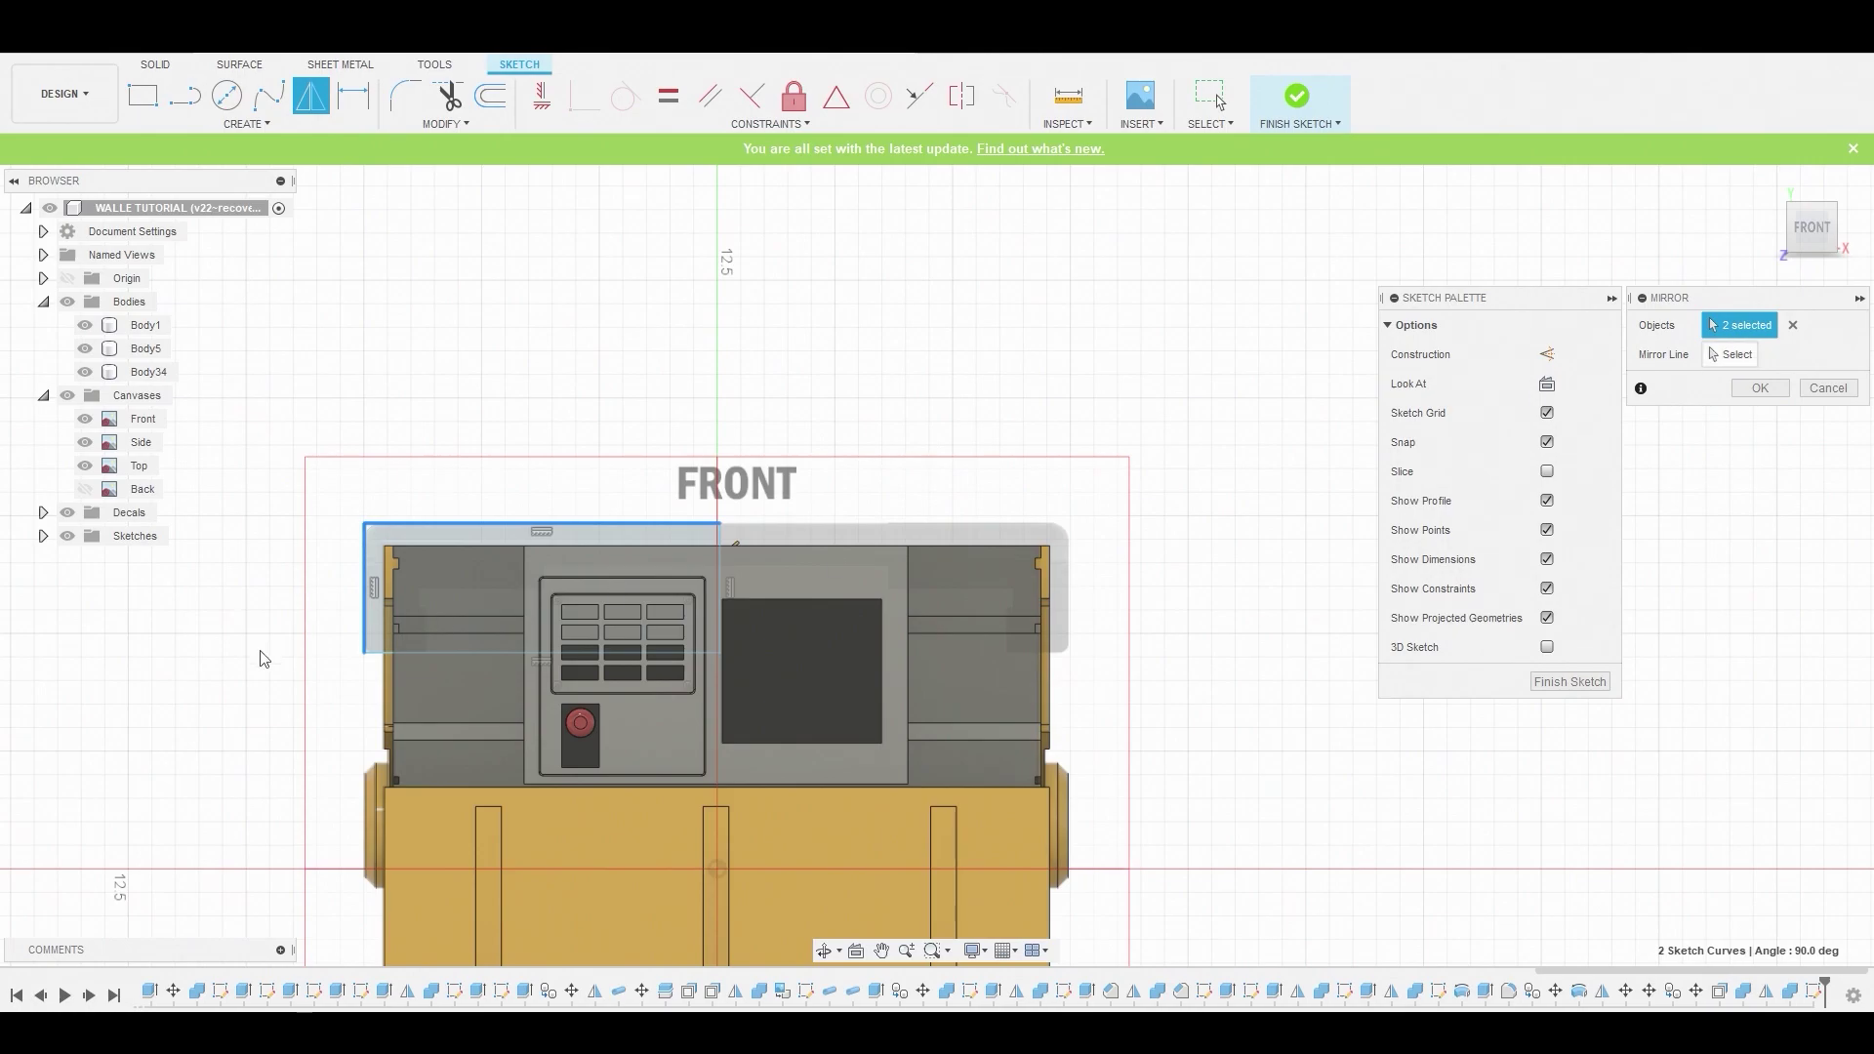
{"action": "left_click", "coordinate": [1734, 357]}
{"action": "left_click", "coordinate": [720, 566]}
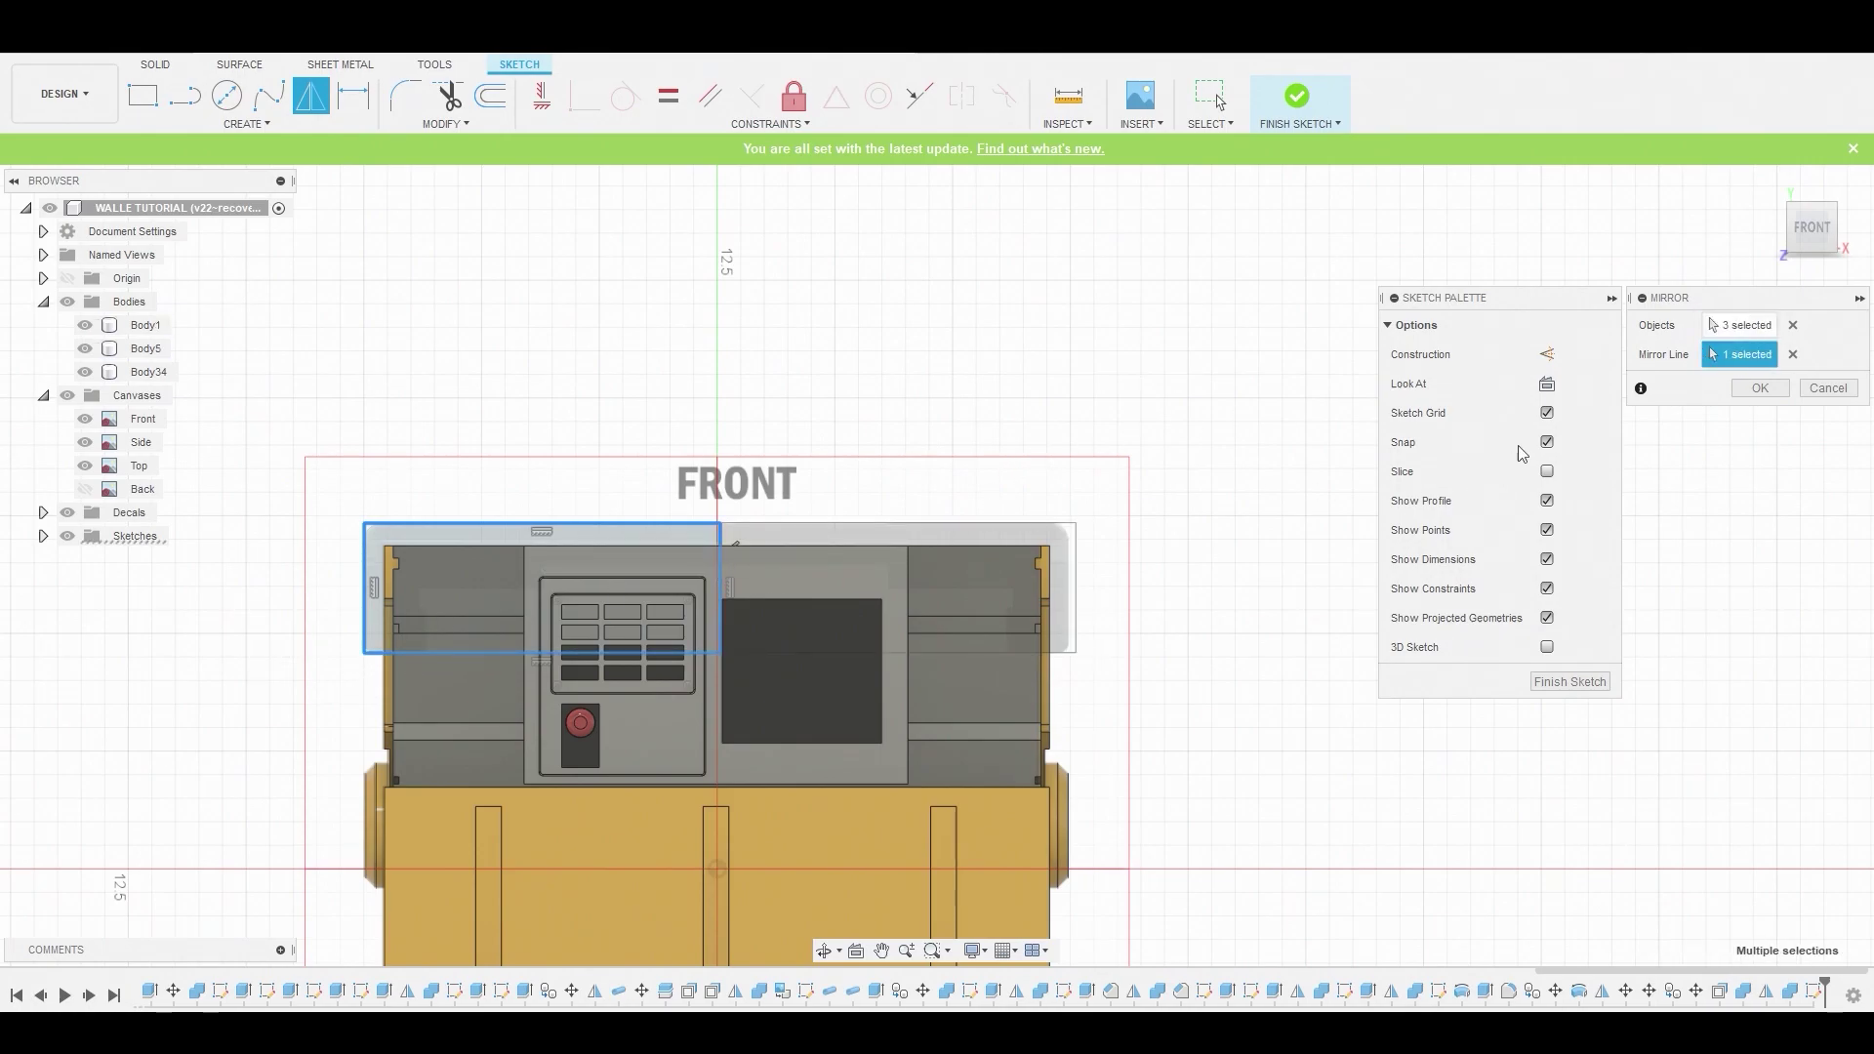
{"action": "left_click", "coordinate": [1734, 390]}
Select both the left and right top profiles
{"action": "left_click", "coordinate": [893, 537]}
{"action": "left_click", "coordinate": [653, 537], "text": "shift"}
{"action": "right_click", "coordinate": [653, 535]}
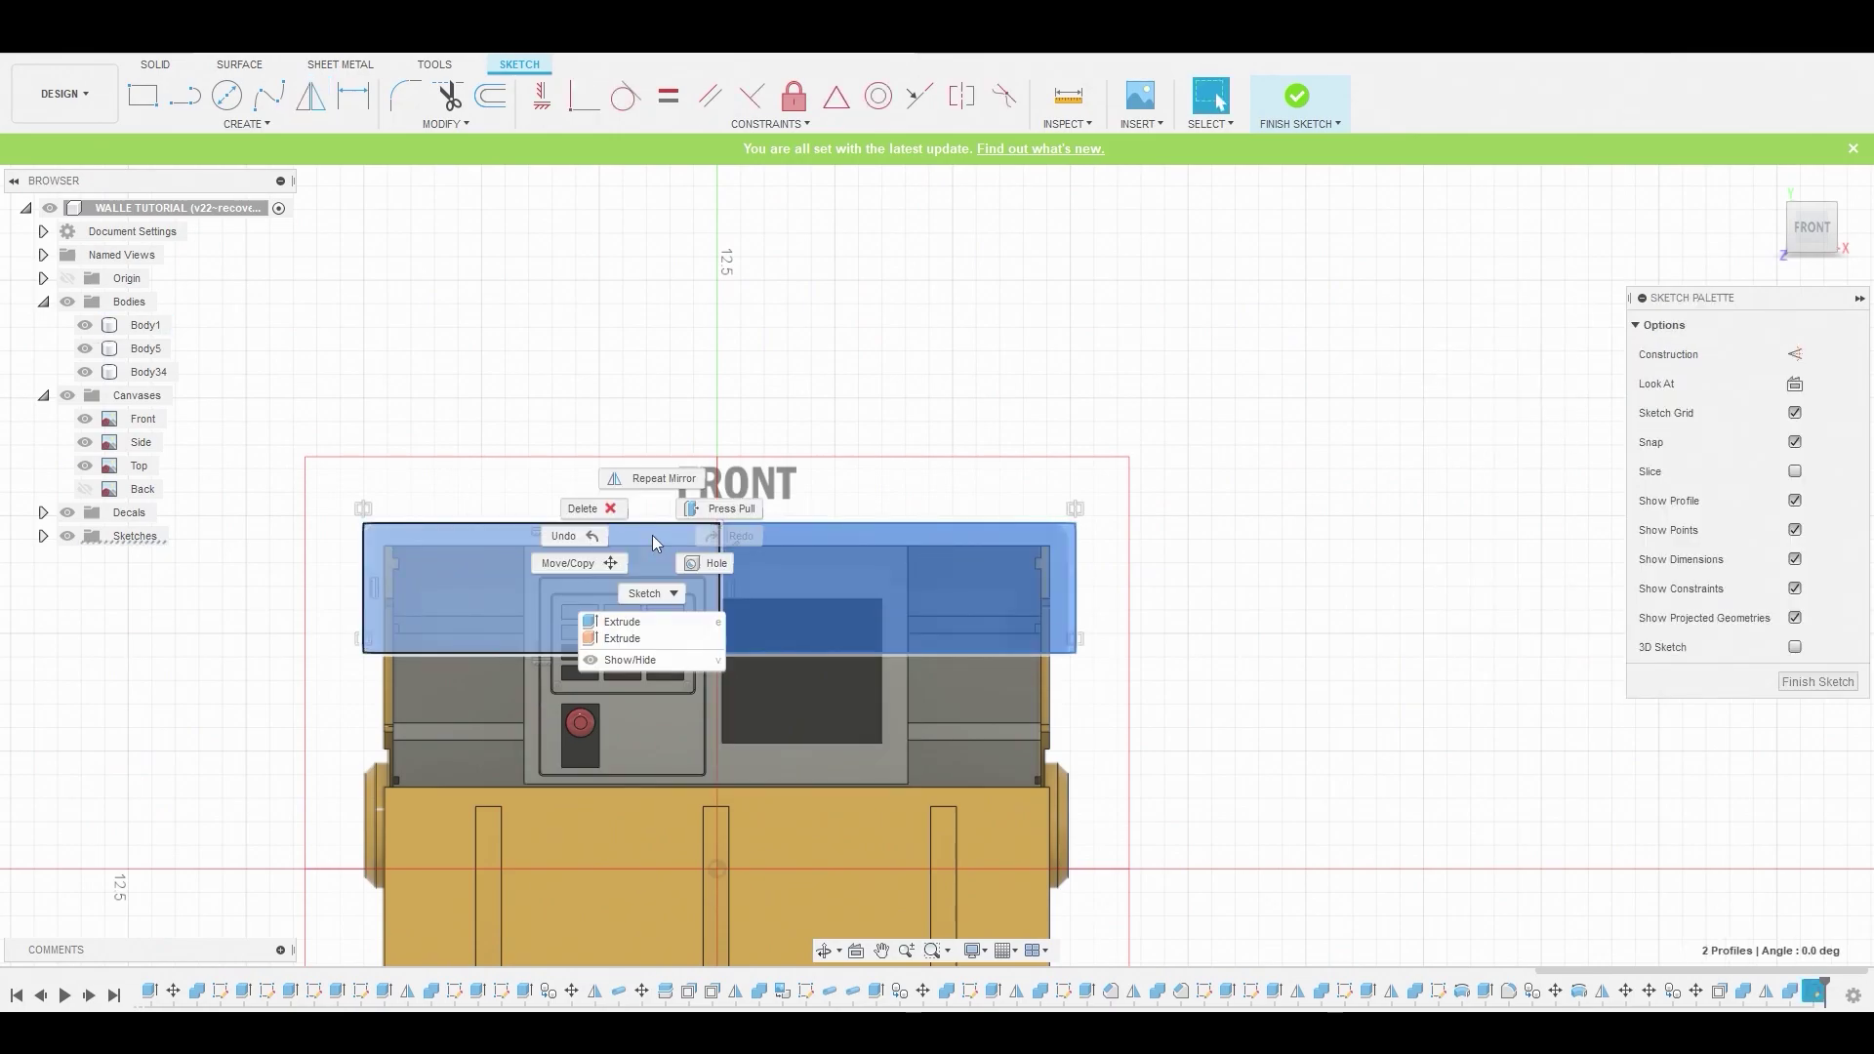
Extrude the two profiles 5.414 mm toward the front
{"action": "left_click", "coordinate": [714, 508]}
{"action": "scroll", "coordinate": [696, 497], "scroll_direction": "down", "scroll_amount": 3}
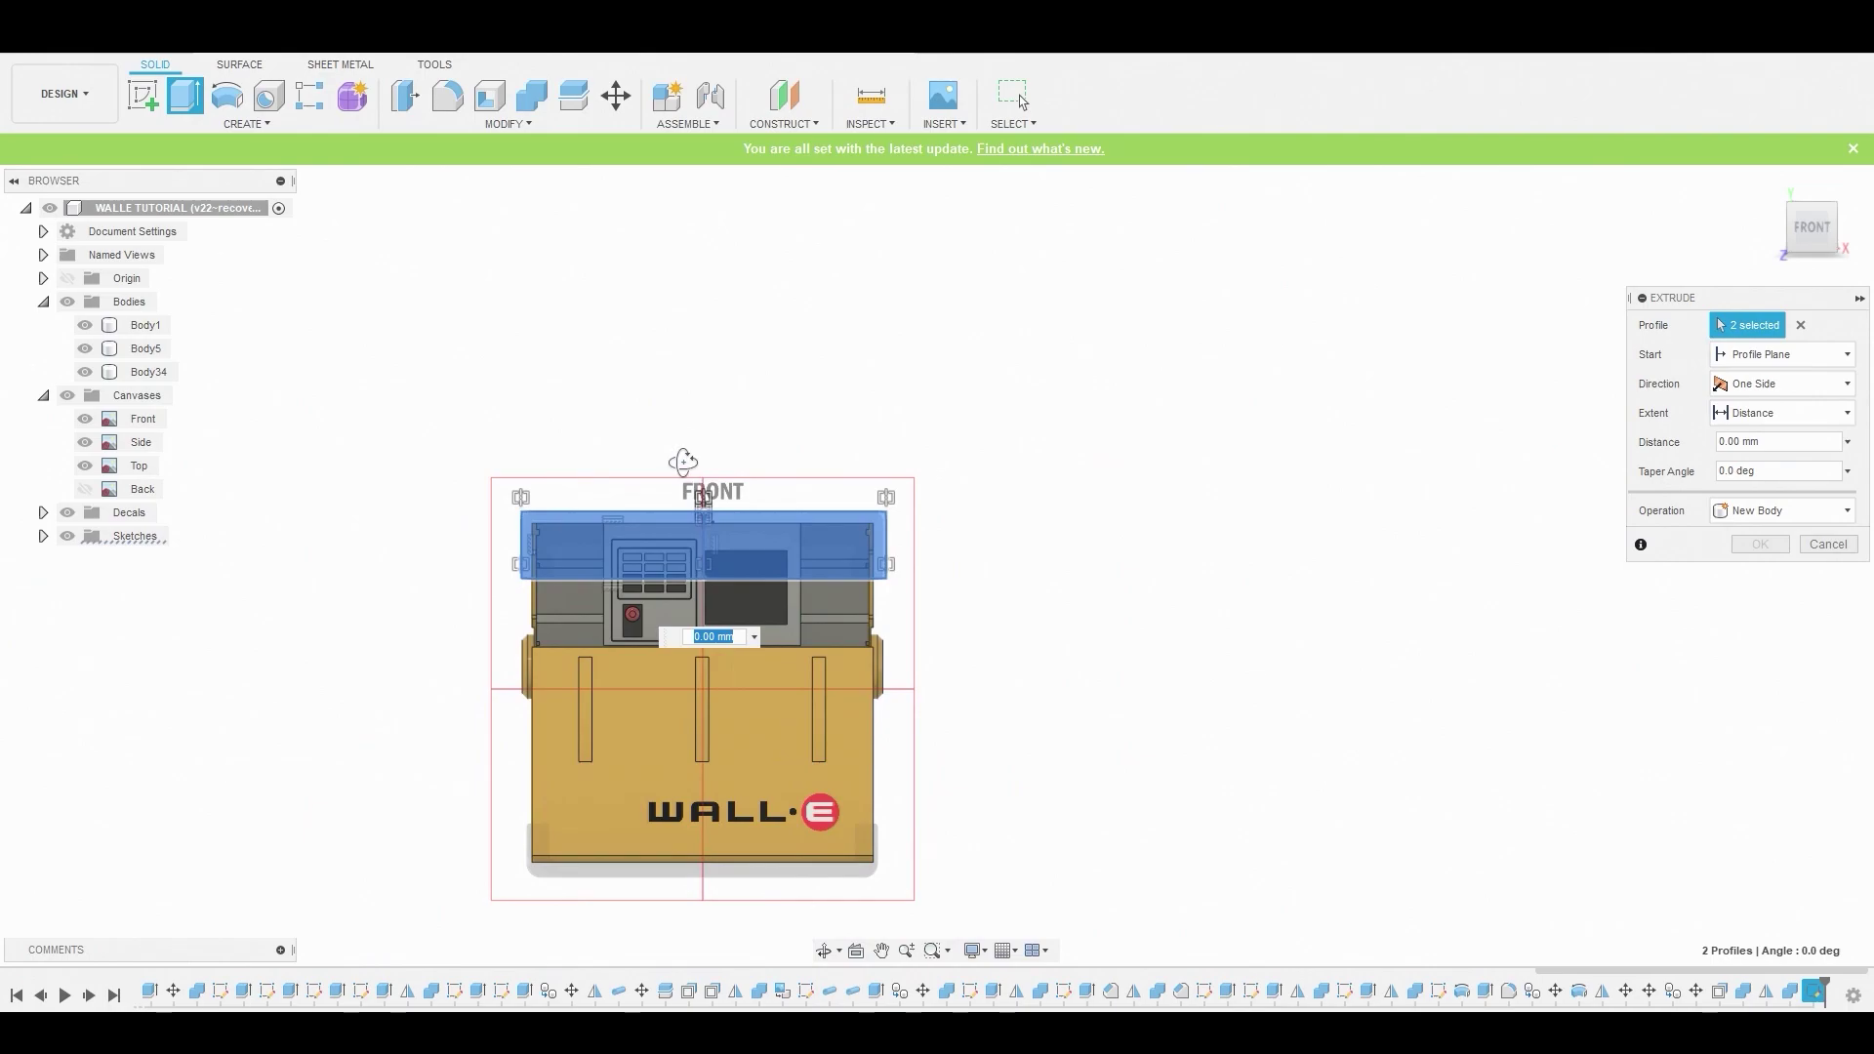
{"action": "middle_click_drag", "start_coordinate": [683, 462], "coordinate": [1259, 314], "text": "shift"}
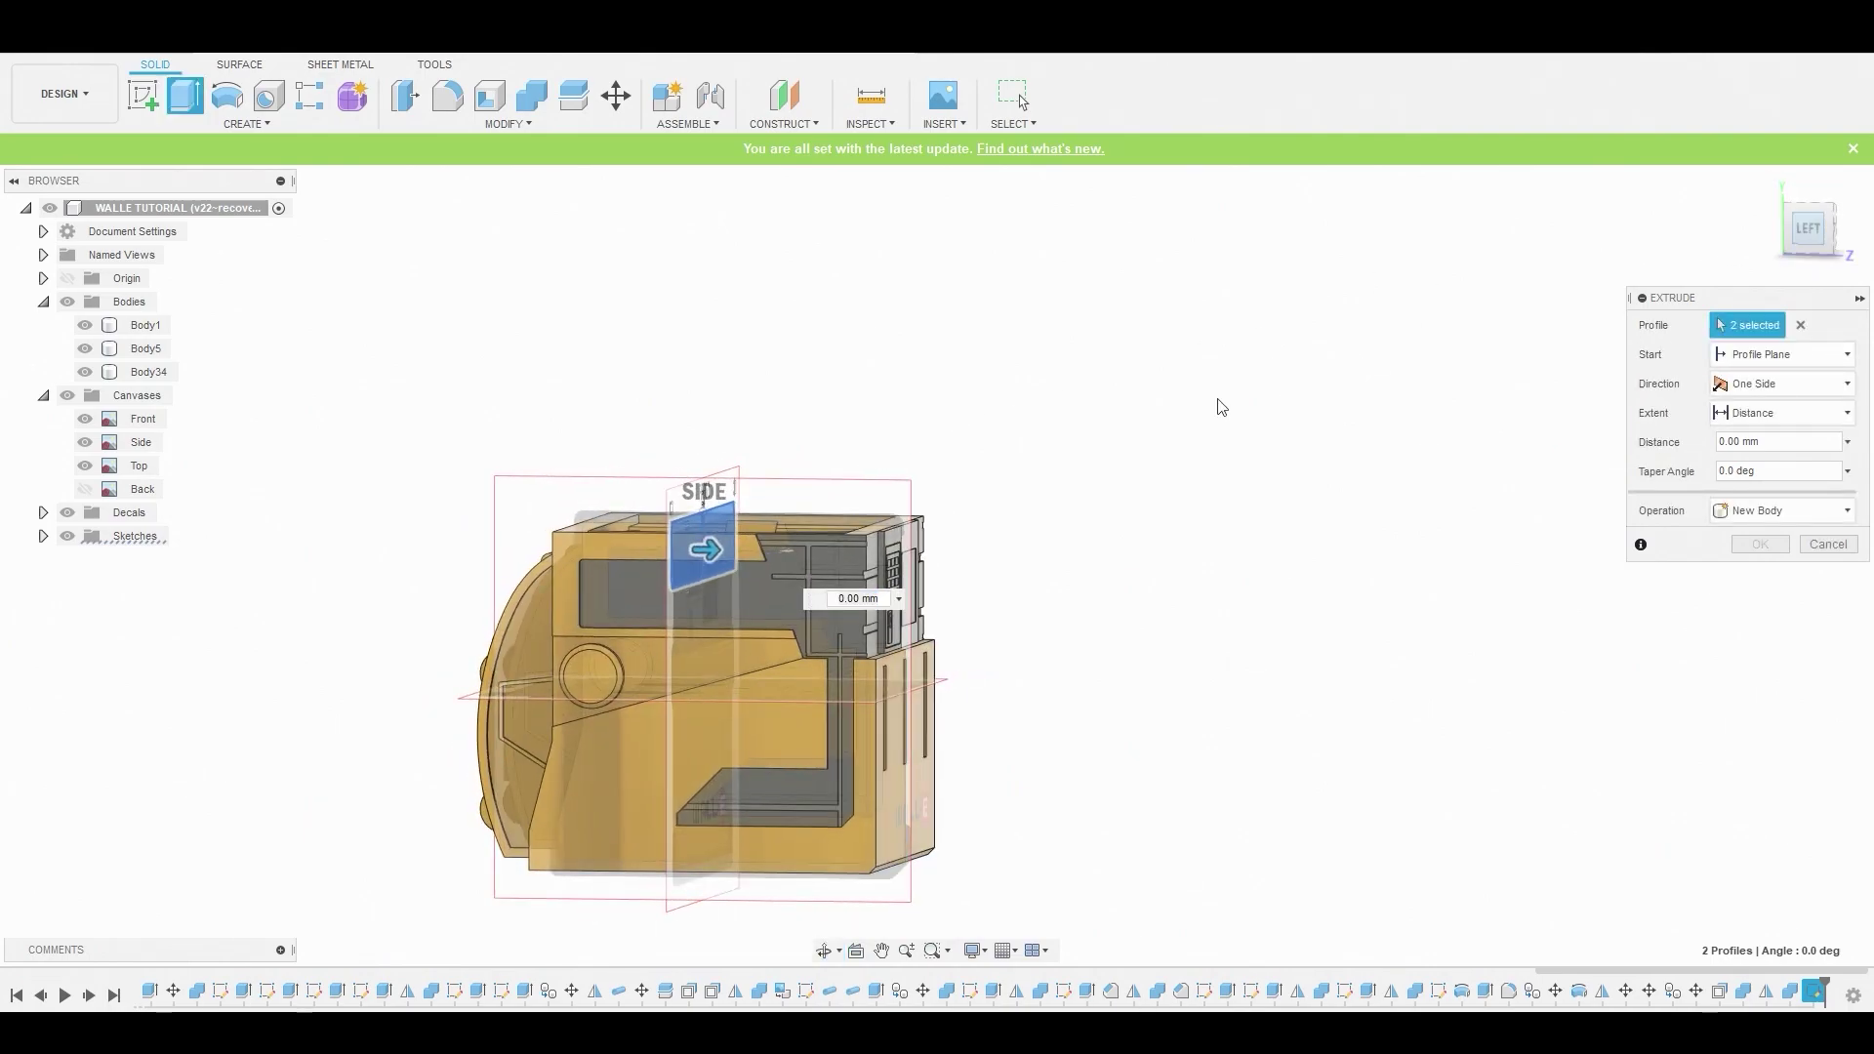
{"action": "scroll", "coordinate": [666, 554], "scroll_direction": "up", "scroll_amount": 6}
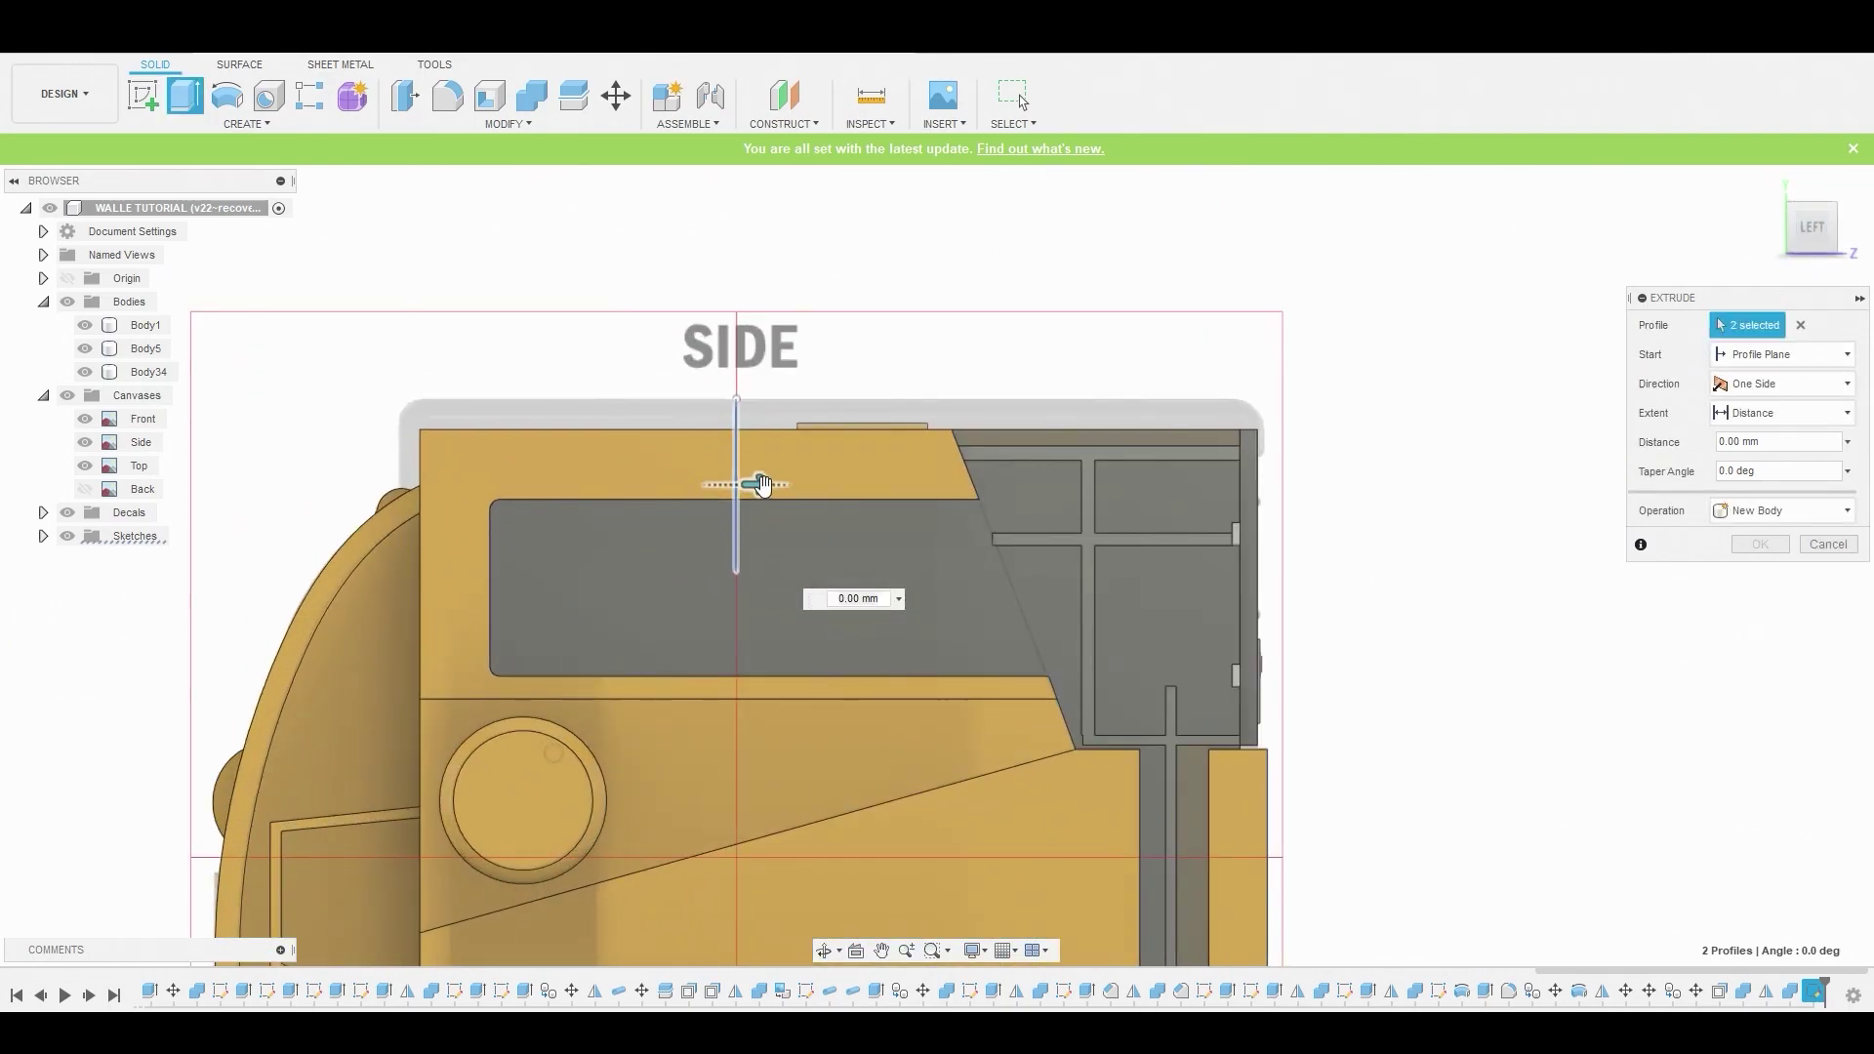
{"action": "left_click_drag", "start_coordinate": [763, 484], "coordinate": [410, 496]}
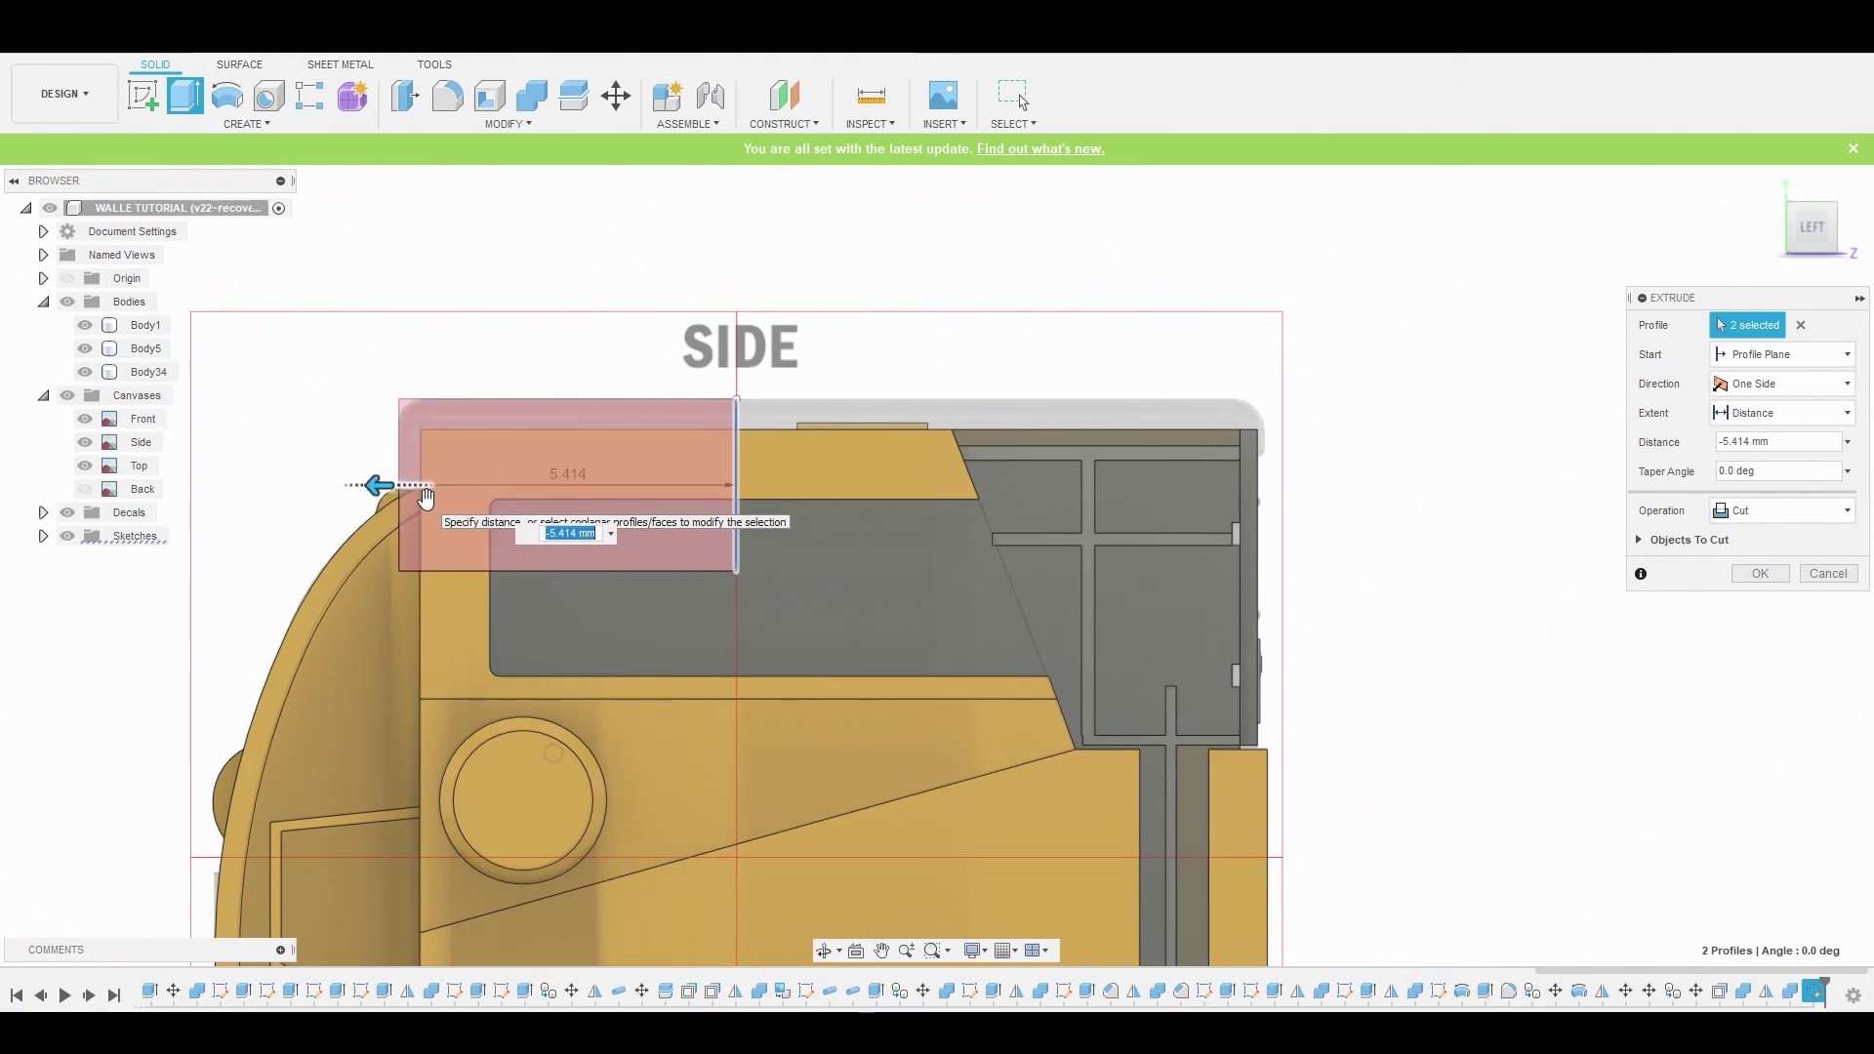
Make the extrusion two-sided with 8.449 mm on the second side as a new body
{"action": "left_click", "coordinate": [1801, 386]}
{"action": "left_click", "coordinate": [1789, 430]}
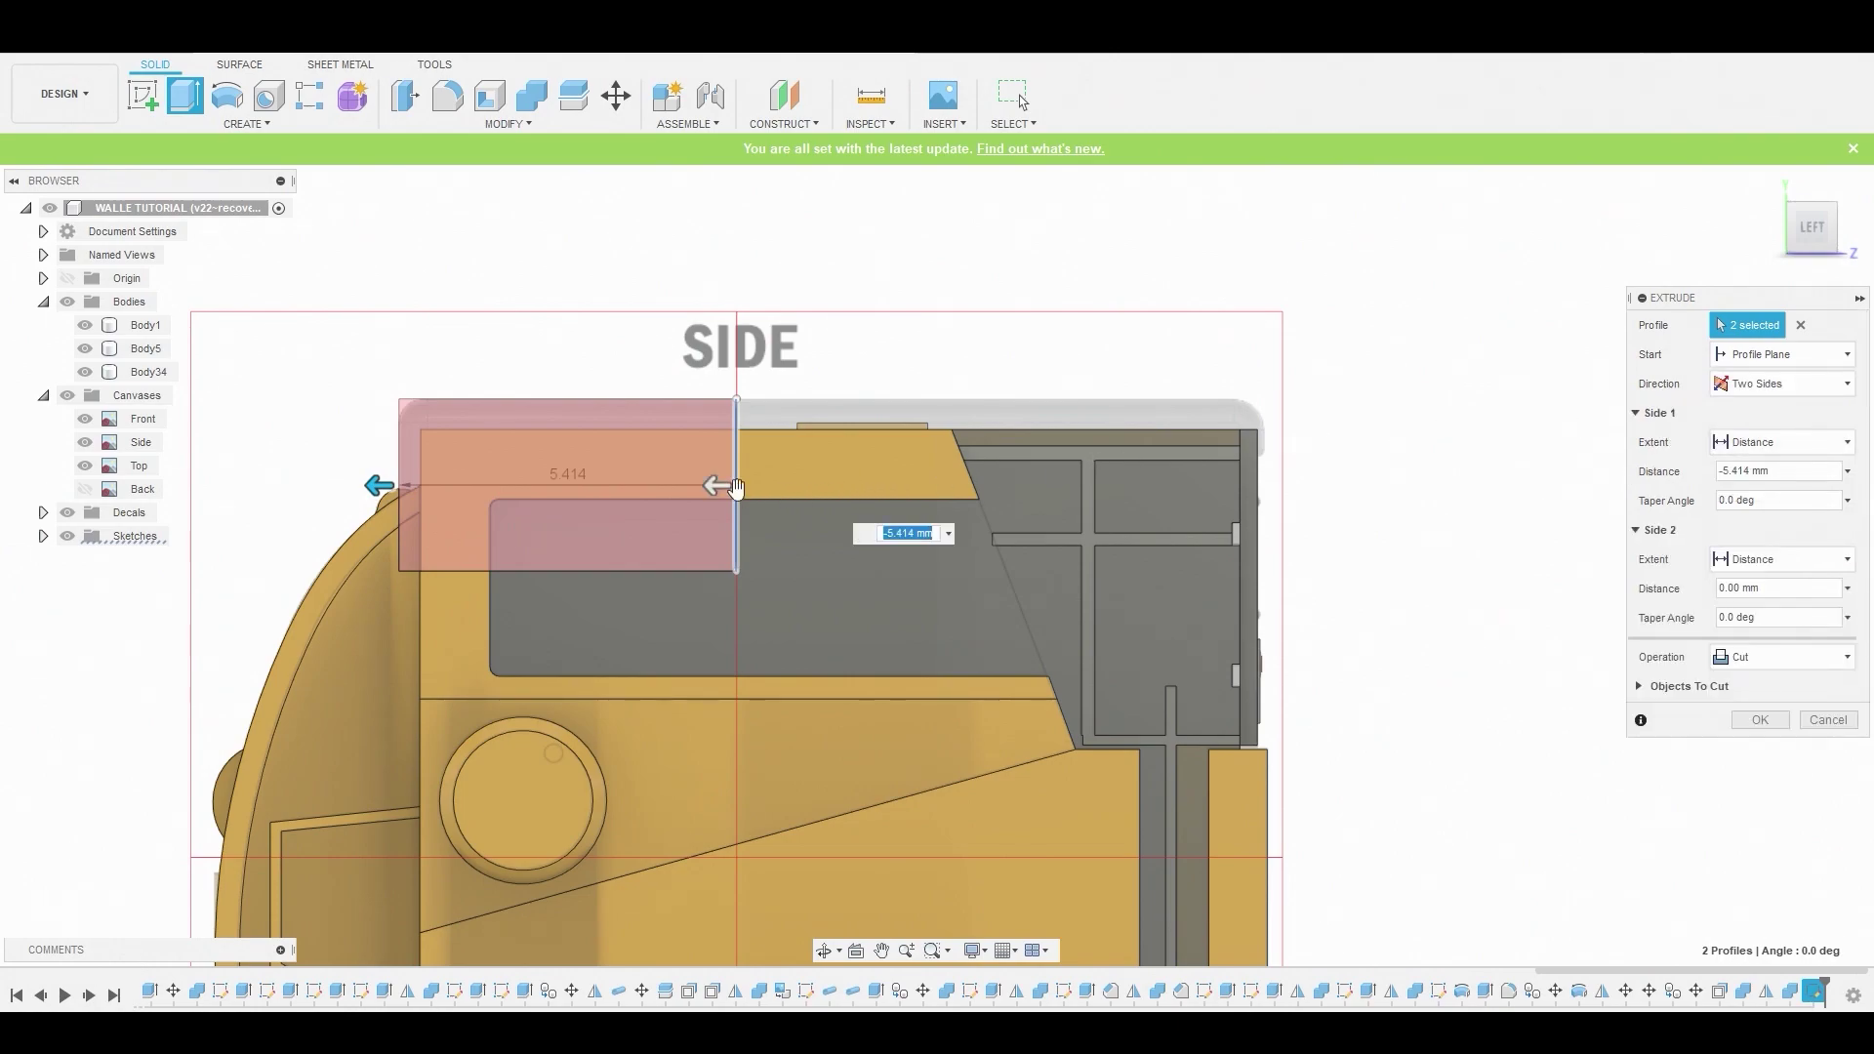
{"action": "left_click_drag", "start_coordinate": [720, 486], "coordinate": [1252, 575]}
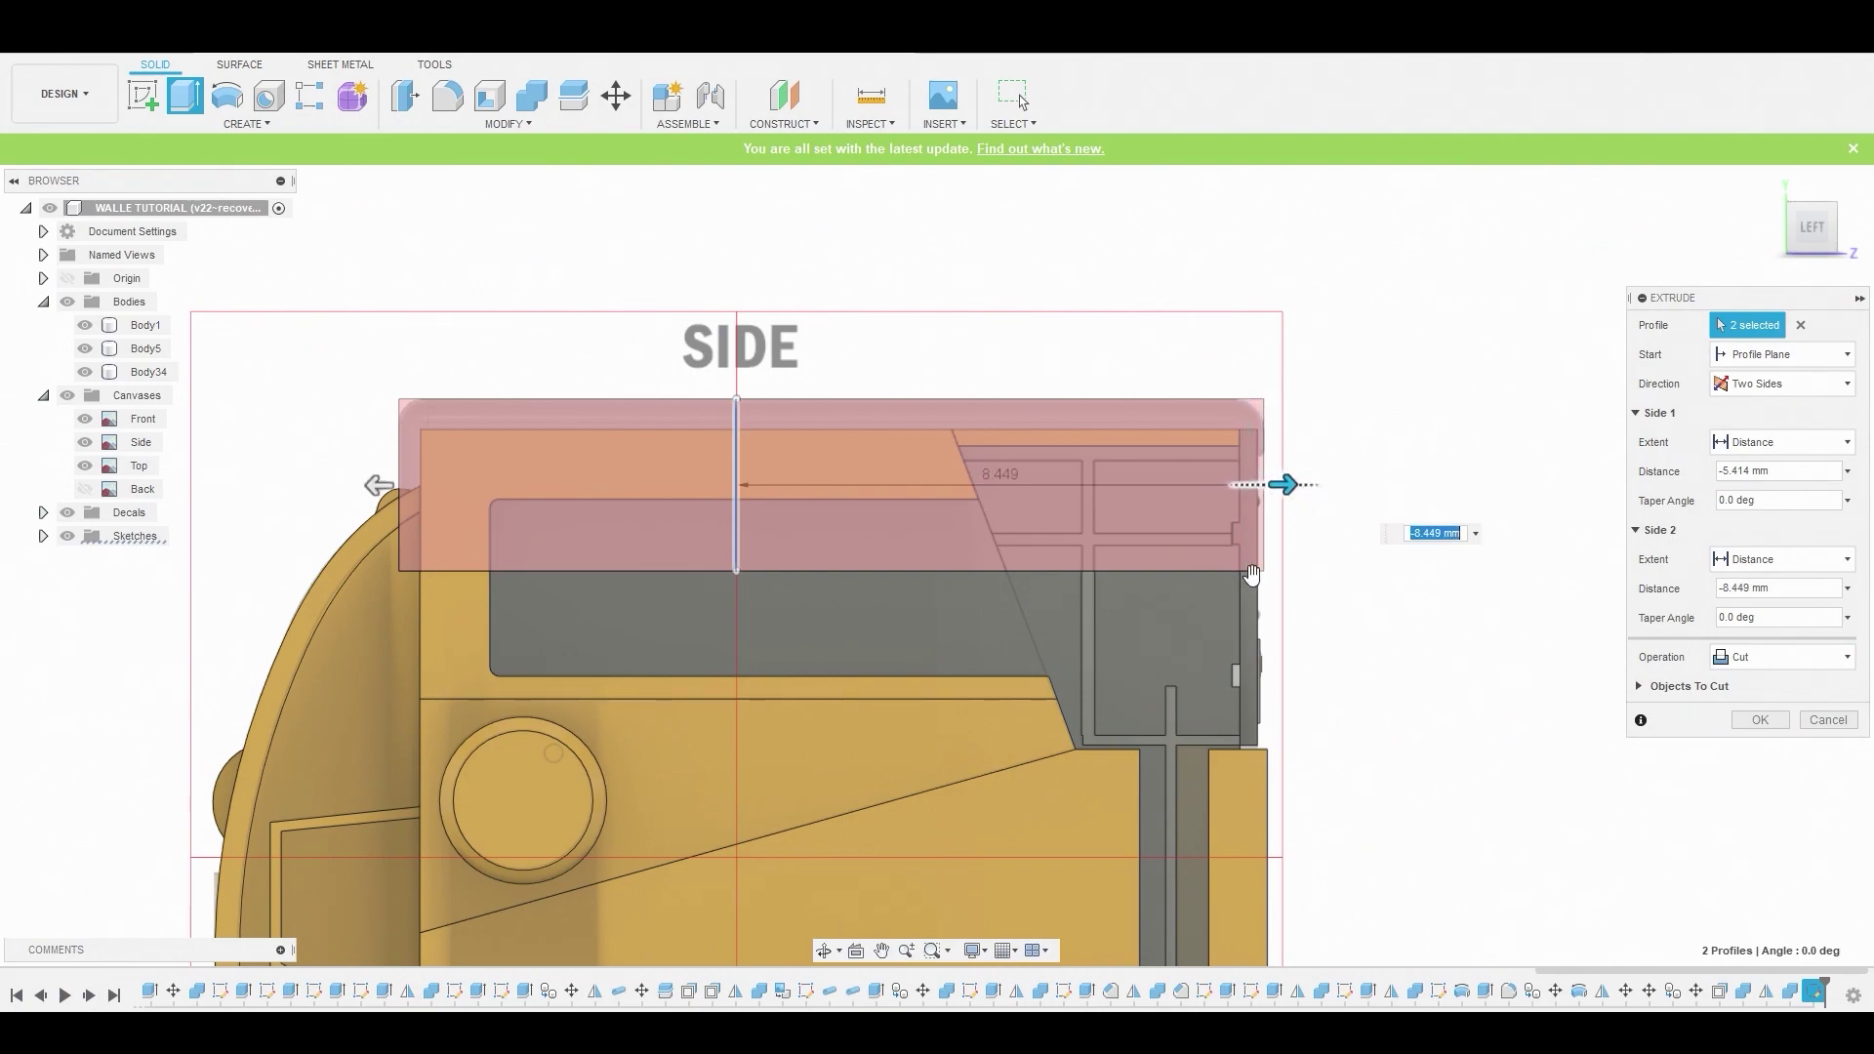
{"action": "left_click", "coordinate": [1760, 655]}
{"action": "left_click", "coordinate": [1772, 760]}
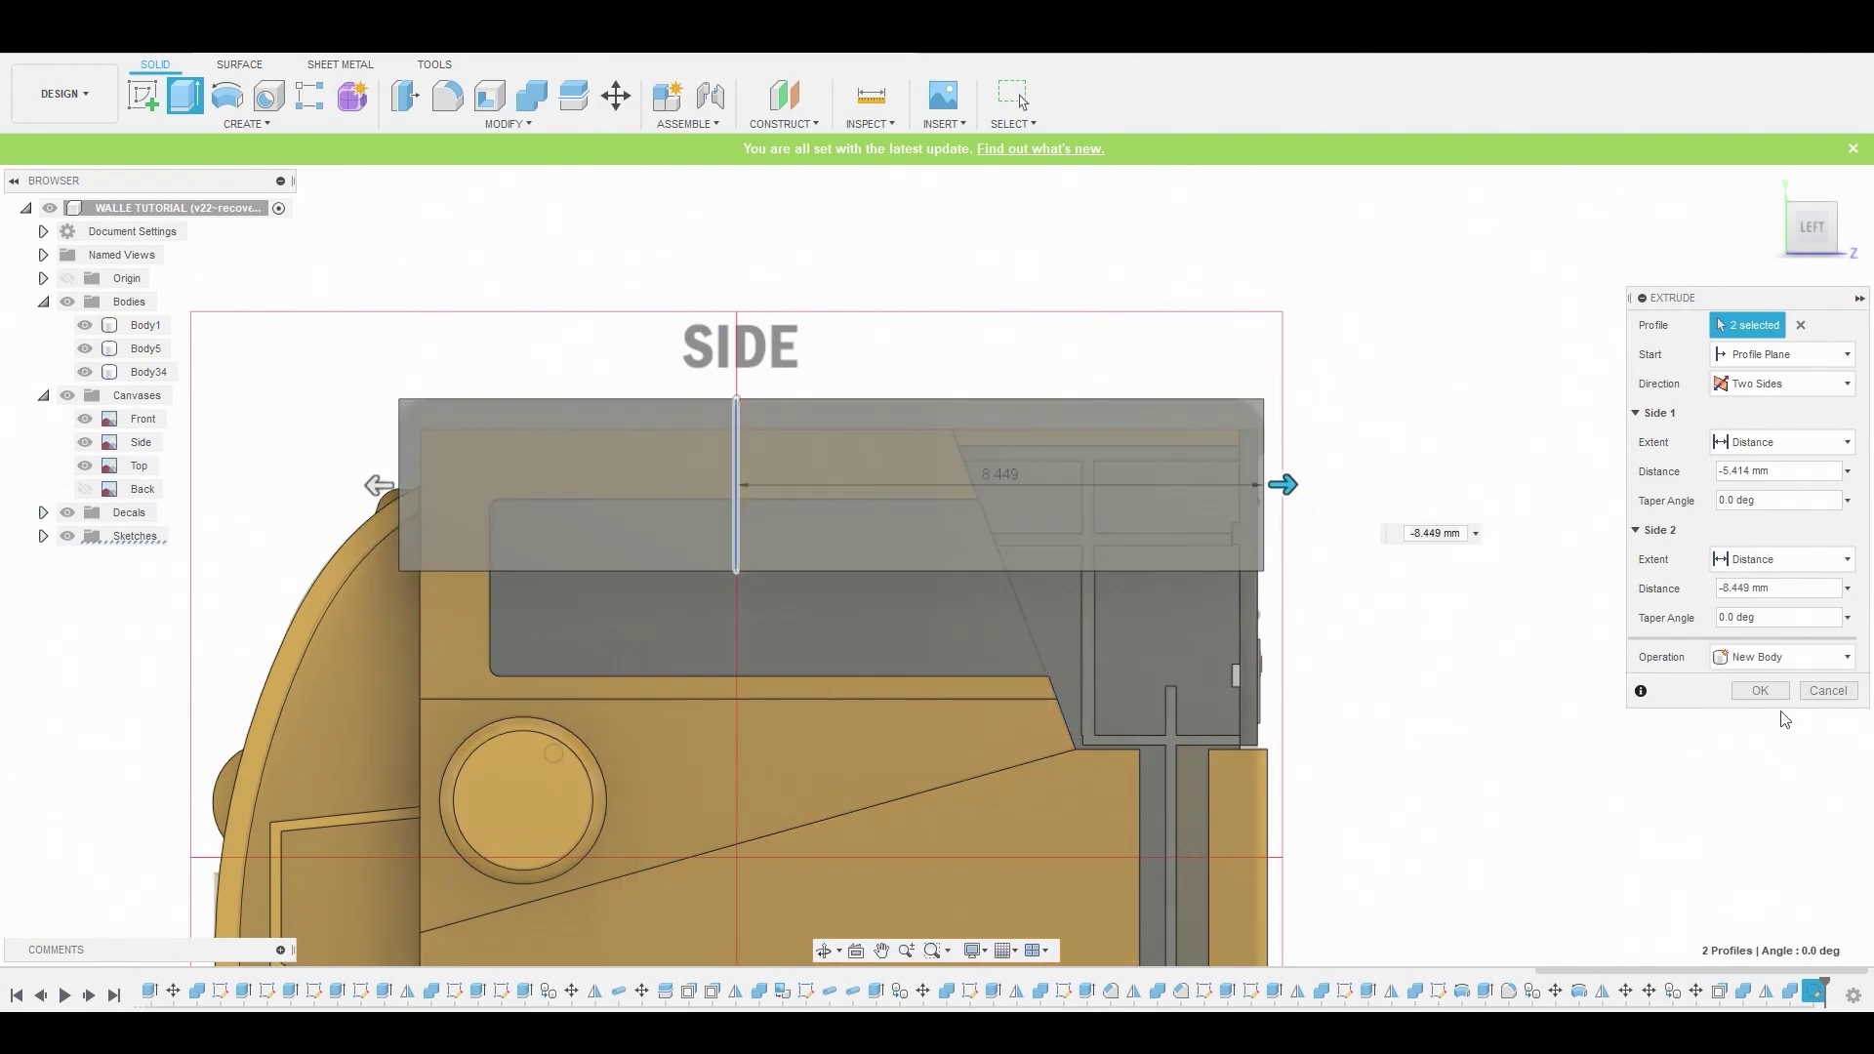
{"action": "scroll", "coordinate": [1397, 533], "scroll_direction": "down", "scroll_amount": 3}
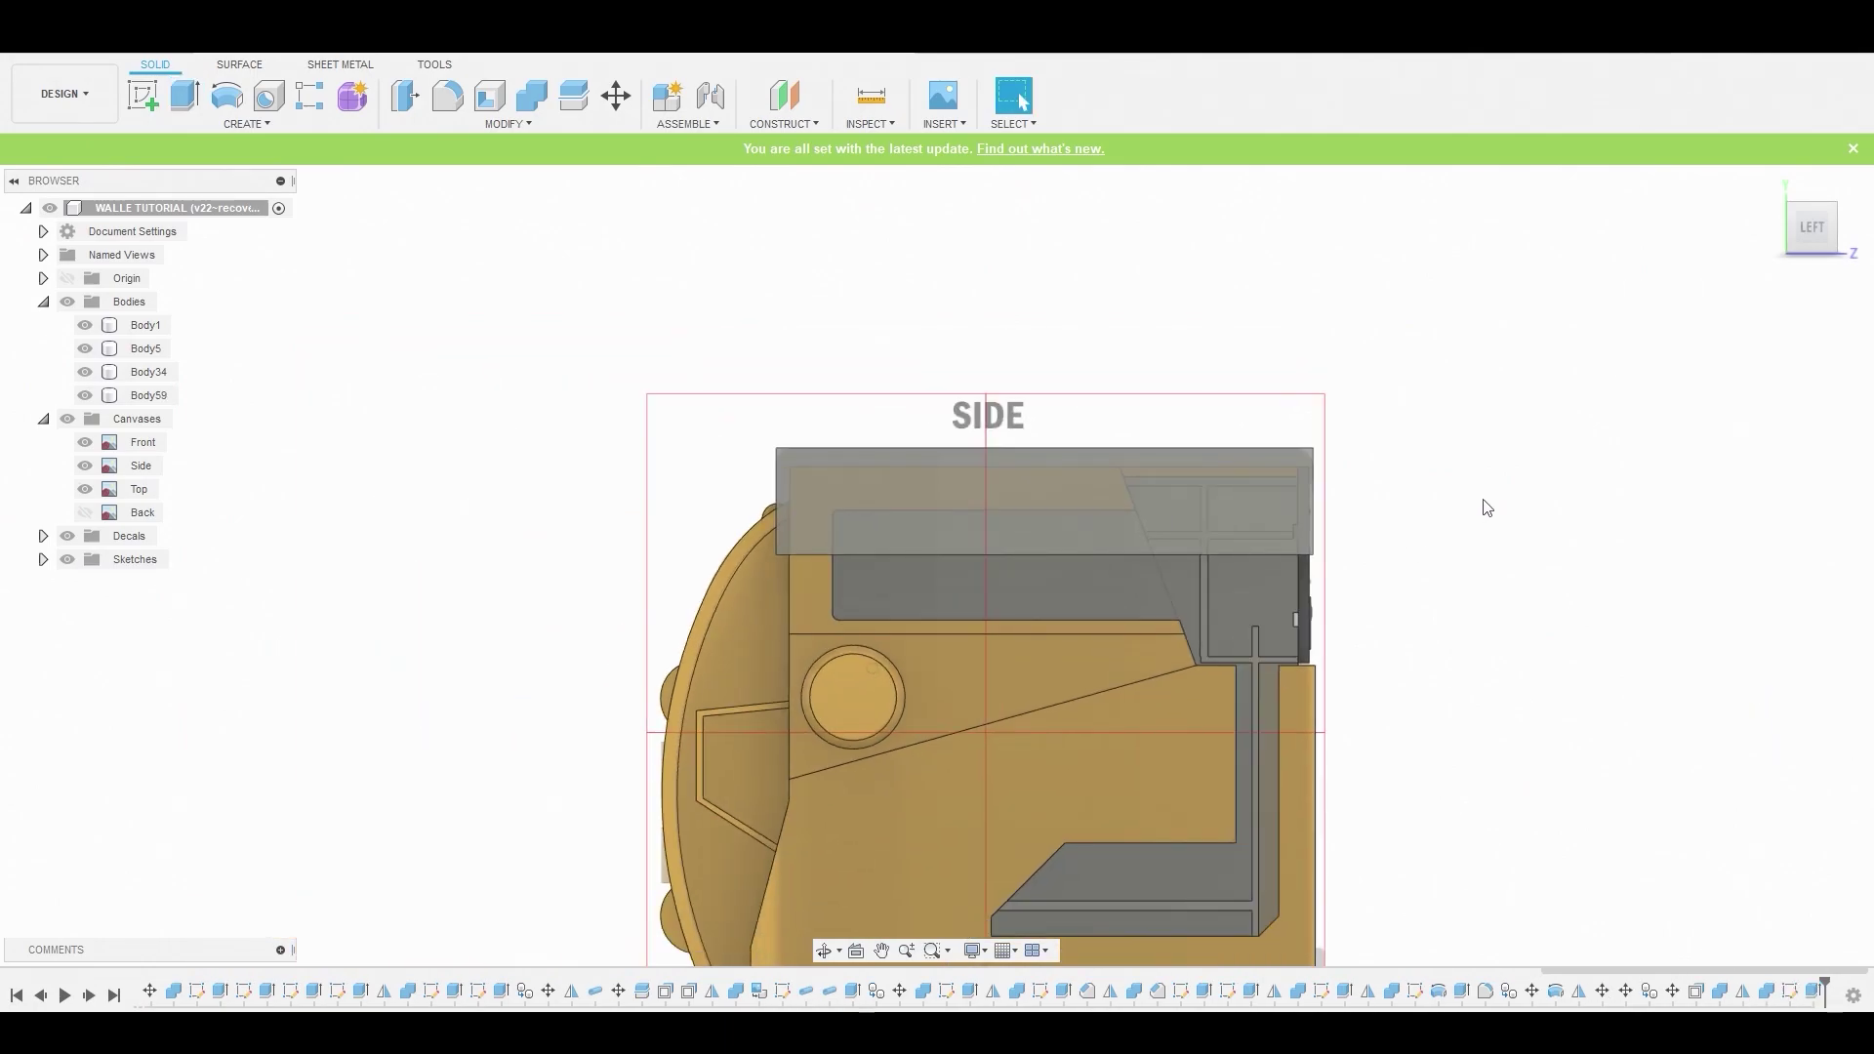
{"action": "middle_click_drag", "start_coordinate": [1487, 508], "coordinate": [1314, 507], "text": "shift"}
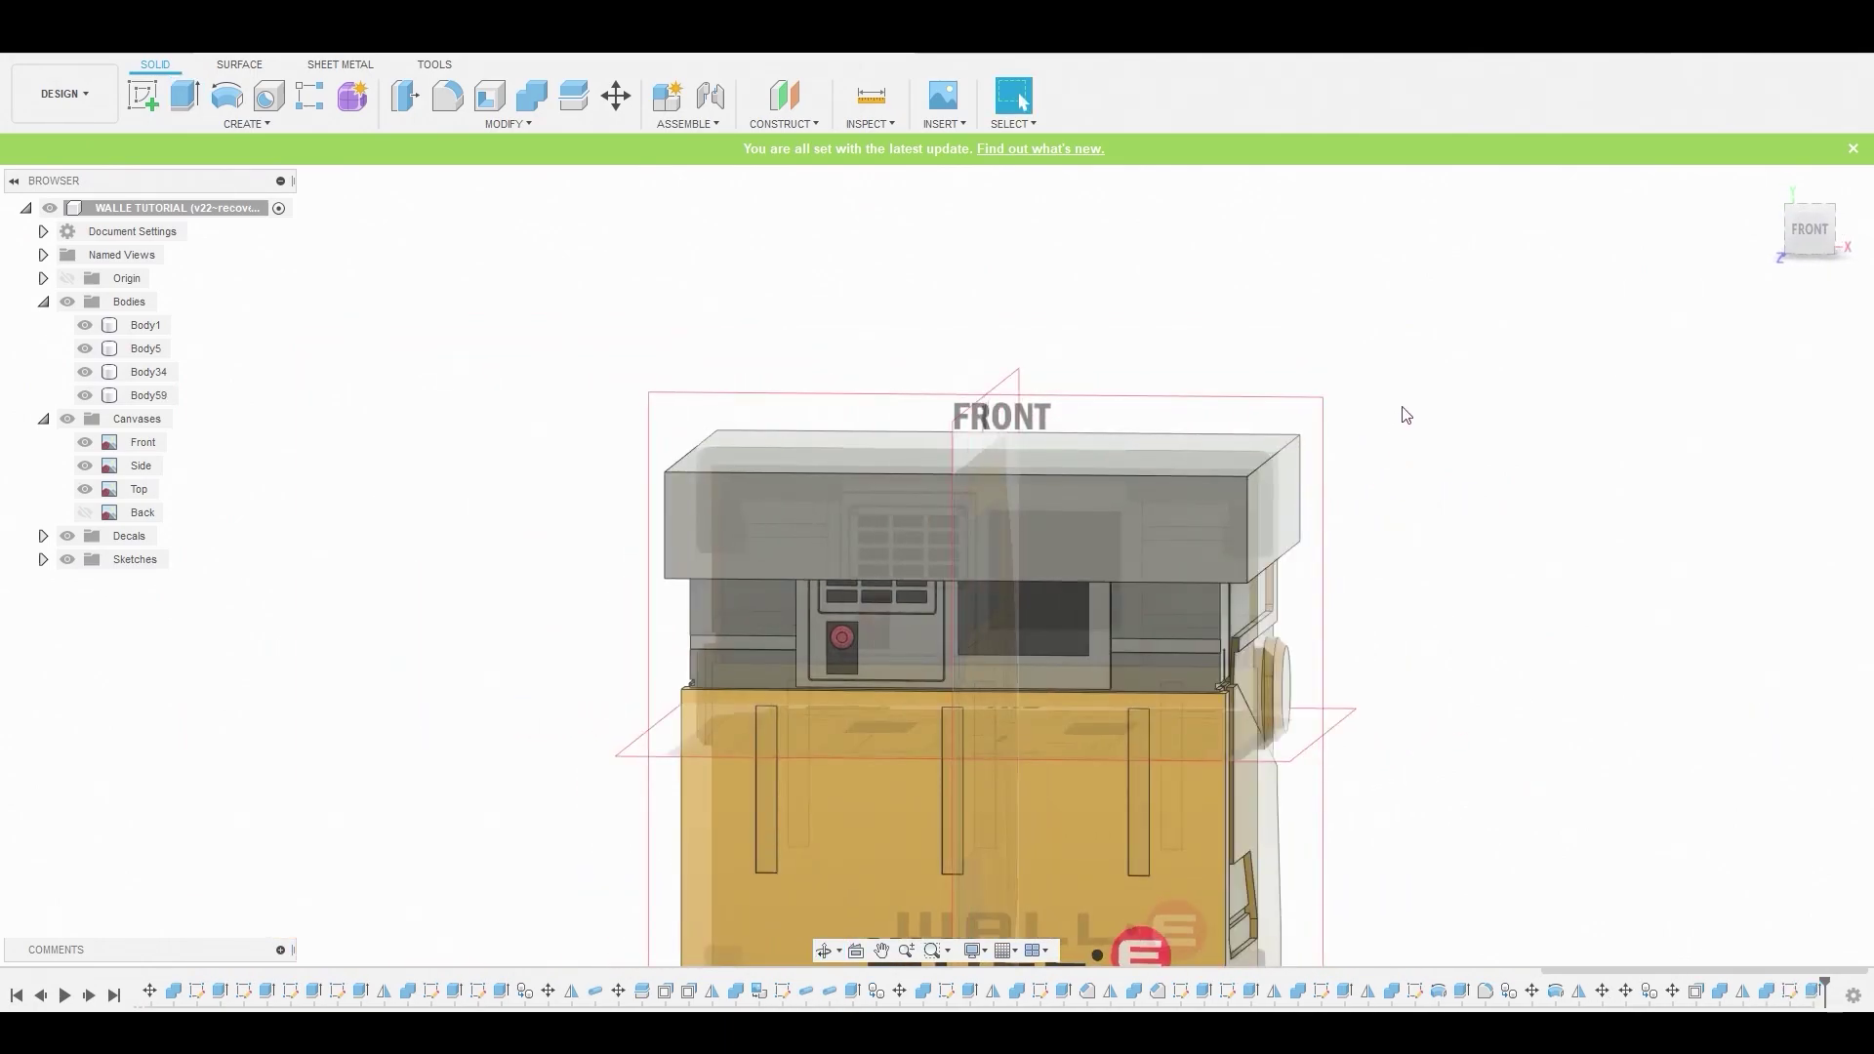
In a top-view sketch, offset the top box's outer rectangle 0.805 mm inward
{"action": "middle_click_drag", "start_coordinate": [1421, 368], "coordinate": [1427, 473], "text": "shift"}
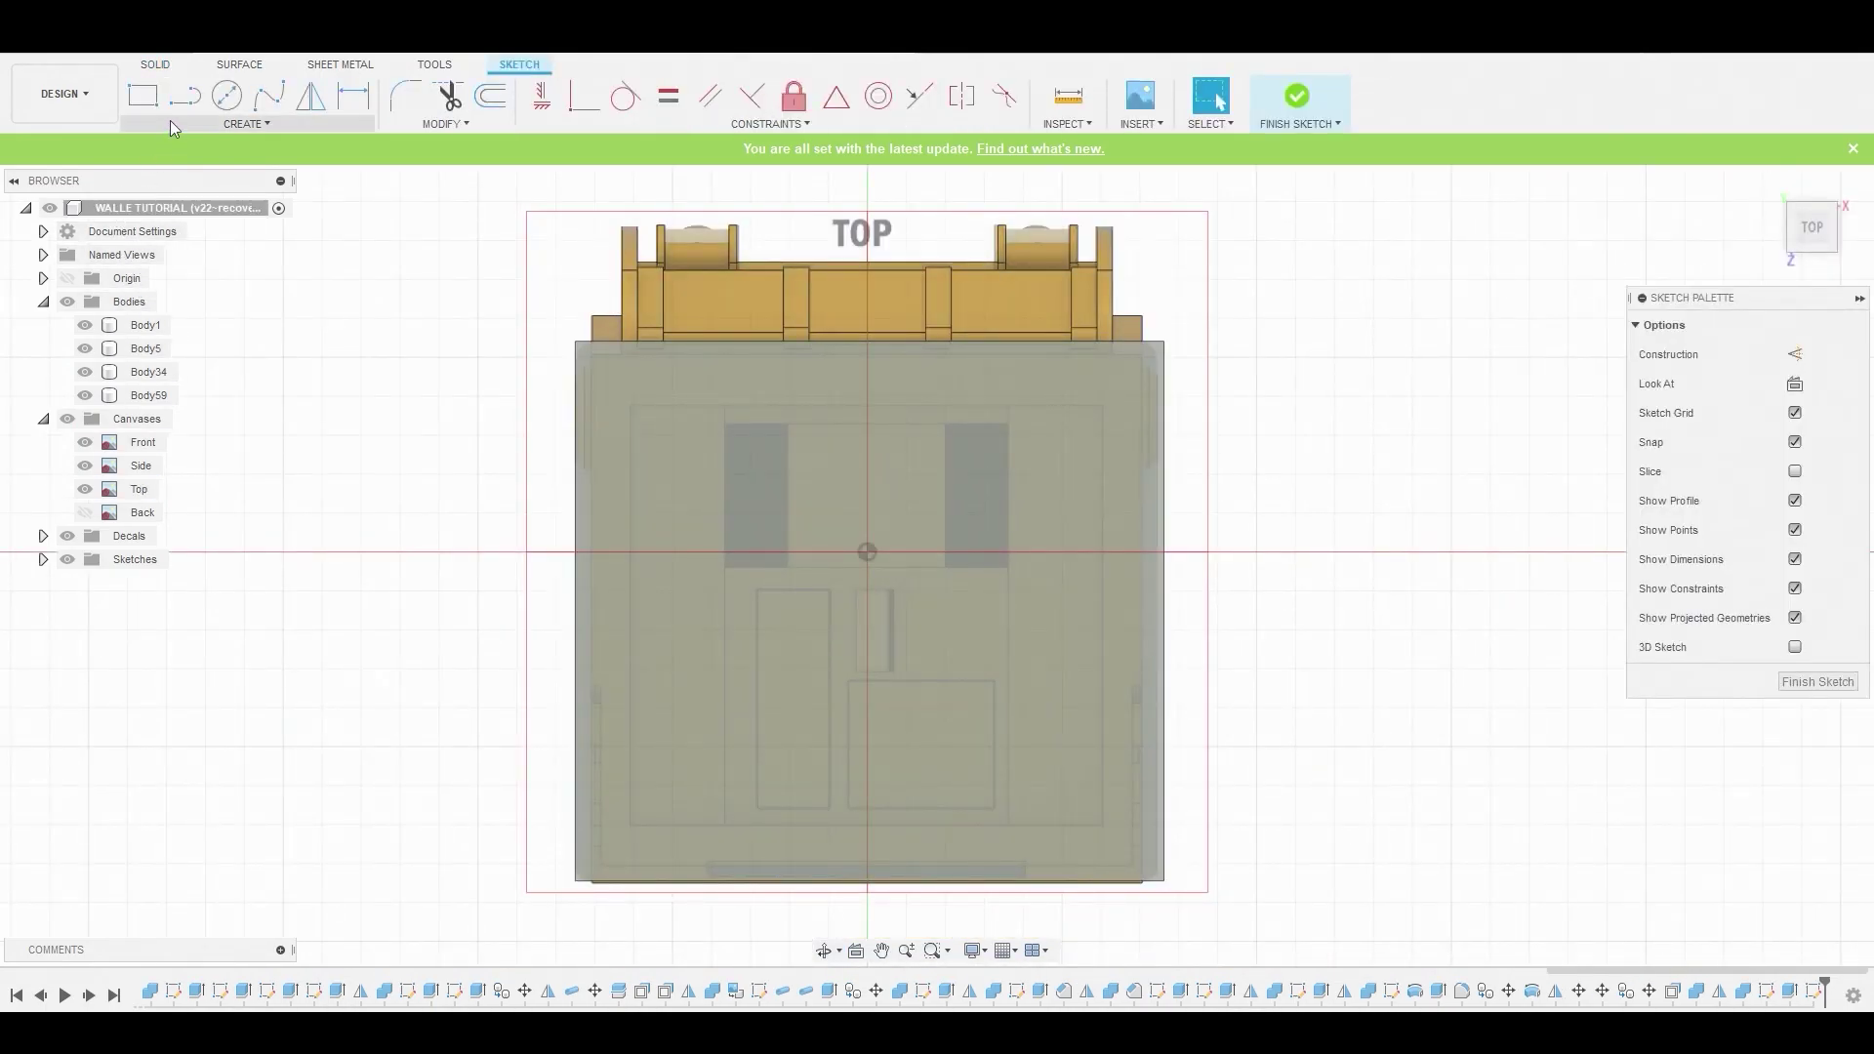
{"action": "left_click", "coordinate": [147, 98]}
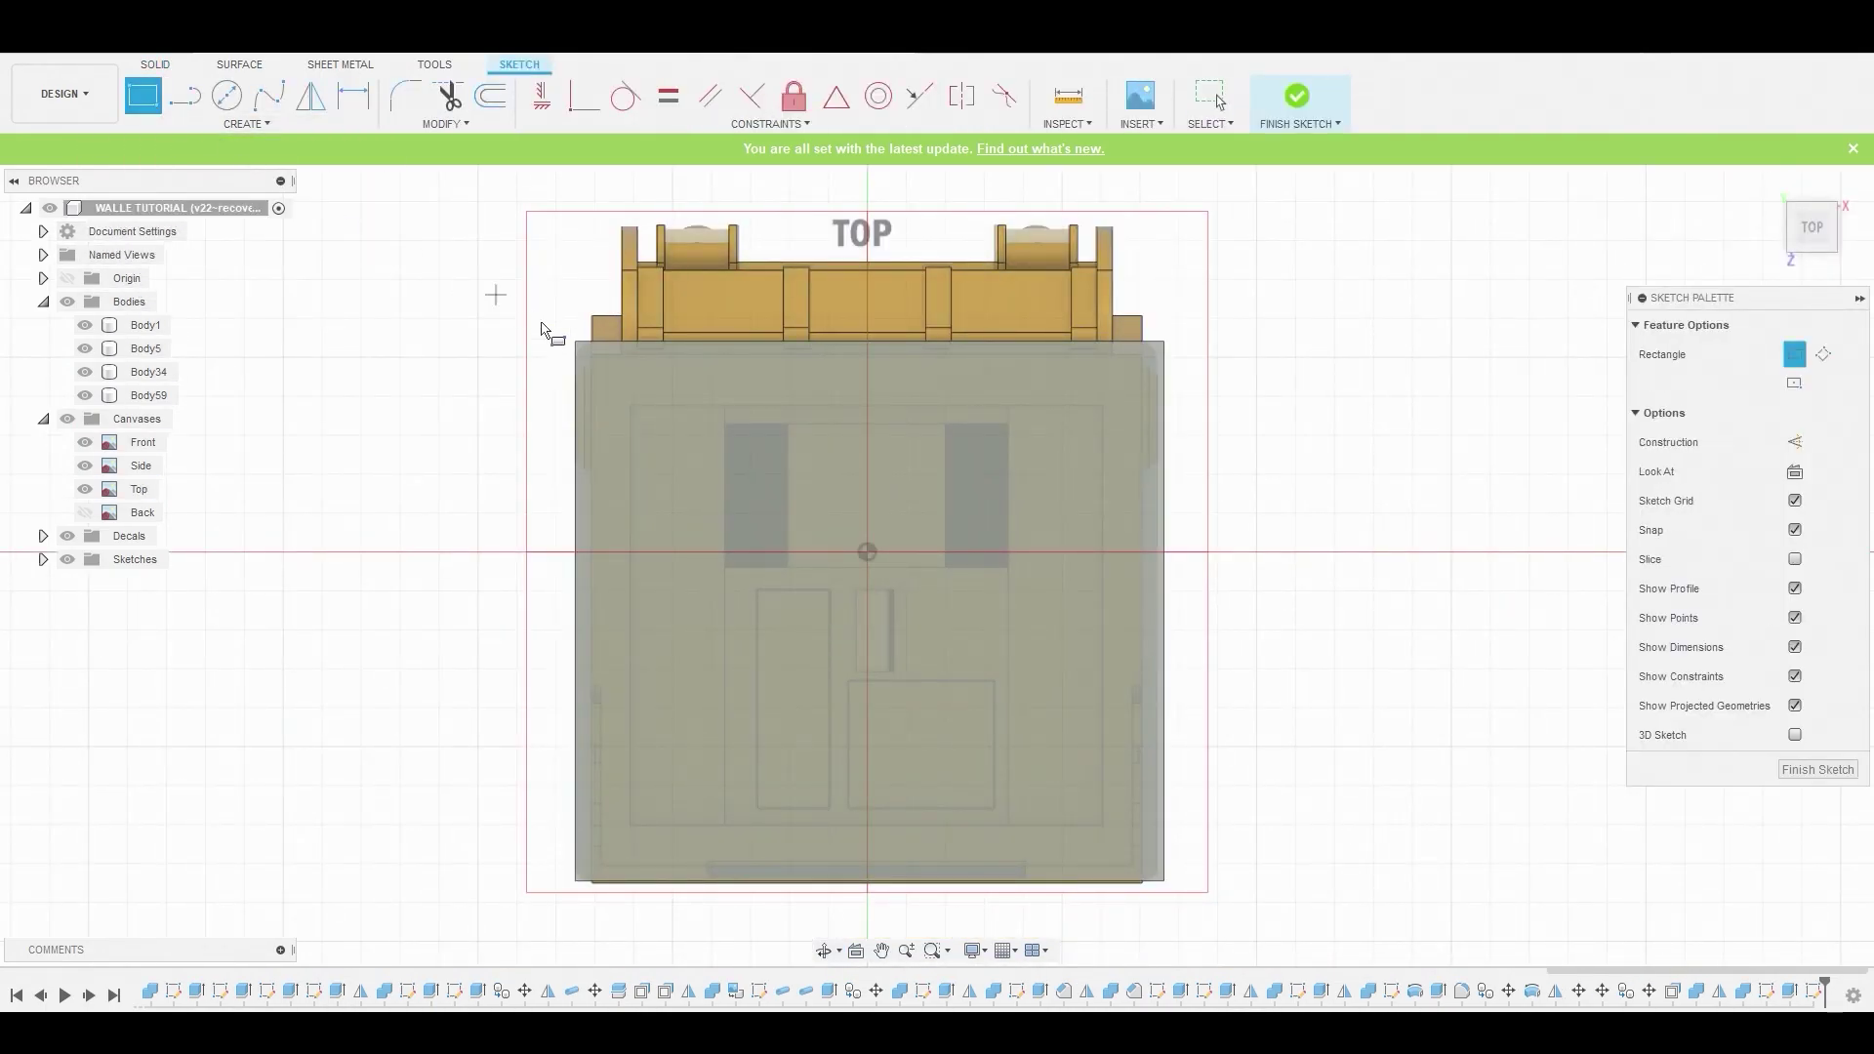
{"action": "left_click", "coordinate": [459, 130]}
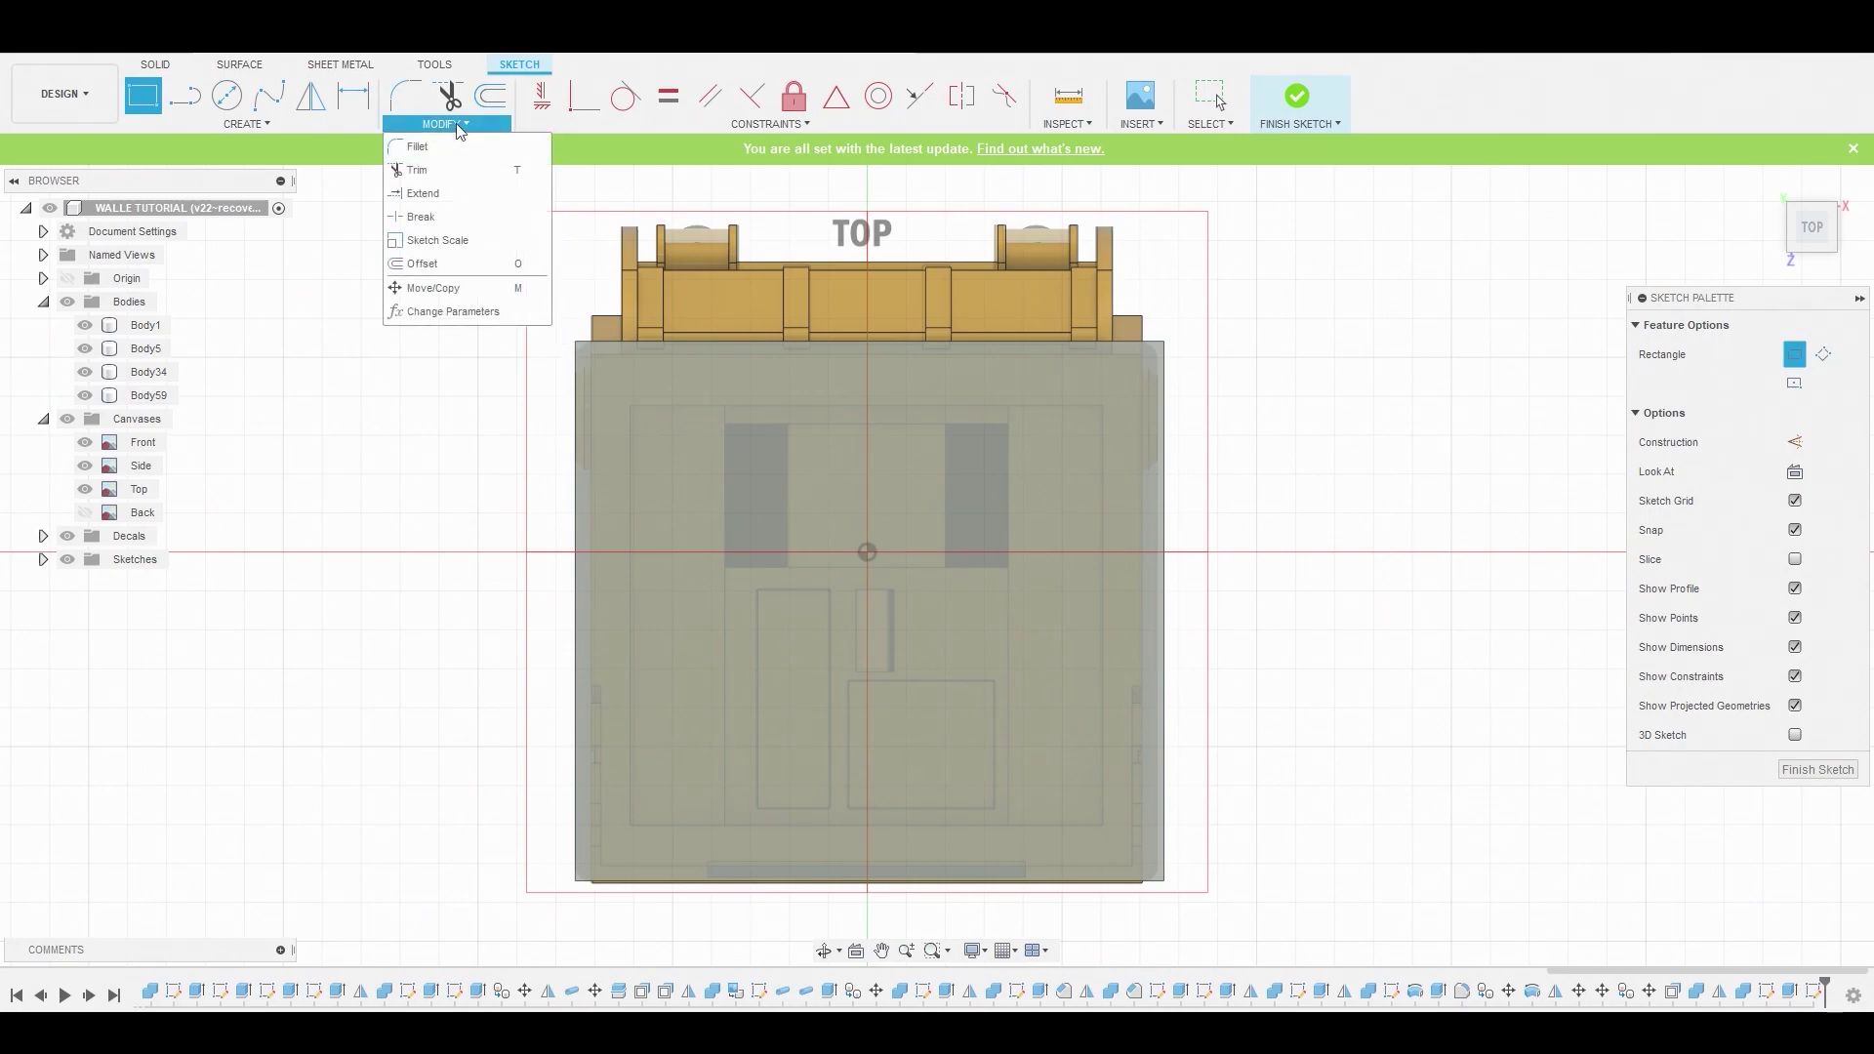
{"action": "left_click", "coordinate": [434, 261]}
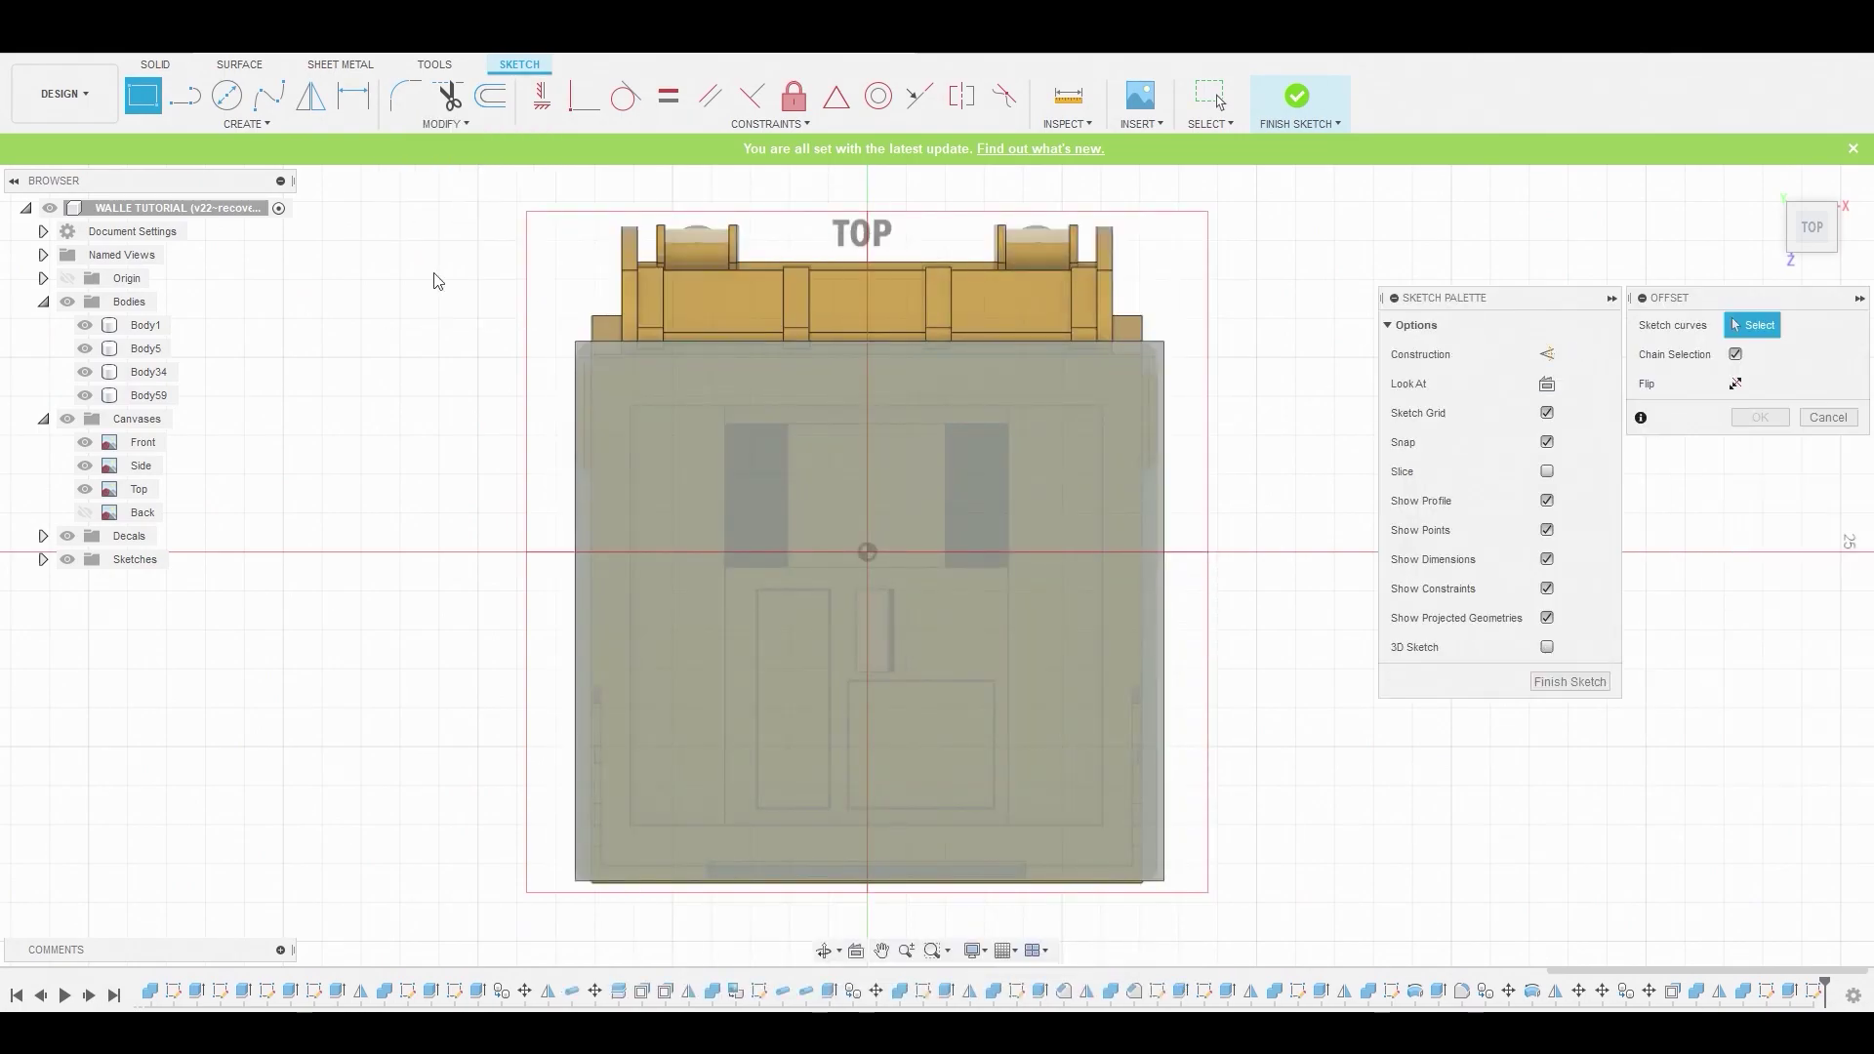
{"action": "left_click", "coordinate": [580, 401]}
{"action": "left_click_drag", "start_coordinate": [533, 395], "coordinate": [604, 427]}
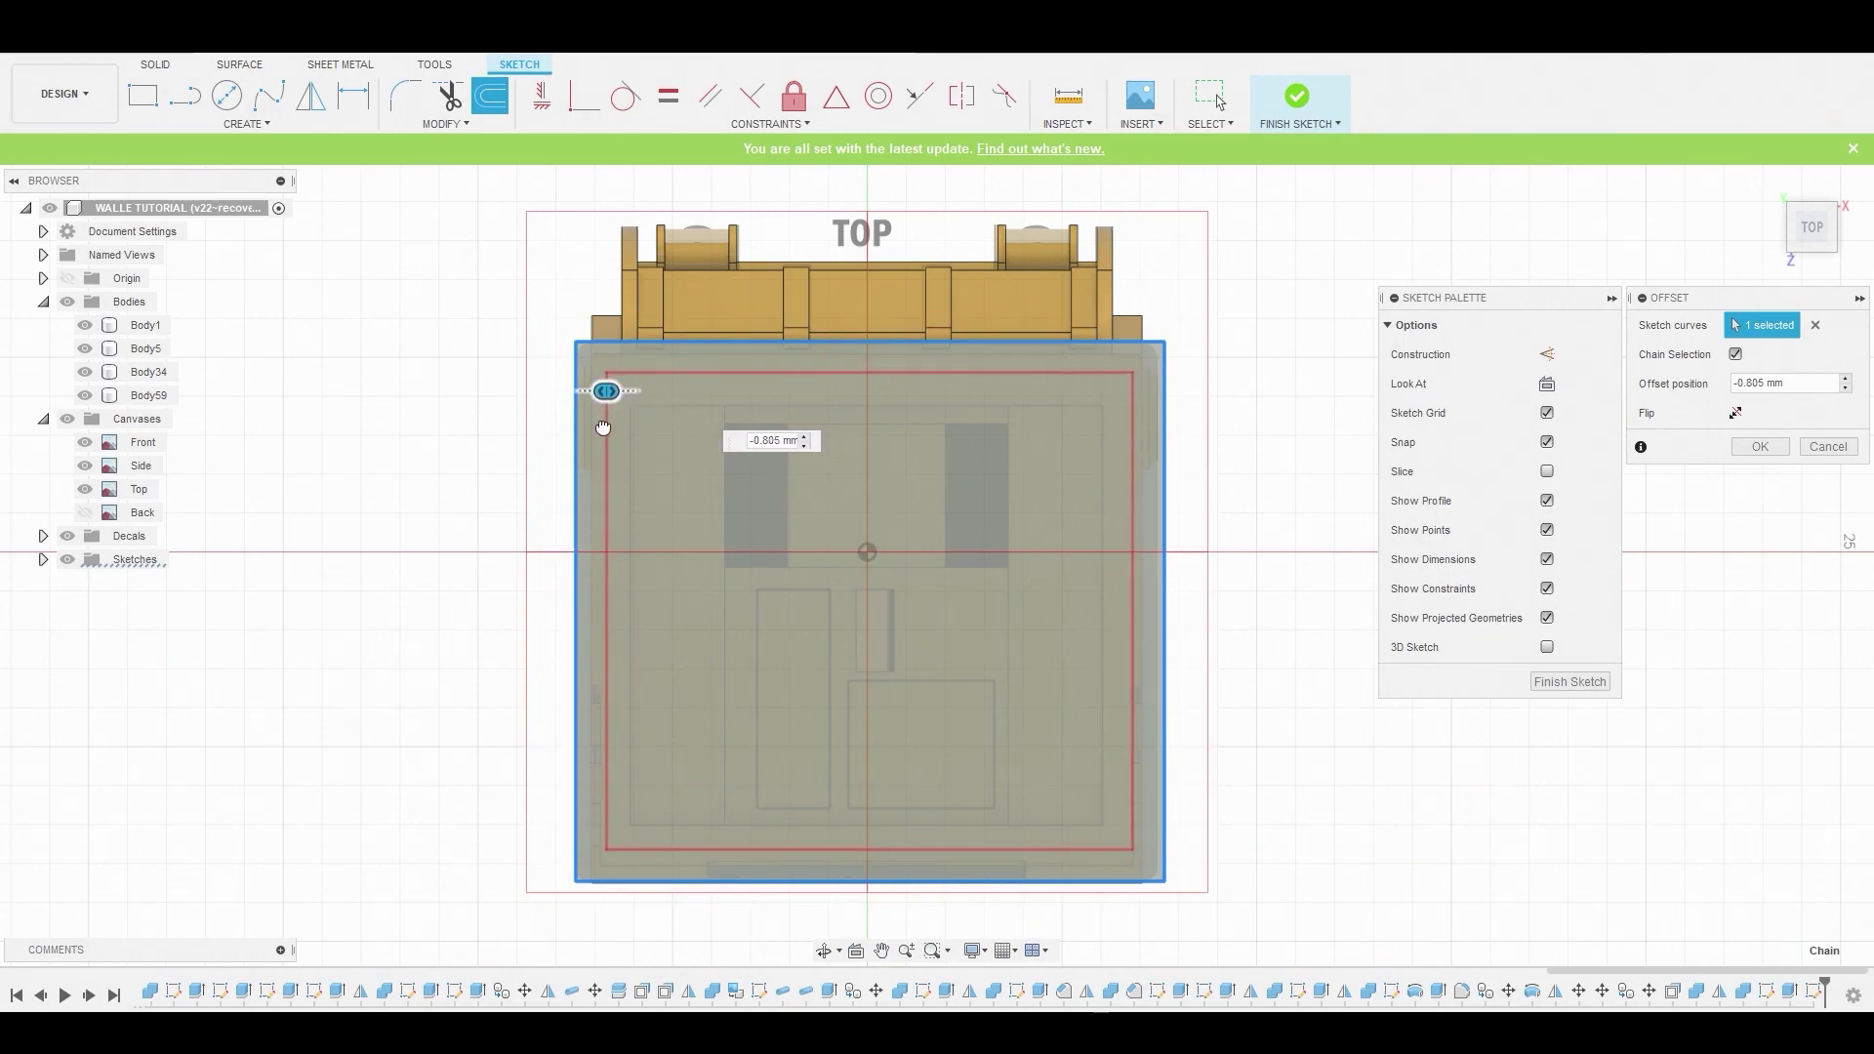
{"action": "left_click", "coordinate": [1779, 456]}
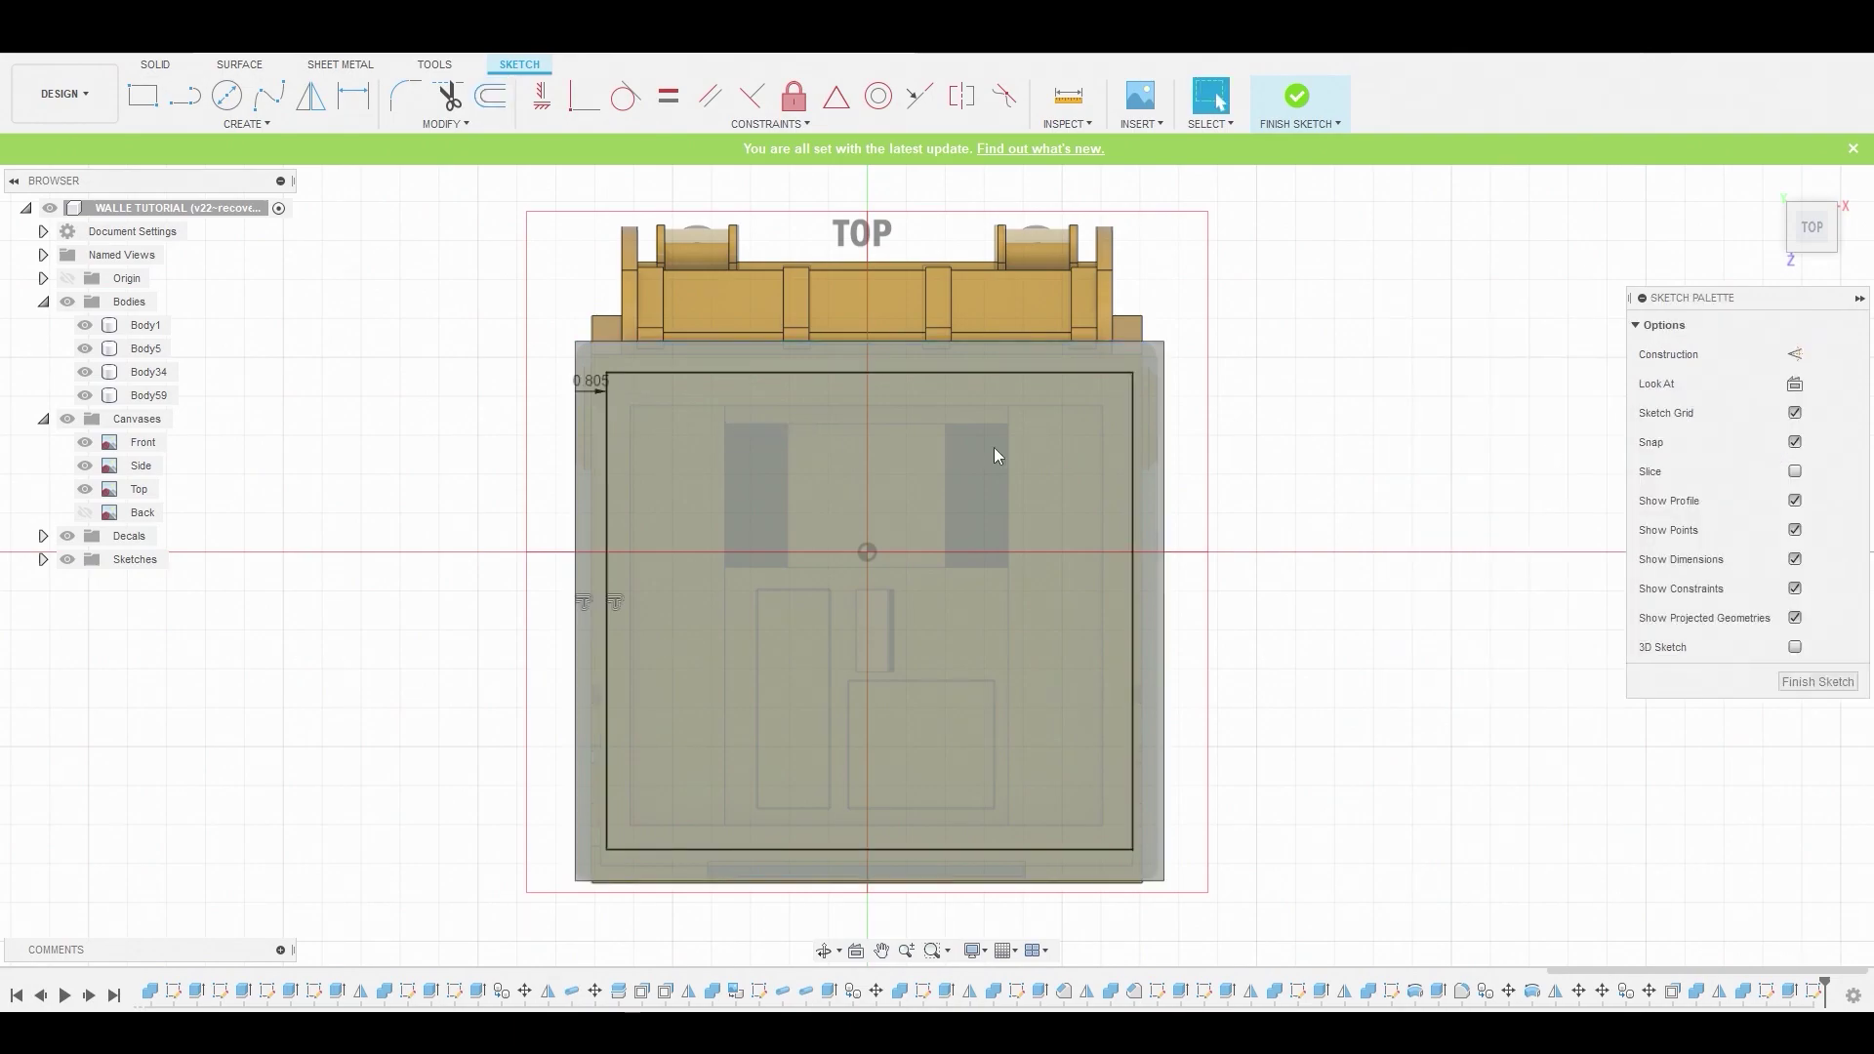
{"action": "left_click", "coordinate": [664, 426]}
Extrude the inner profile 6.746 mm downward as new body Body60
{"action": "right_click", "coordinate": [664, 433]}
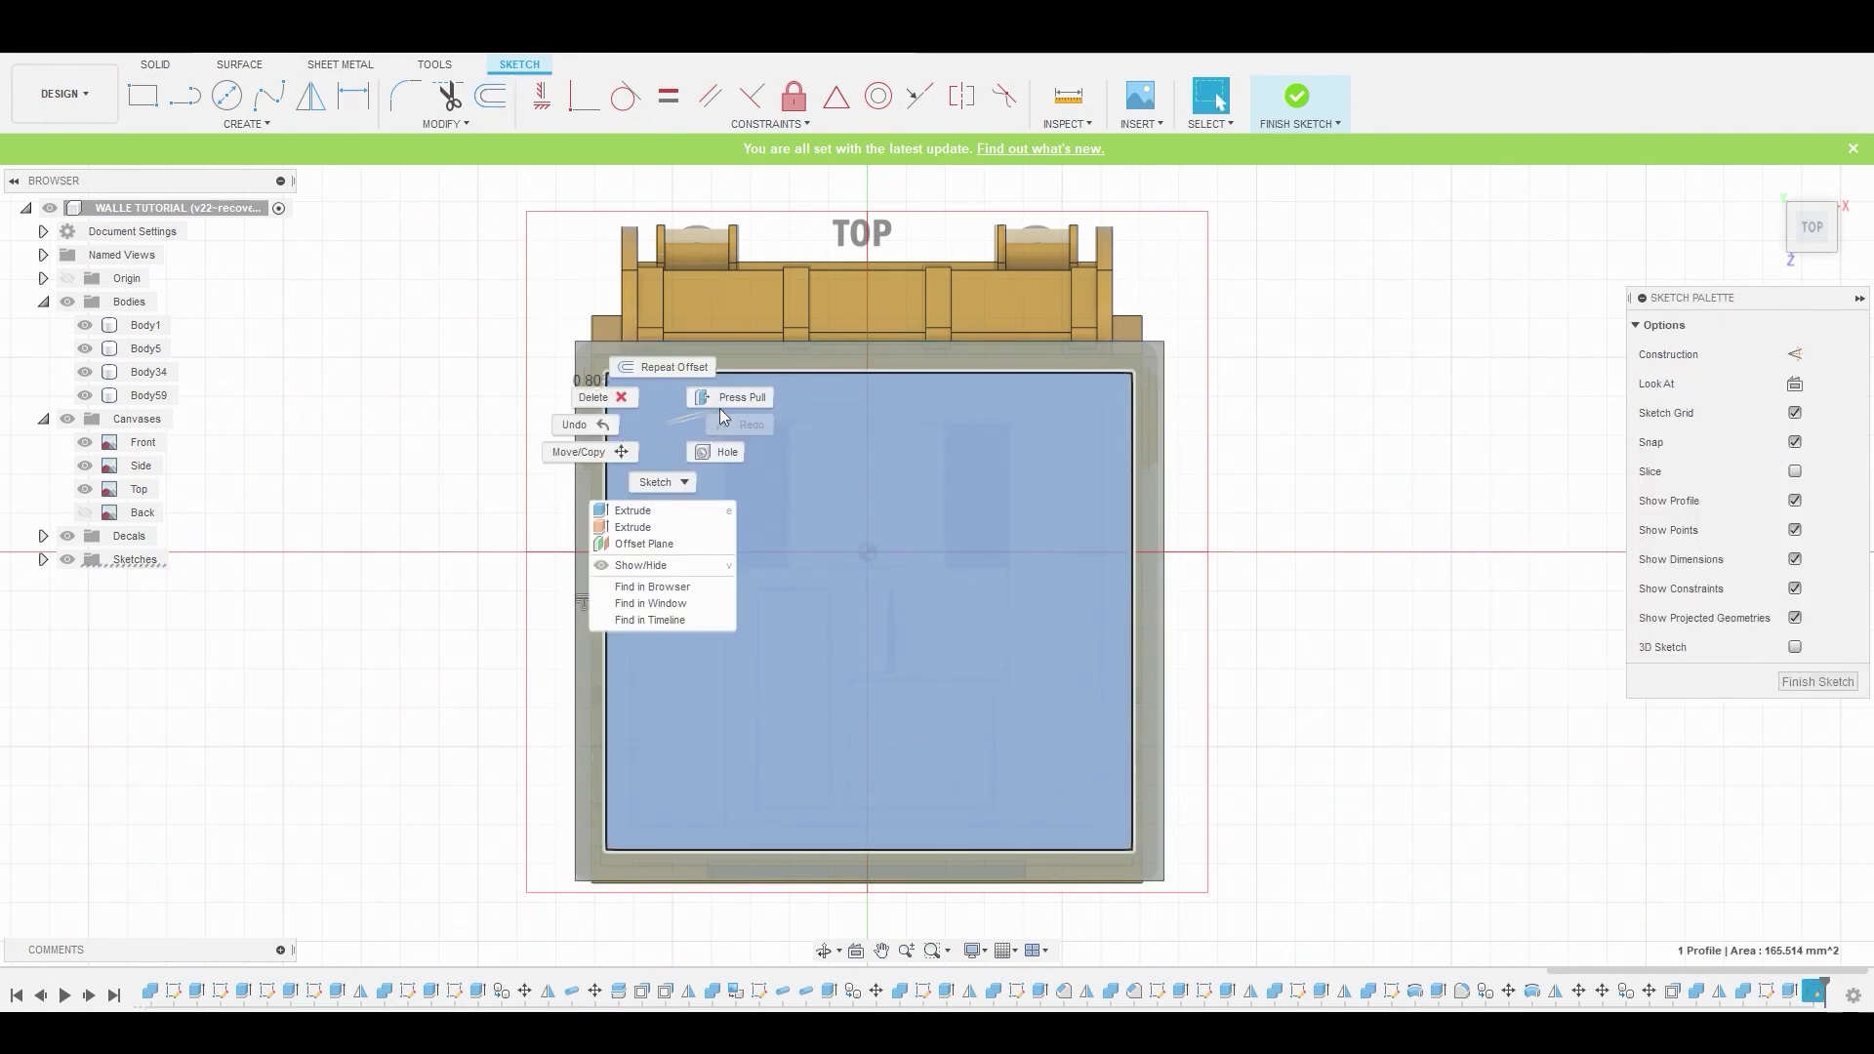
{"action": "left_click", "coordinate": [728, 404]}
{"action": "left_click_drag", "start_coordinate": [883, 256], "coordinate": [885, 564]}
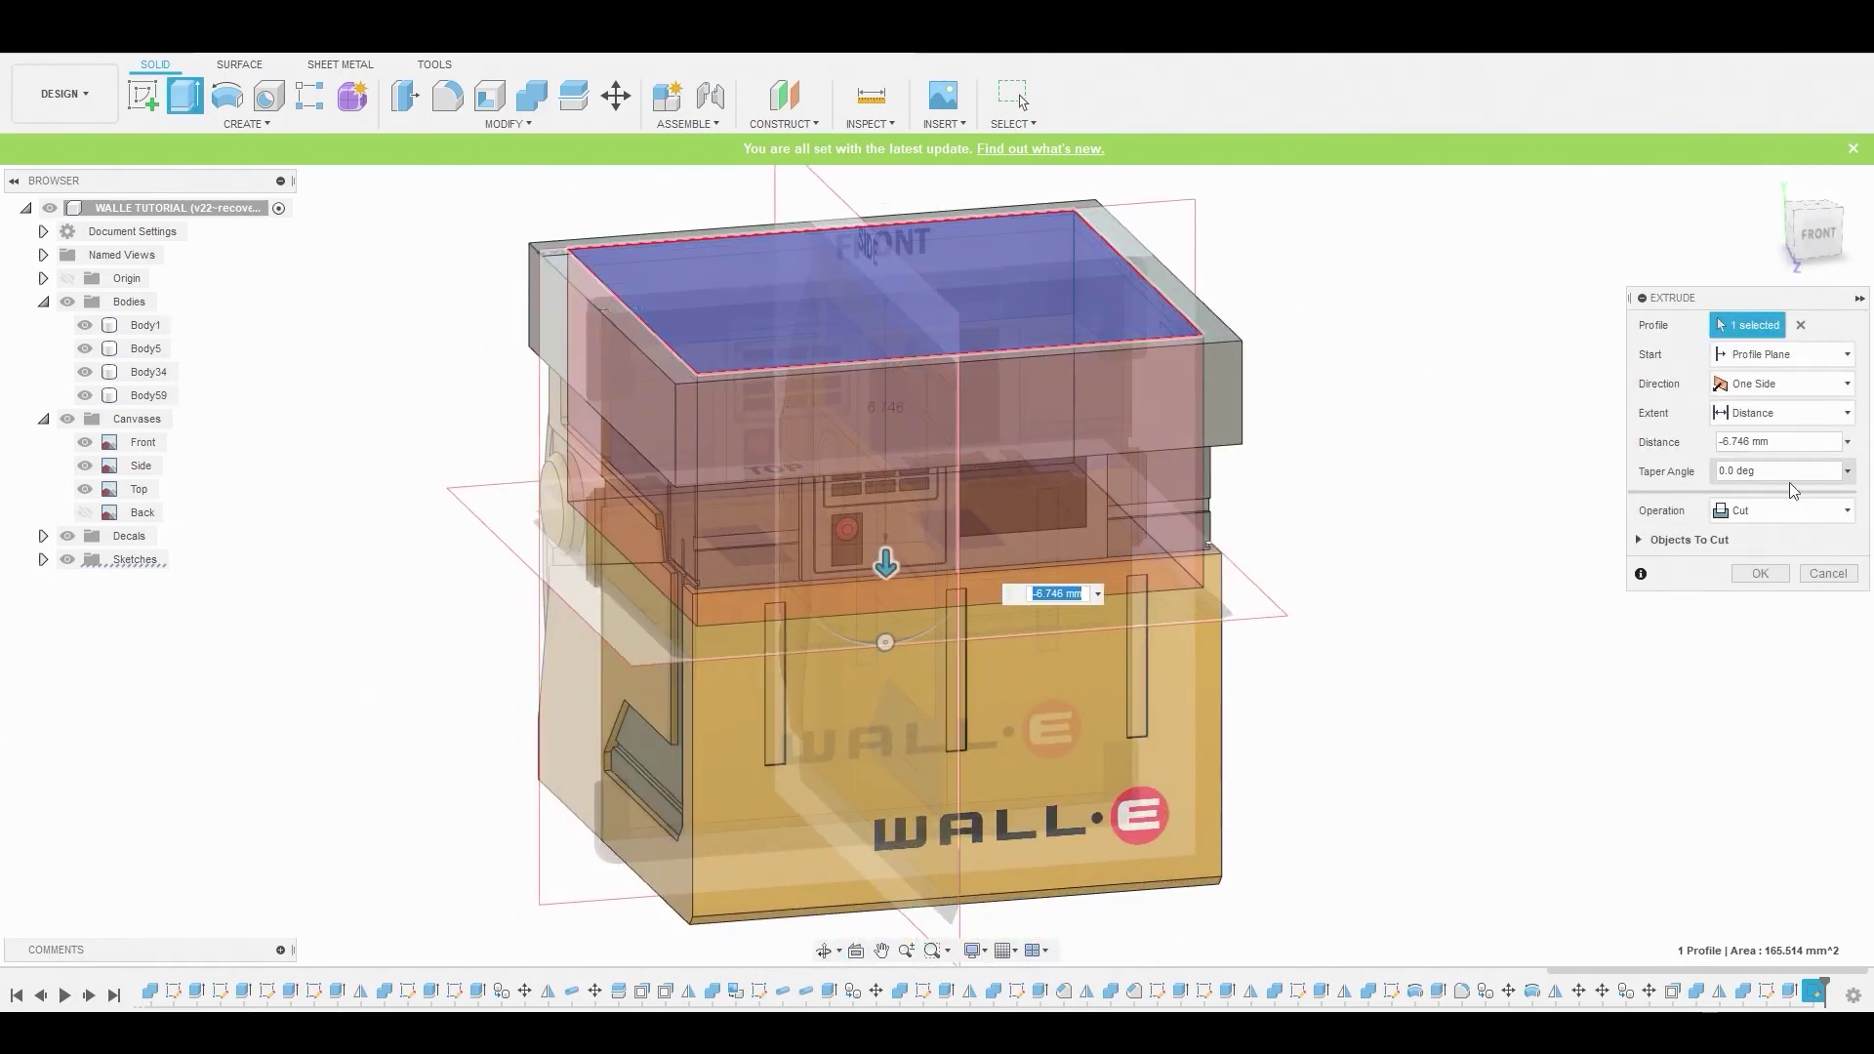
{"action": "left_click", "coordinate": [1788, 510]}
{"action": "left_click", "coordinate": [1757, 583]}
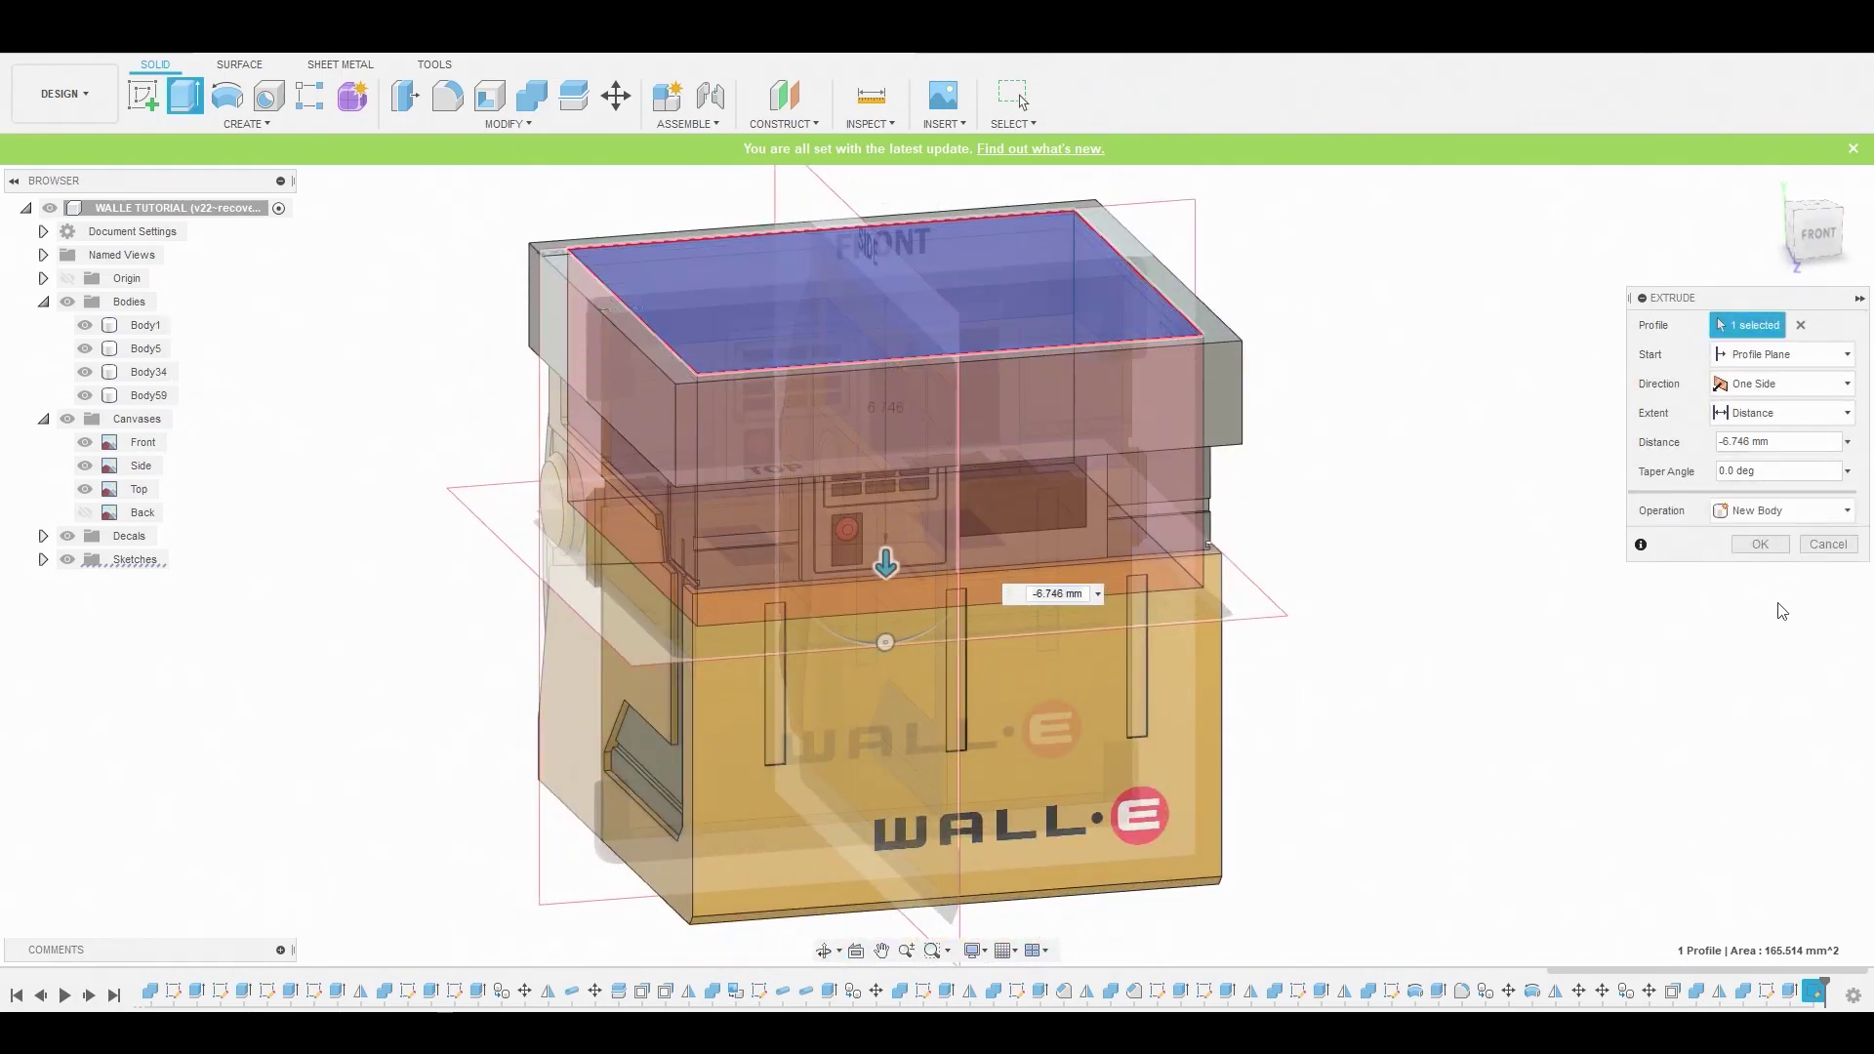
{"action": "left_click", "coordinate": [1757, 545]}
Hide Body34, Body5 and Body1
{"action": "left_click", "coordinate": [85, 372]}
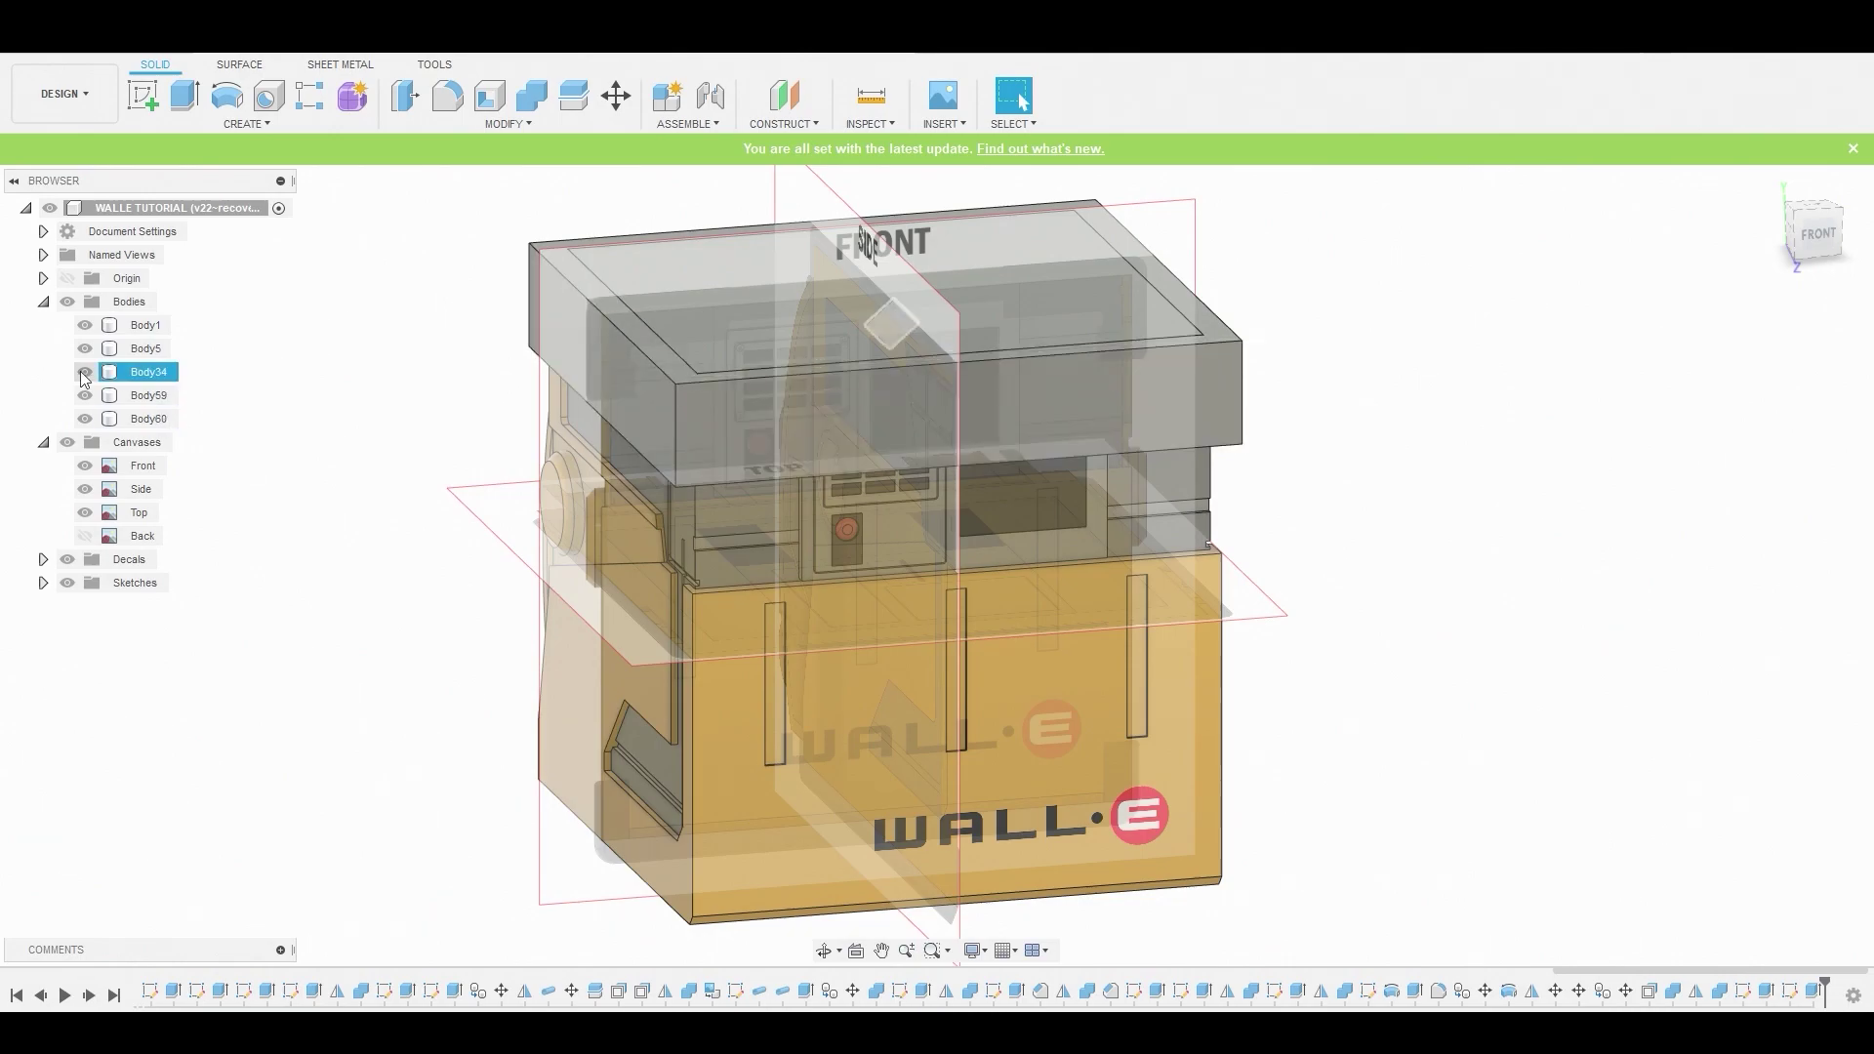
{"action": "left_click", "coordinate": [85, 349]}
{"action": "left_click", "coordinate": [85, 325]}
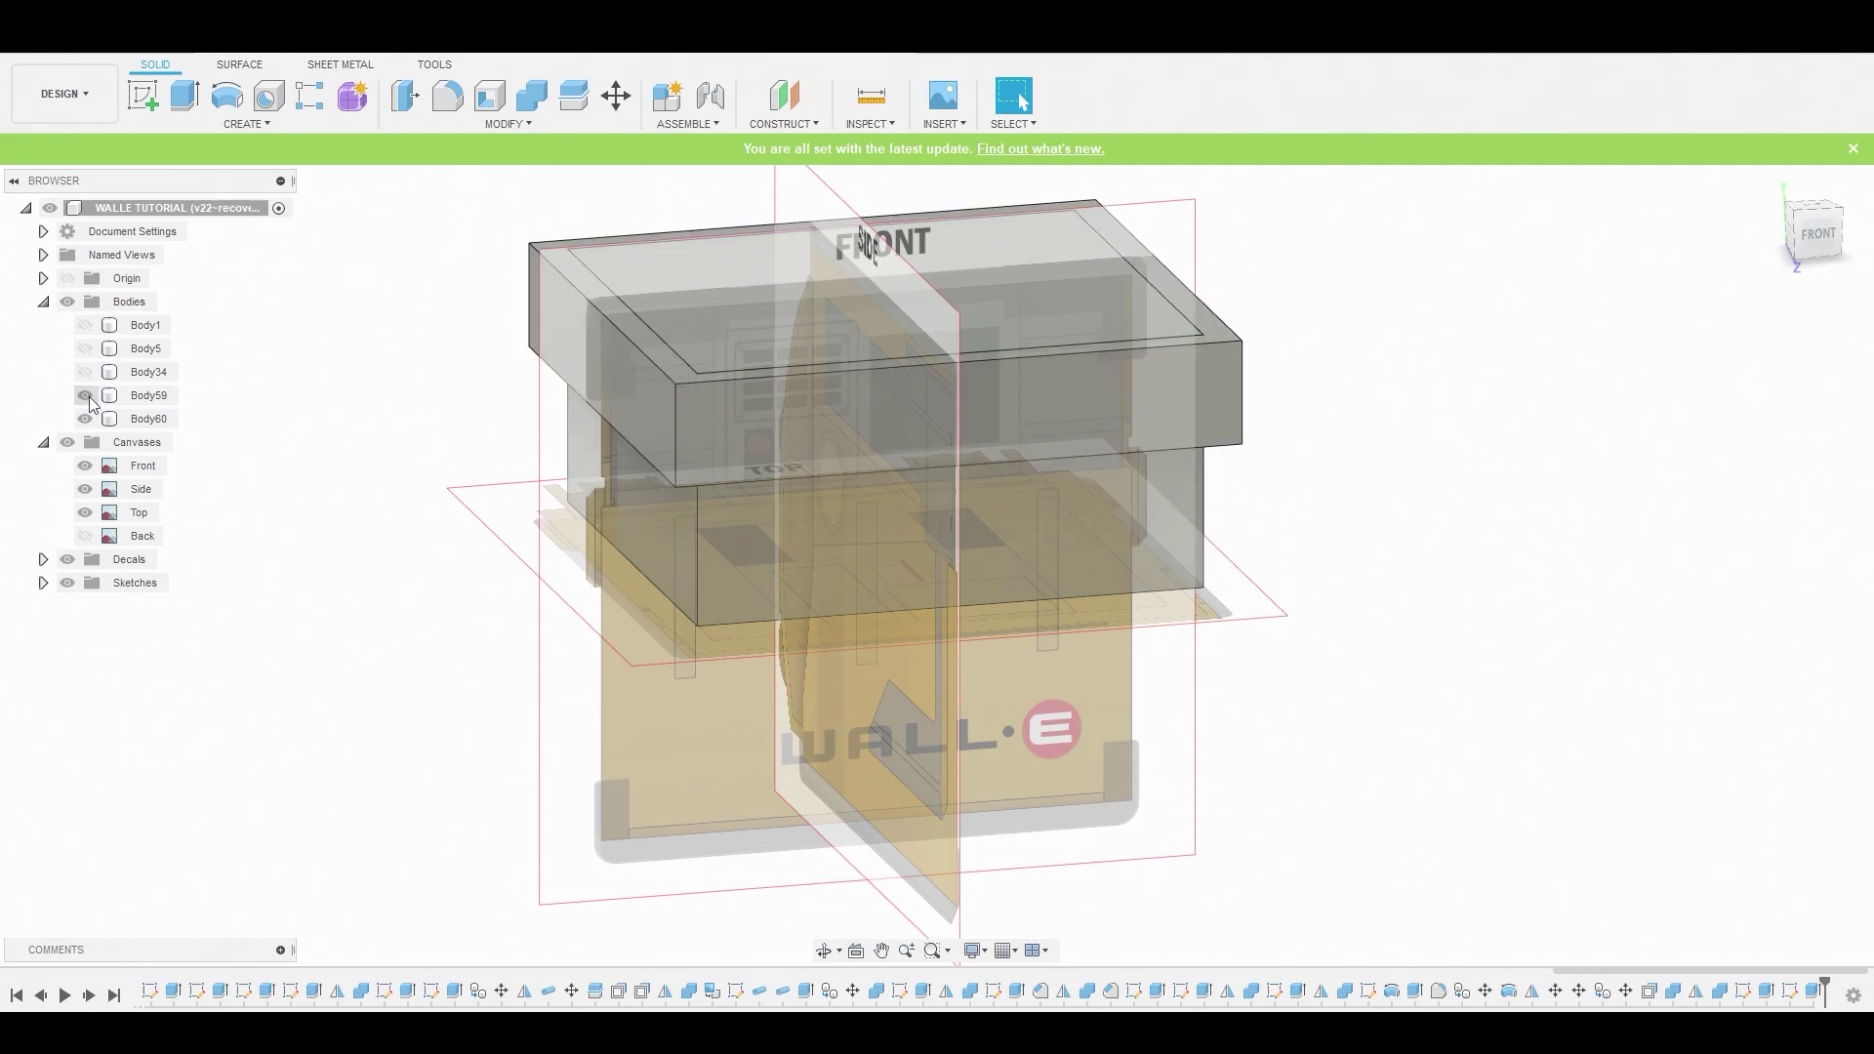
Combine with Cut, subtracting Body60 from the top box
{"action": "left_click", "coordinate": [527, 97]}
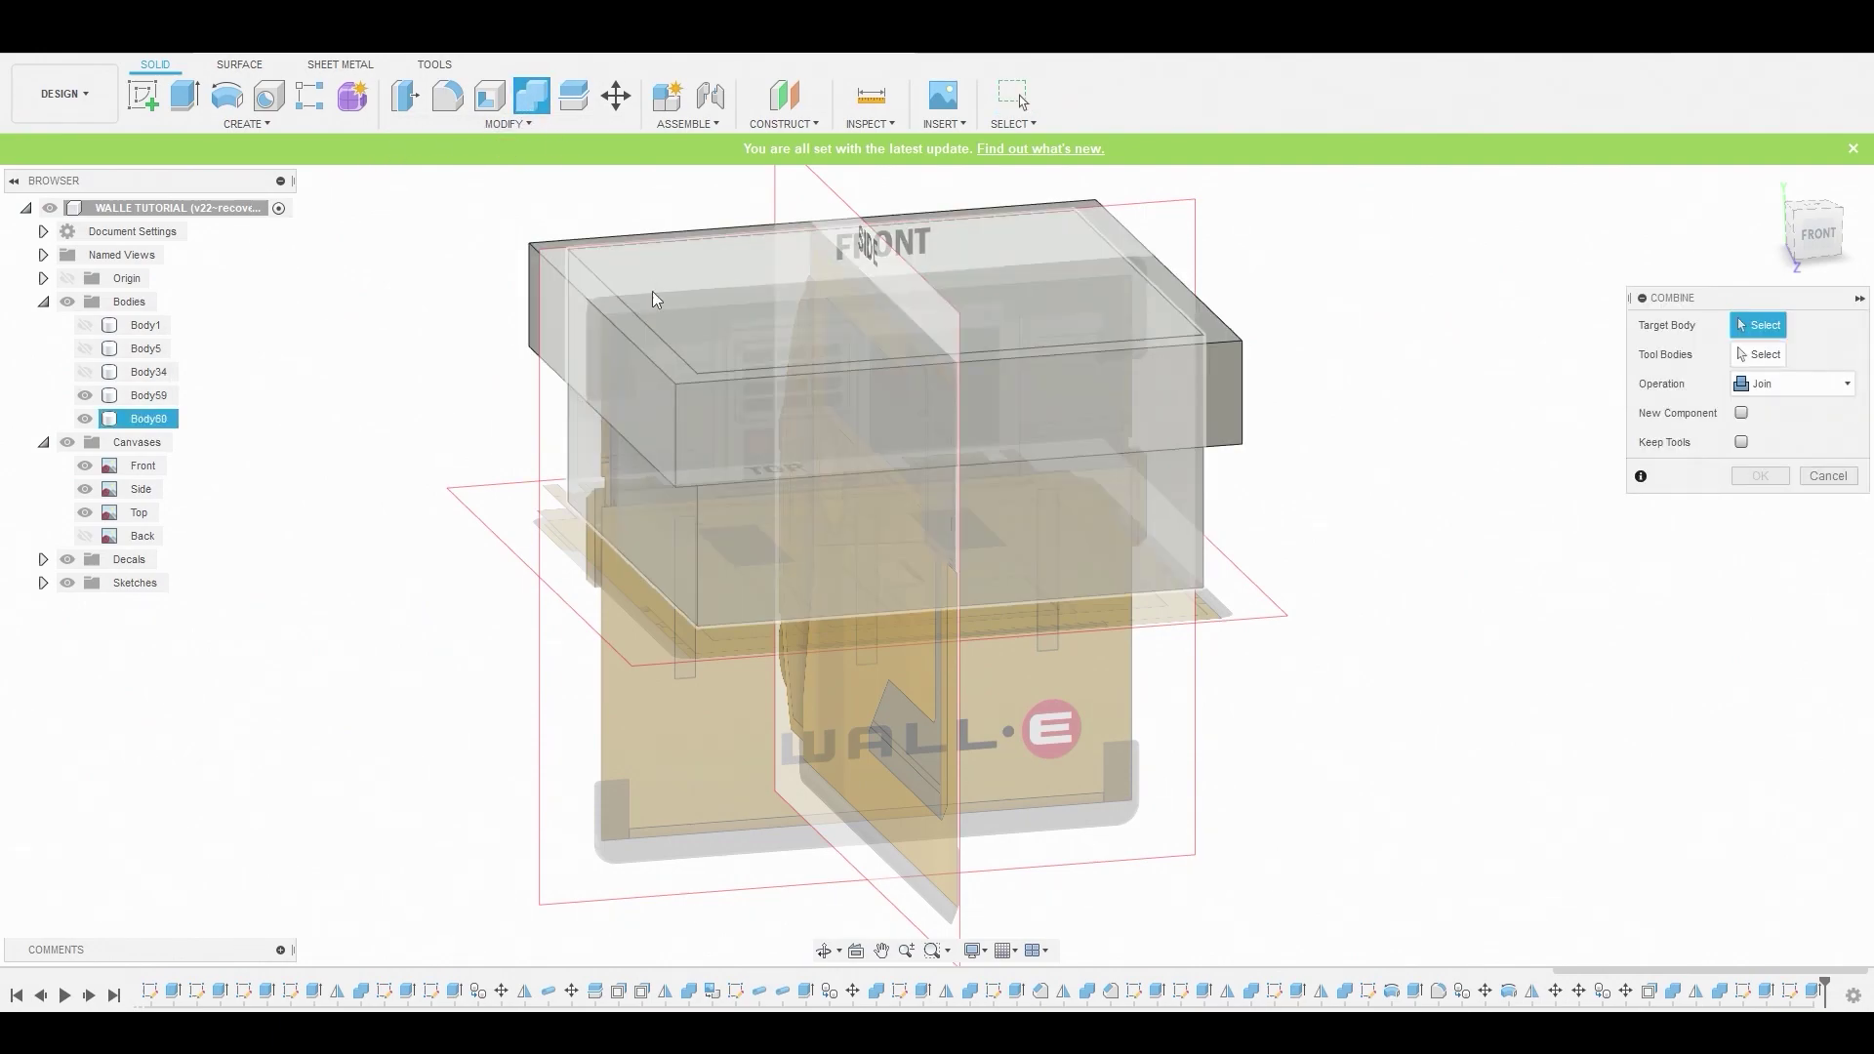
{"action": "left_click", "coordinate": [643, 367]}
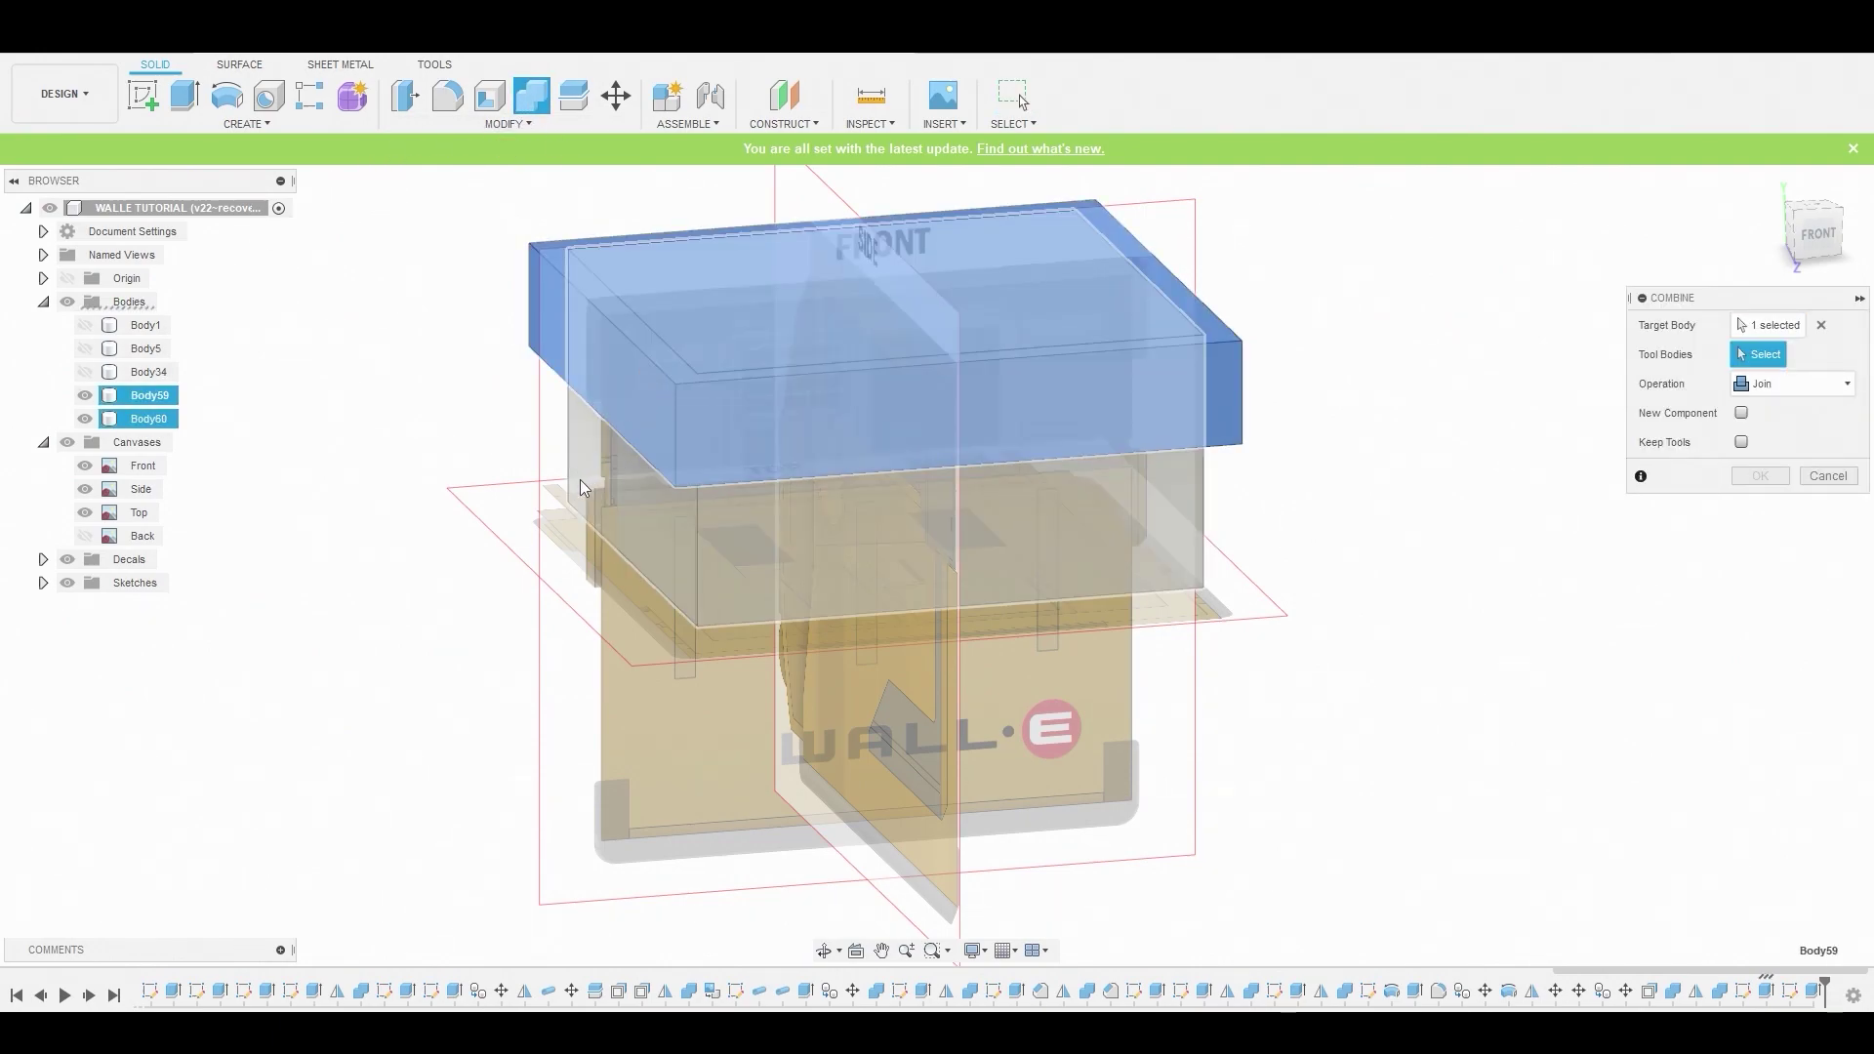
{"action": "left_click", "coordinate": [916, 436]}
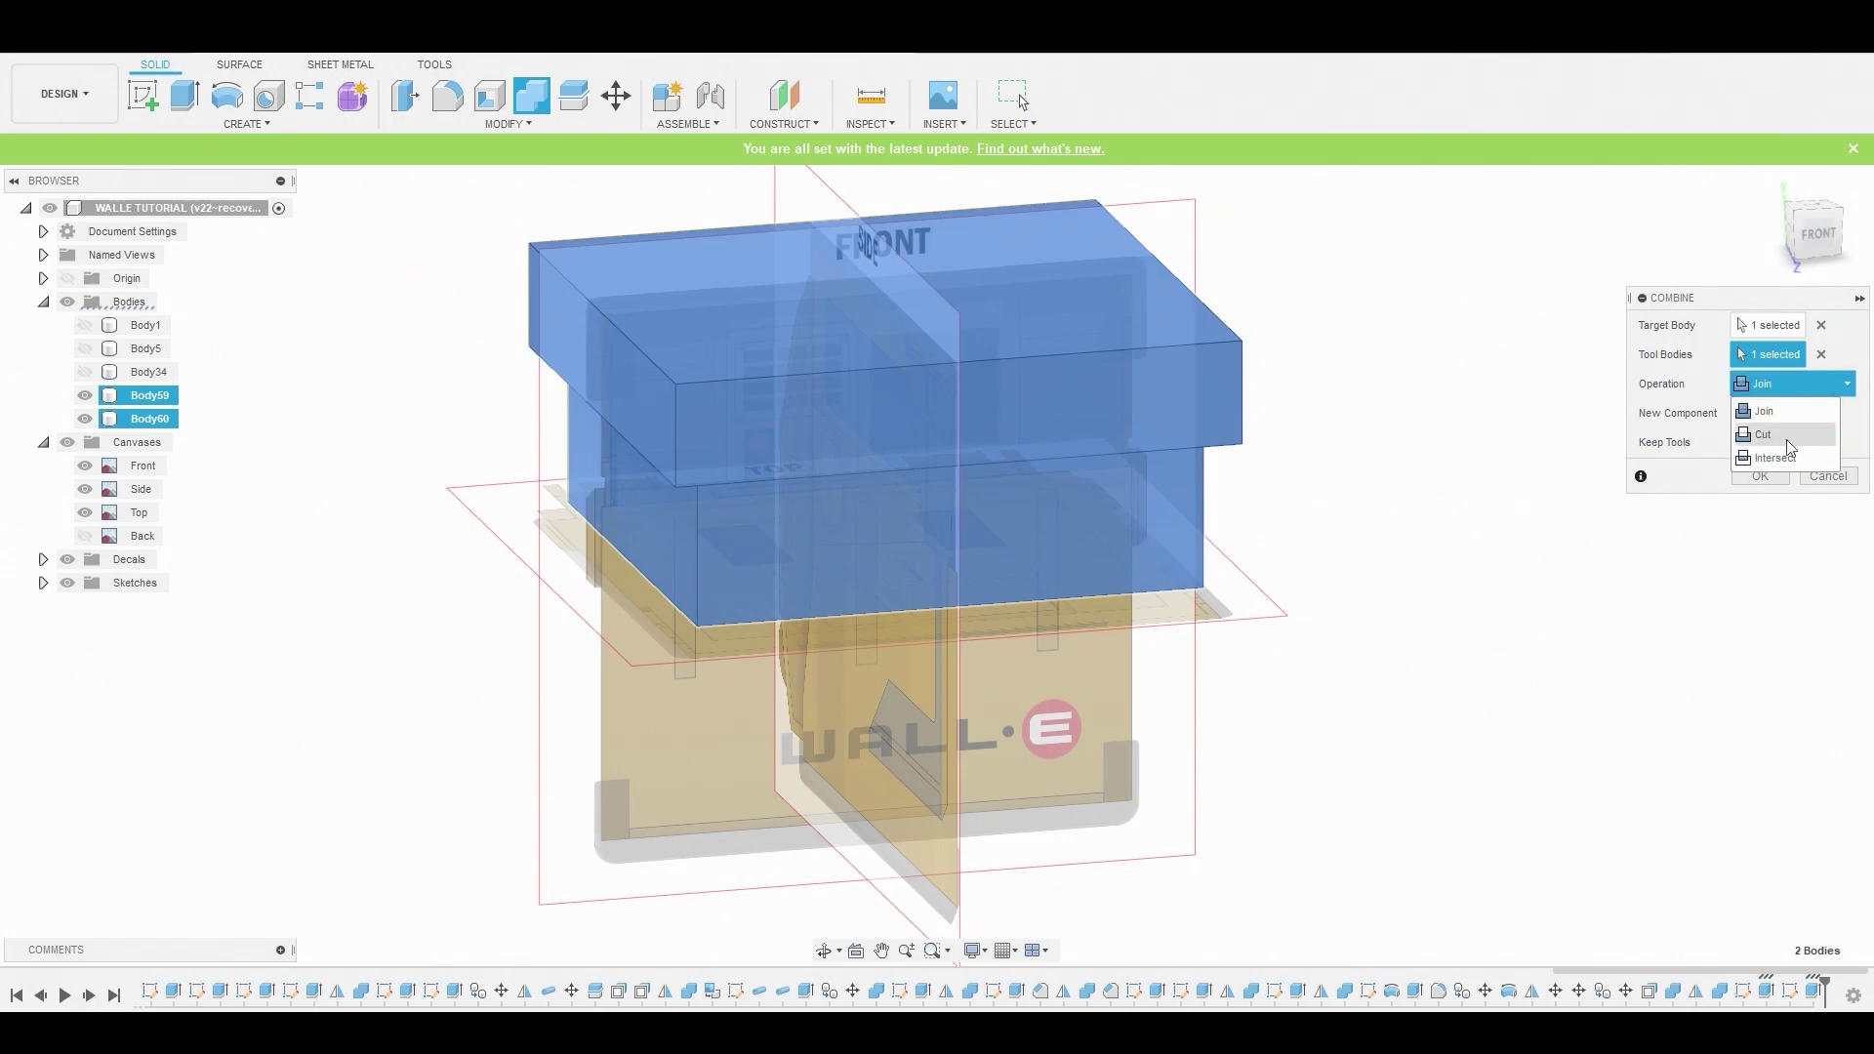
{"action": "left_click", "coordinate": [1789, 444]}
{"action": "left_click", "coordinate": [1763, 474]}
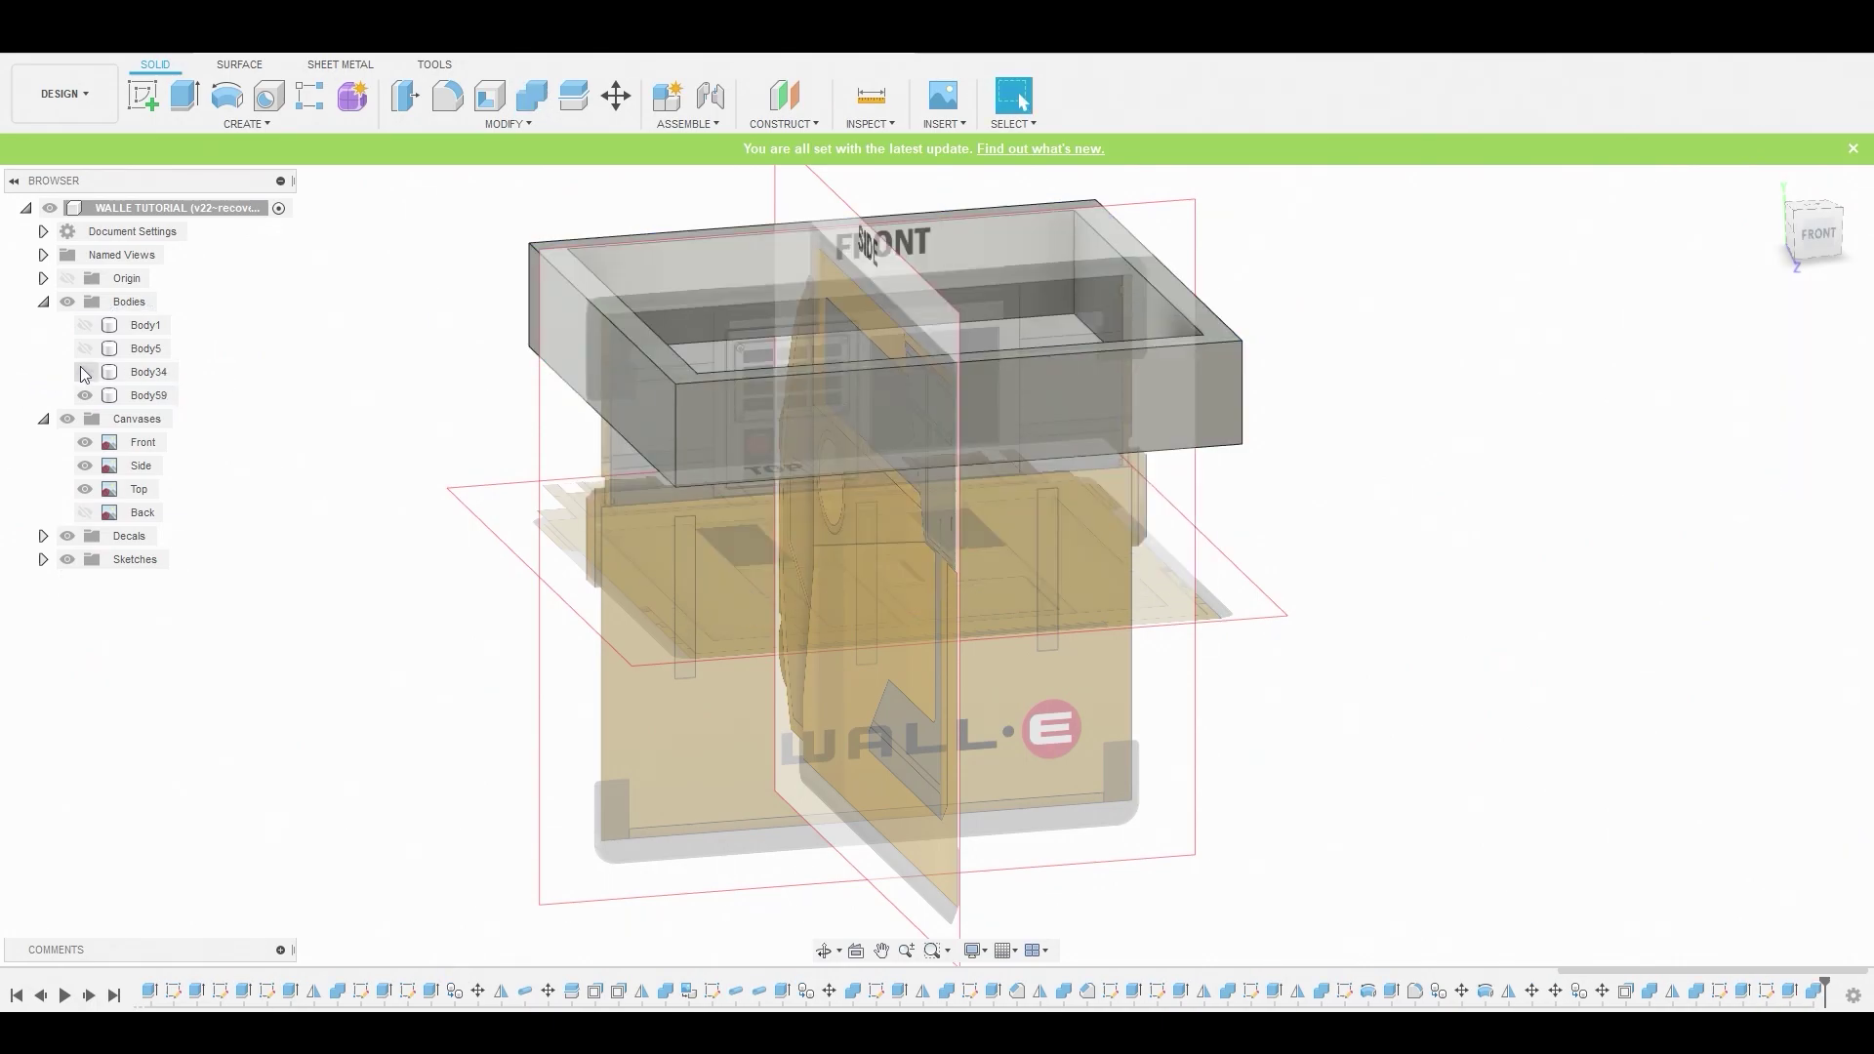
Show Body34, Body5 and Body1 again and view the model's left side
{"action": "left_click", "coordinate": [84, 372]}
{"action": "left_click", "coordinate": [85, 348]}
{"action": "left_click", "coordinate": [85, 325]}
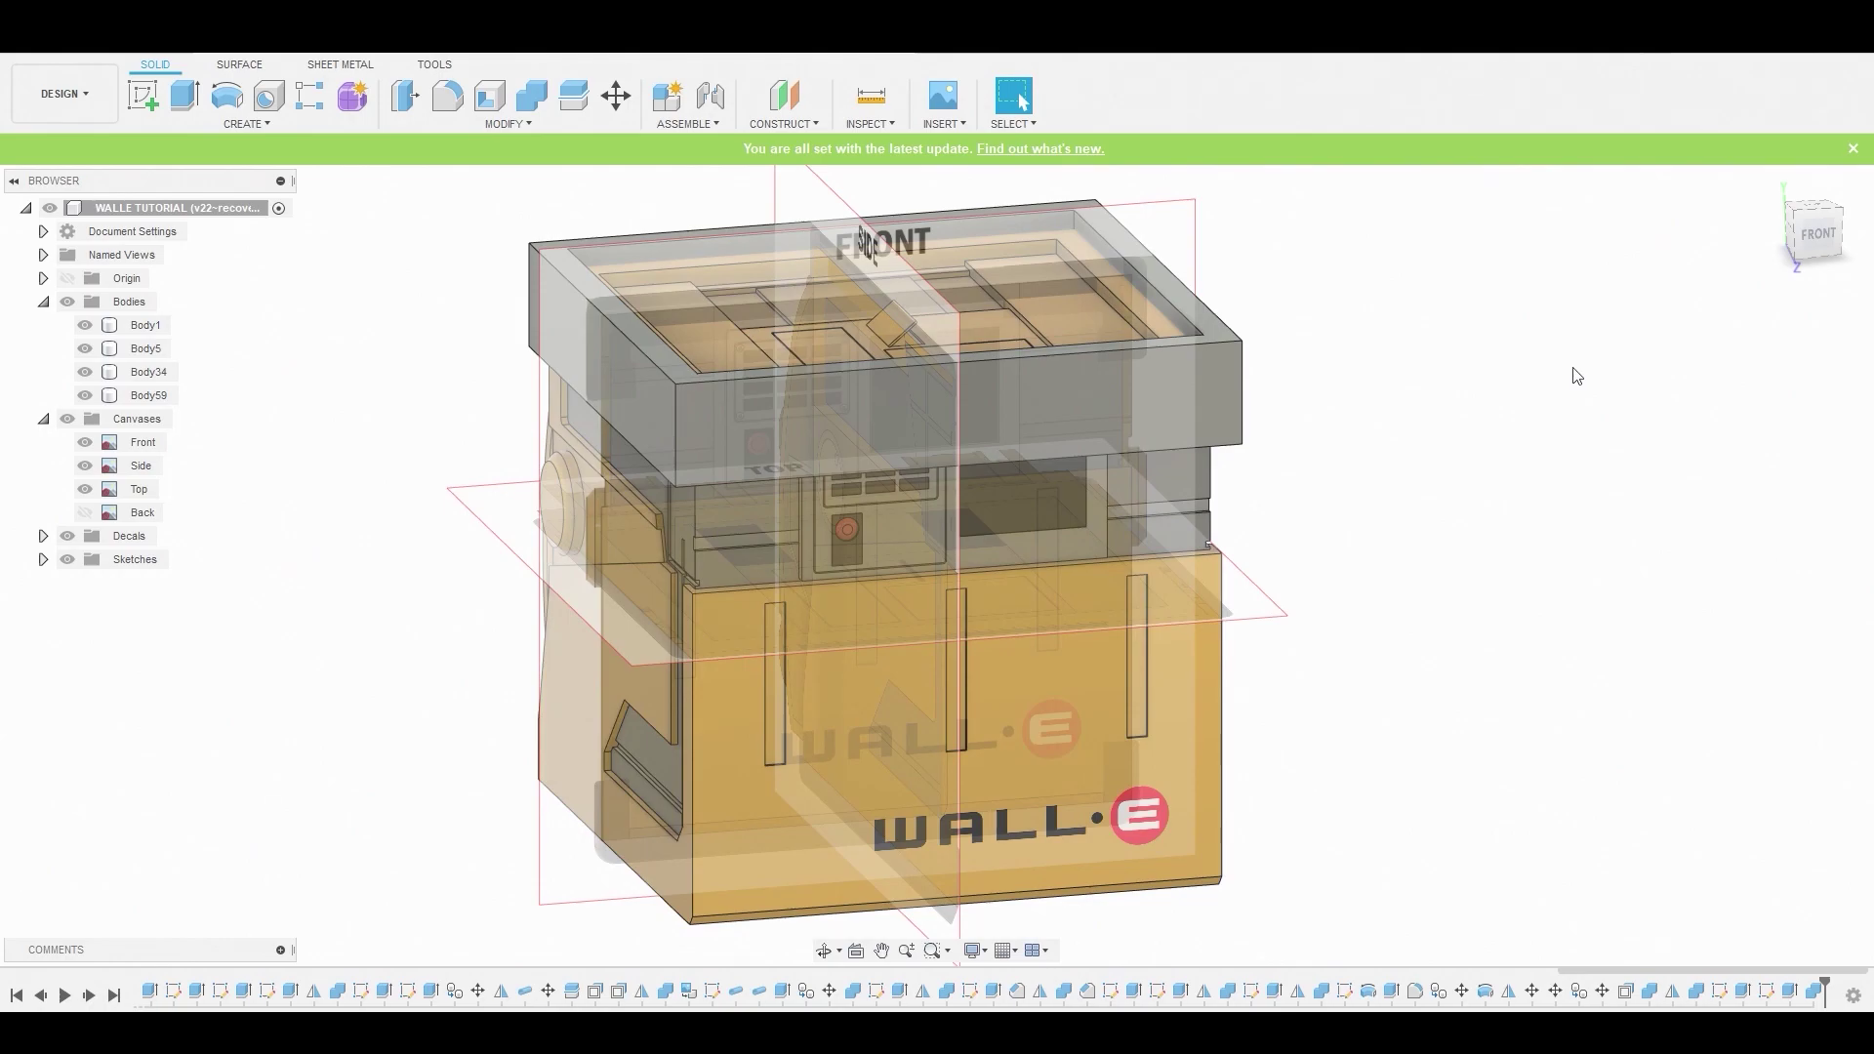
{"action": "middle_click_drag", "start_coordinate": [1577, 376], "coordinate": [1653, 435], "text": "shift"}
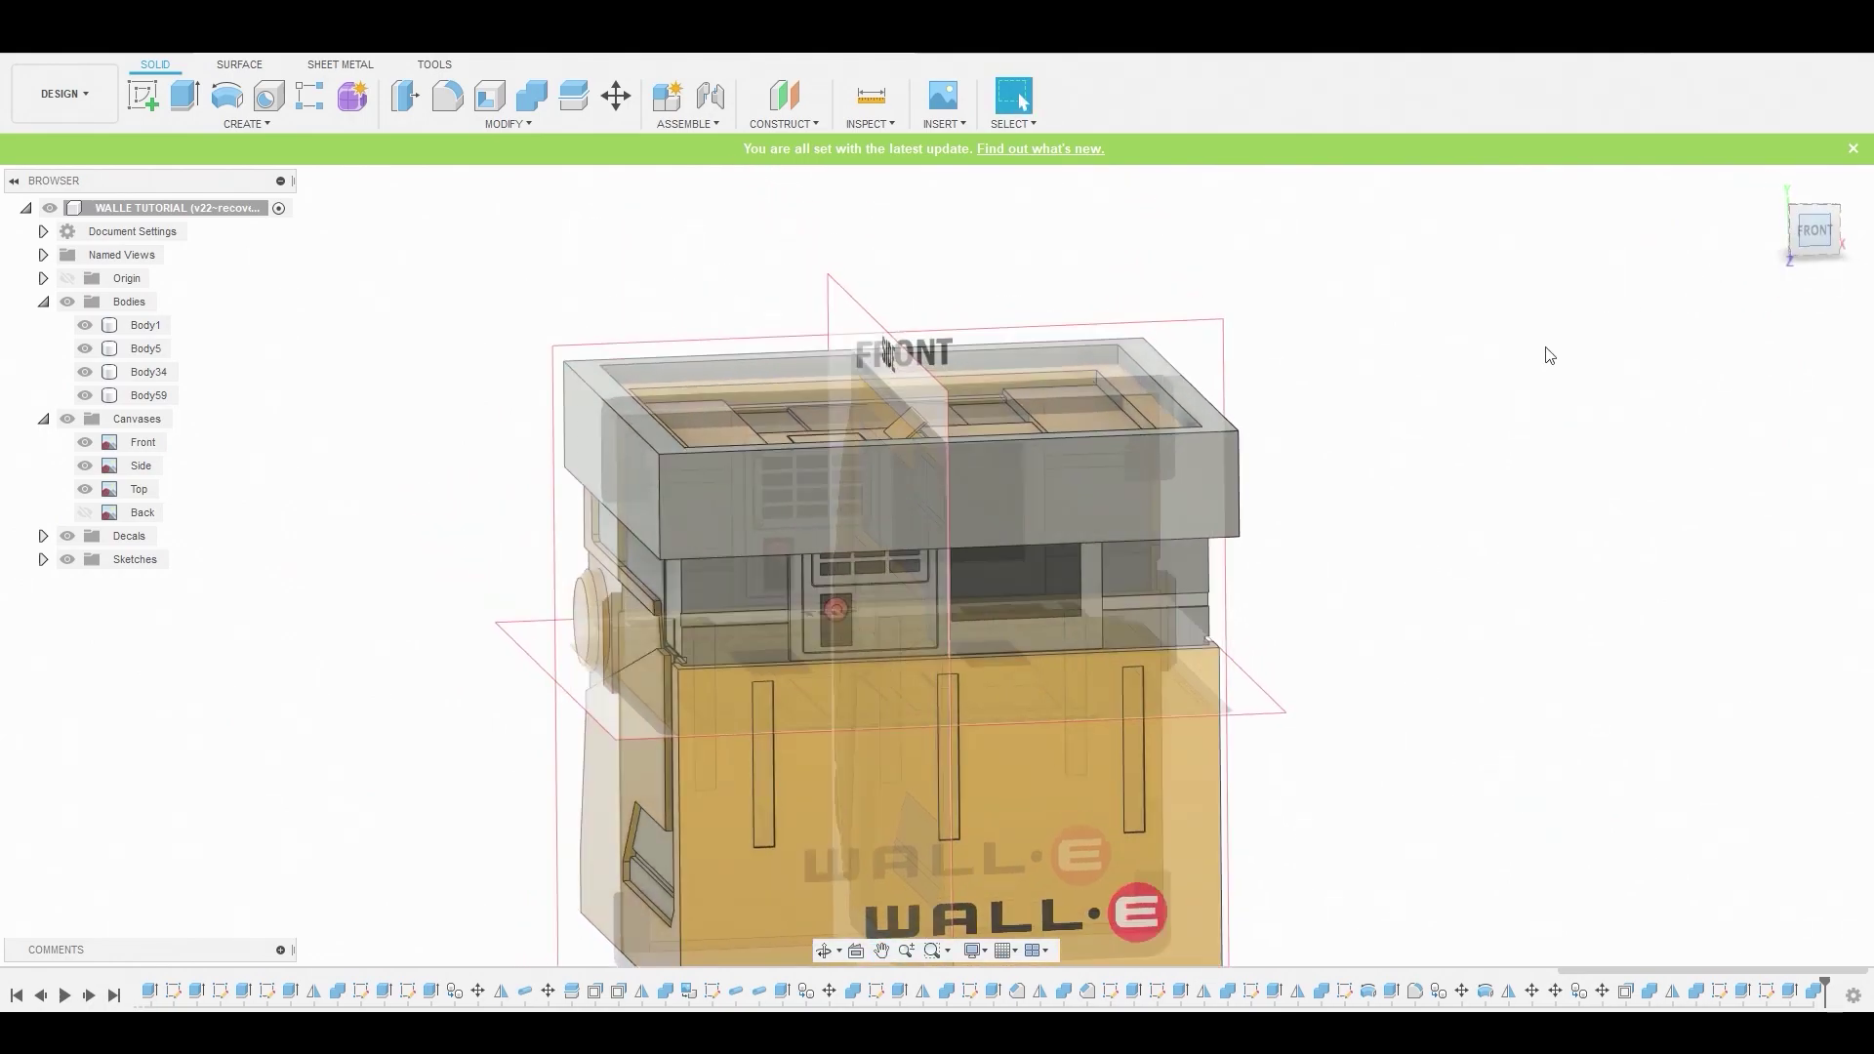
{"action": "scroll", "coordinate": [830, 467], "scroll_direction": "up", "scroll_amount": 5}
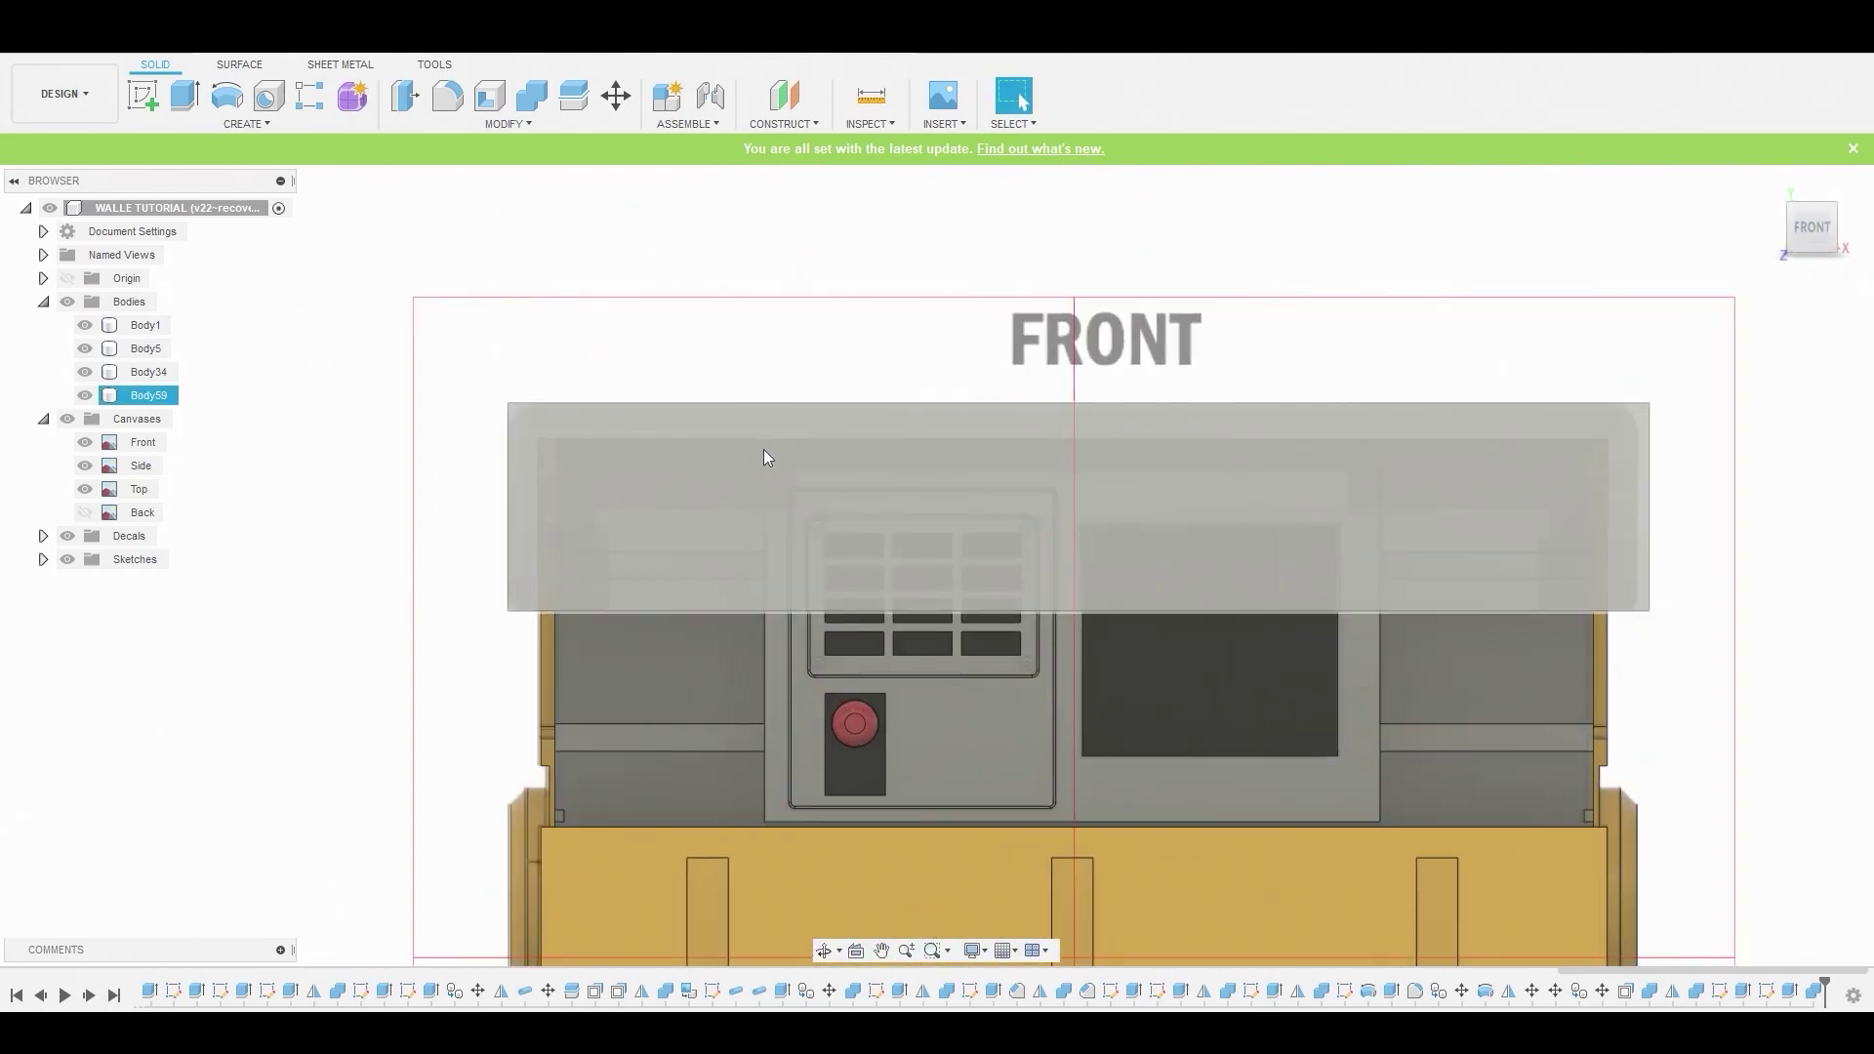
{"action": "middle_click_drag", "start_coordinate": [763, 449], "coordinate": [887, 465], "text": "shift"}
{"action": "scroll", "coordinate": [859, 449], "scroll_direction": "down", "scroll_amount": 5}
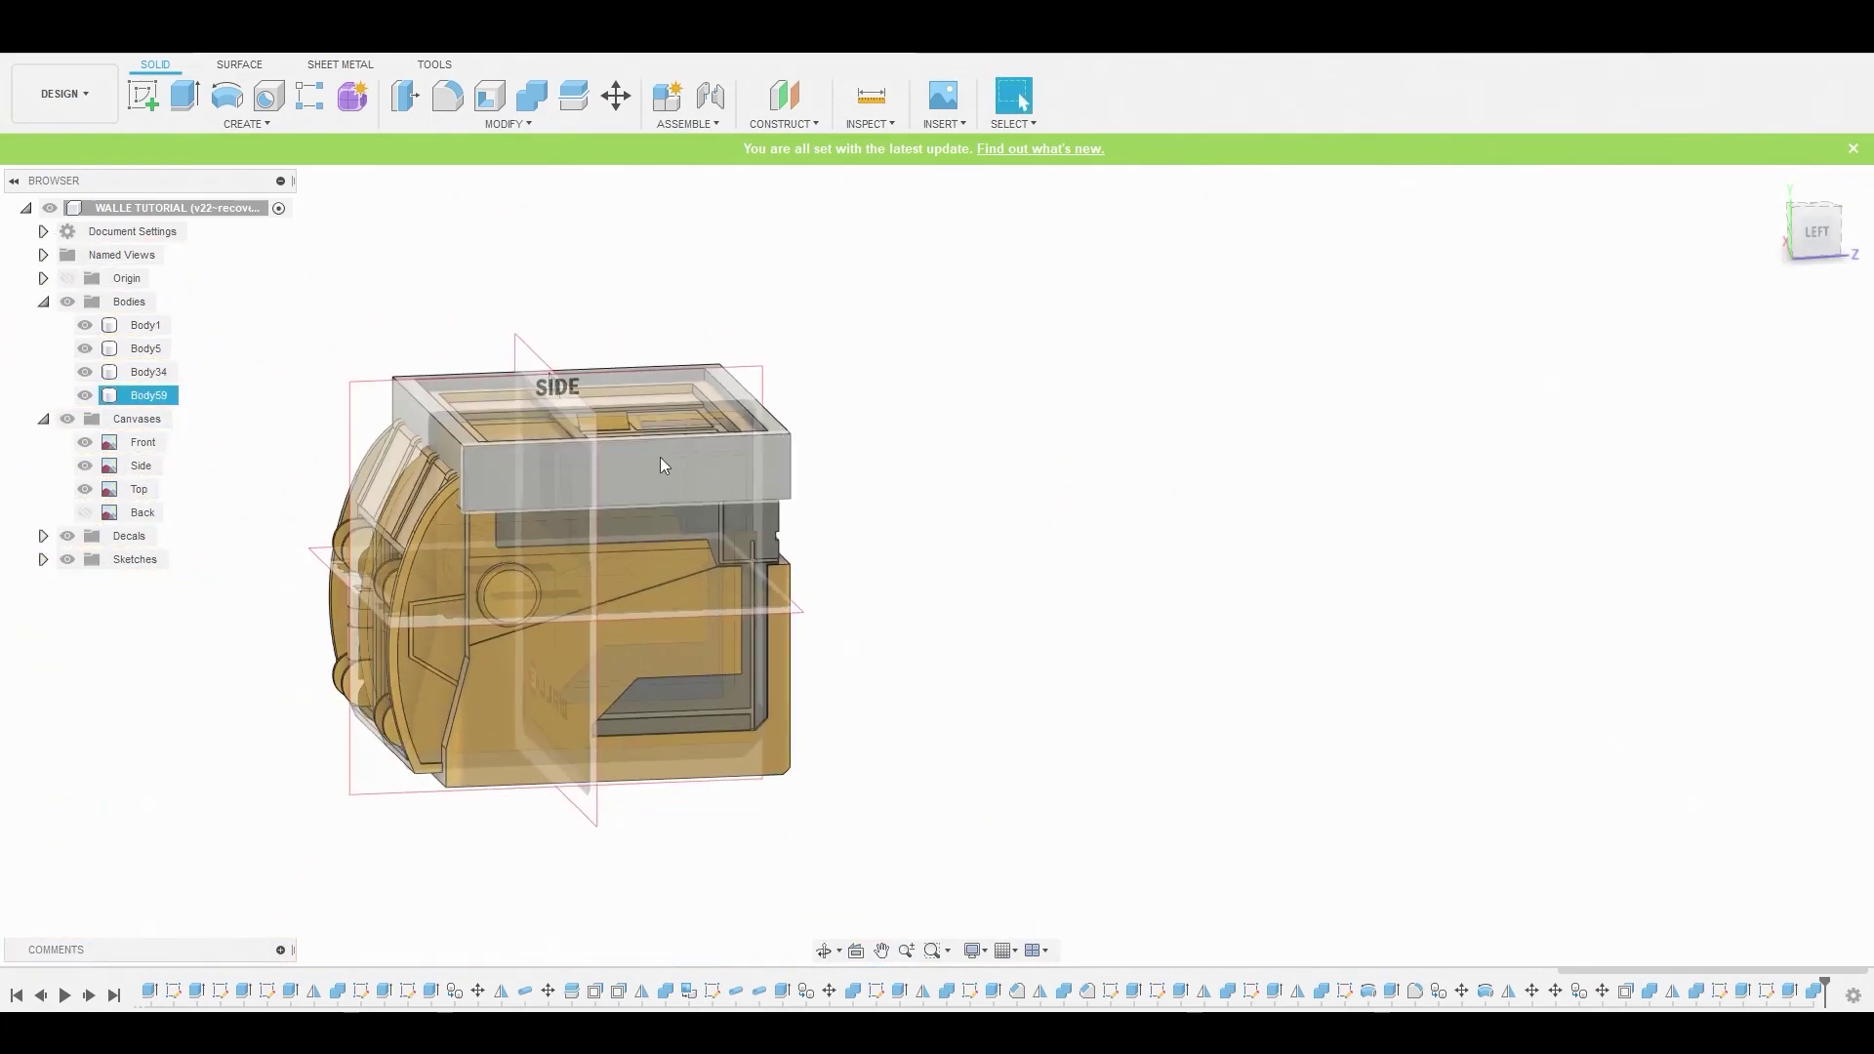
From the LEFT view, start a sketch on the top box's side face
{"action": "left_click", "coordinate": [1818, 237]}
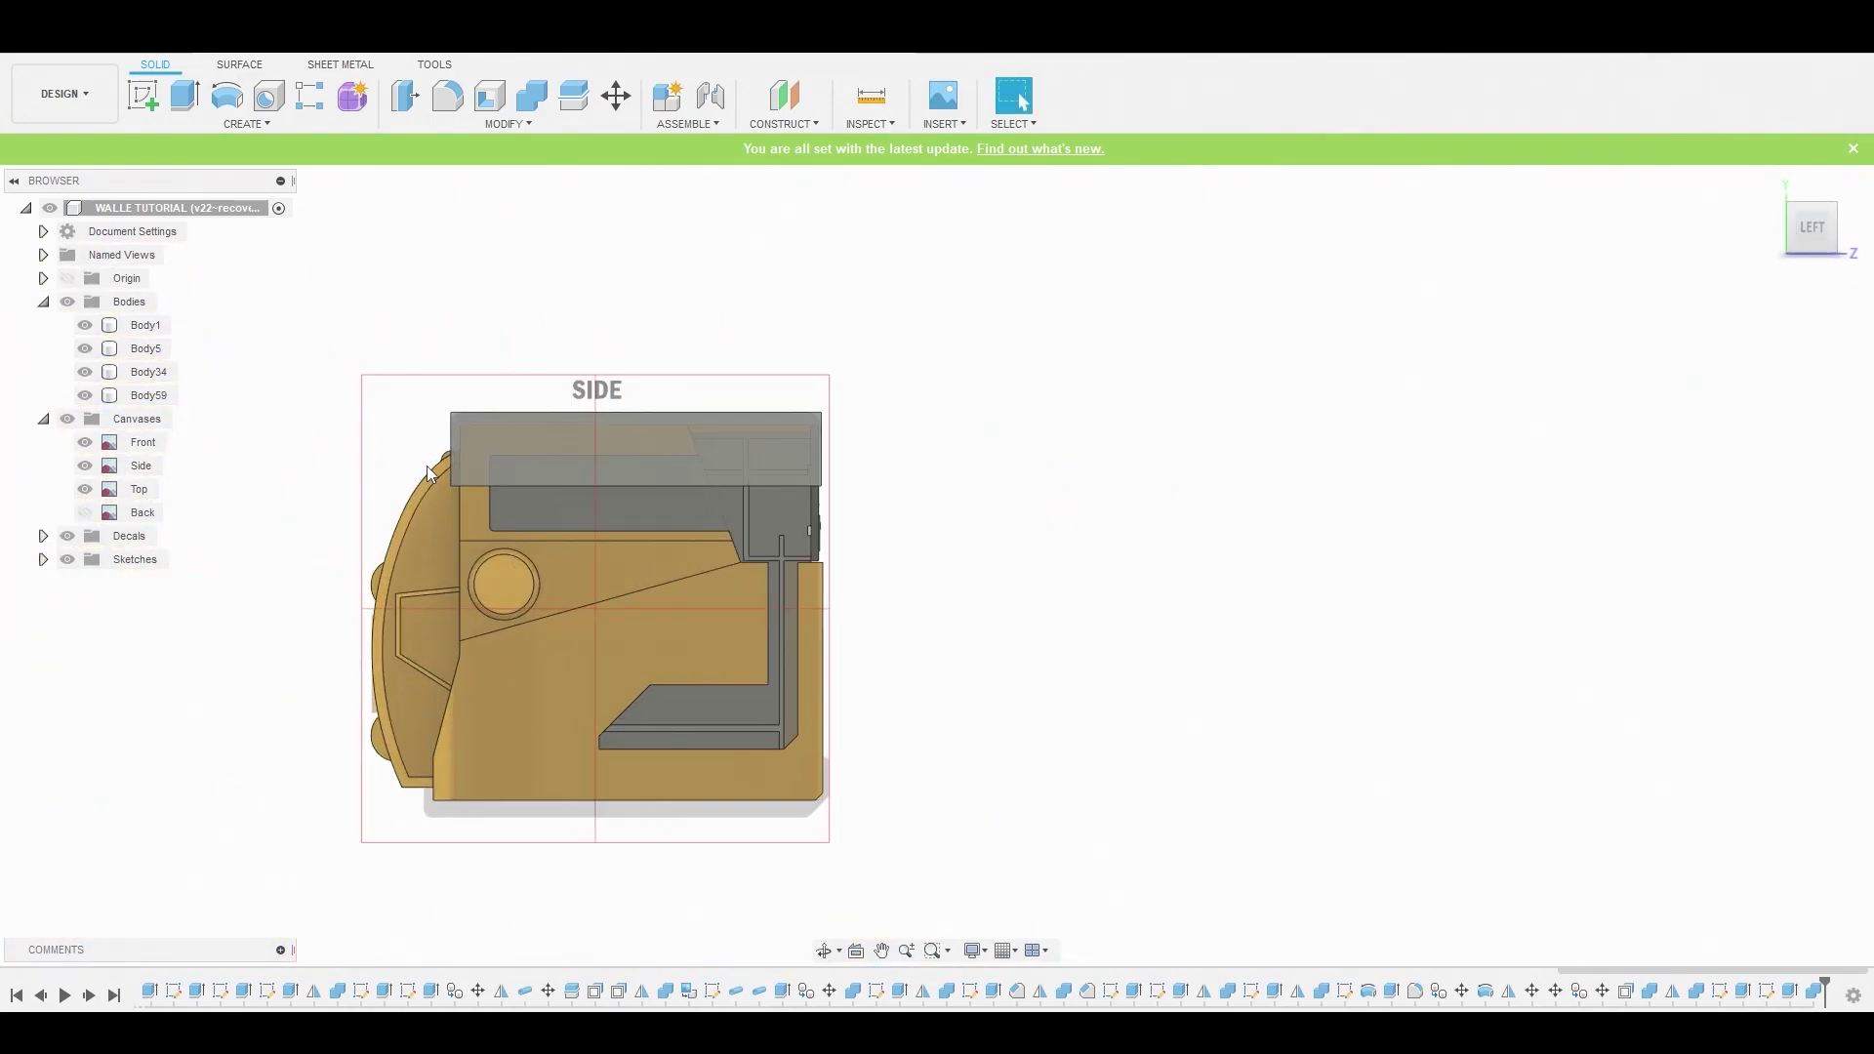
{"action": "scroll", "coordinate": [432, 448], "scroll_direction": "up", "scroll_amount": 5}
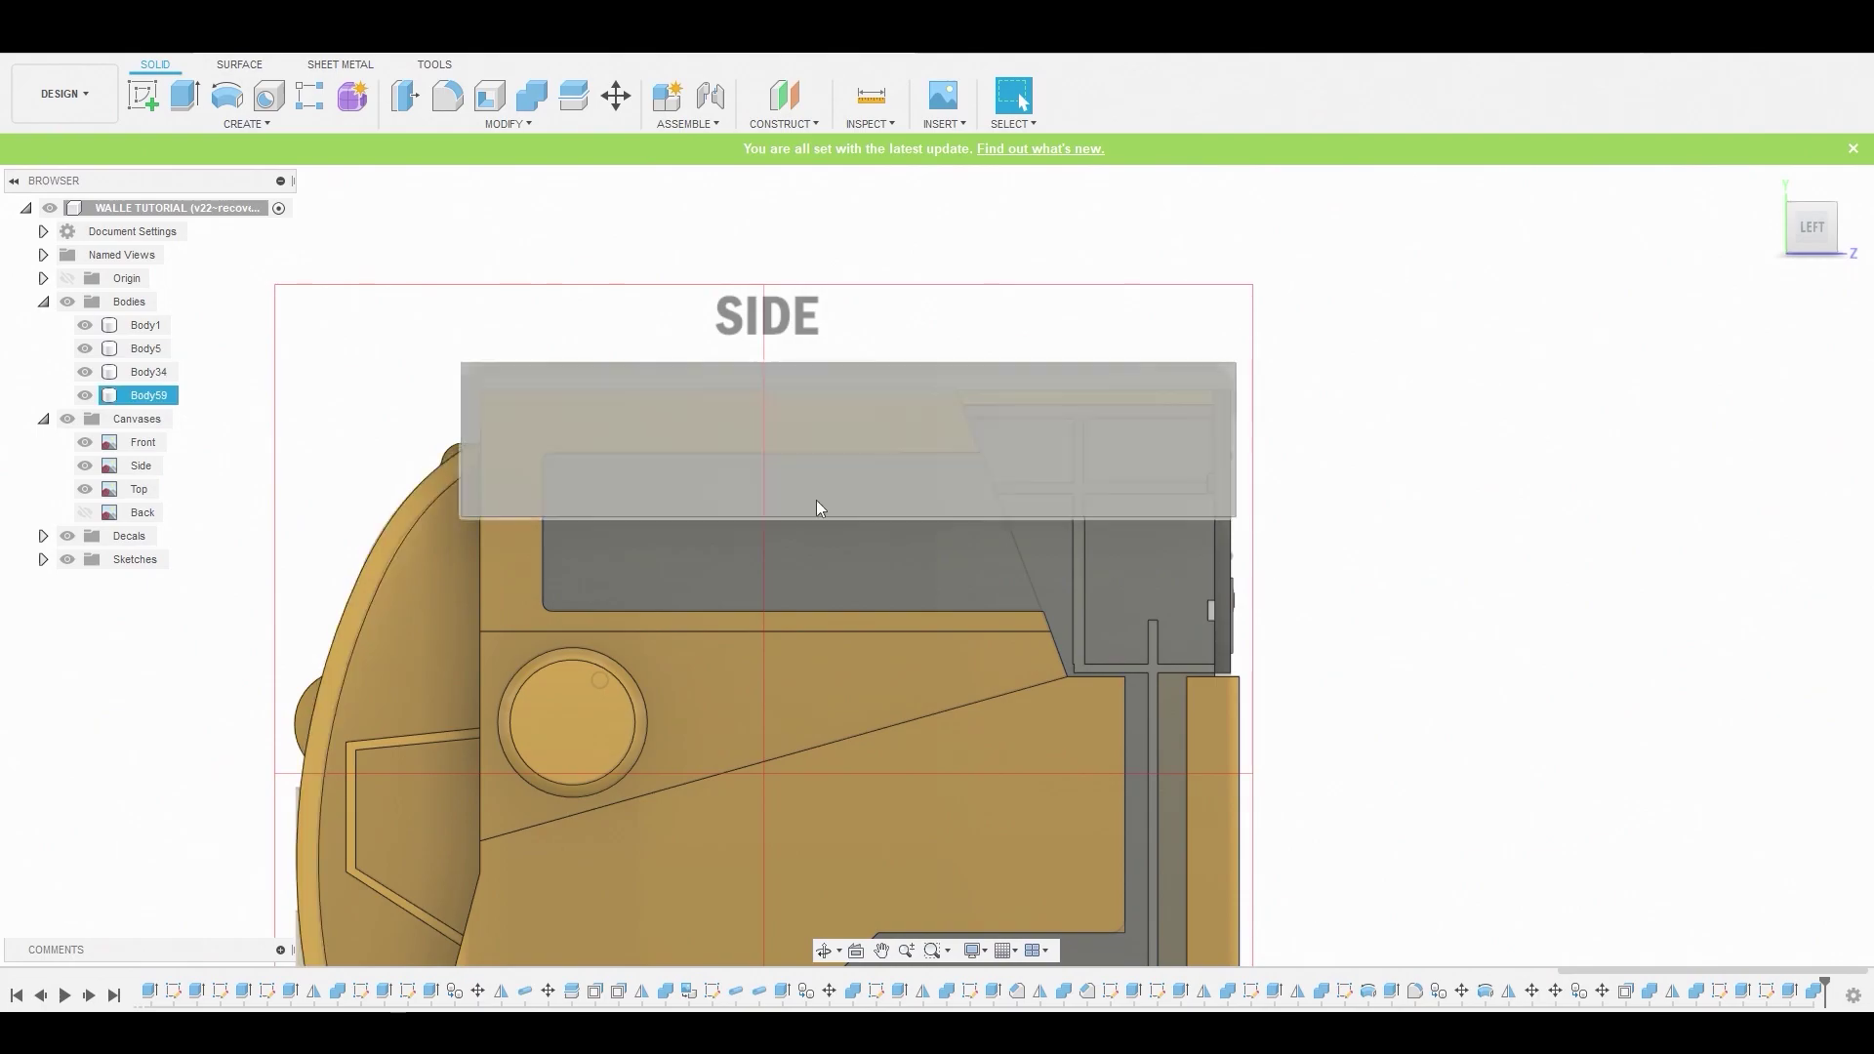
{"action": "left_click", "coordinate": [740, 490]}
{"action": "left_click", "coordinate": [143, 95]}
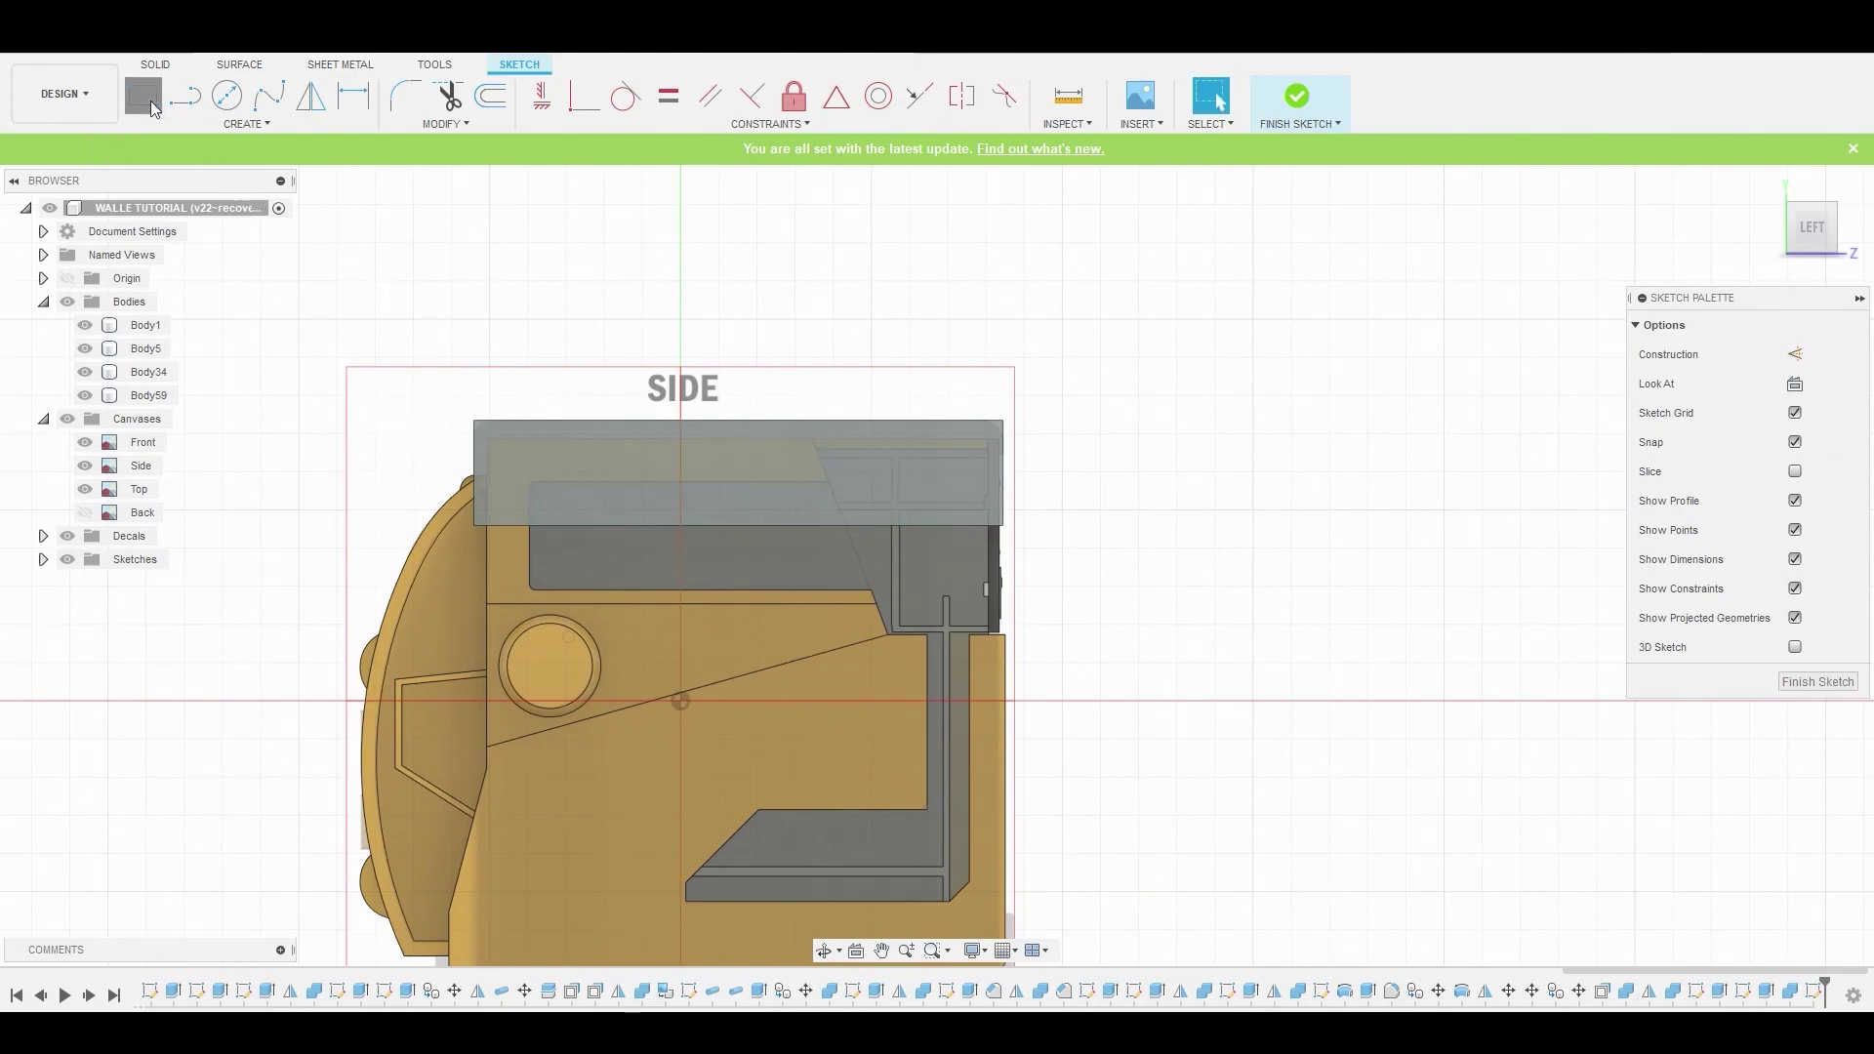
Draw a rectangle from inside the top box to below it
{"action": "left_click", "coordinate": [147, 97]}
{"action": "scroll", "coordinate": [528, 472], "scroll_direction": "up", "scroll_amount": 5}
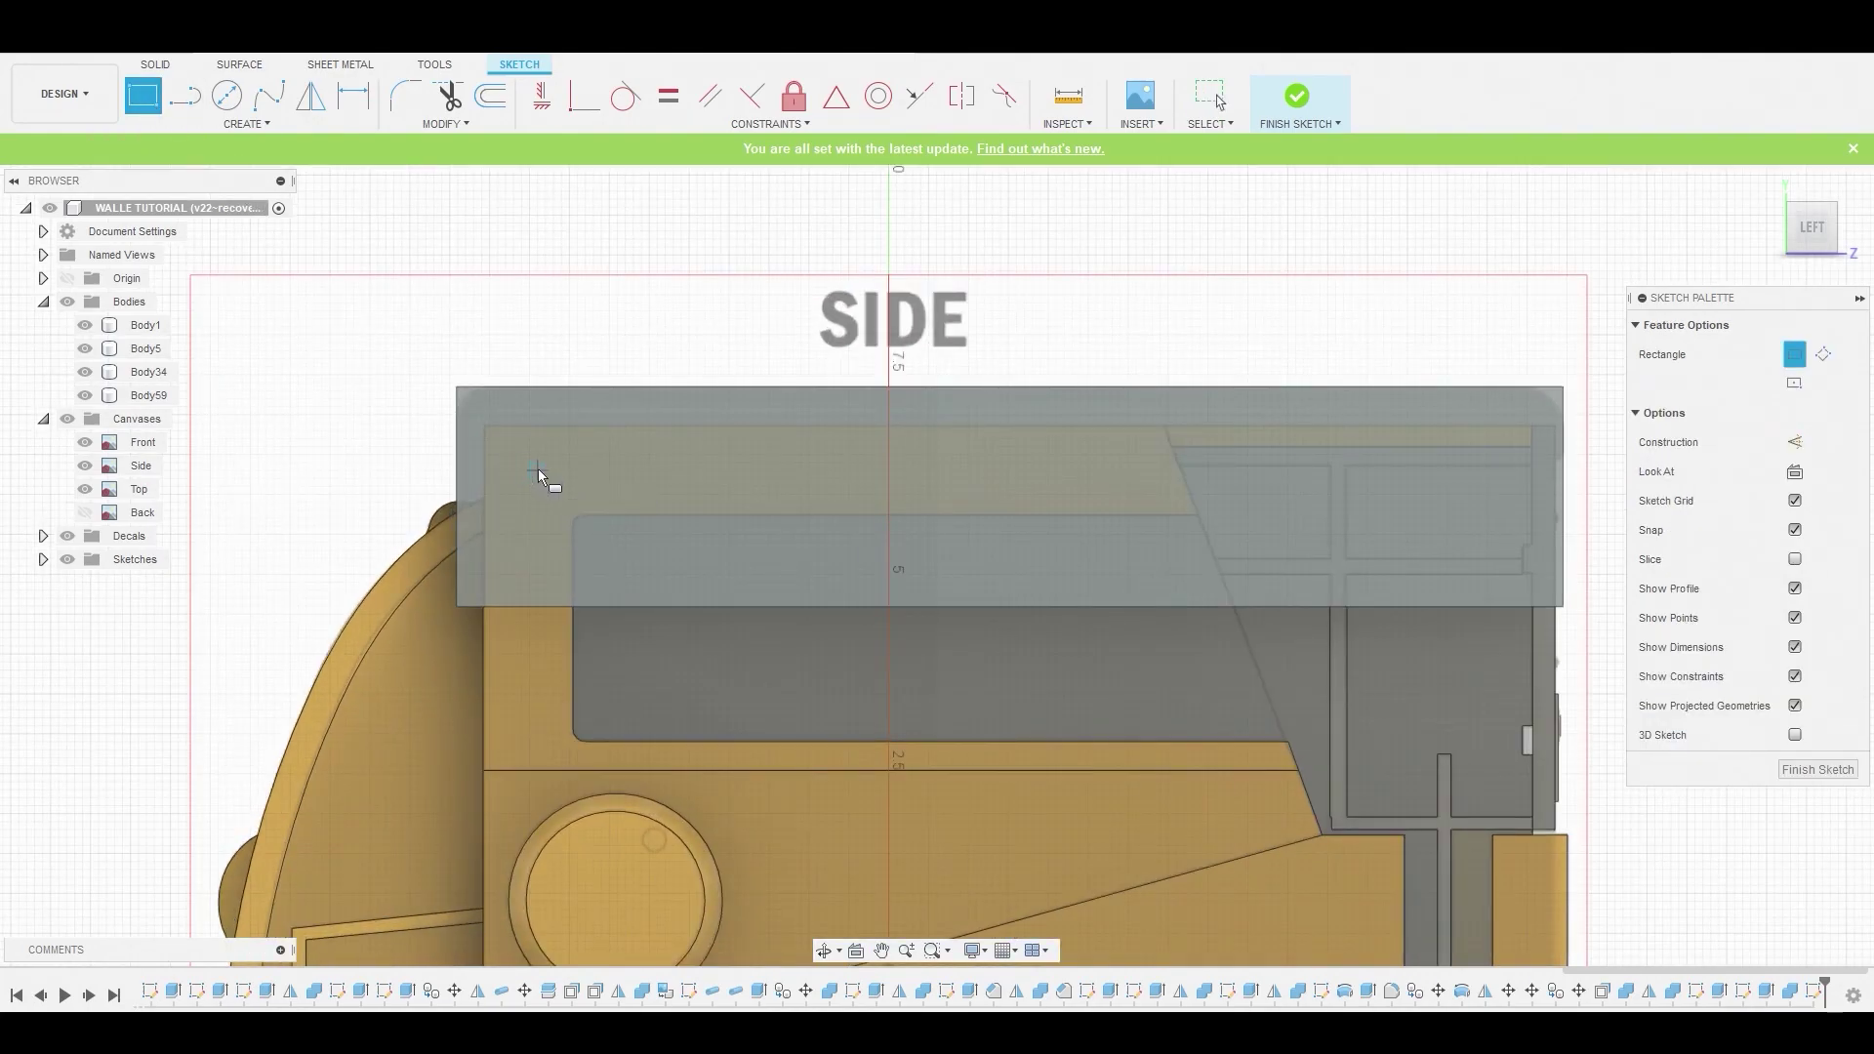
{"action": "left_click", "coordinate": [538, 472]}
{"action": "left_click", "coordinate": [1600, 719]}
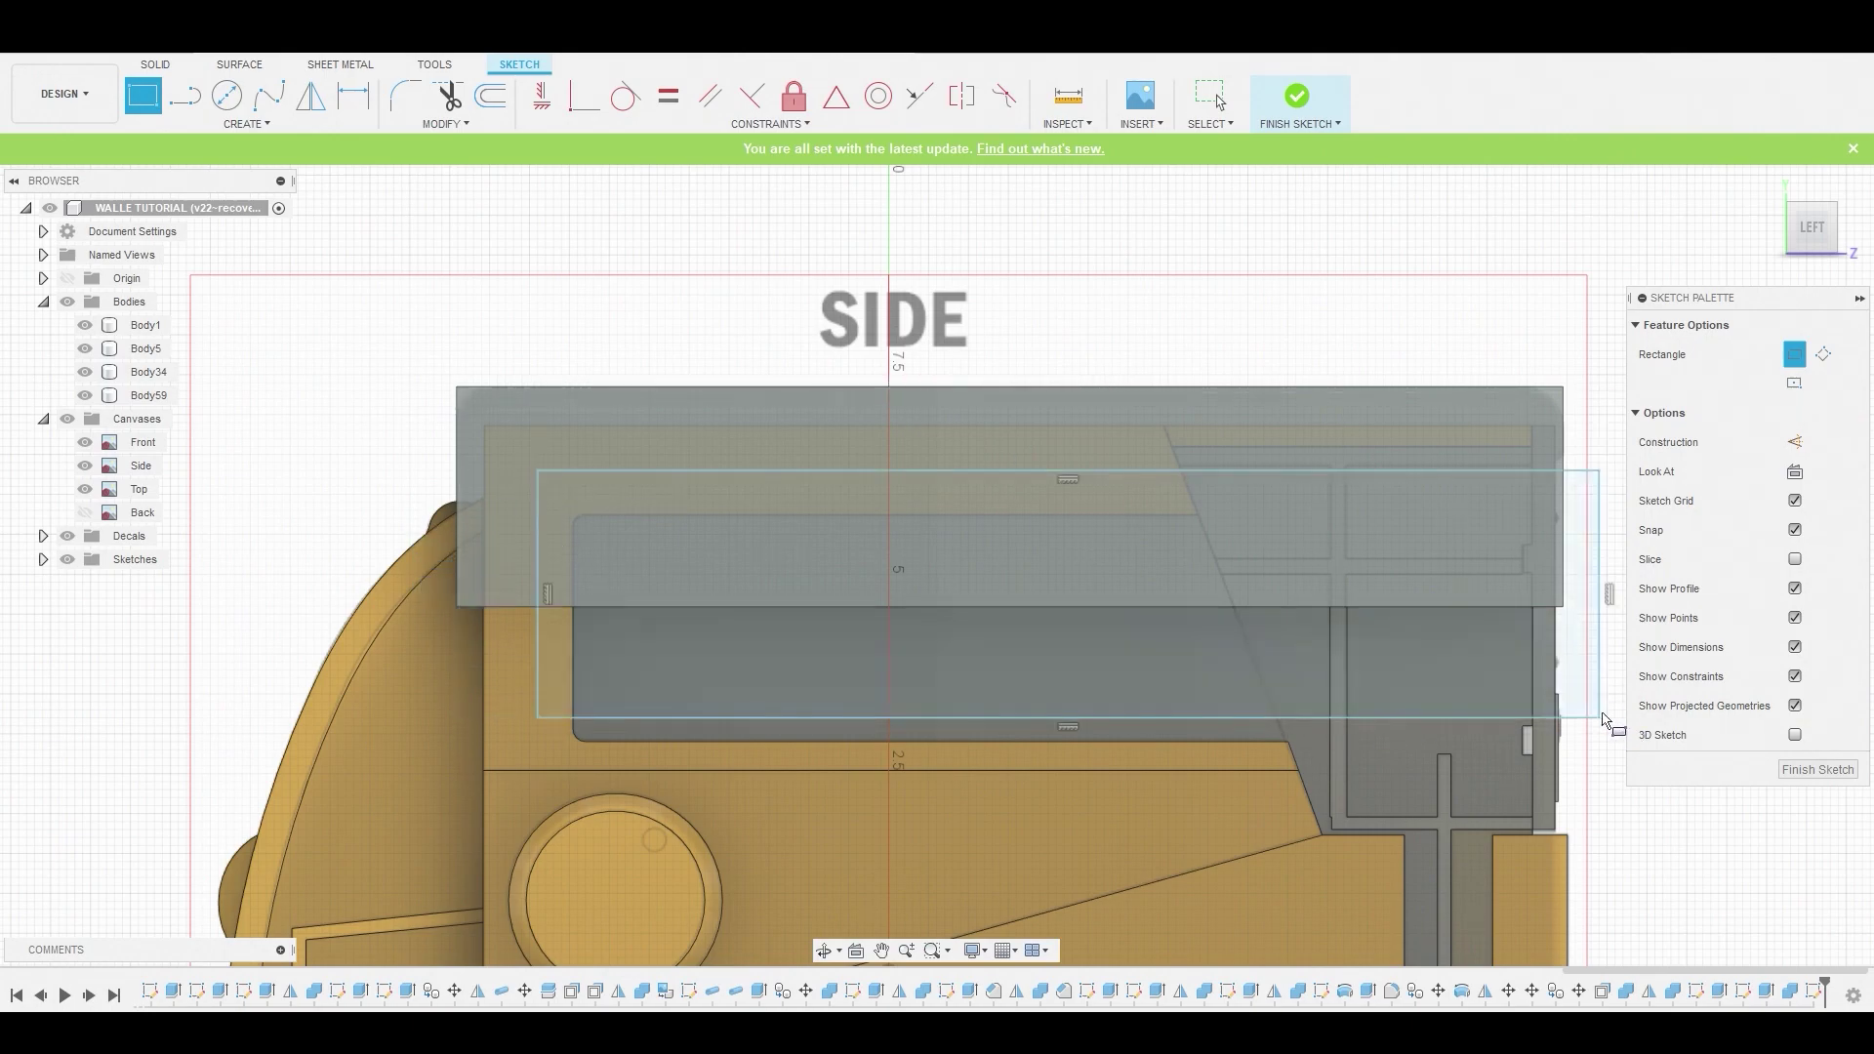
{"action": "key", "text": "Escape"}
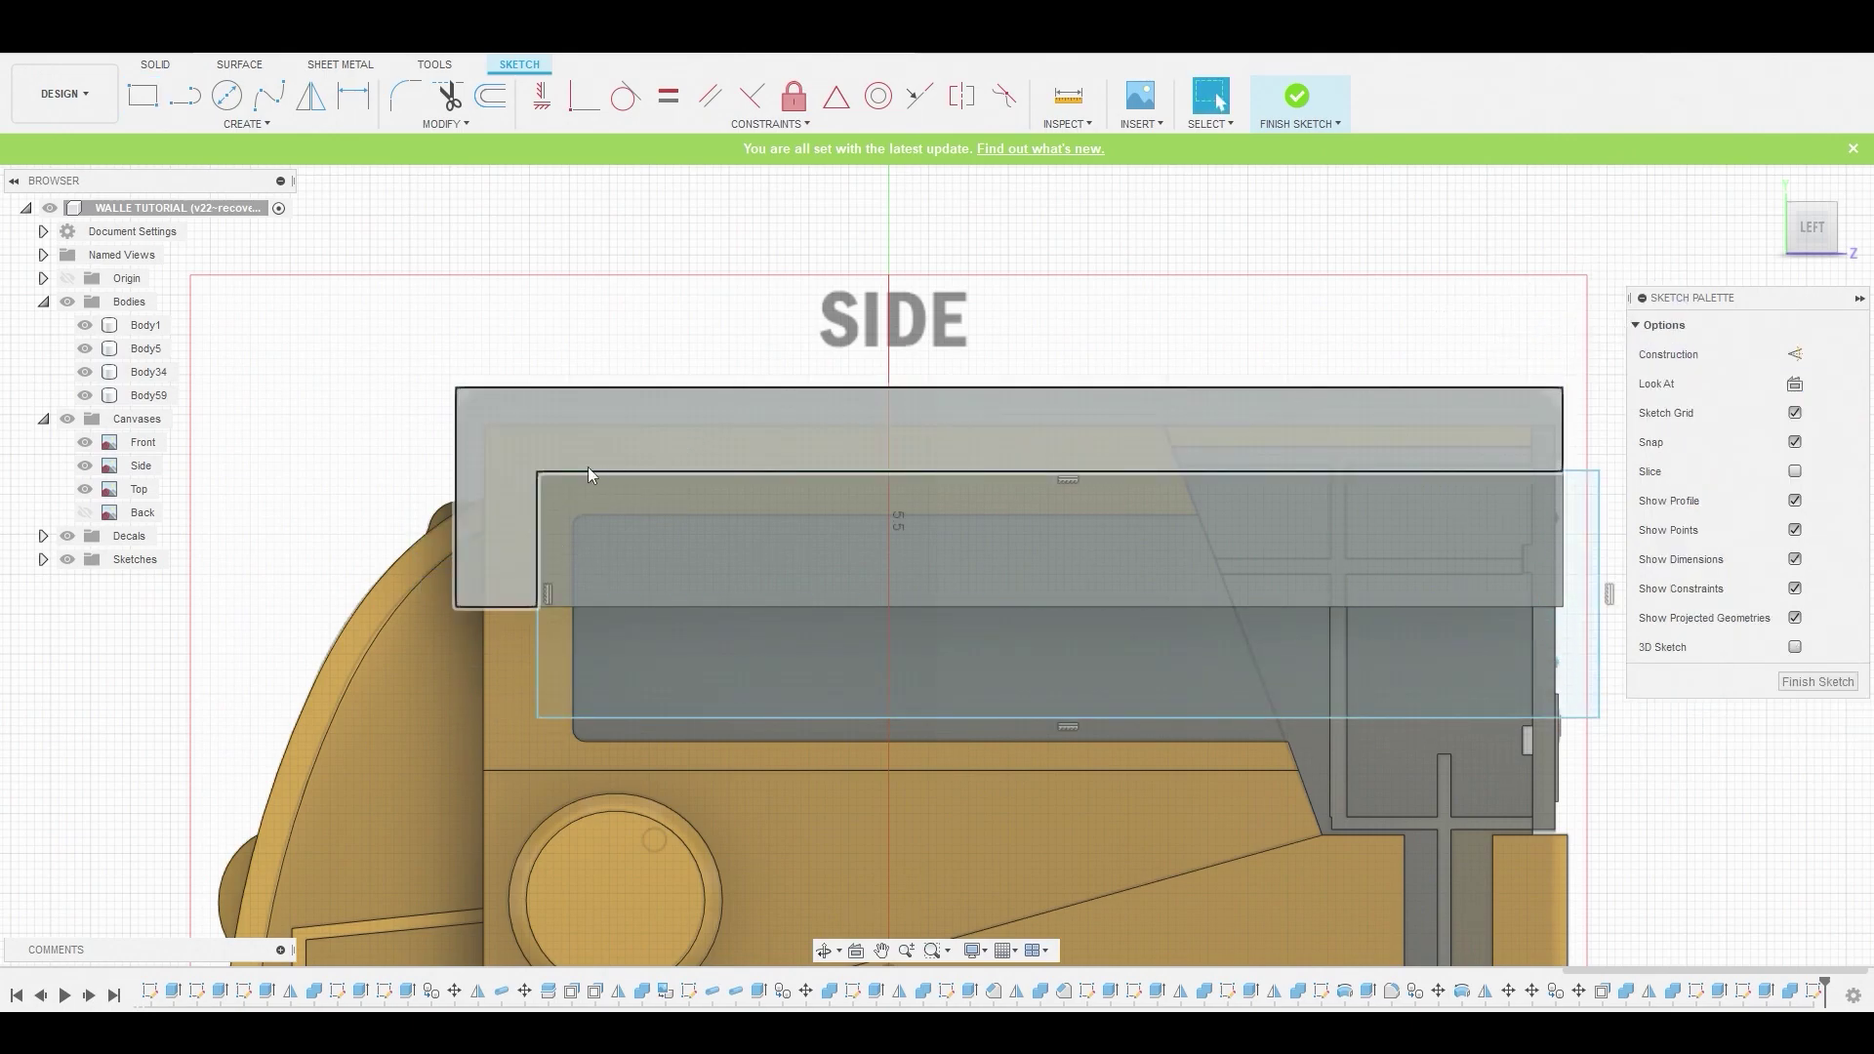
Extrude the side rectangle -15.835 mm across the top box as new body Body61
{"action": "left_click", "coordinate": [591, 522]}
{"action": "right_click", "coordinate": [656, 536]}
{"action": "left_click", "coordinate": [724, 504]}
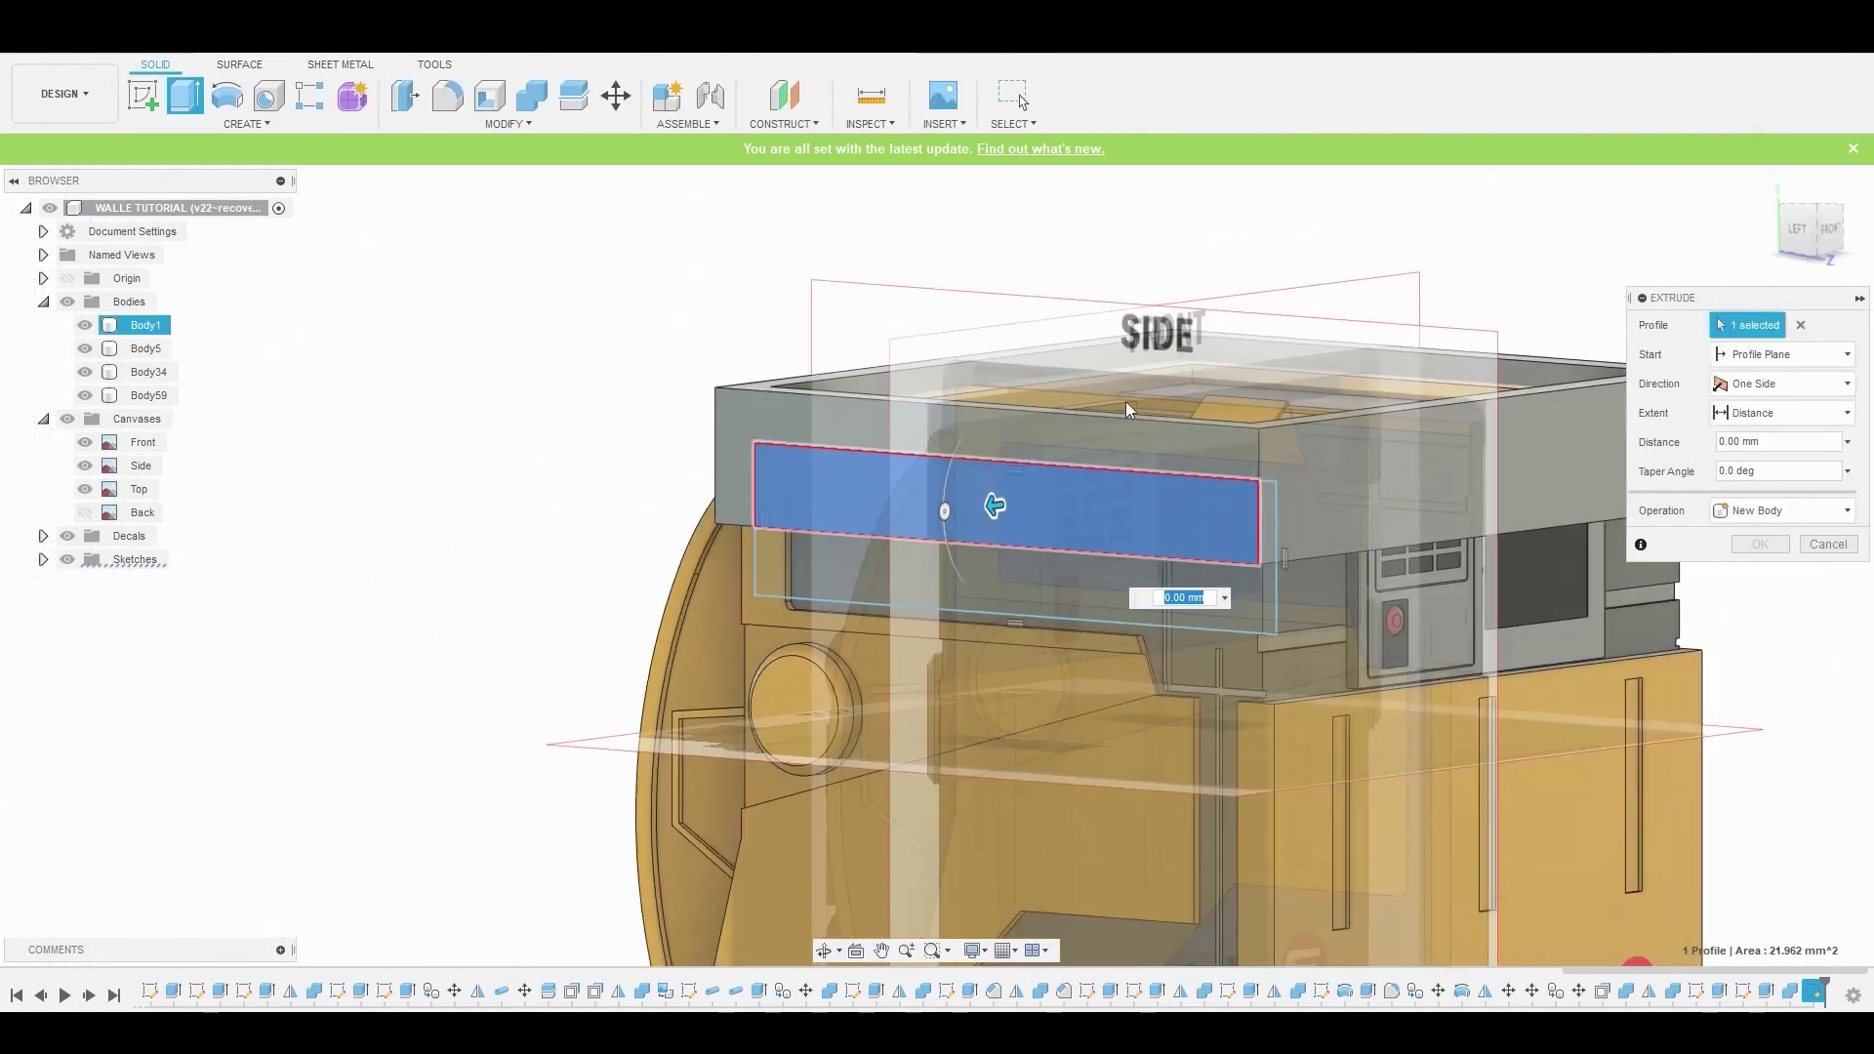
{"action": "left_click", "coordinate": [1814, 232]}
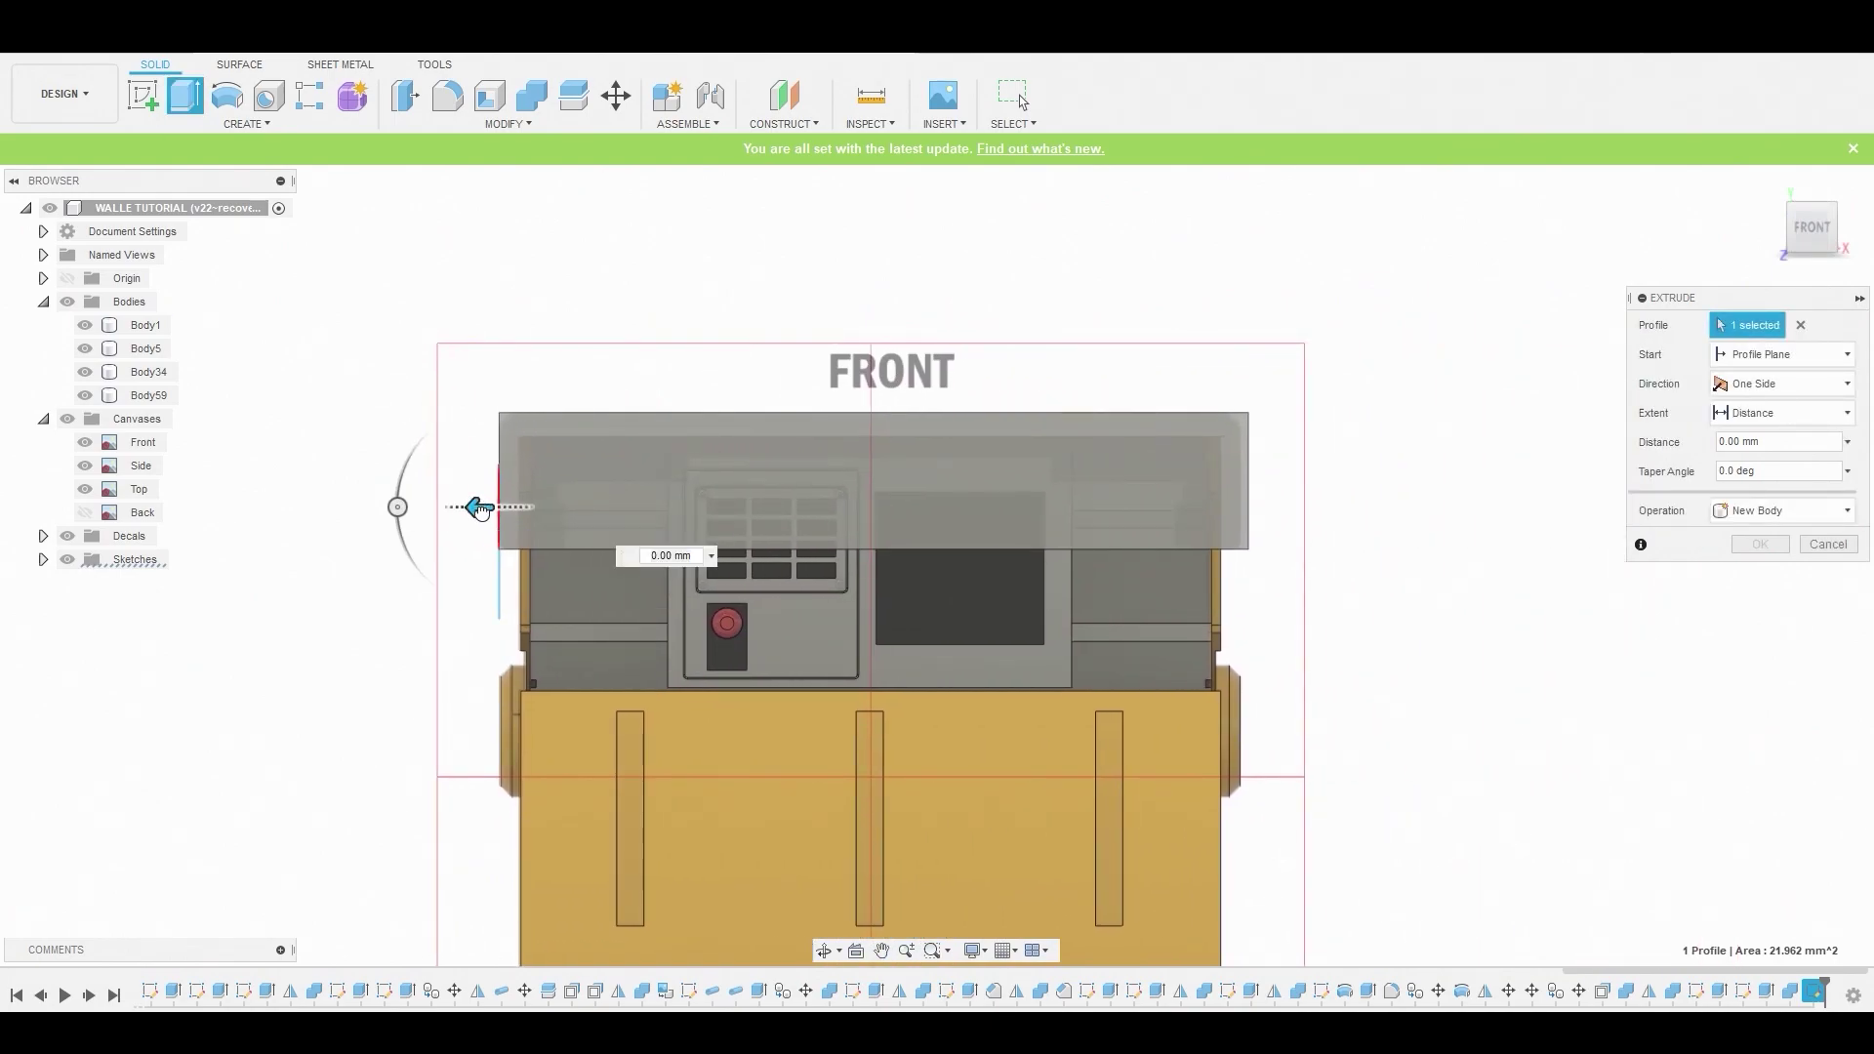
{"action": "left_click_drag", "start_coordinate": [481, 512], "coordinate": [1287, 516]}
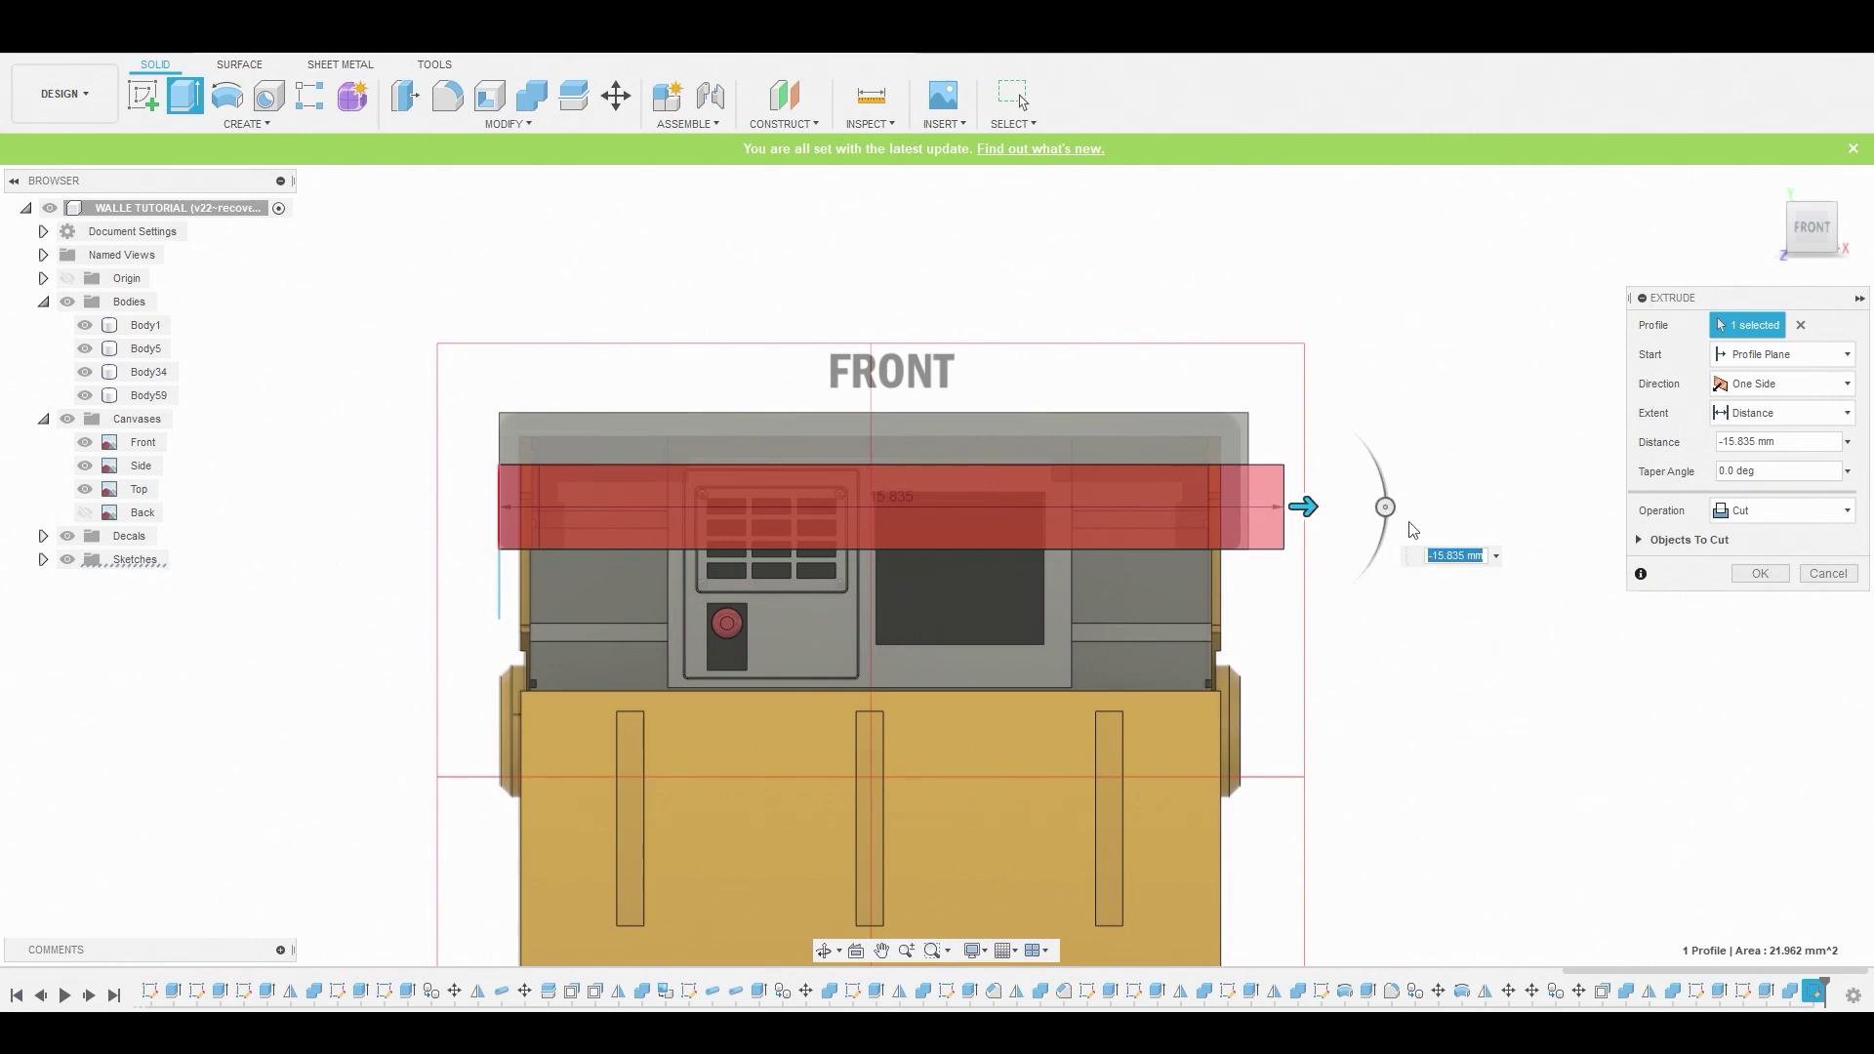
{"action": "left_click", "coordinate": [1765, 518]}
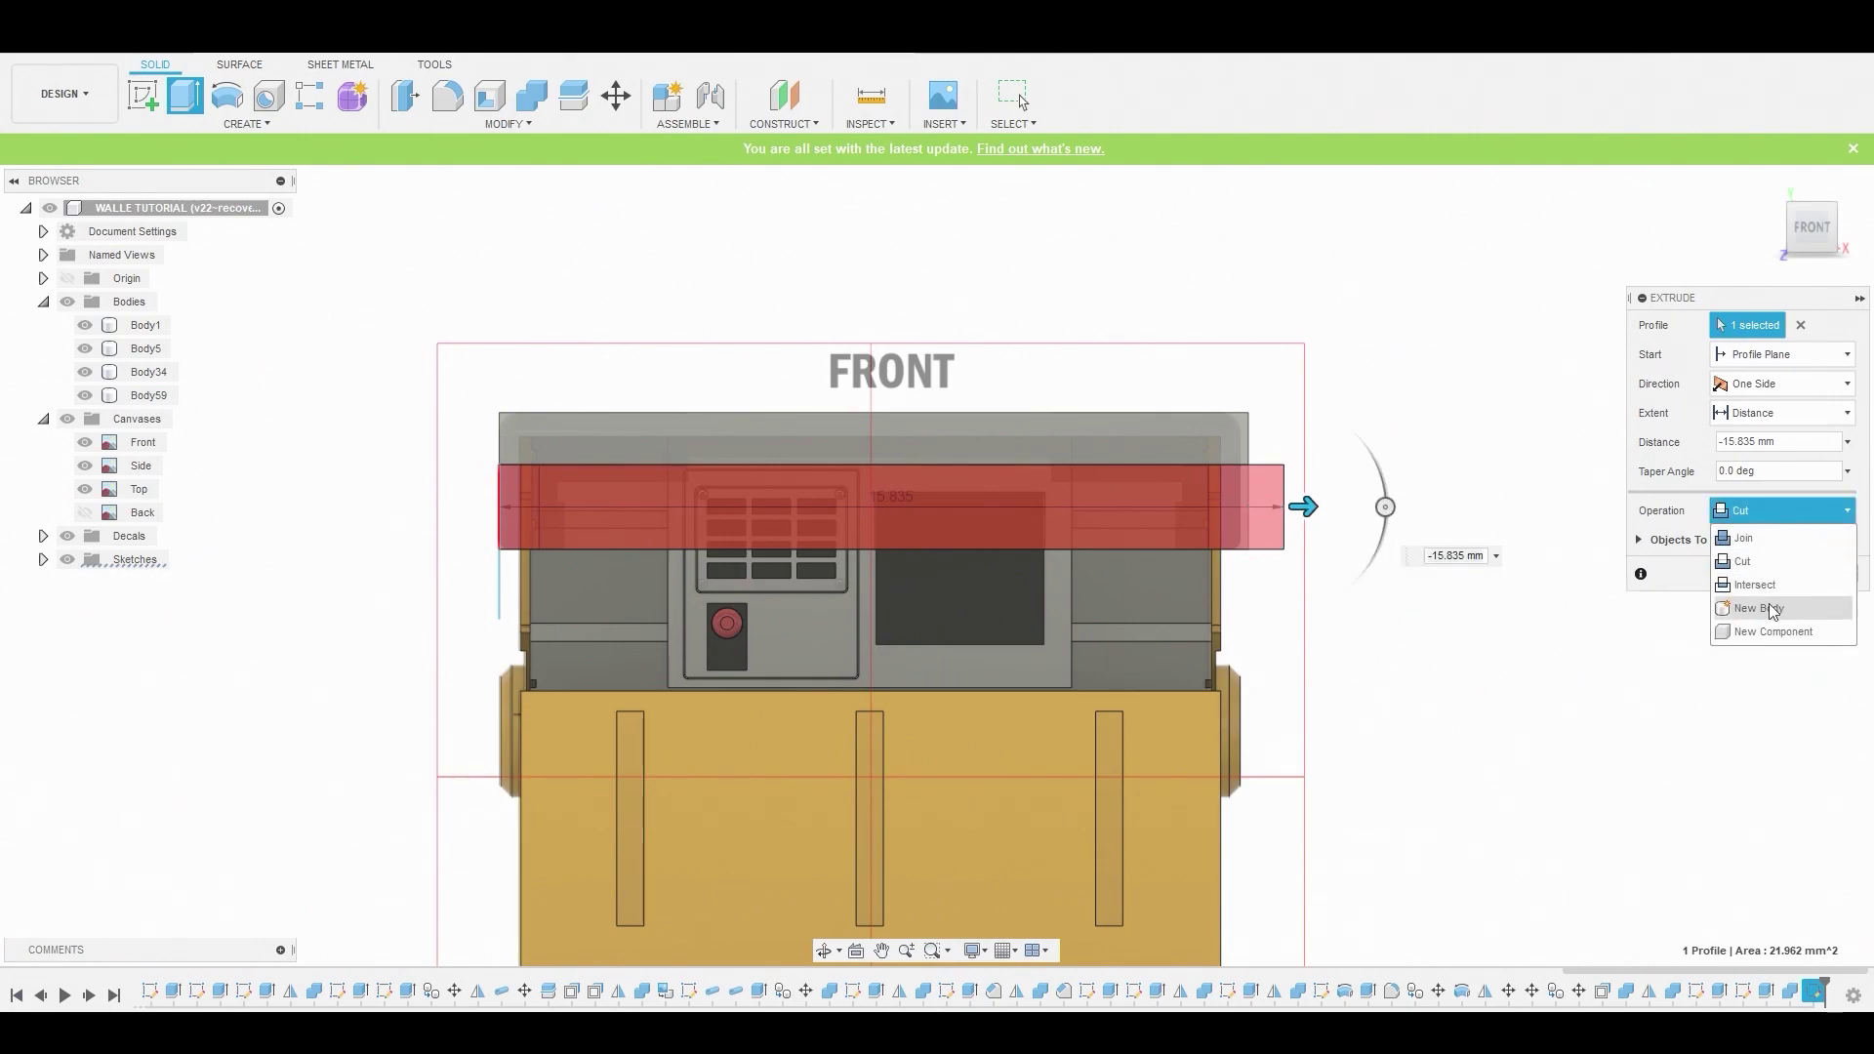
{"action": "left_click", "coordinate": [1772, 606]}
{"action": "left_click", "coordinate": [1763, 547]}
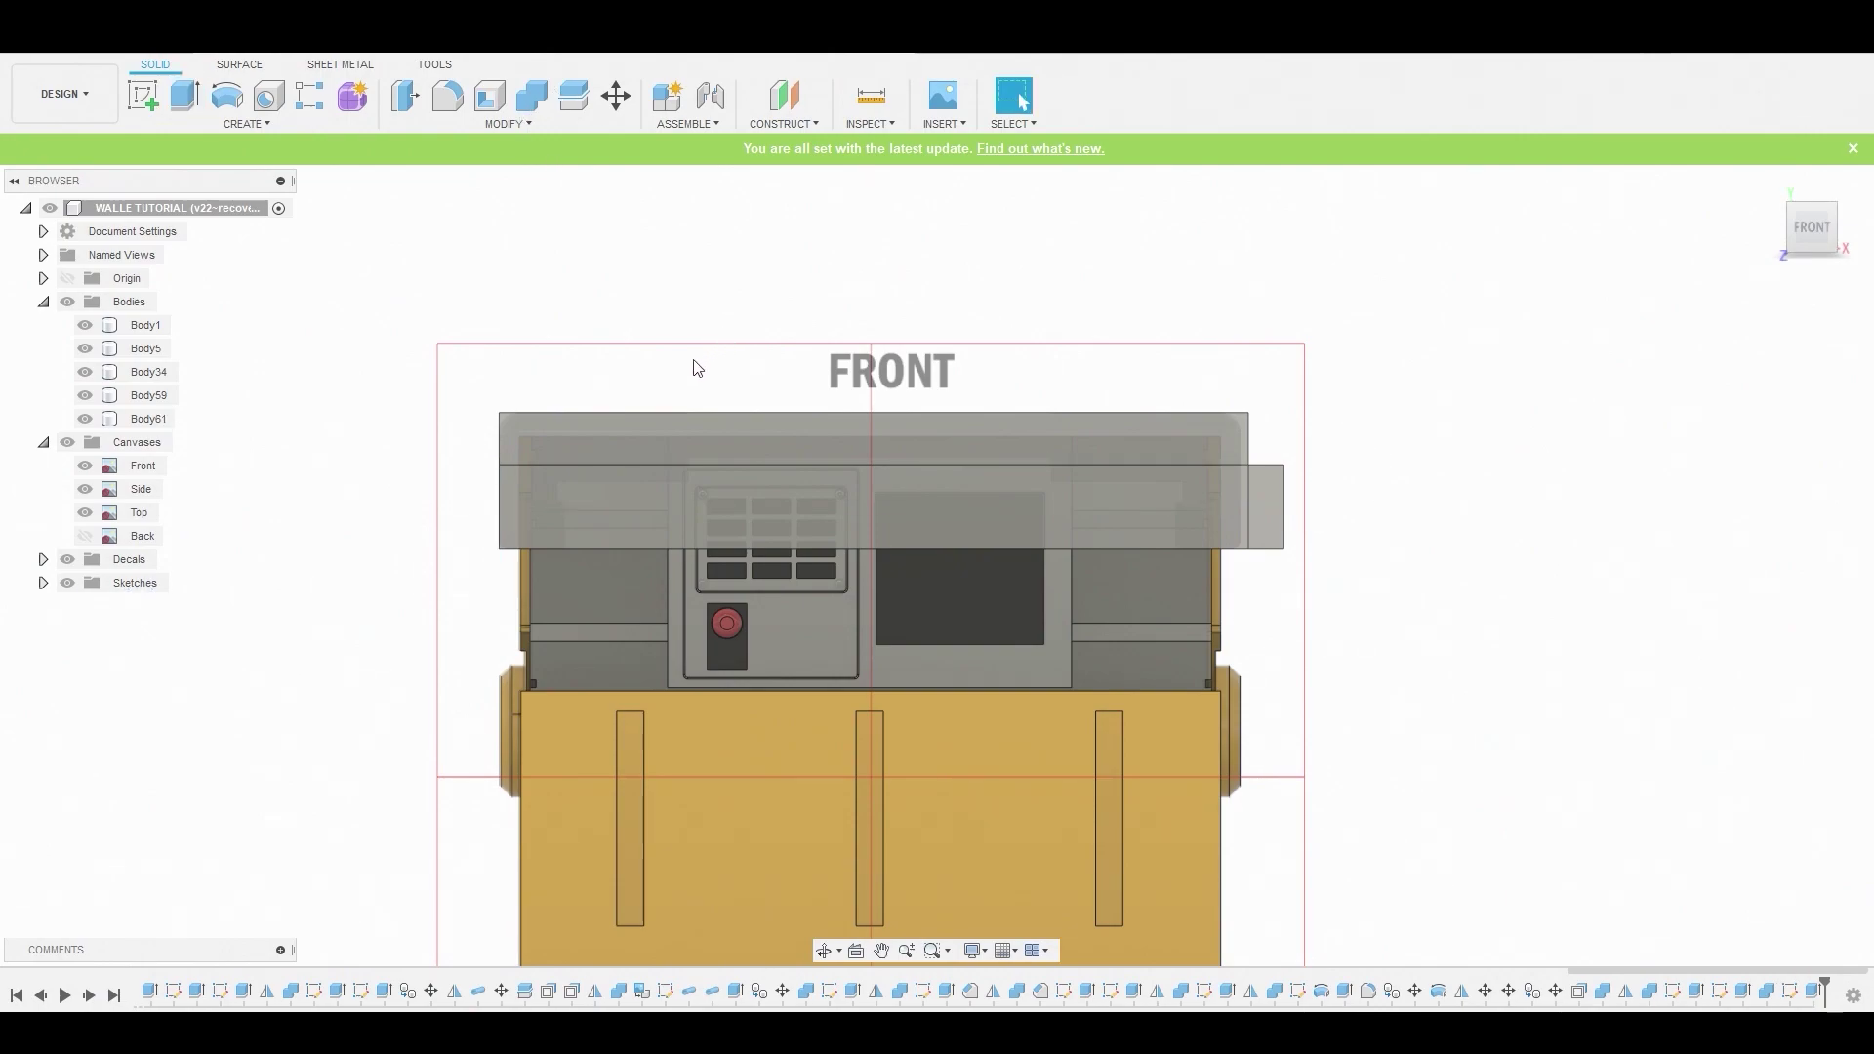
Edit the last extrusion so its operation is Cut instead of New Body
{"action": "right_click", "coordinate": [1814, 996]}
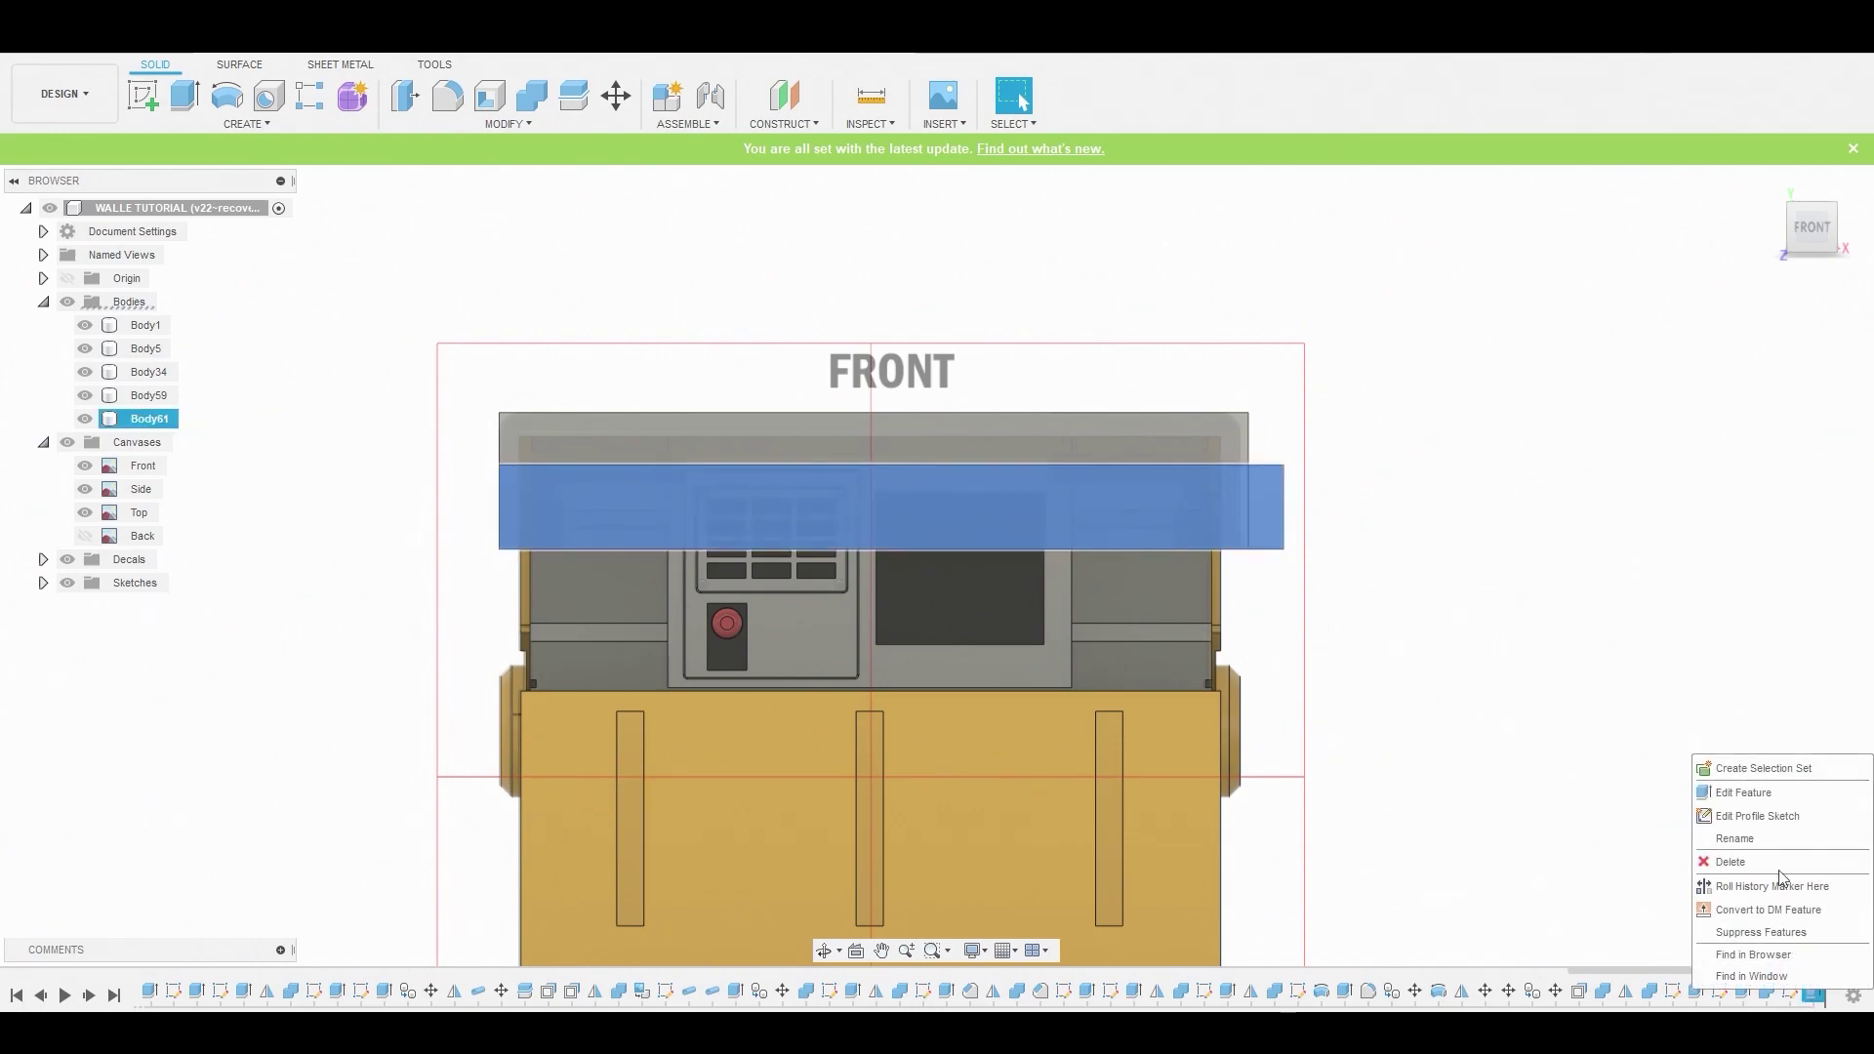
{"action": "left_click", "coordinate": [1786, 794]}
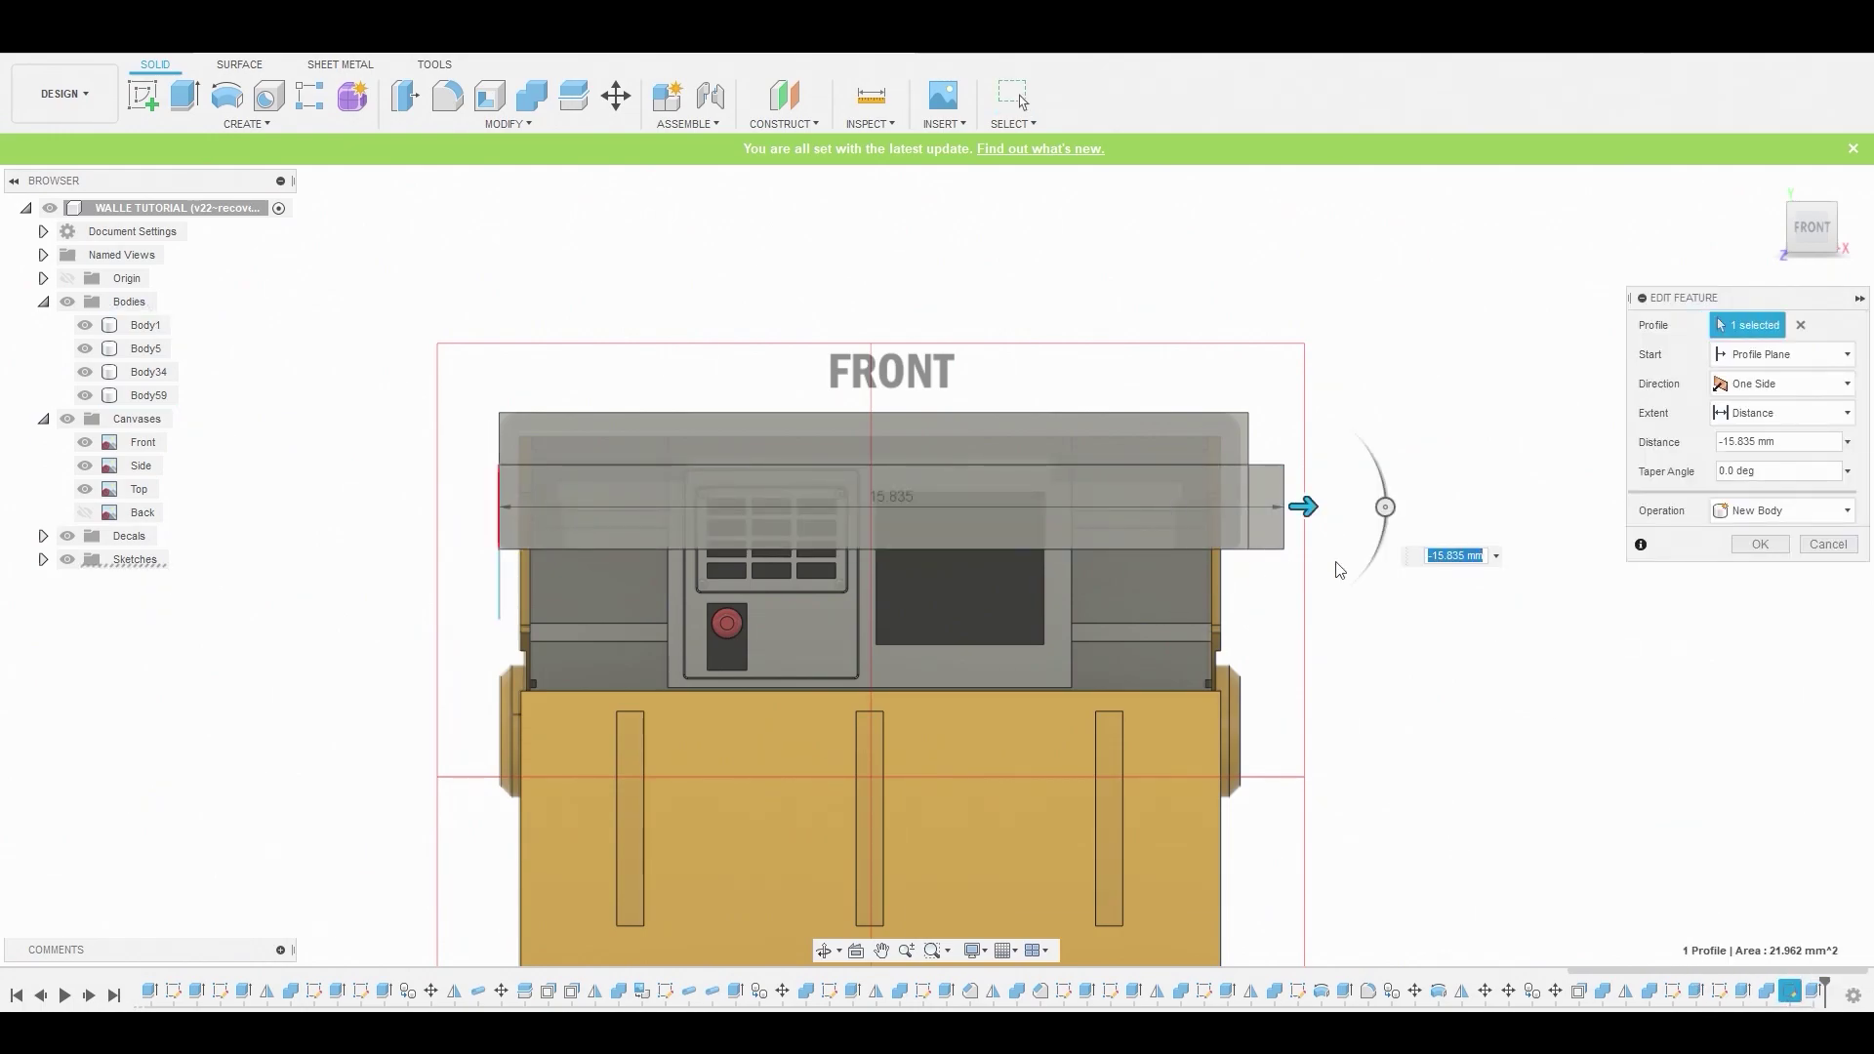
{"action": "left_click", "coordinate": [1757, 511]}
{"action": "left_click", "coordinate": [1760, 568]}
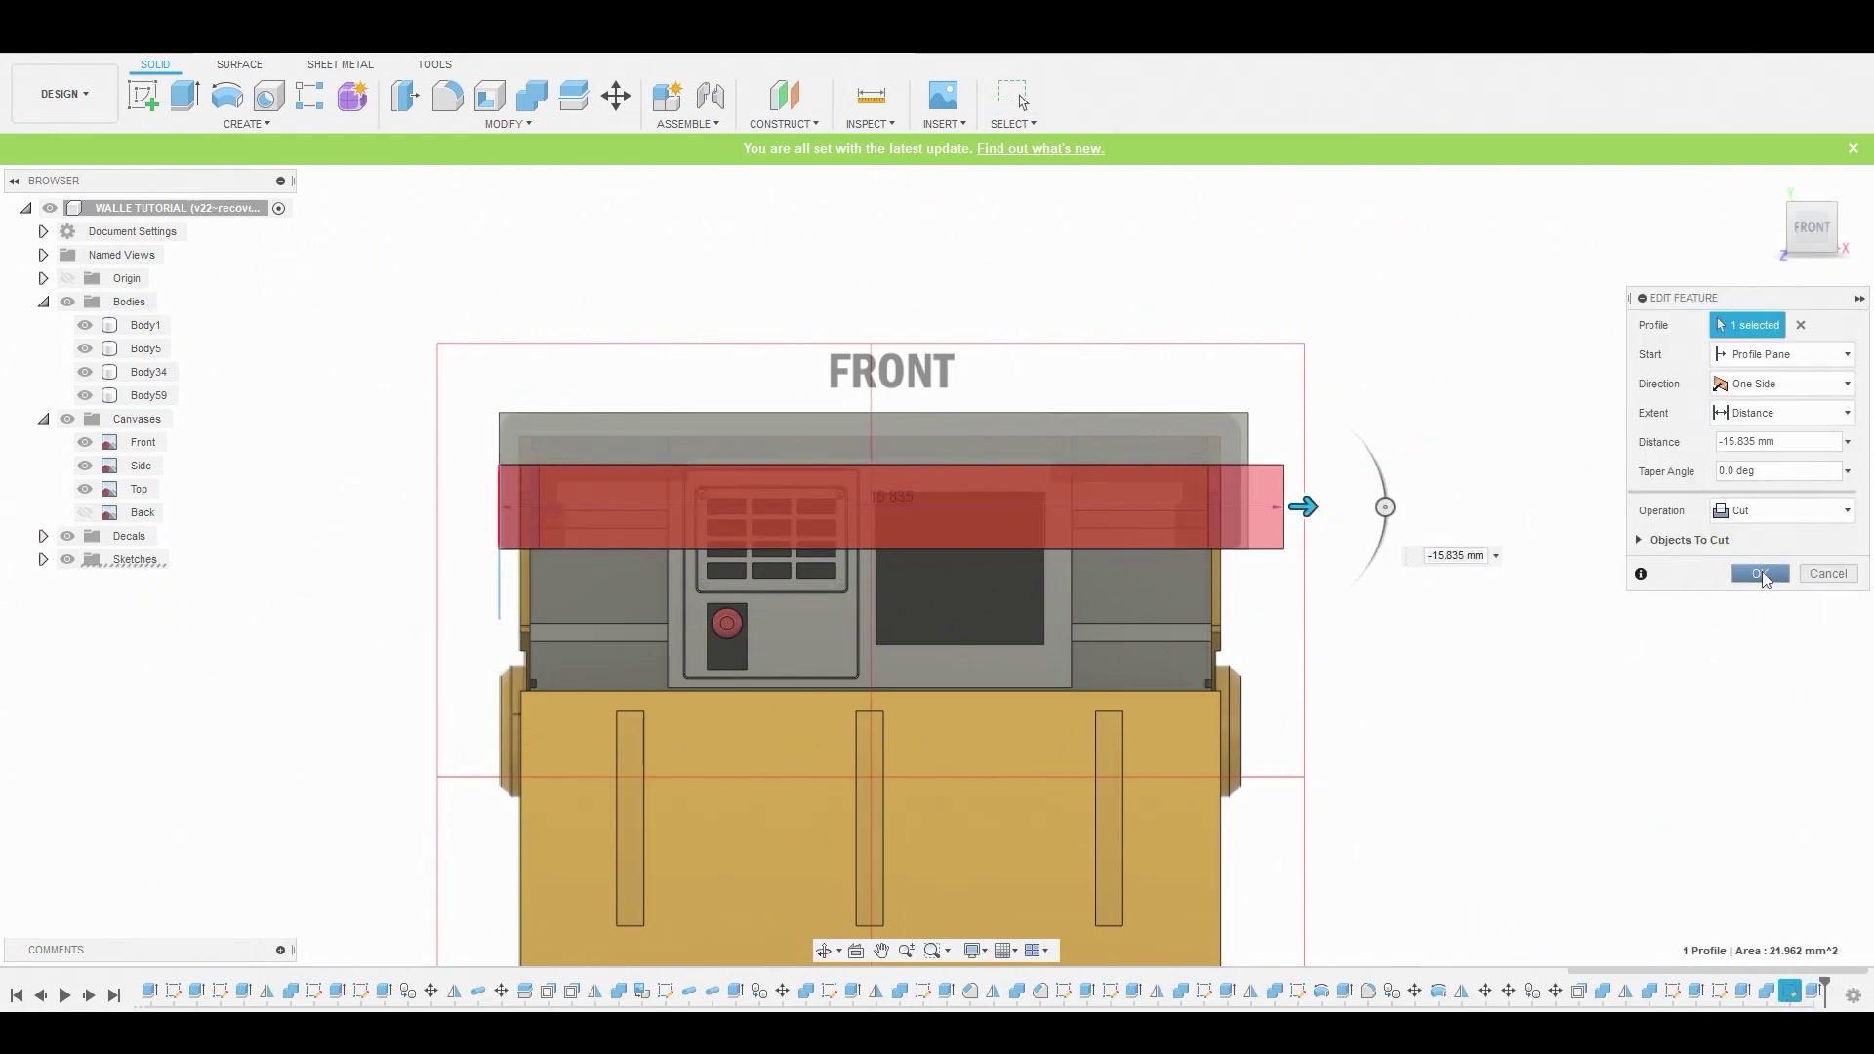
{"action": "left_click", "coordinate": [1760, 574]}
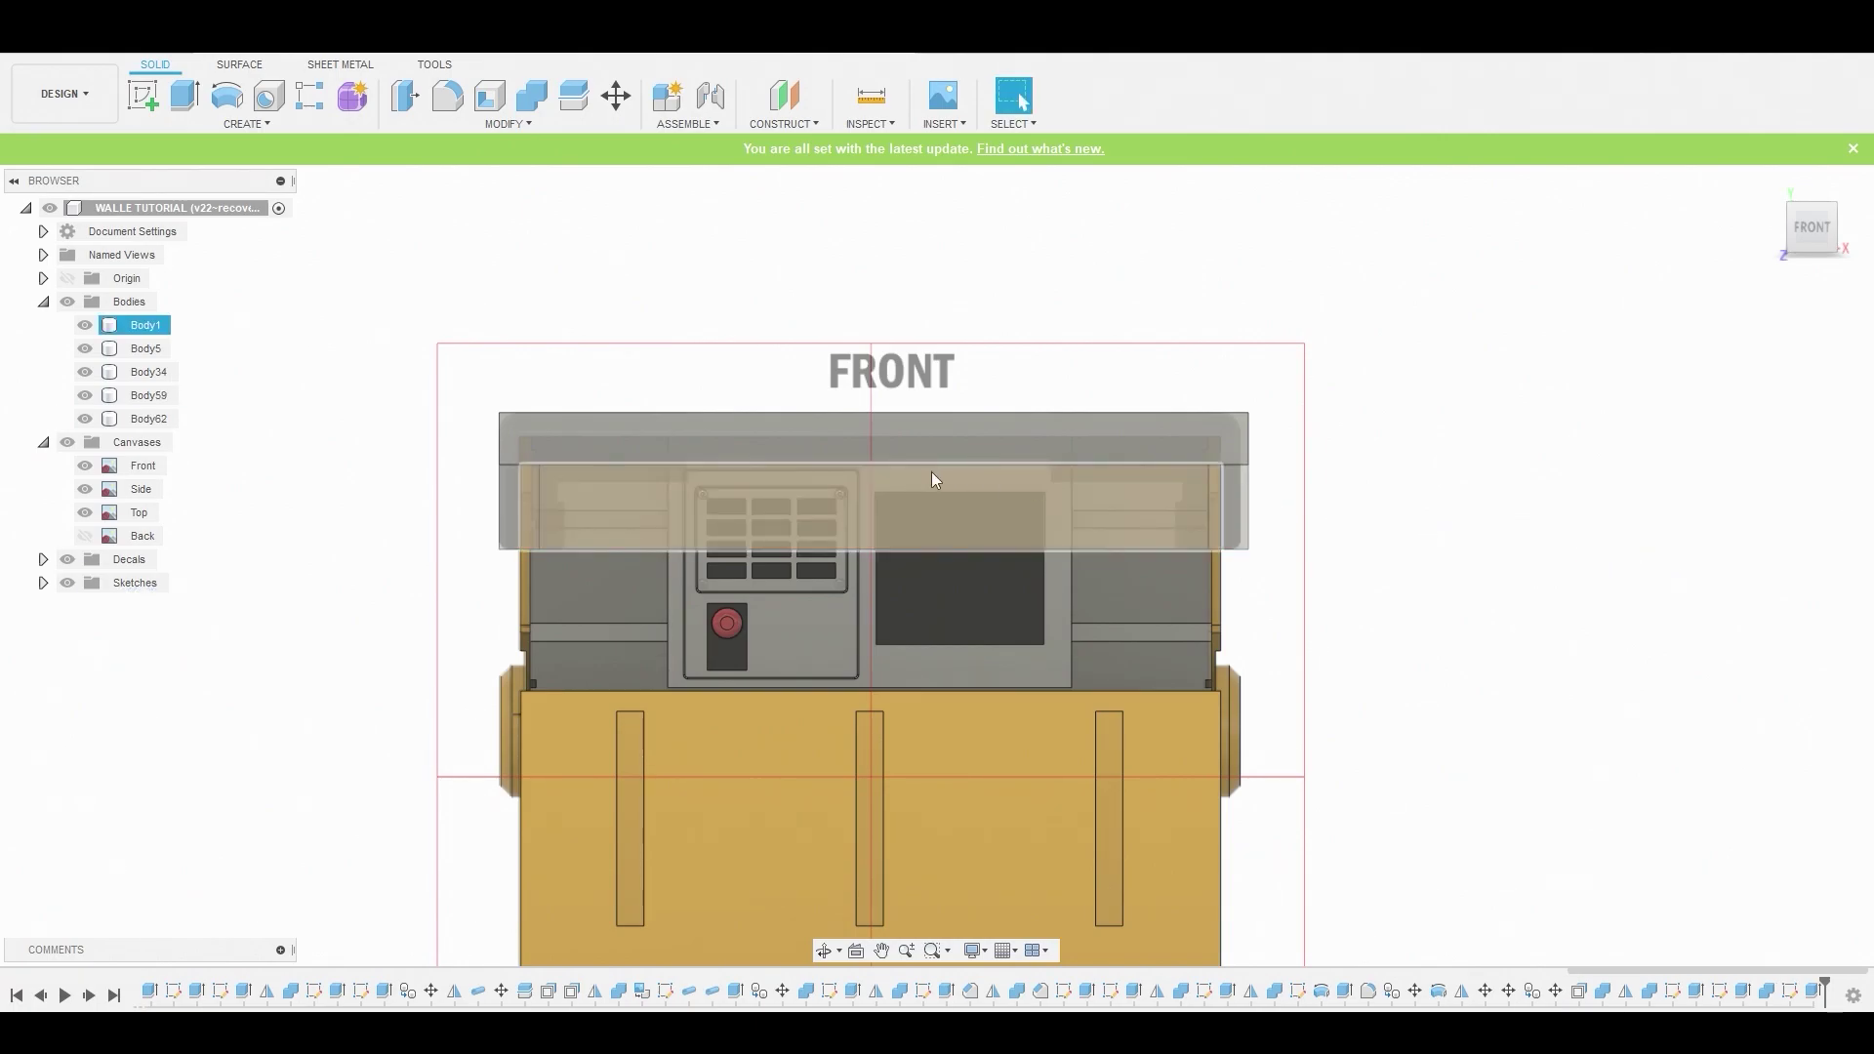
Hide the reference canvases and return to a front view
{"action": "middle_click_drag", "start_coordinate": [856, 488], "coordinate": [733, 512], "text": "shift"}
{"action": "scroll", "coordinate": [734, 519], "scroll_direction": "down", "scroll_amount": 3}
{"action": "left_click", "coordinate": [77, 447]}
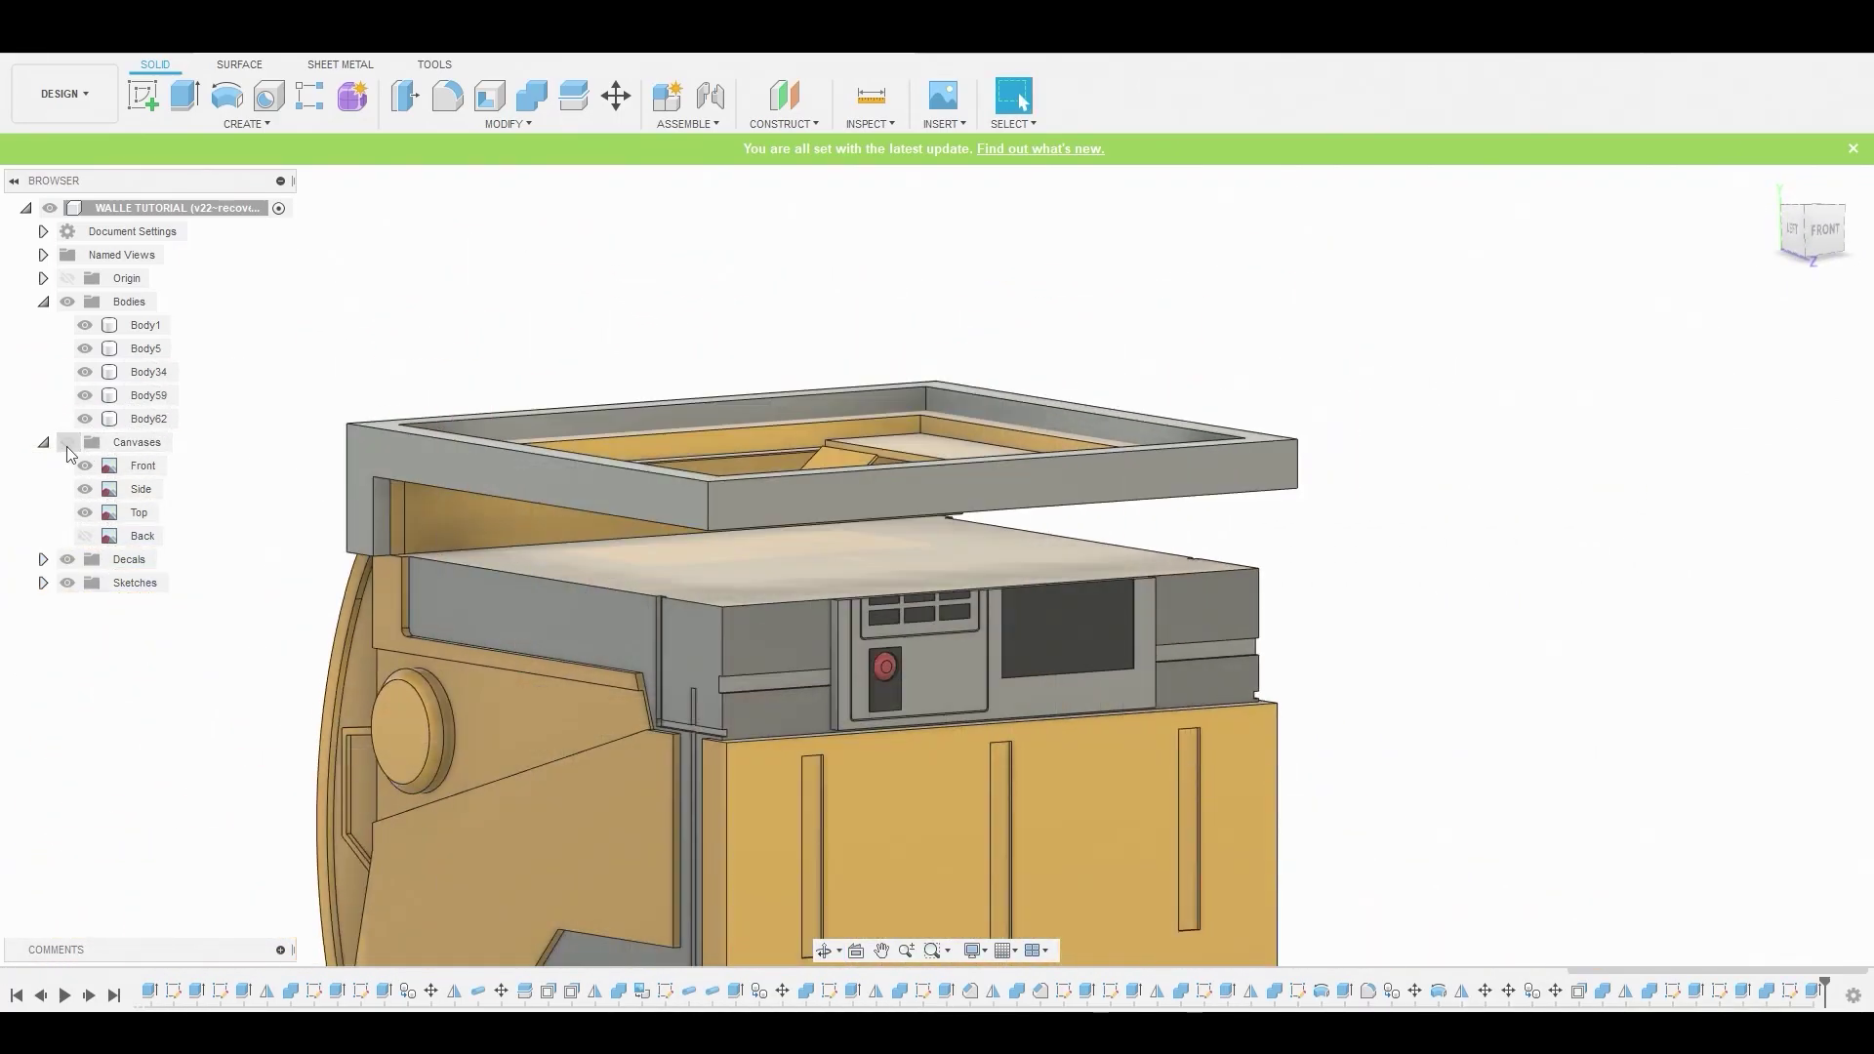
{"action": "middle_click_drag", "start_coordinate": [927, 617], "coordinate": [472, 539], "text": "shift"}
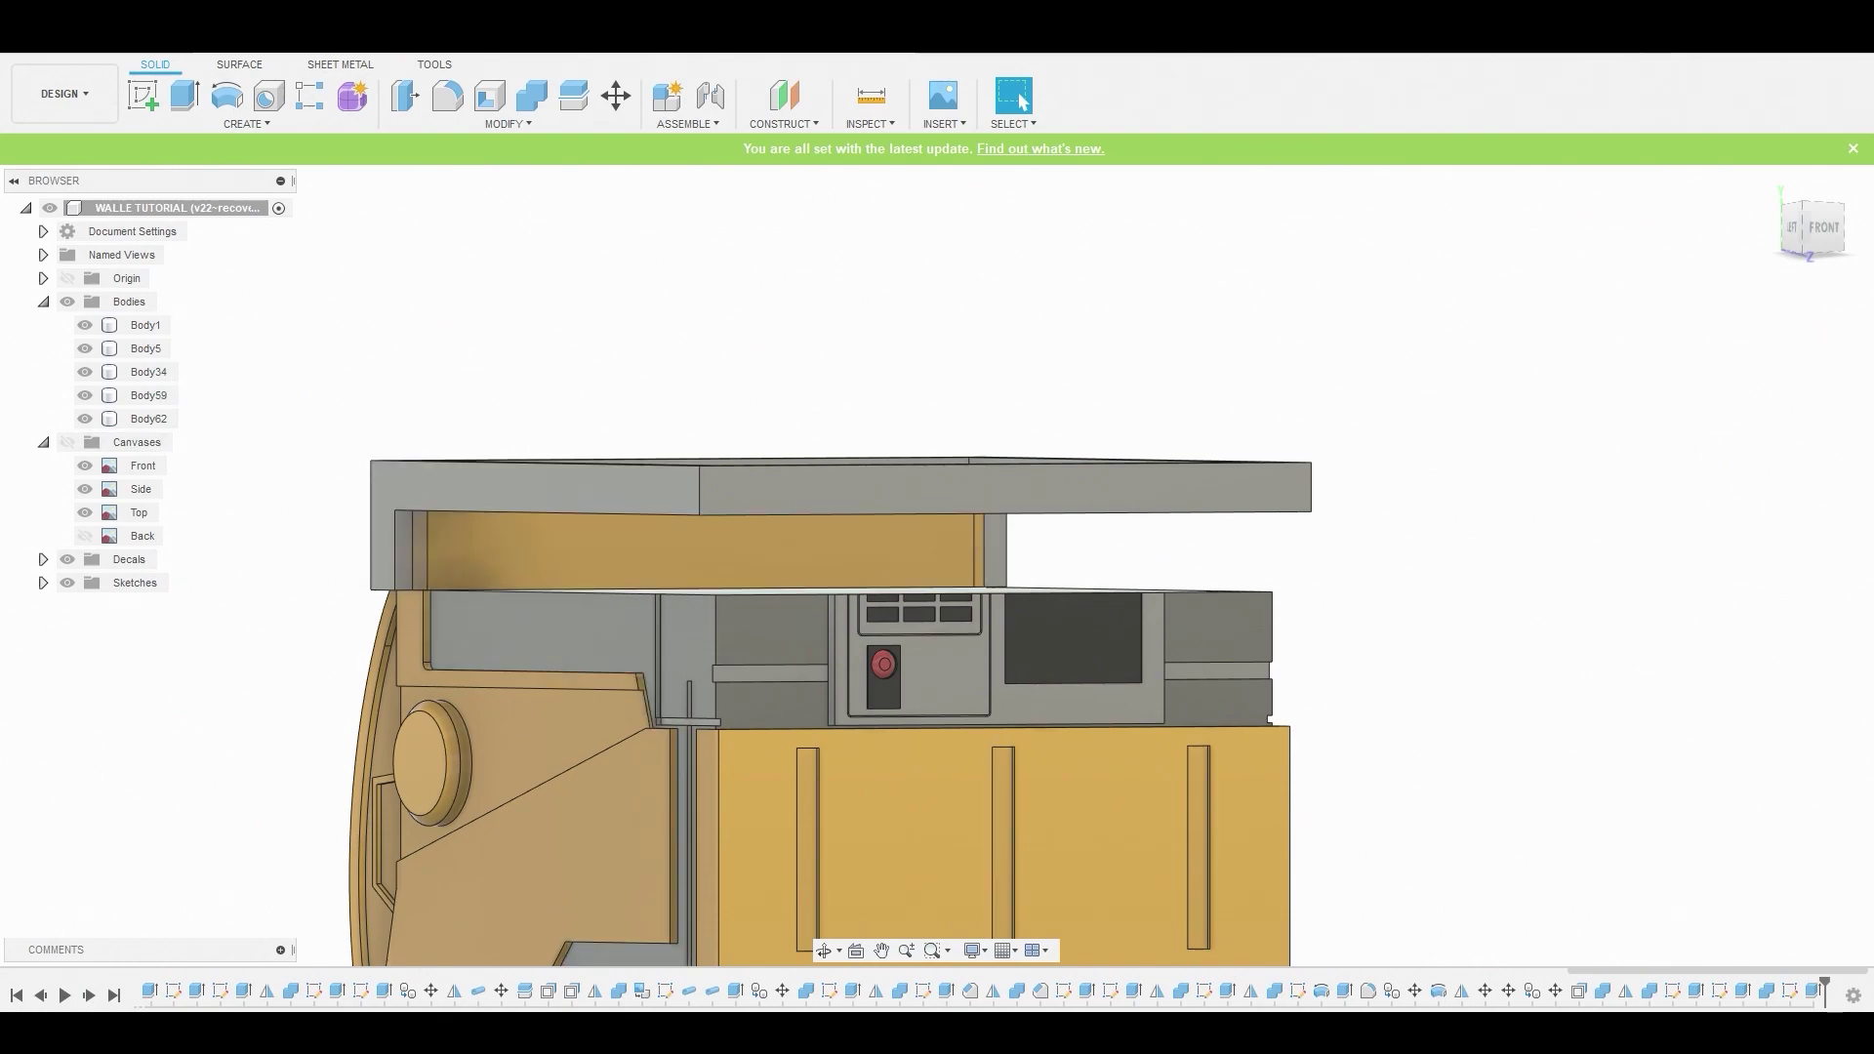
Edit the last extrude so its operation is New Body, re-creating the slab as Body63
{"action": "right_click", "coordinate": [1817, 993]}
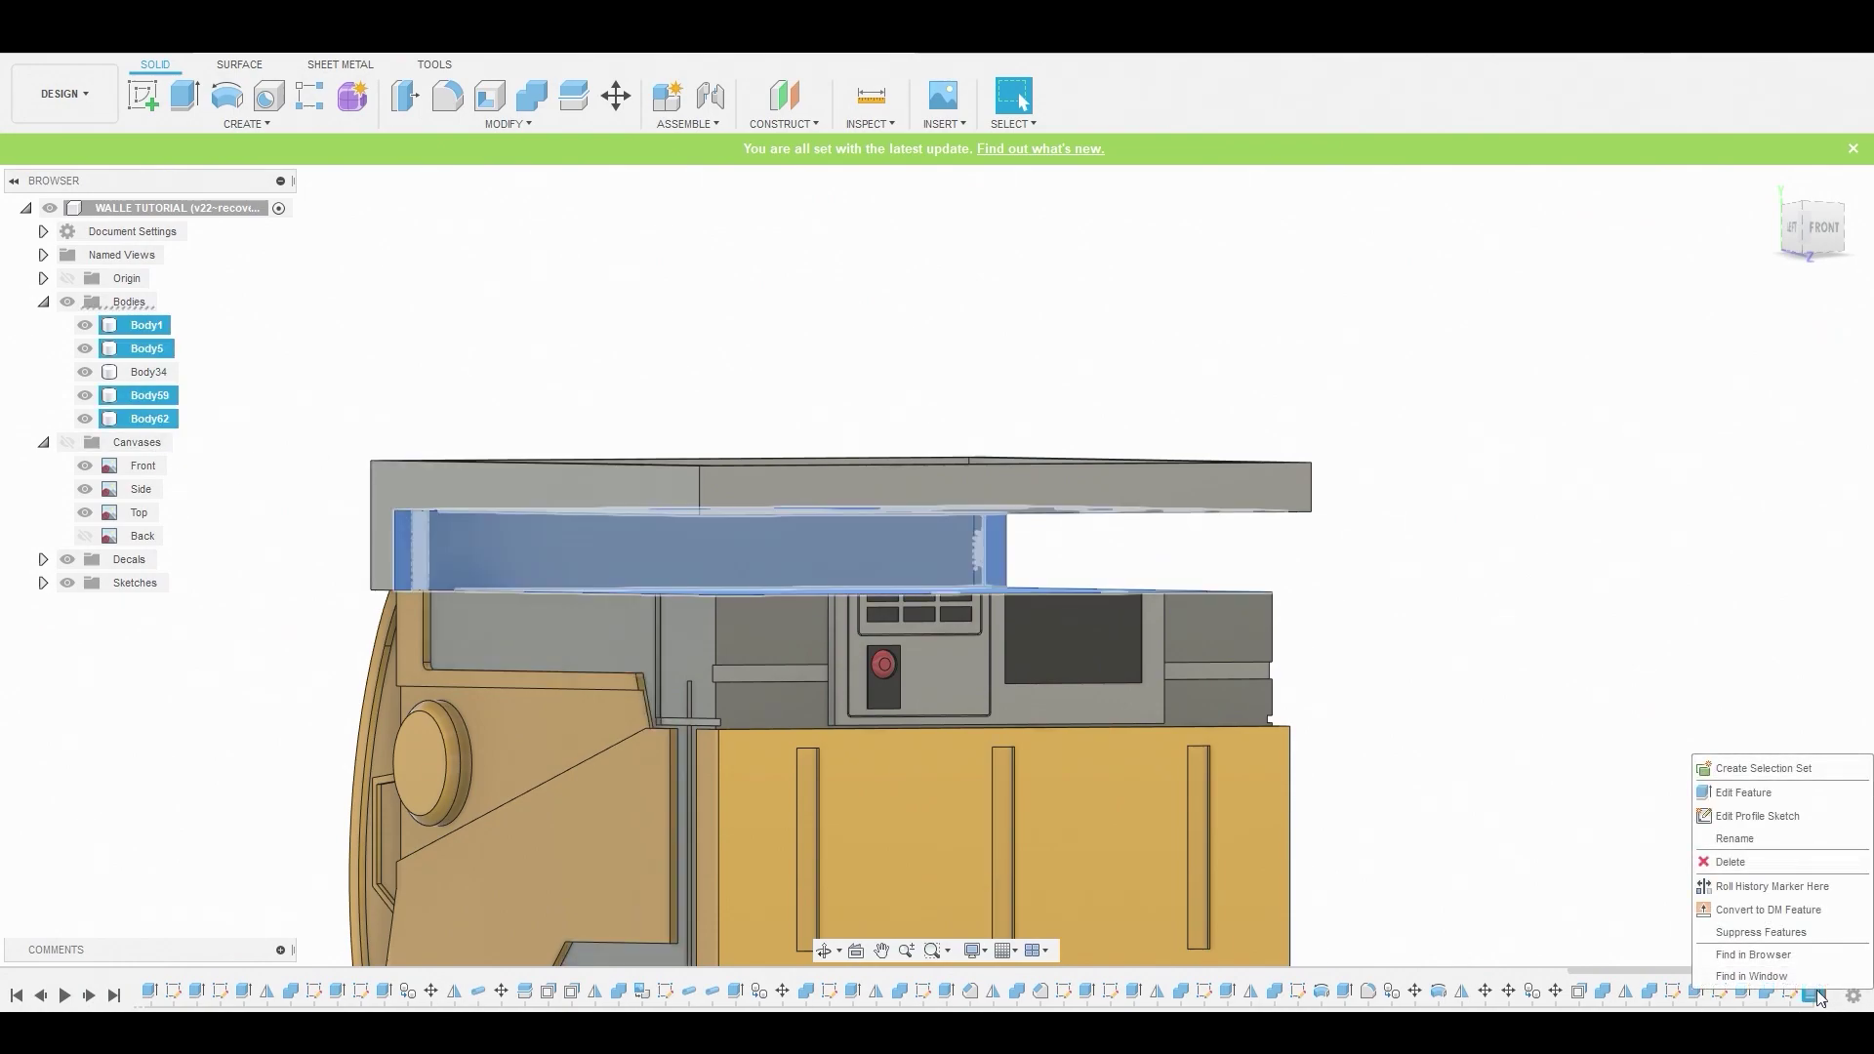
{"action": "left_click", "coordinate": [1747, 792]}
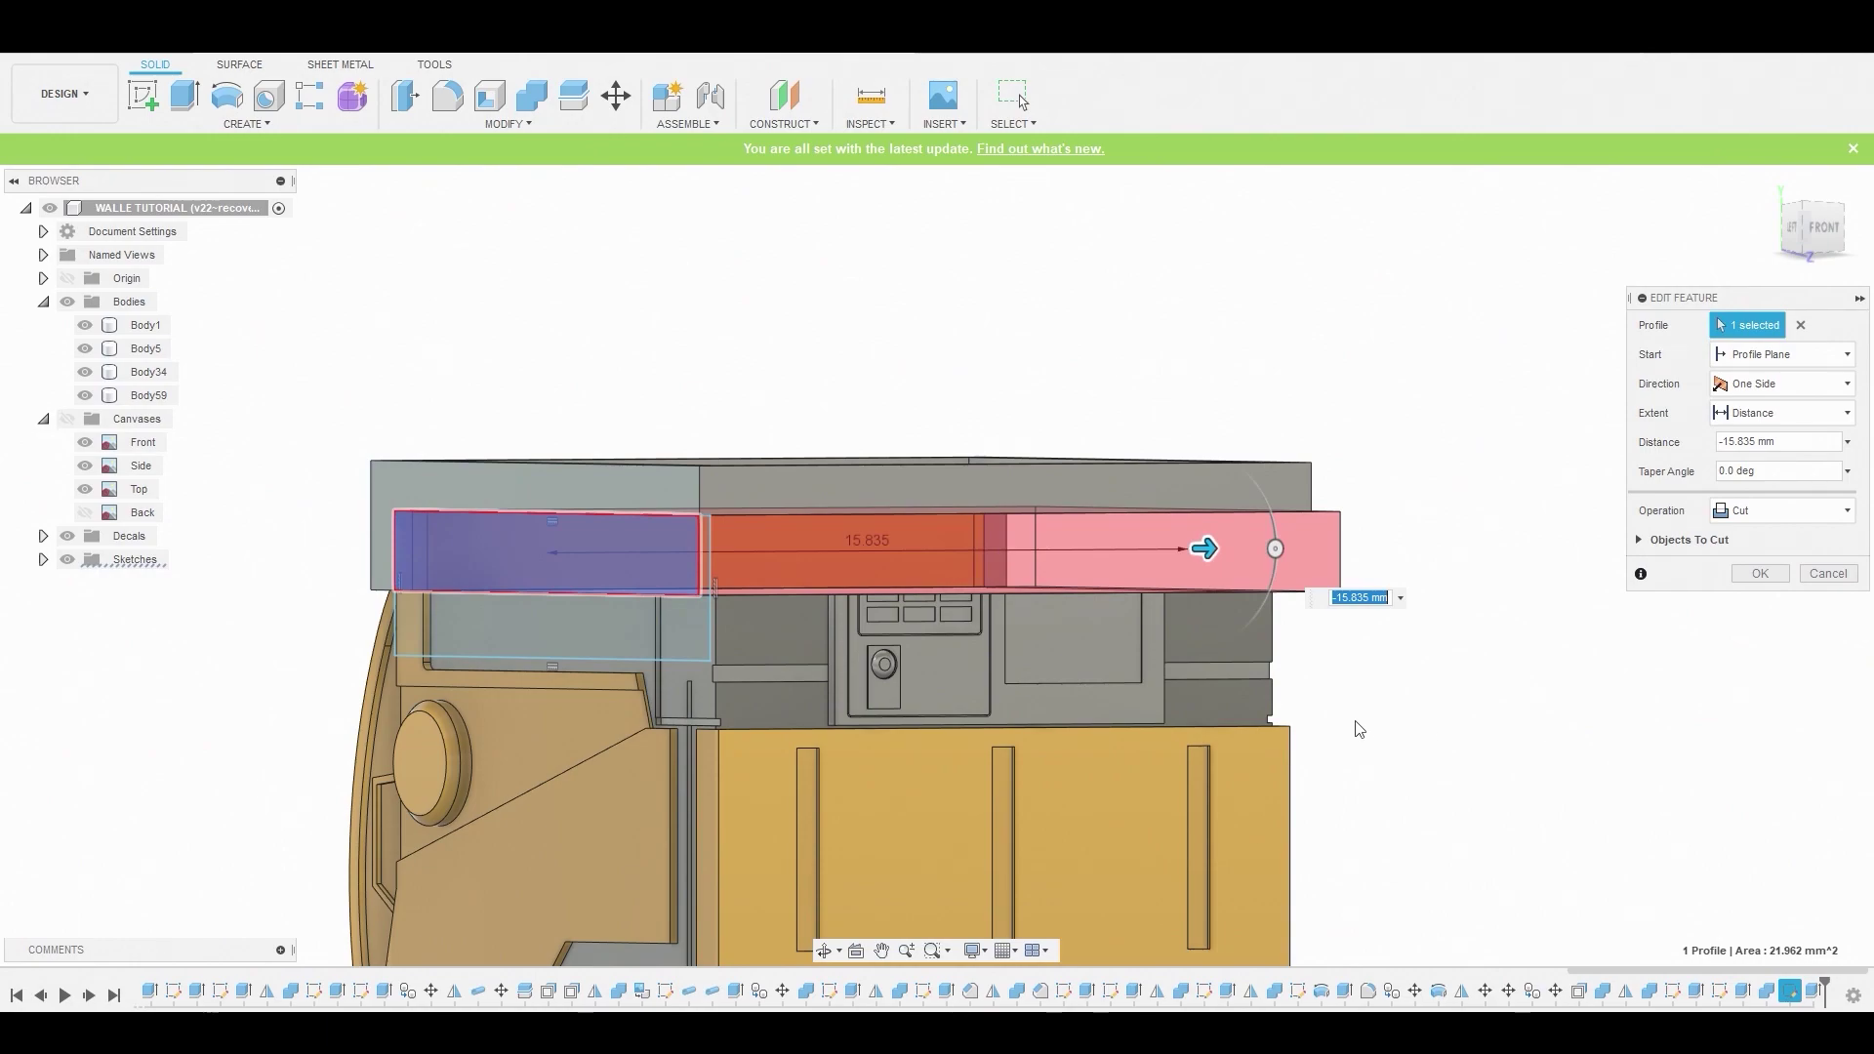
{"action": "left_click", "coordinate": [1794, 508]}
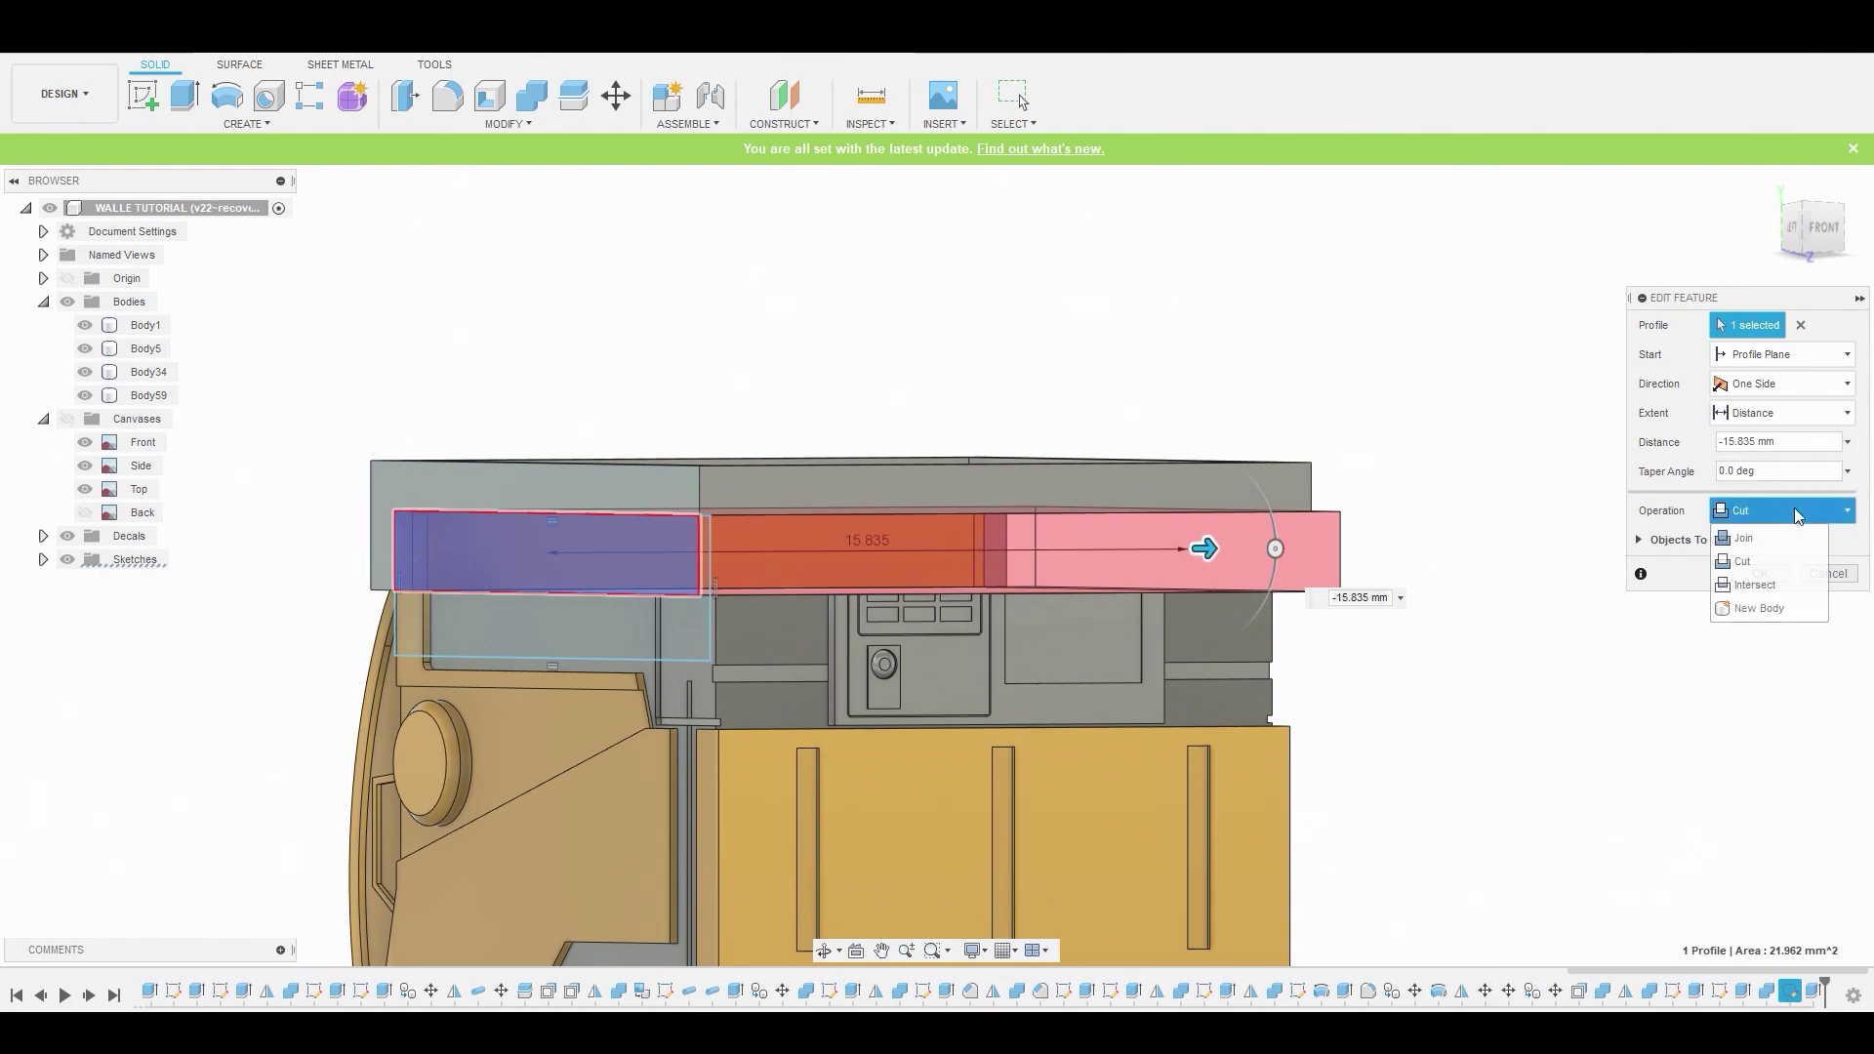
{"action": "left_click", "coordinate": [1773, 603]}
{"action": "left_click", "coordinate": [1762, 545]}
Combine-cut the Body63 slab from the grey top trim Body59
{"action": "scroll", "coordinate": [1425, 523], "scroll_direction": "down", "scroll_amount": 2}
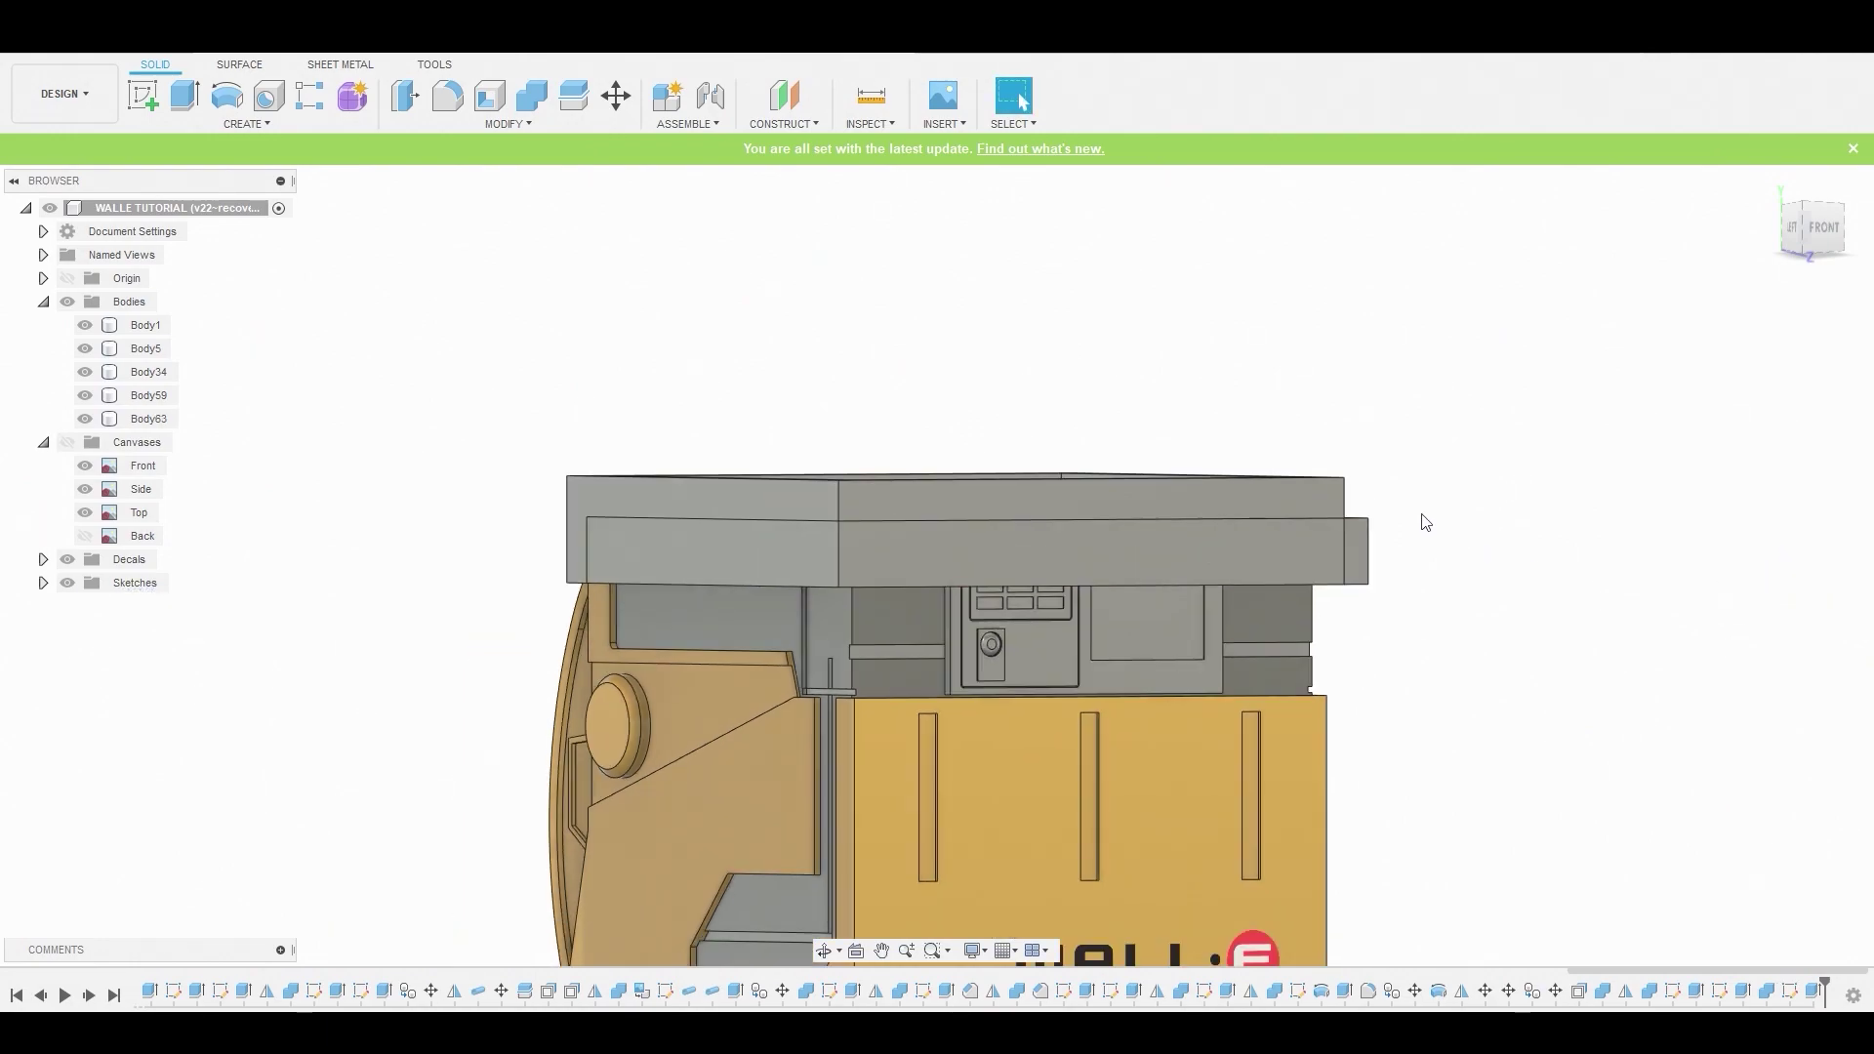
{"action": "middle_click_drag", "start_coordinate": [1324, 437], "coordinate": [1368, 523], "text": "shift"}
{"action": "scroll", "coordinate": [1070, 481], "scroll_direction": "up", "scroll_amount": 3}
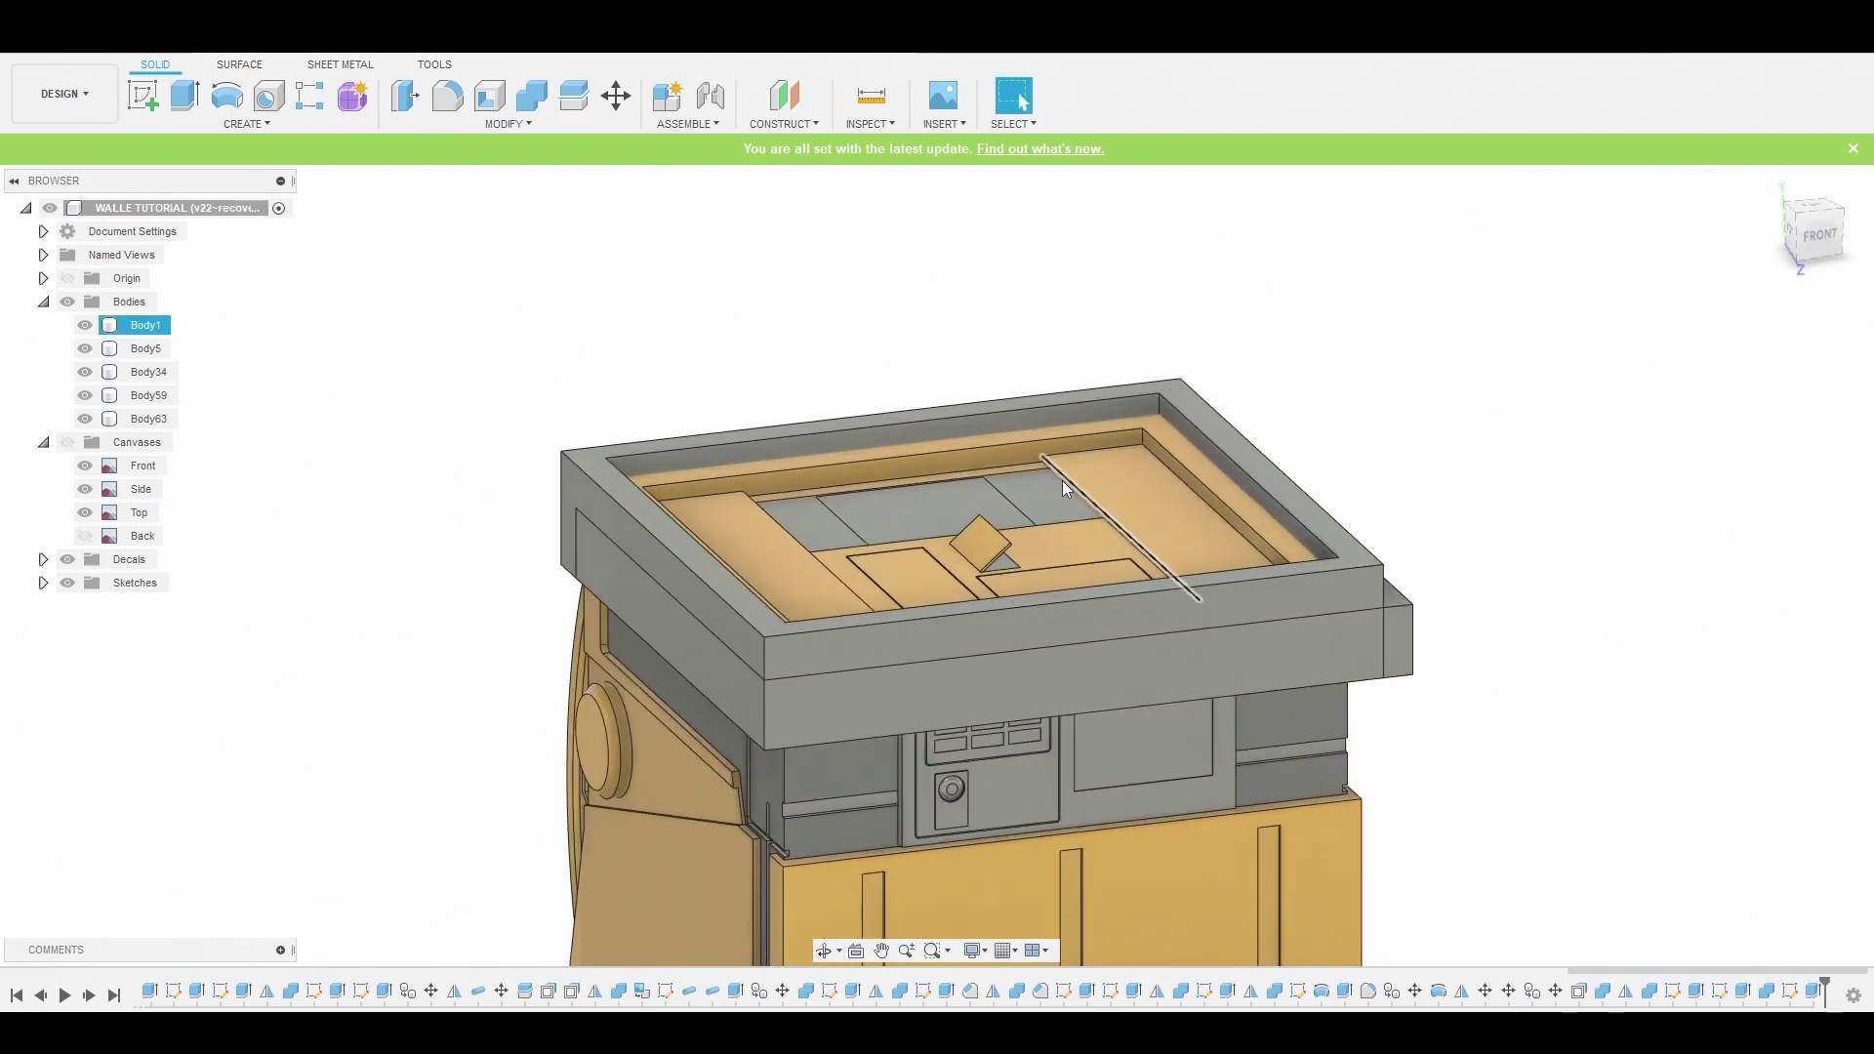
{"action": "left_click", "coordinate": [533, 97]}
{"action": "left_click", "coordinate": [460, 453]}
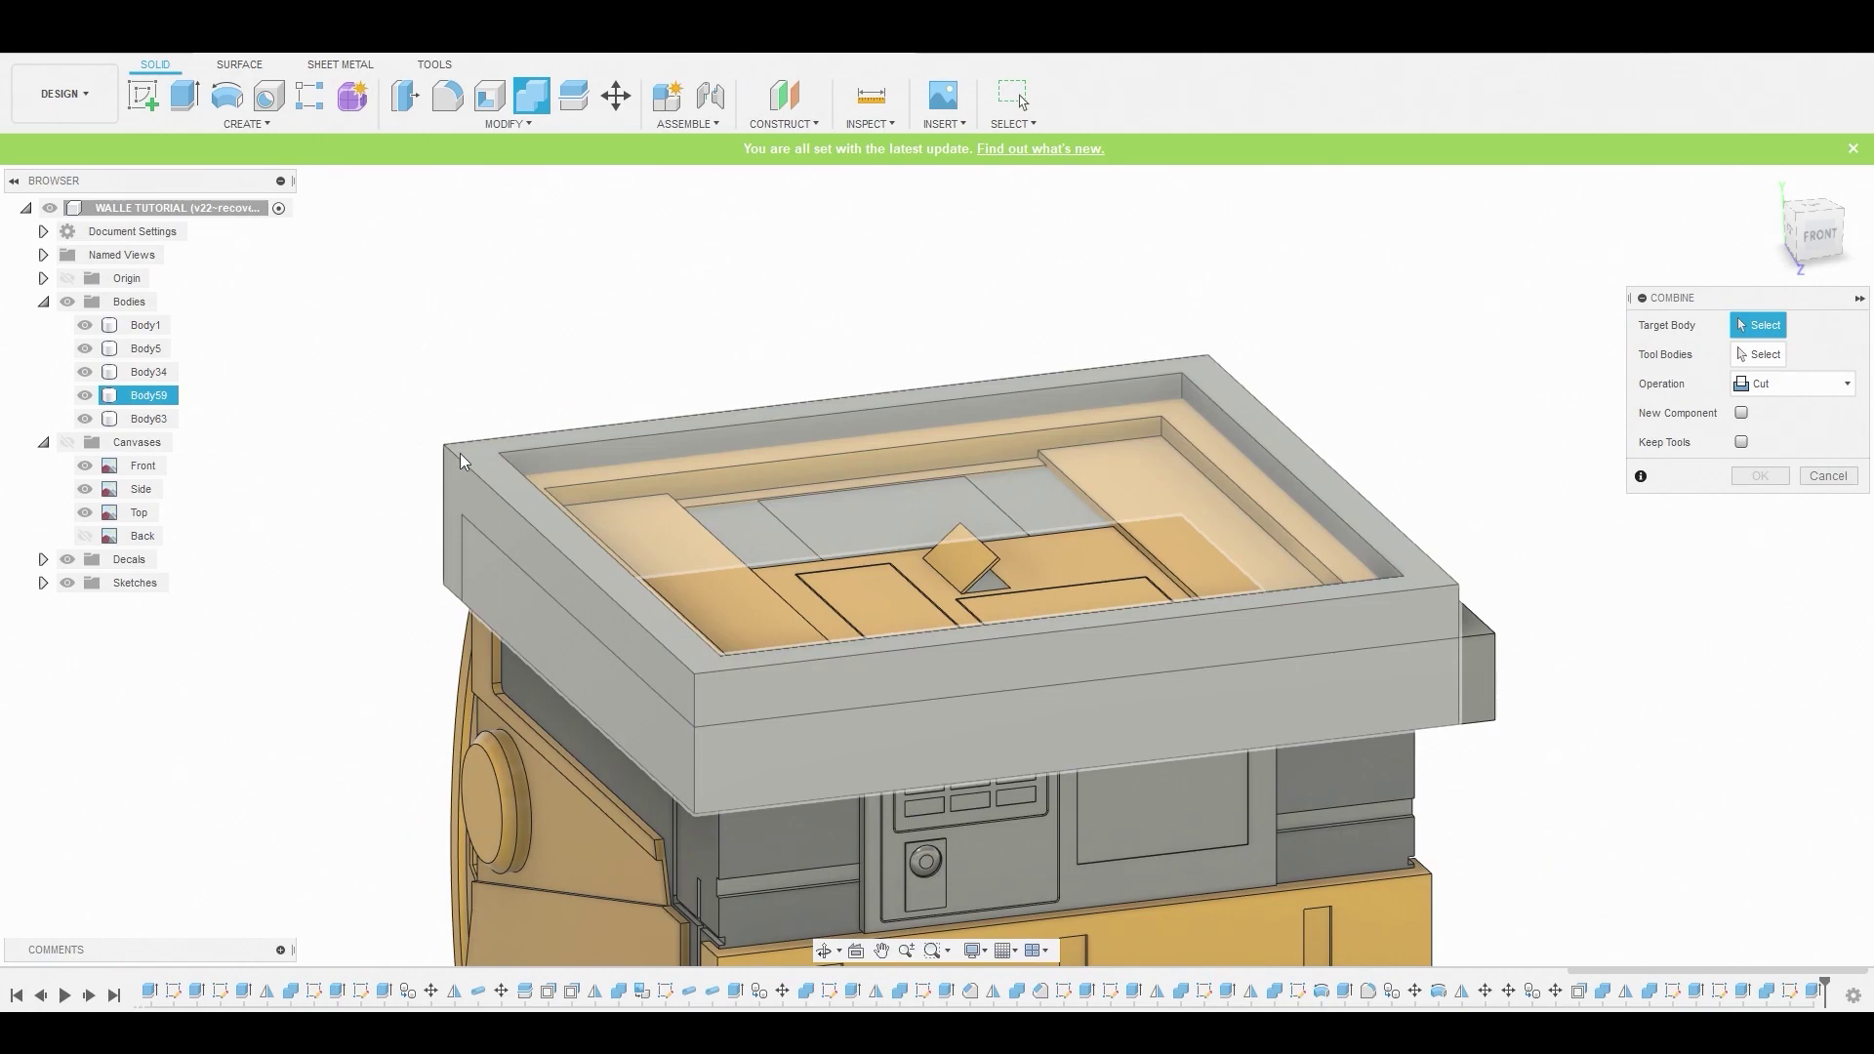
{"action": "left_click", "coordinate": [498, 570]}
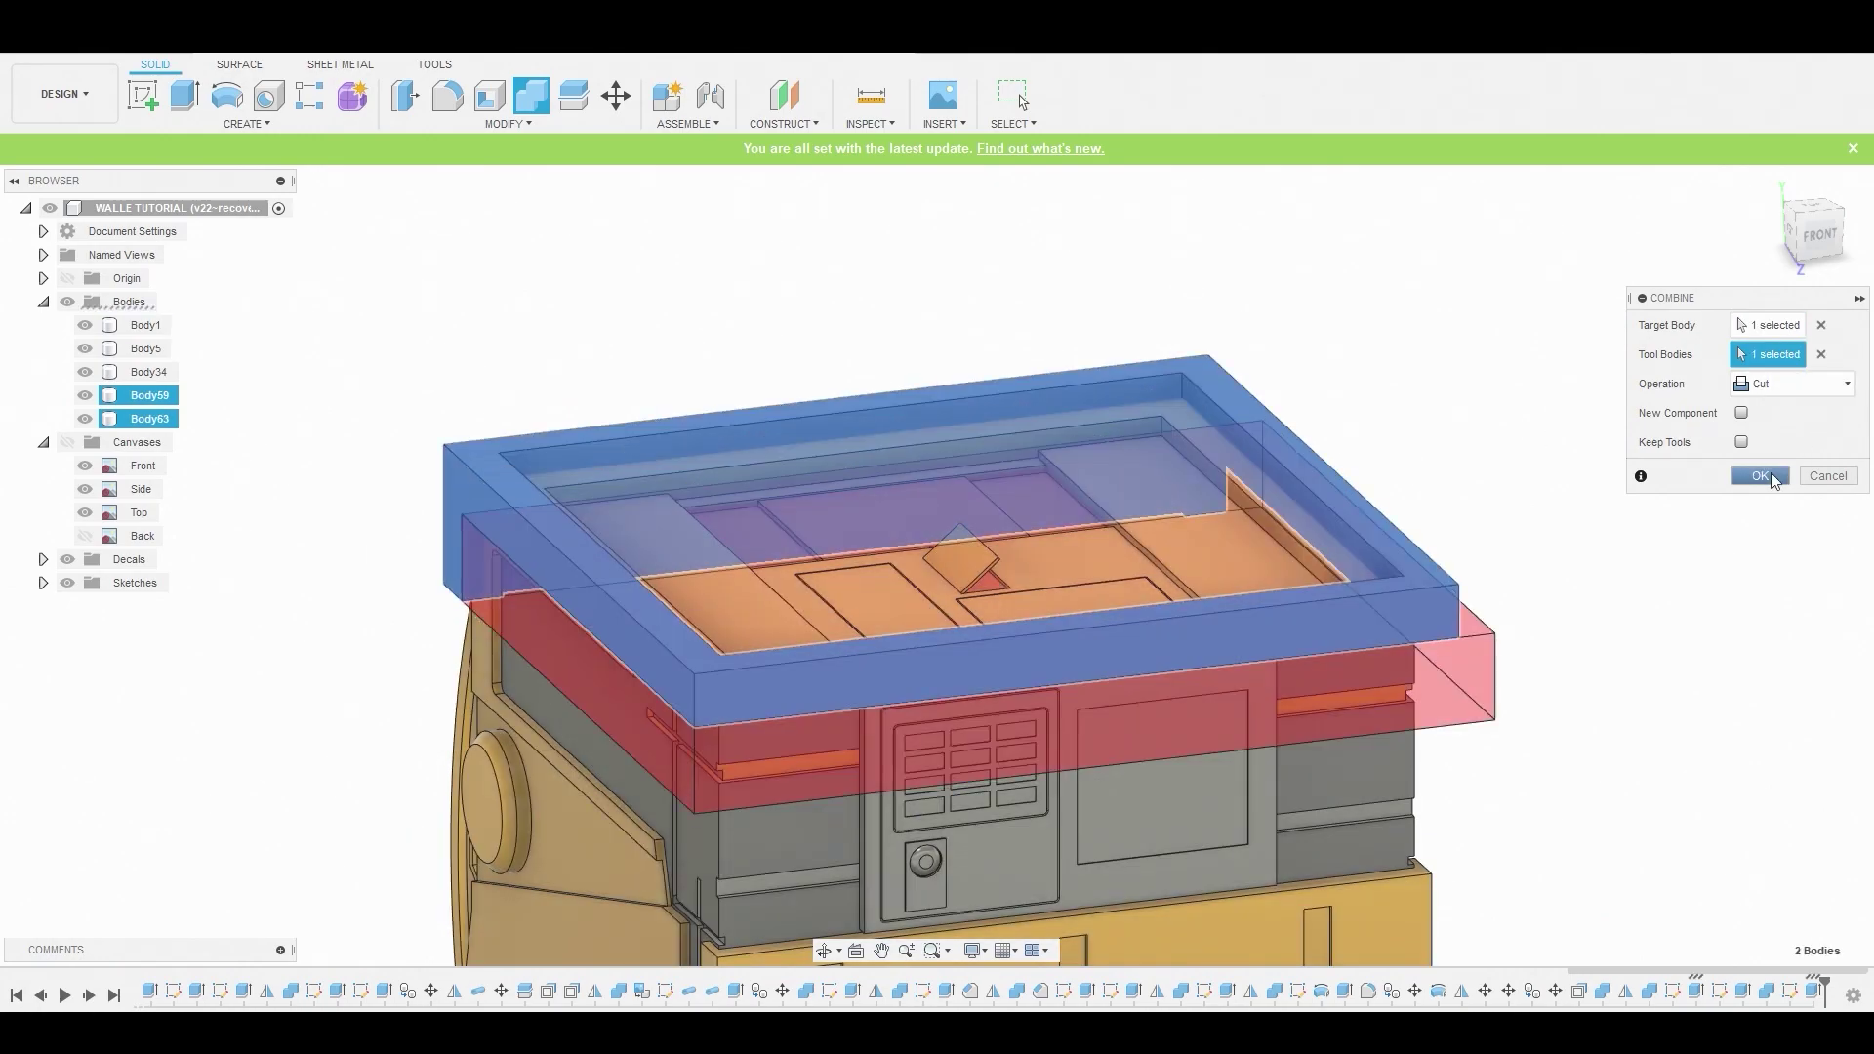
{"action": "left_click", "coordinate": [1760, 476]}
Show the Back reference canvas and hide the Top canvas
{"action": "left_click", "coordinate": [116, 518]}
{"action": "left_click", "coordinate": [85, 512]}
{"action": "left_click", "coordinate": [85, 489]}
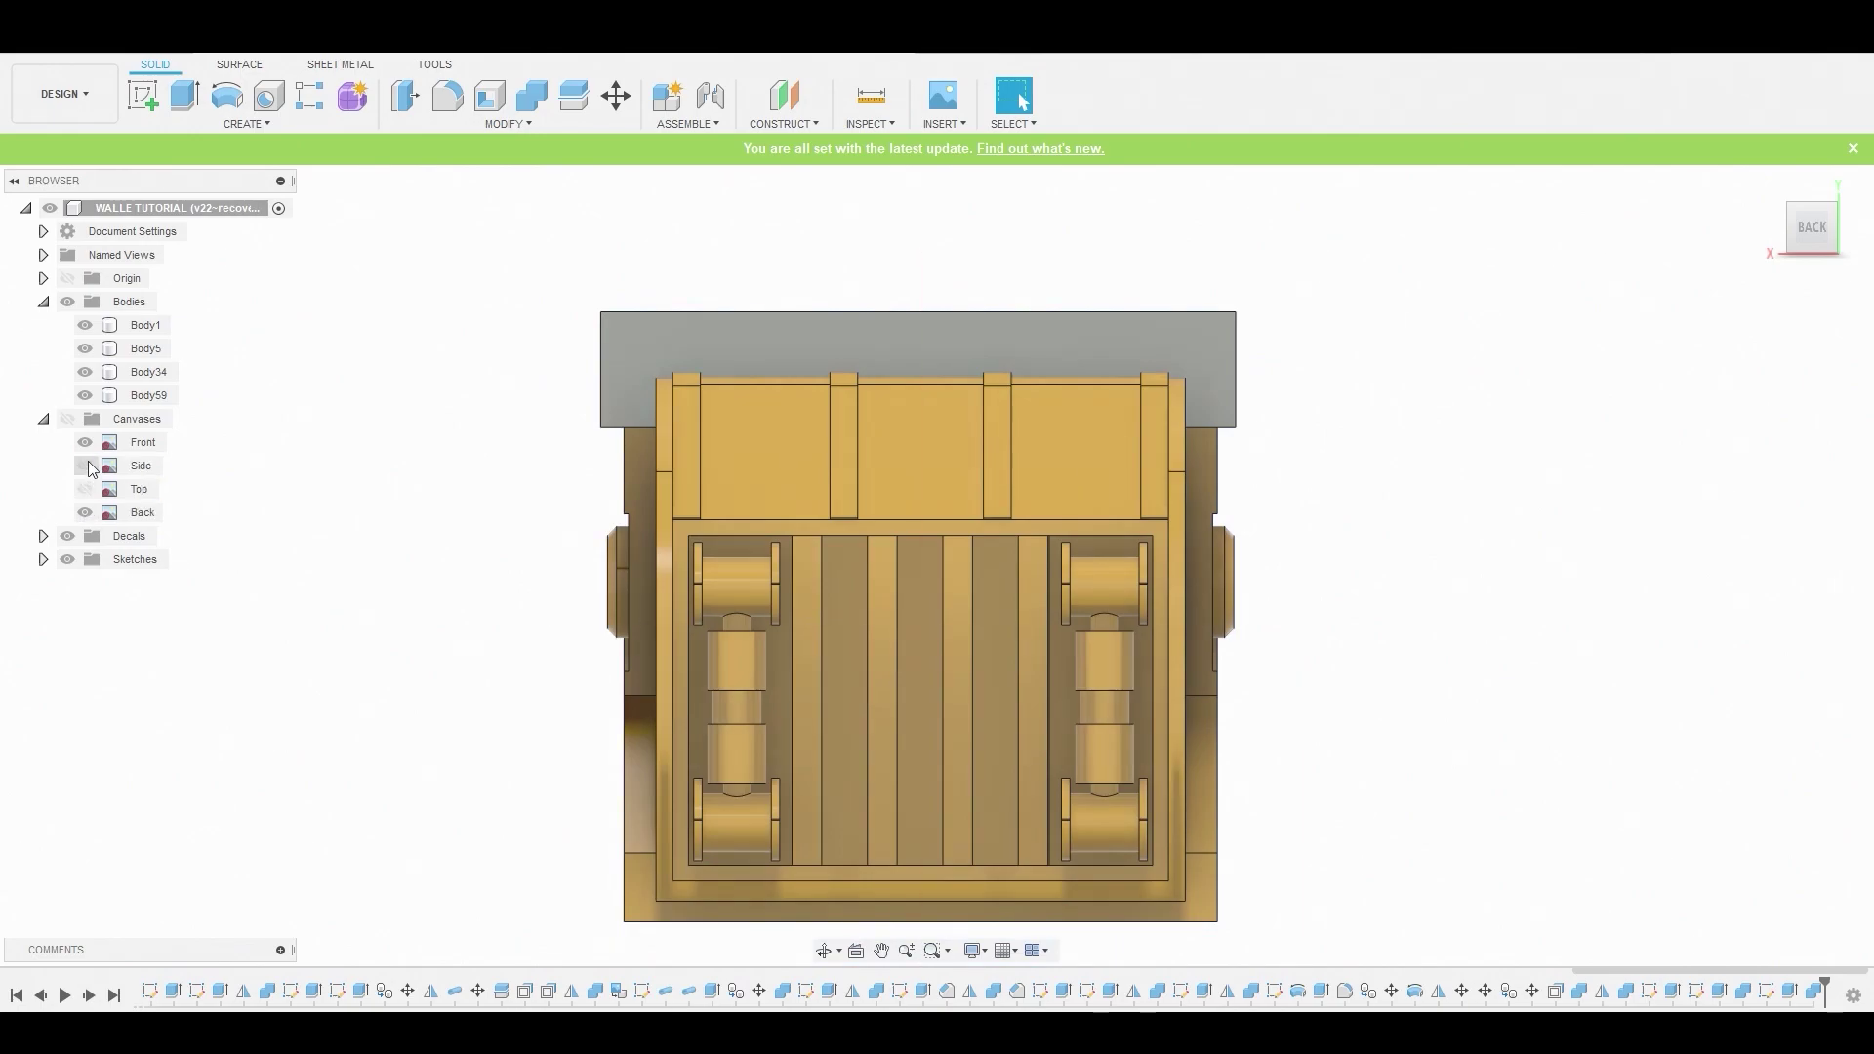
Turn the canvases back on and create a sketch on the top trim's back face
{"action": "left_click", "coordinate": [69, 421]}
{"action": "scroll", "coordinate": [473, 314], "scroll_direction": "up", "scroll_amount": 5}
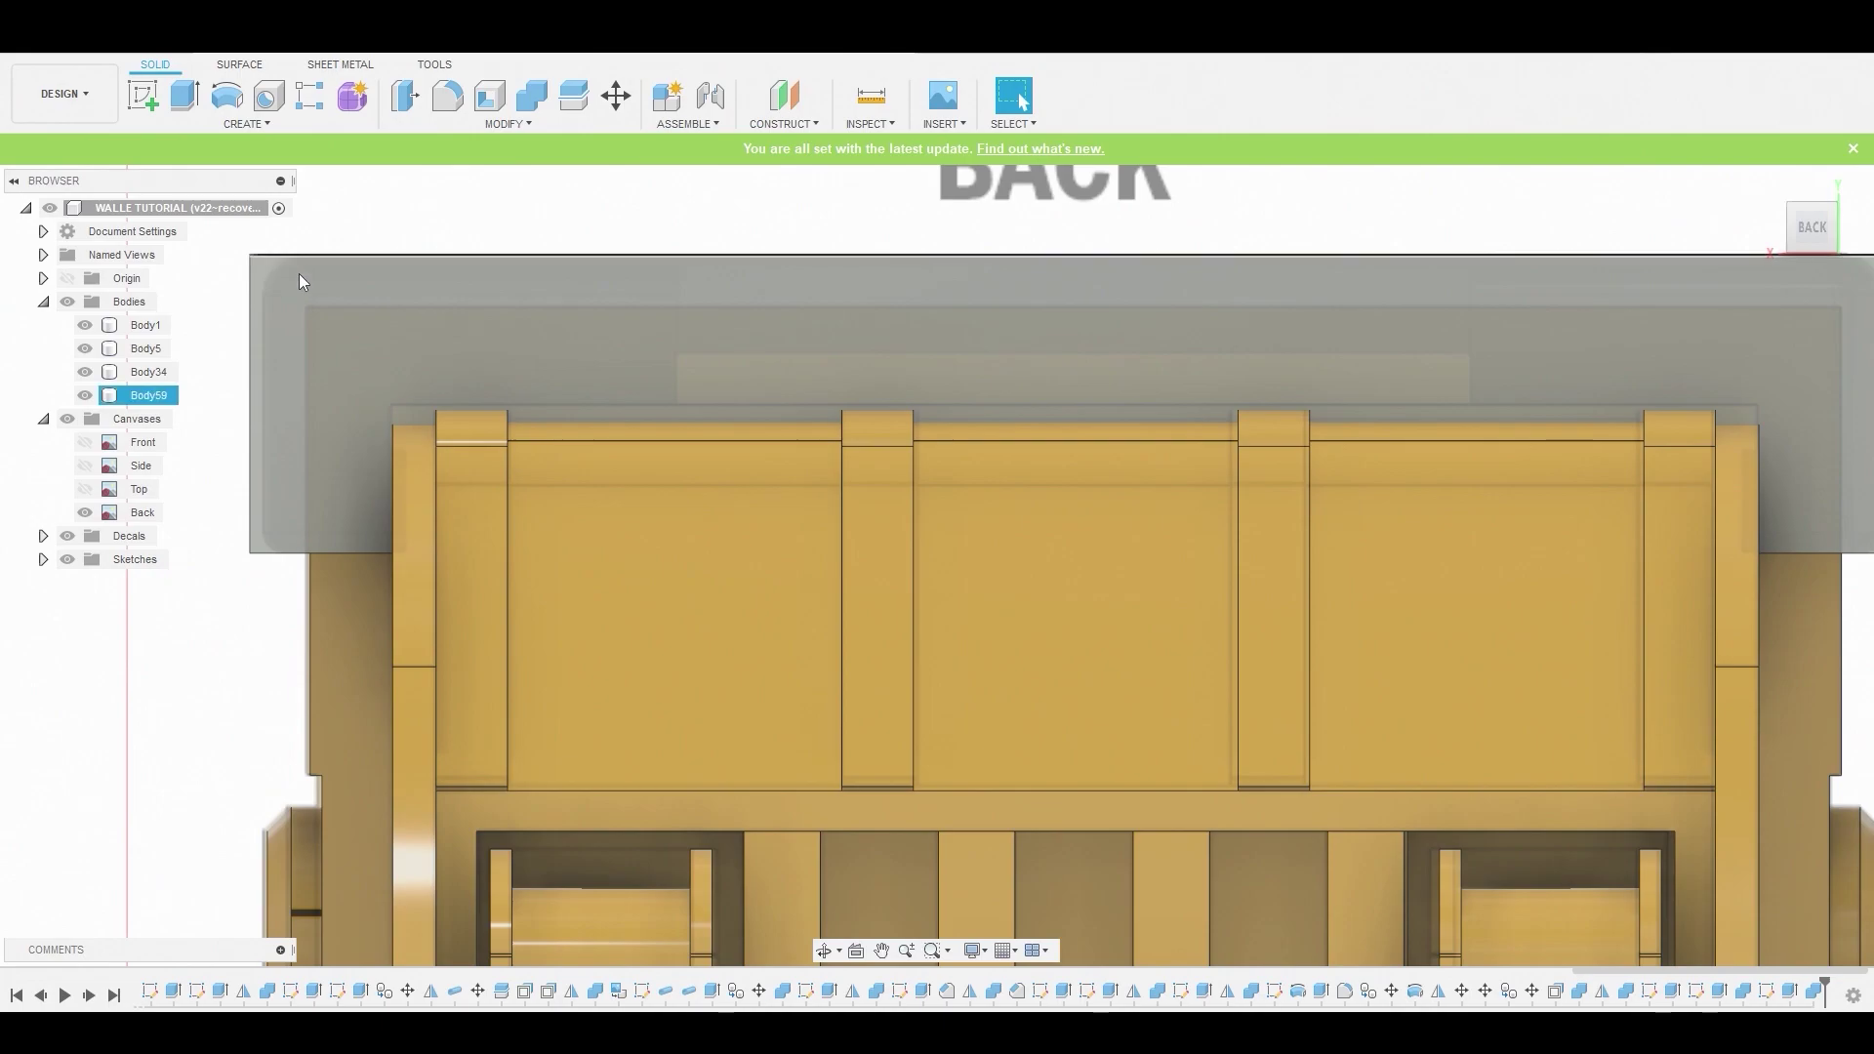
{"action": "left_click", "coordinate": [299, 273]}
{"action": "left_click", "coordinate": [147, 97]}
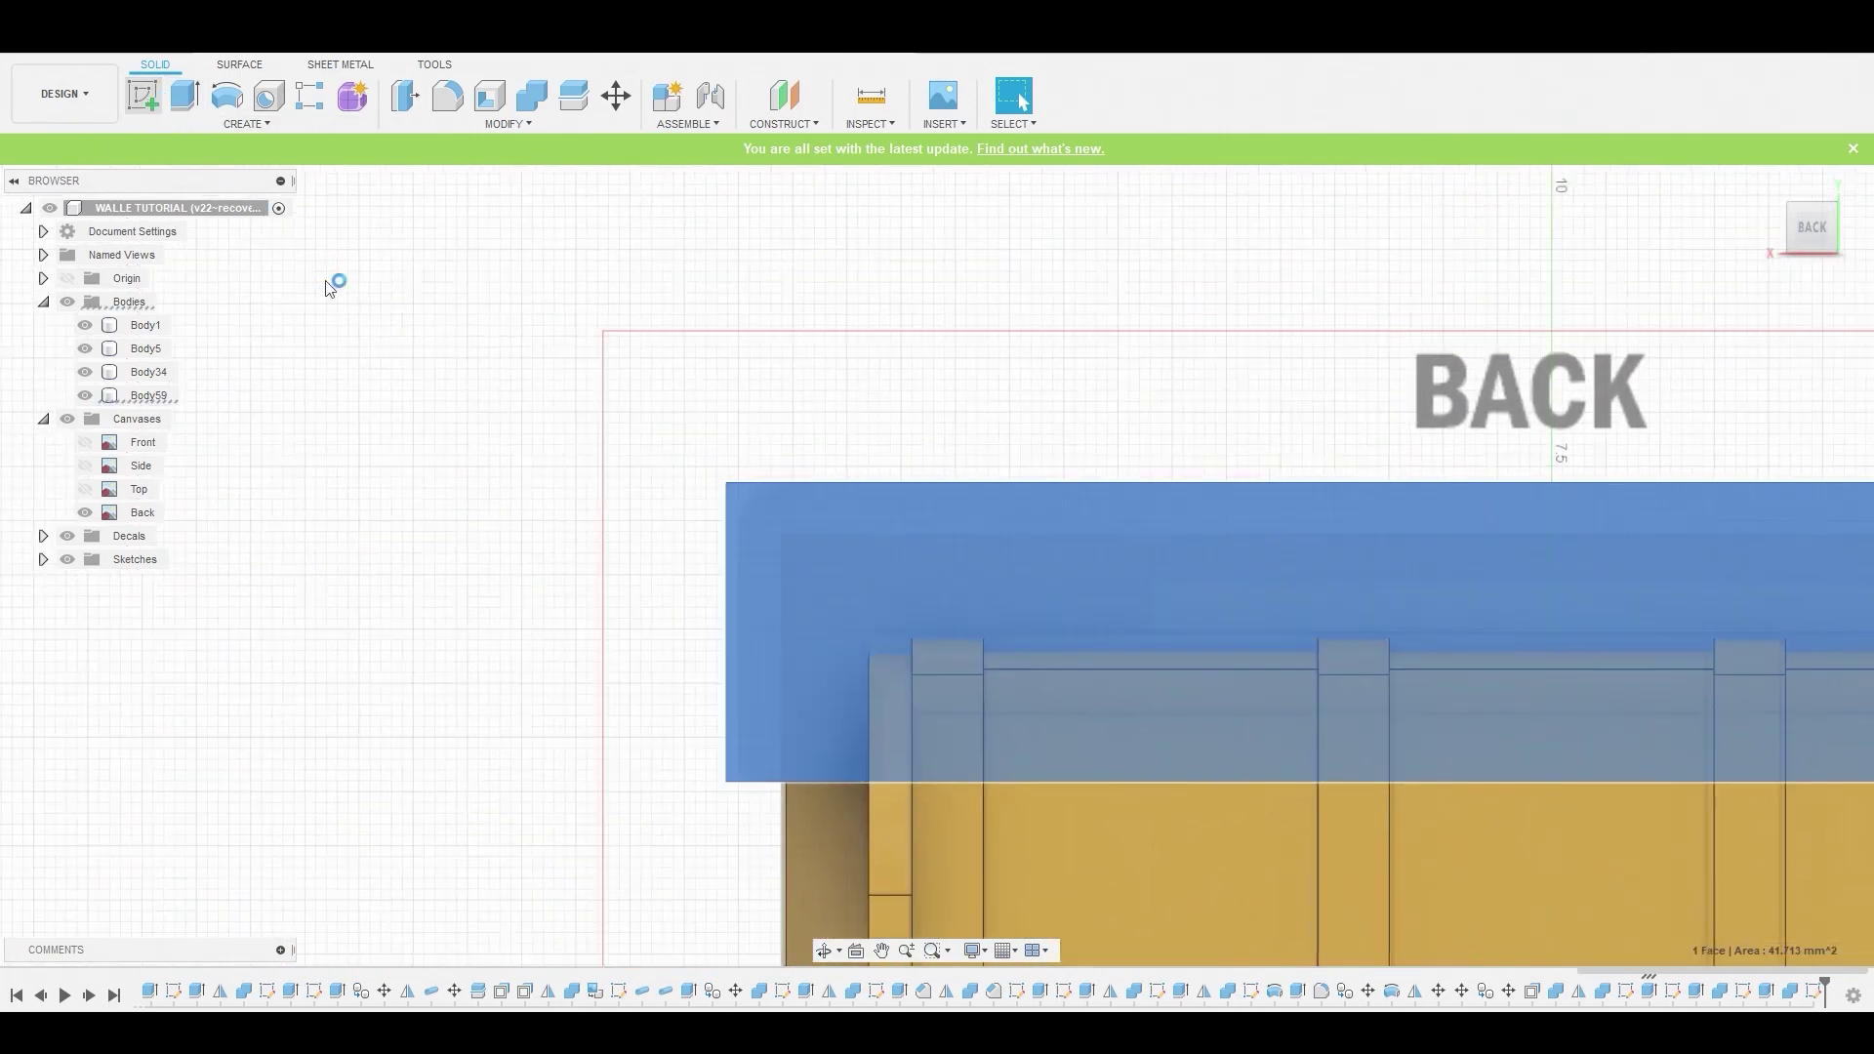
Start a rectangle (R) with its first corner at the back panel's upper-left
{"action": "key", "text": "r"}
{"action": "scroll", "coordinate": [449, 488], "scroll_direction": "up", "scroll_amount": 3}
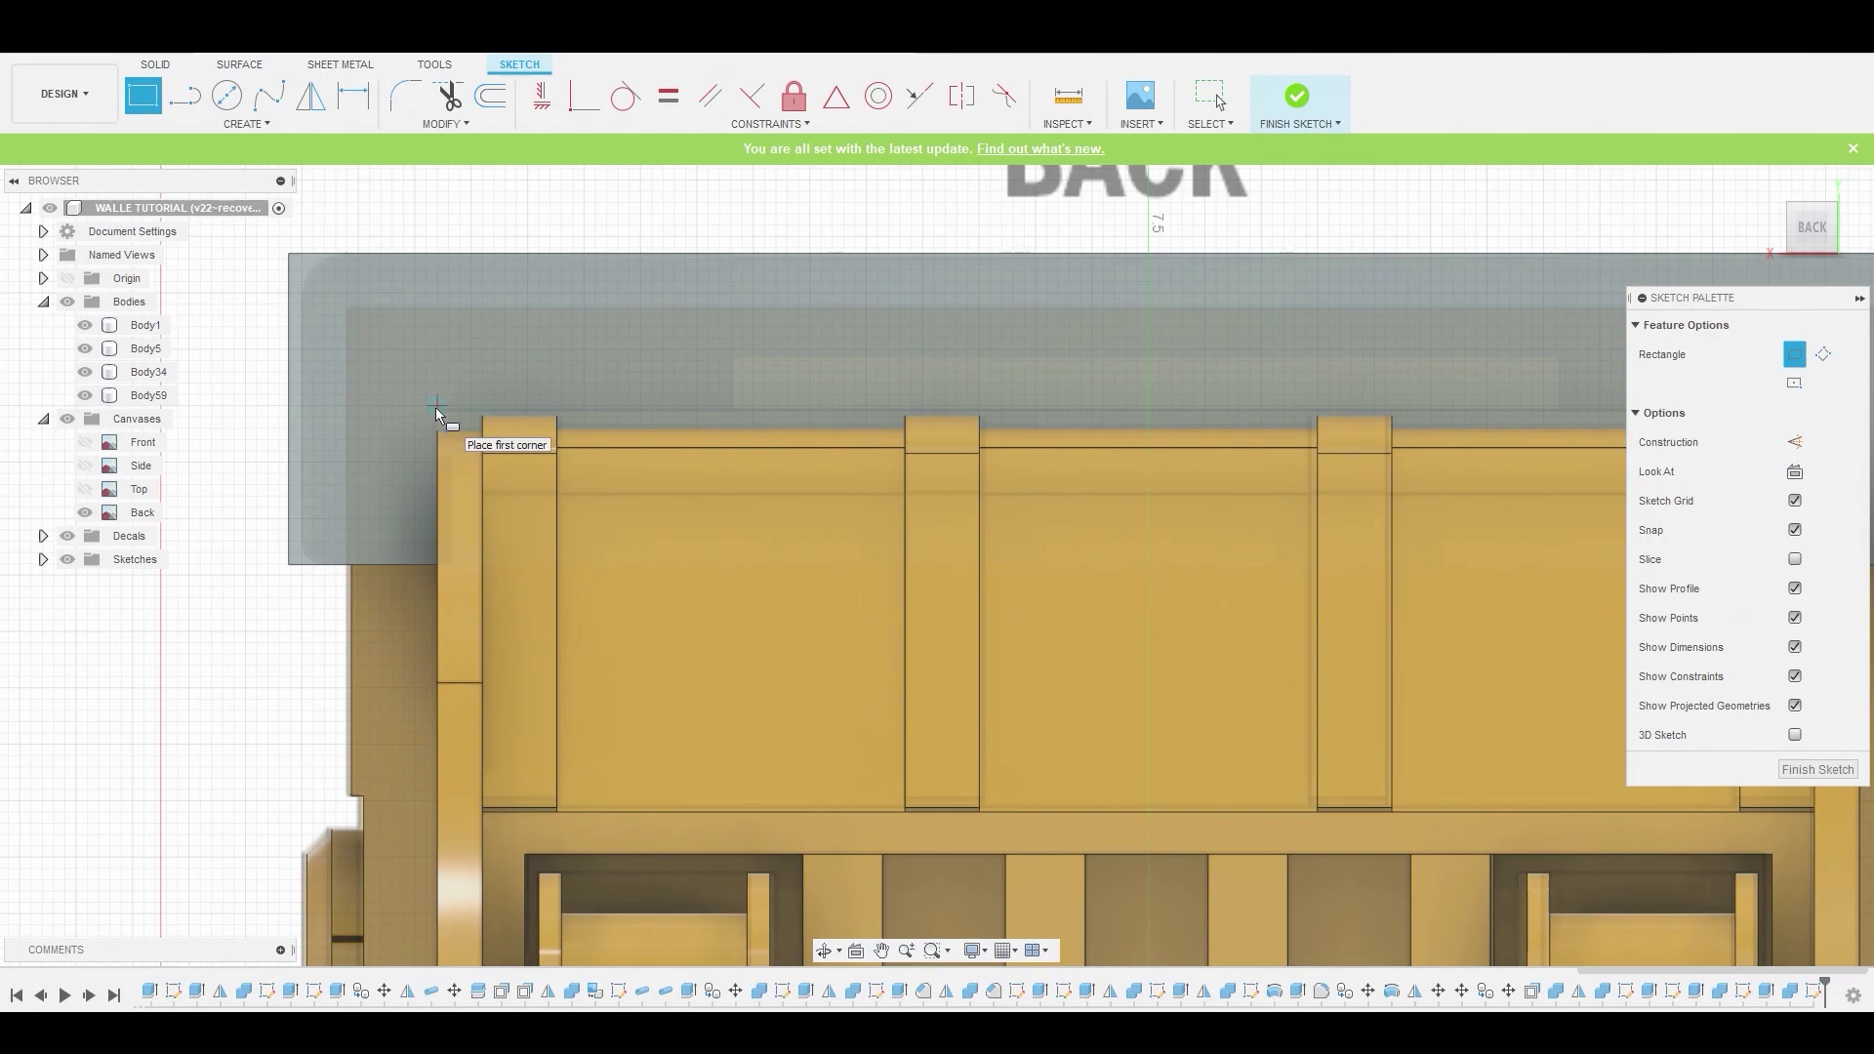
{"action": "scroll", "coordinate": [435, 407], "scroll_direction": "up", "scroll_amount": 3}
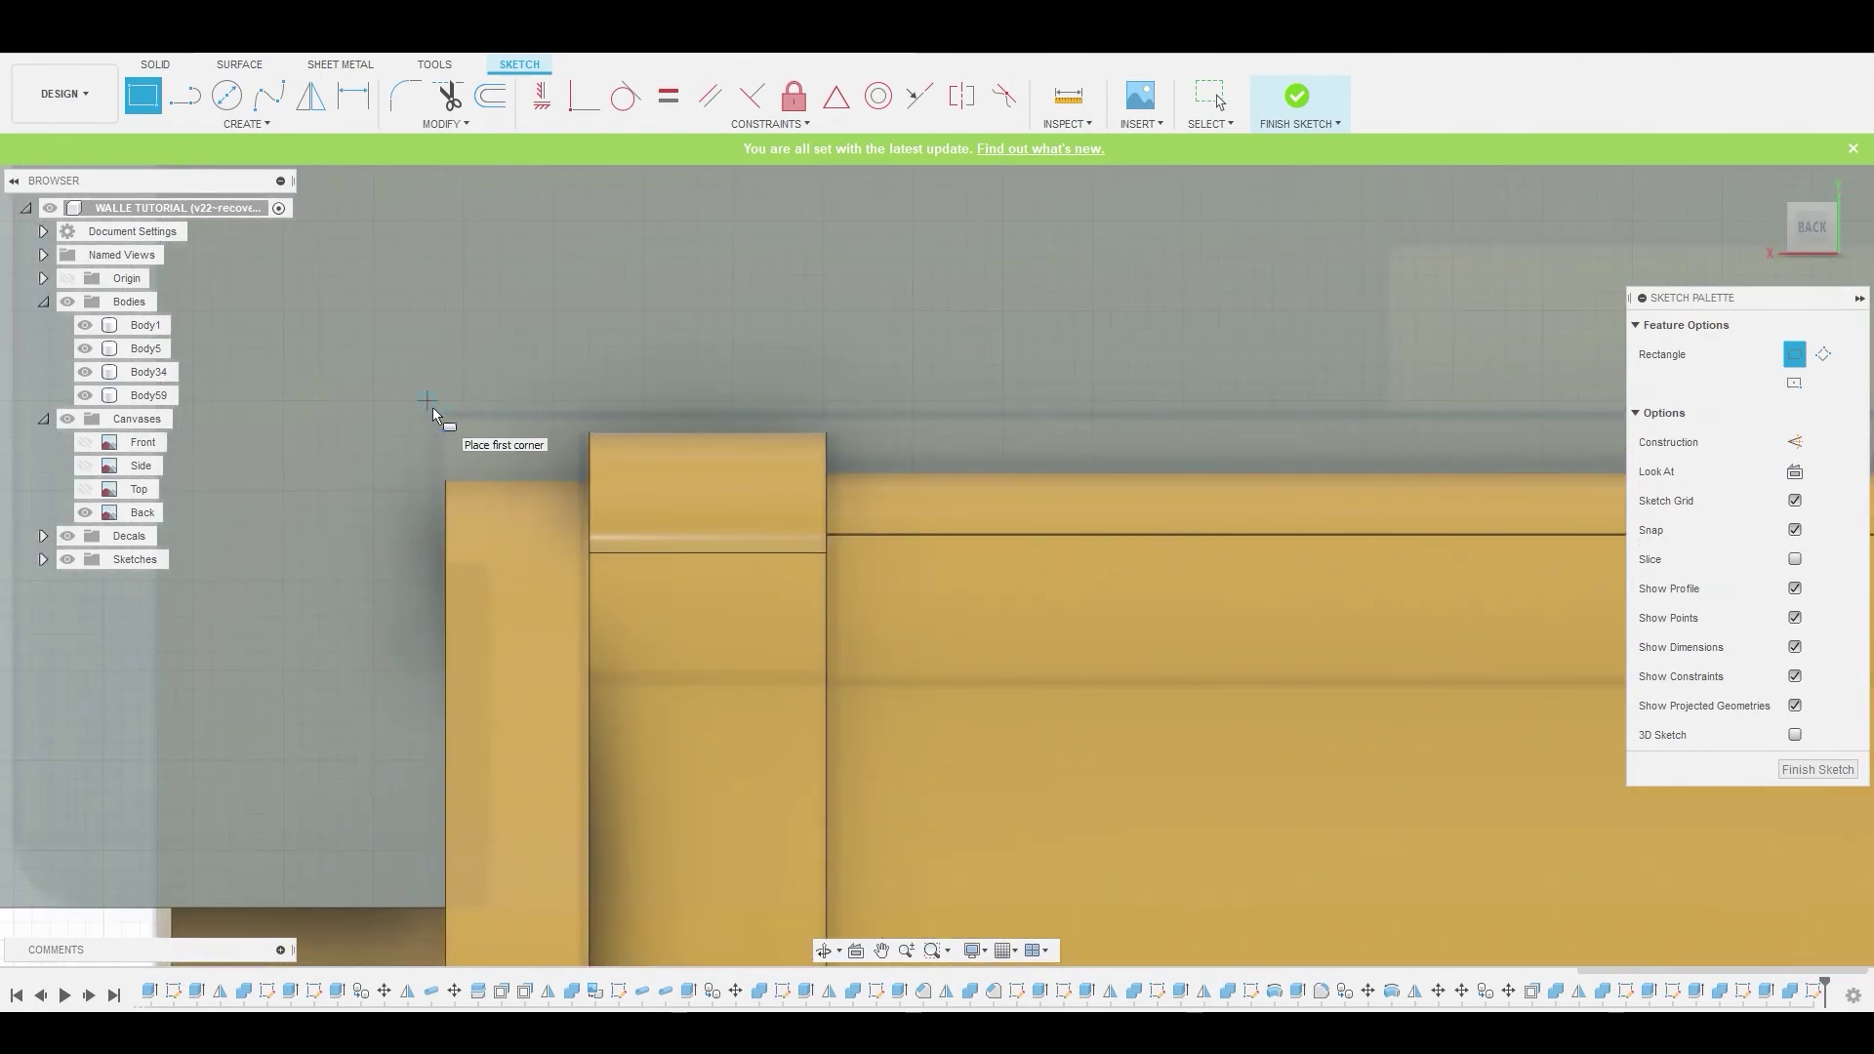
{"action": "left_click", "coordinate": [435, 407]}
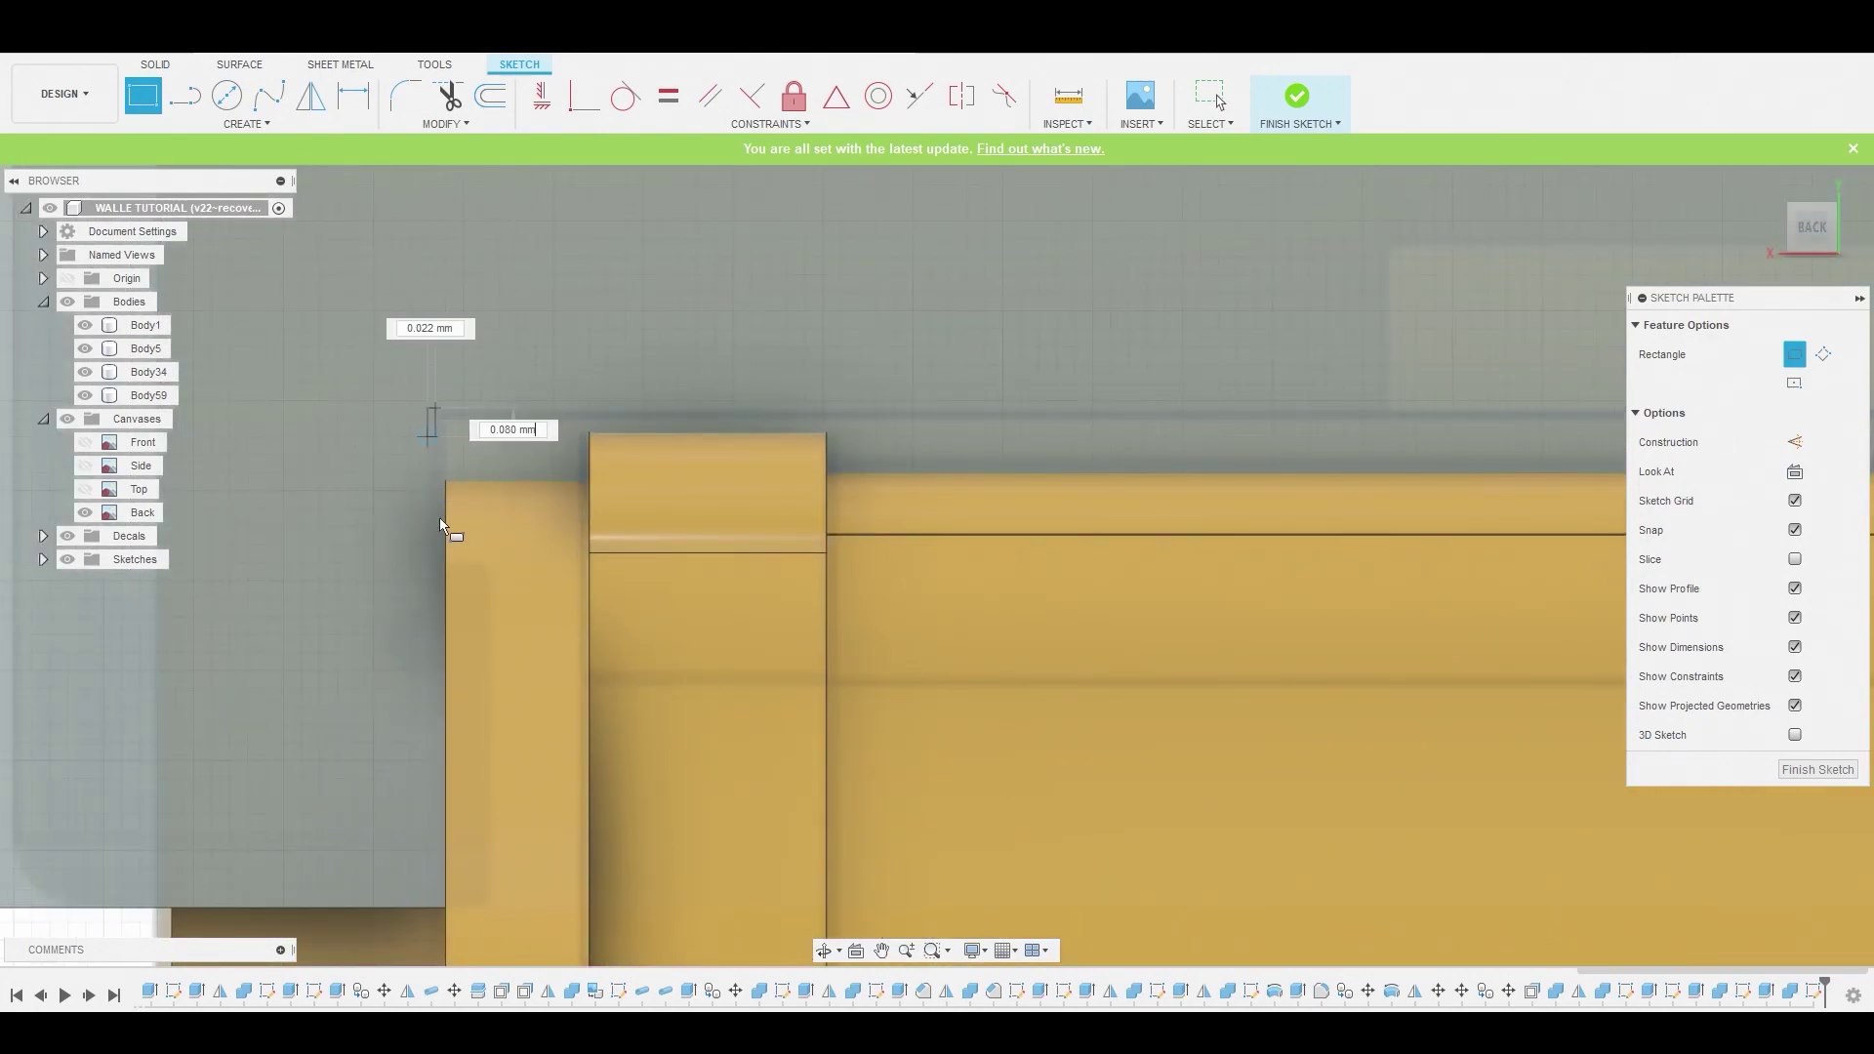
{"action": "scroll", "coordinate": [486, 612], "scroll_direction": "down", "scroll_amount": 5}
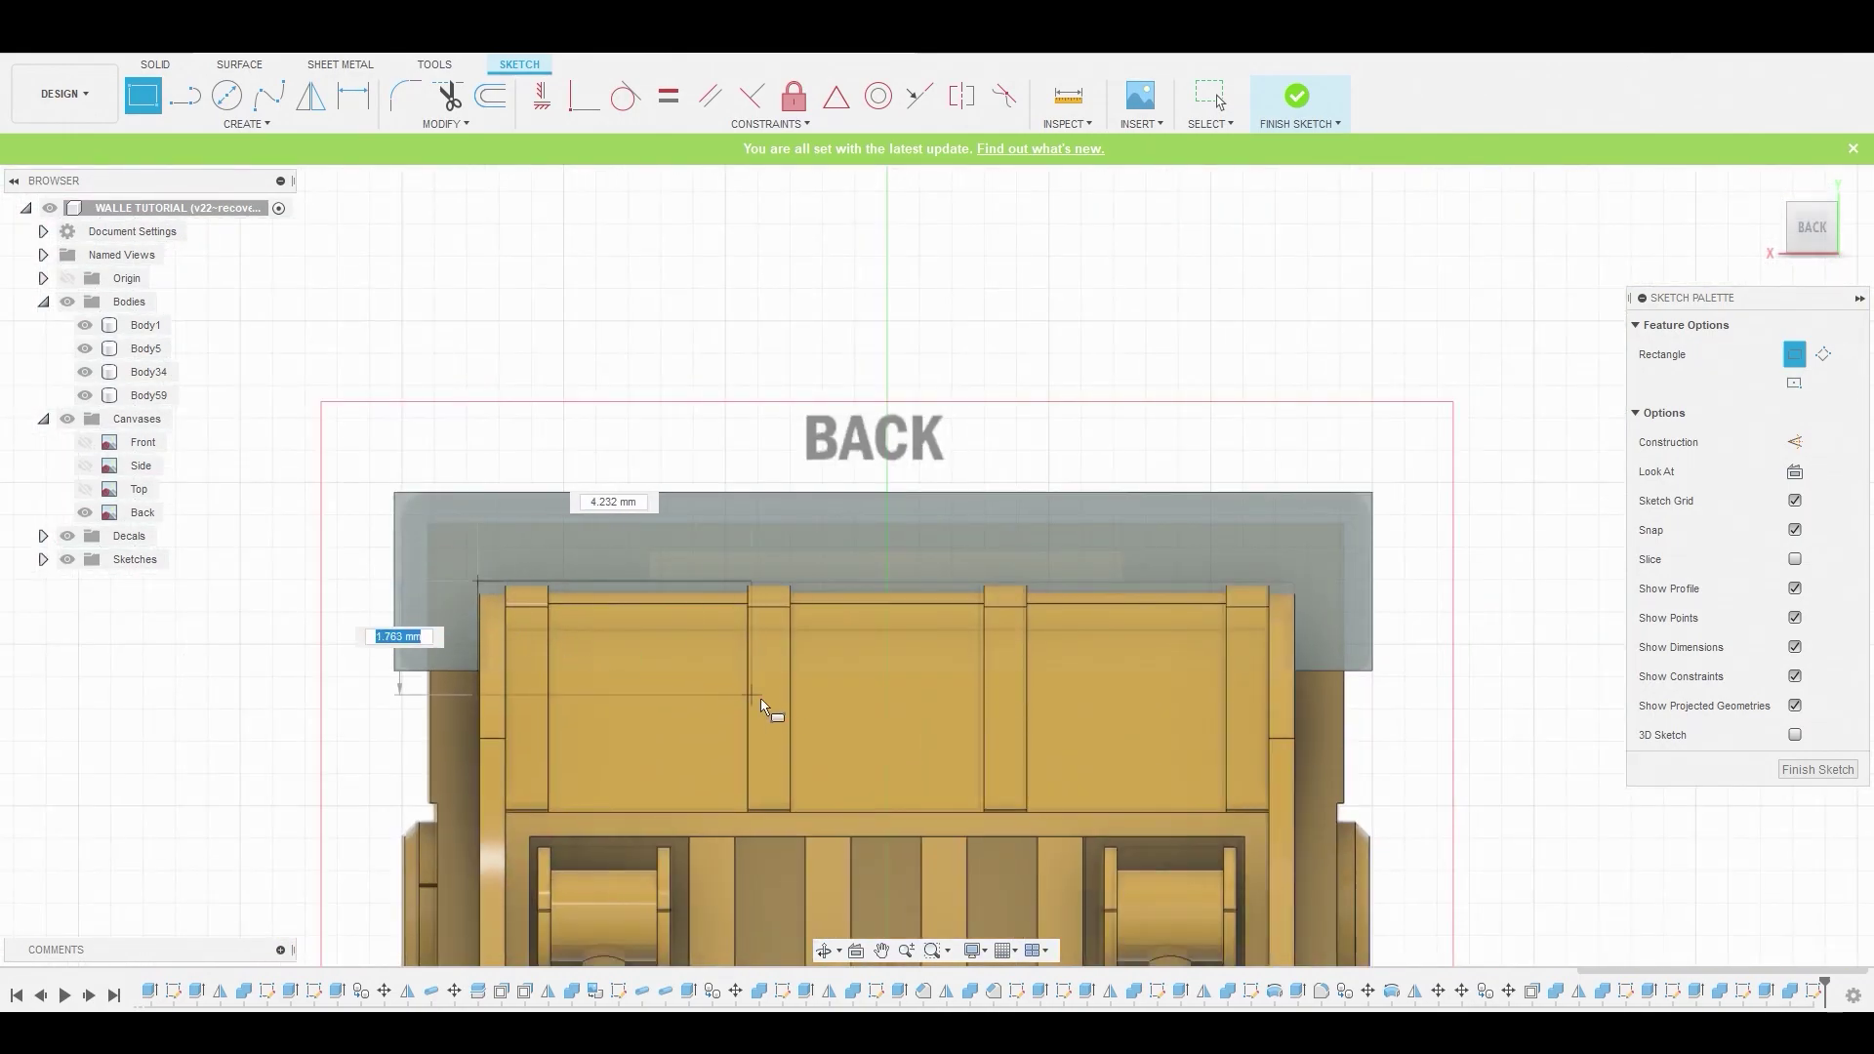
Finish the rectangle with its opposite corner near the centre line
{"action": "left_click", "coordinate": [888, 668]}
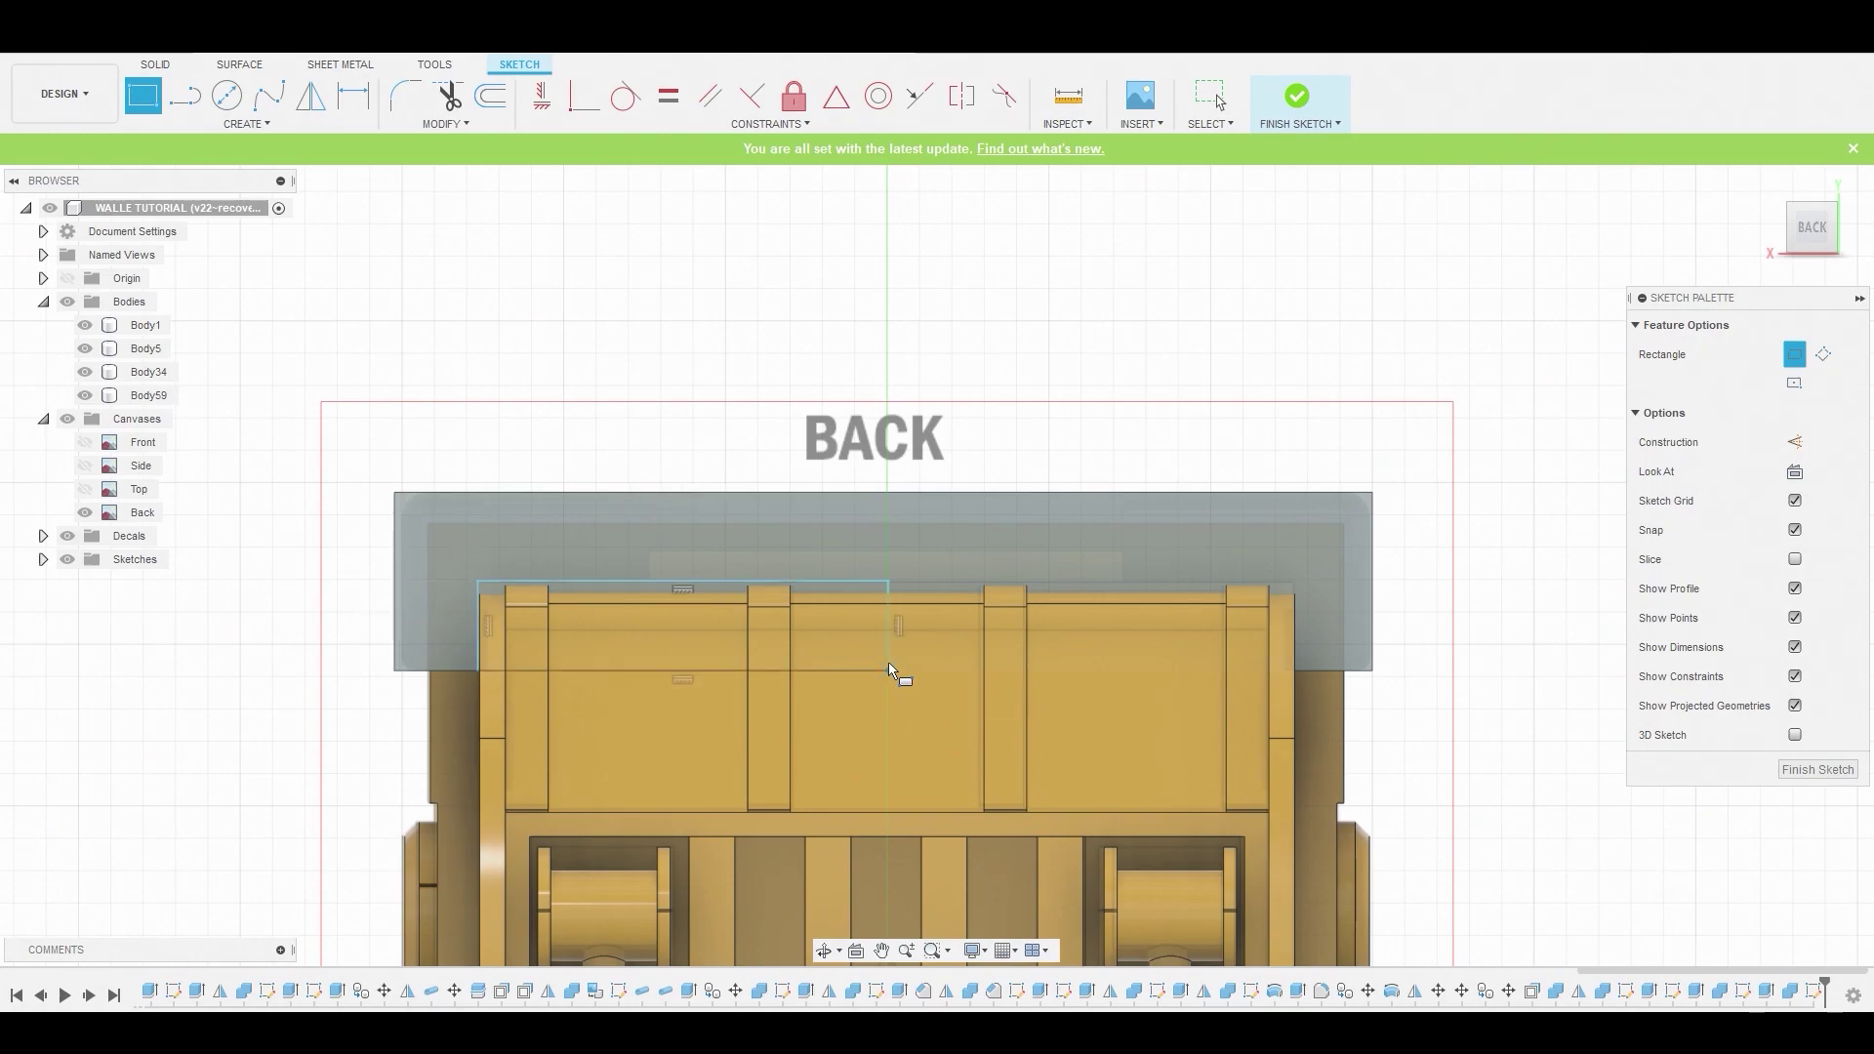
{"action": "right_click", "coordinate": [283, 404]}
{"action": "left_click", "coordinate": [408, 402]}
Mirror the rectangle's lines across the vertical centre line
{"action": "left_click", "coordinate": [217, 127]}
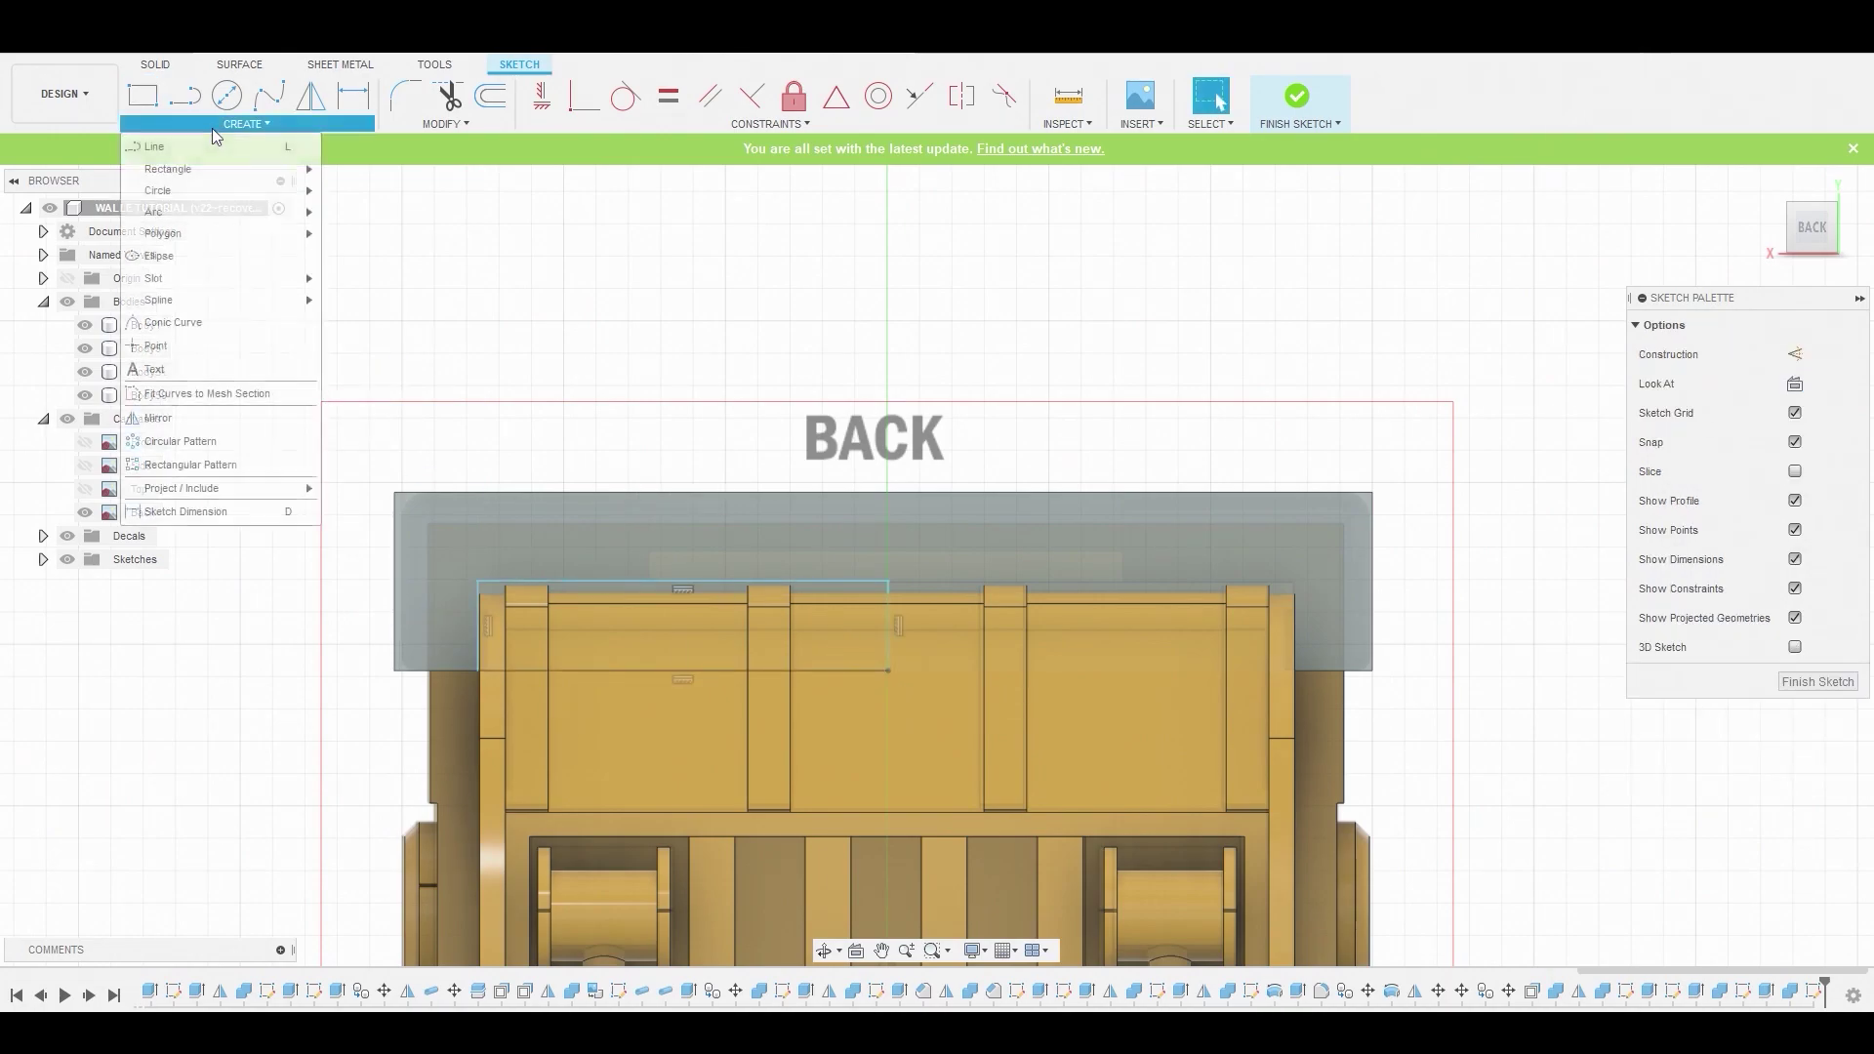
{"action": "left_click", "coordinate": [195, 418]}
{"action": "left_click", "coordinate": [533, 583]}
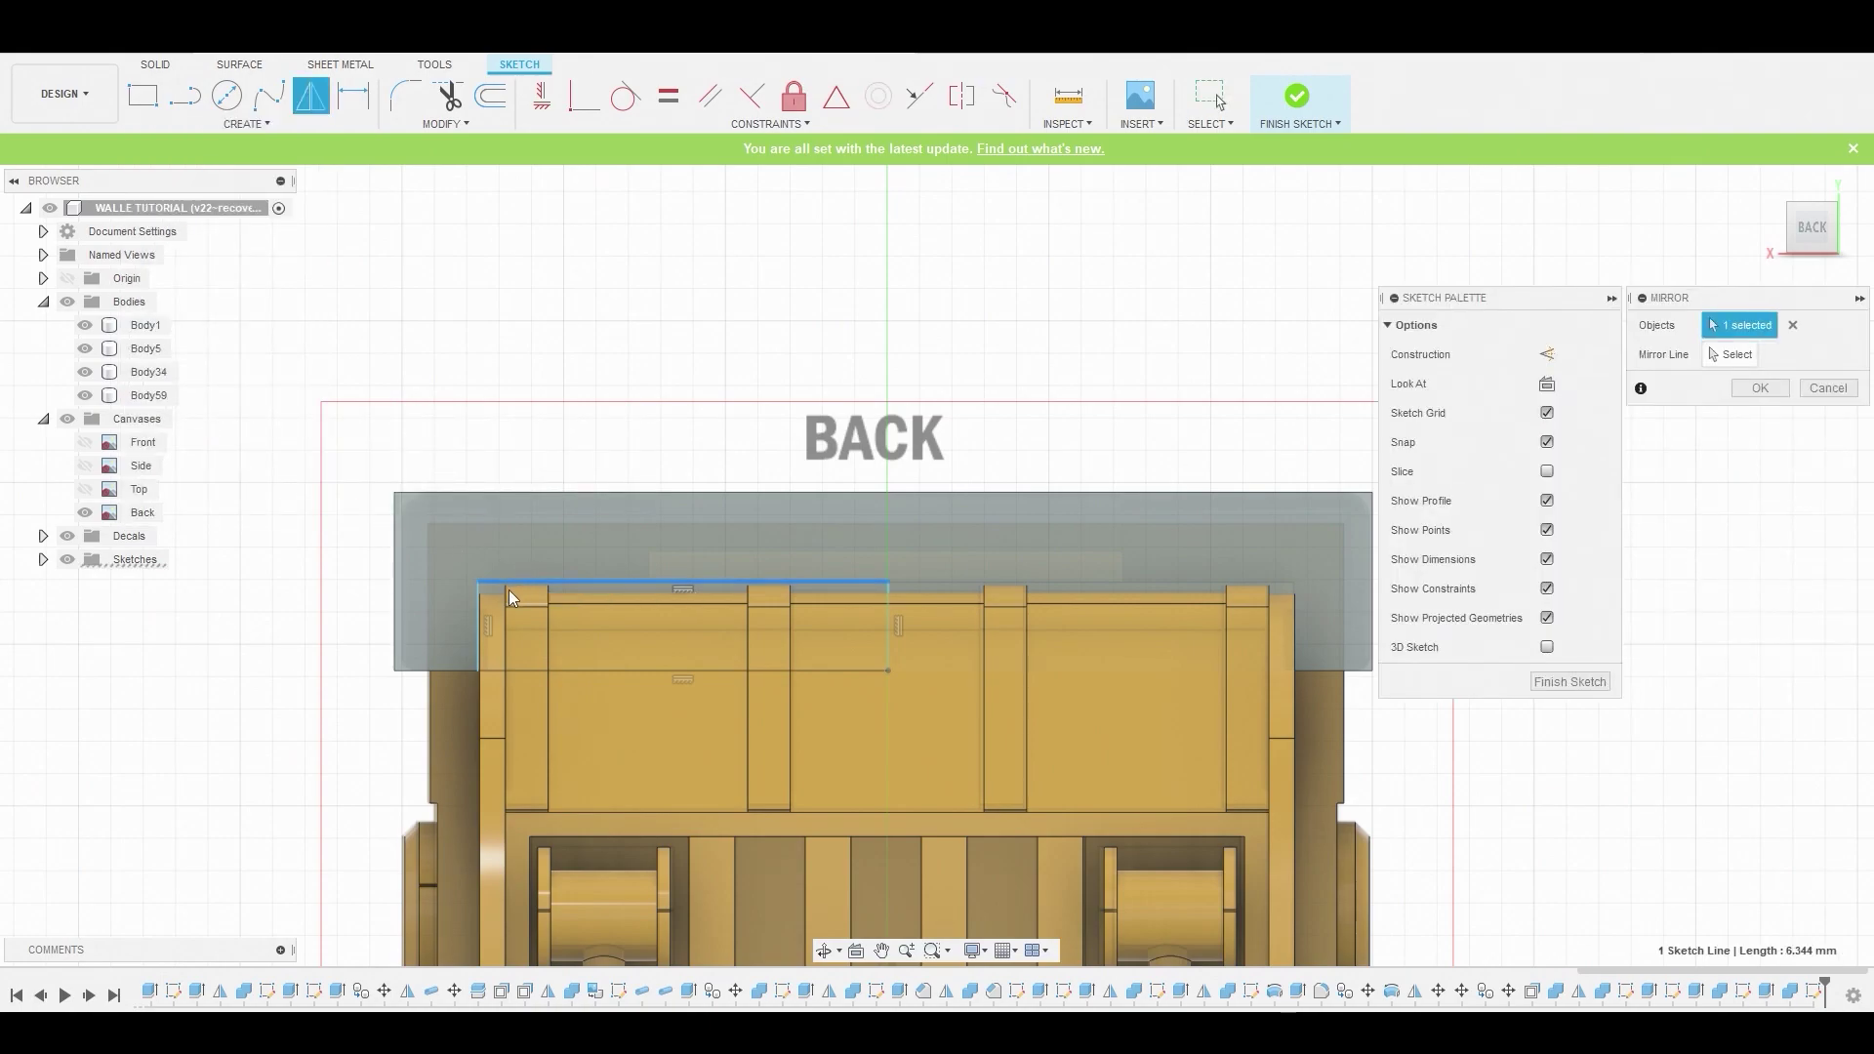
{"action": "left_click", "coordinate": [564, 670]}
{"action": "left_click", "coordinate": [1715, 357]}
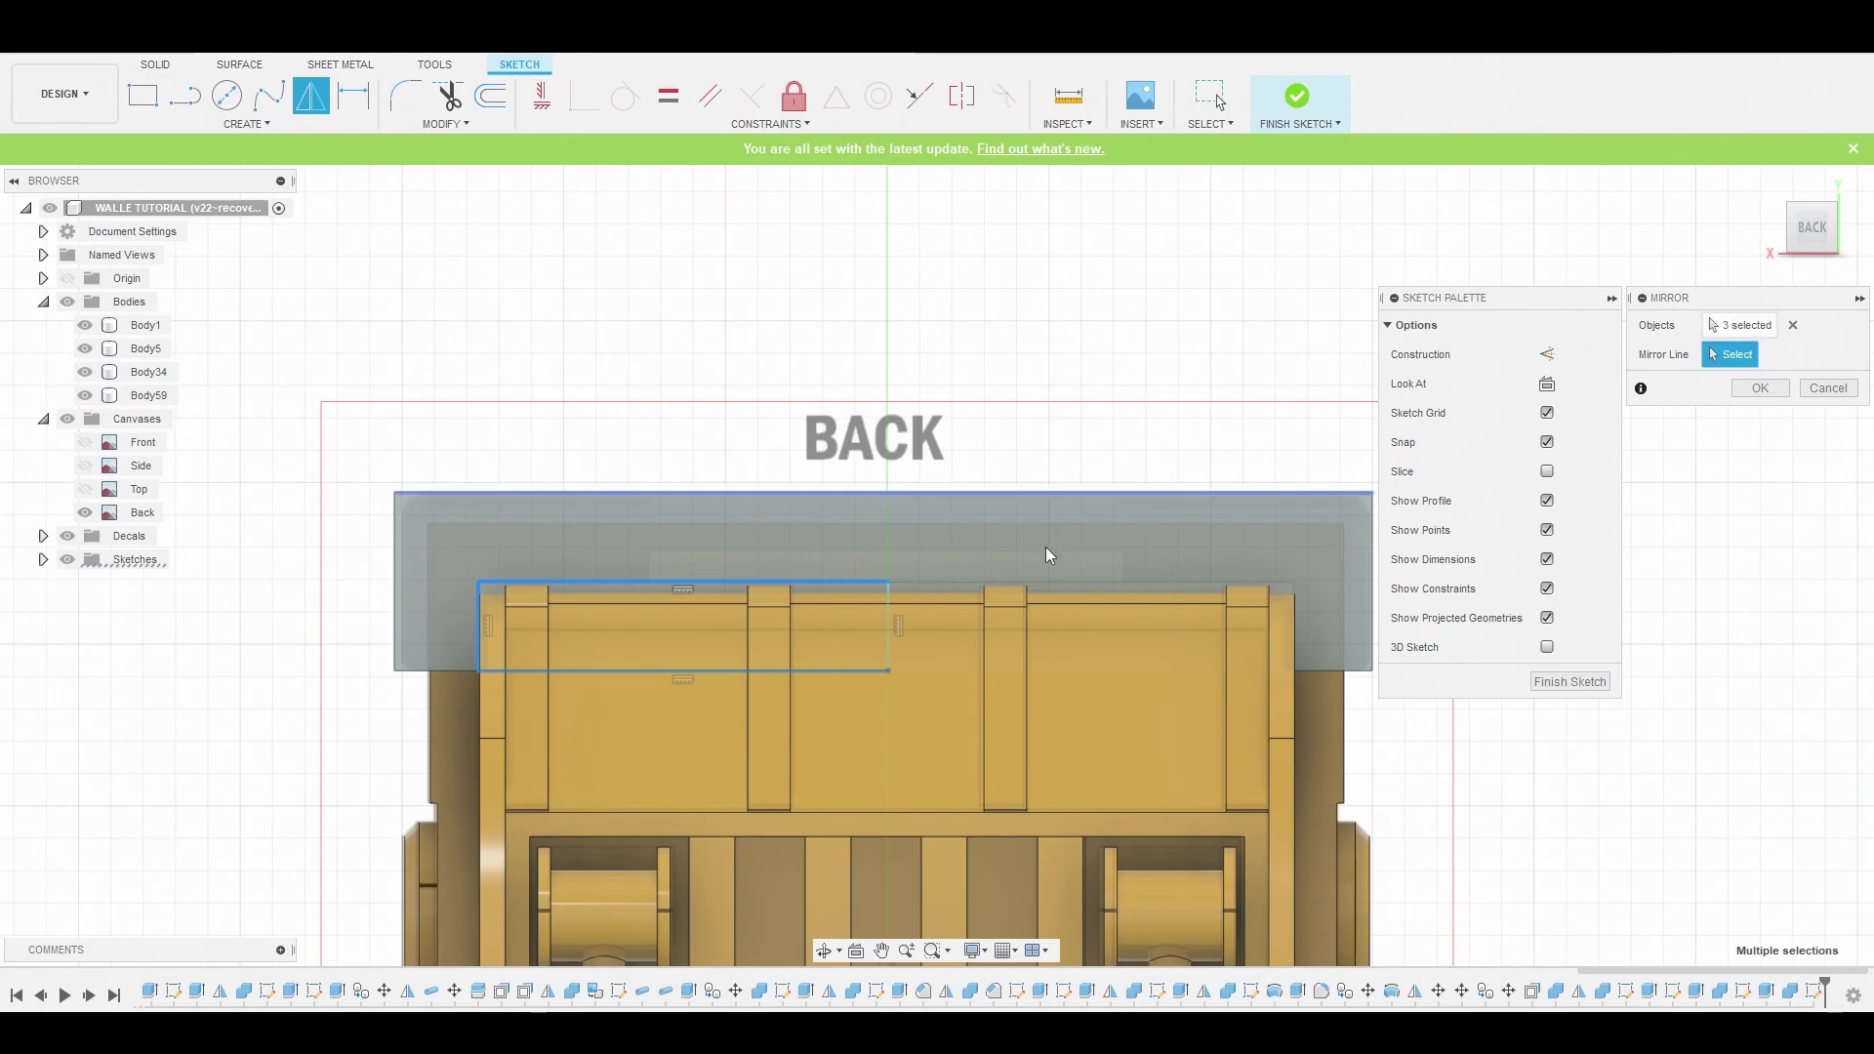
{"action": "left_click", "coordinate": [887, 635]}
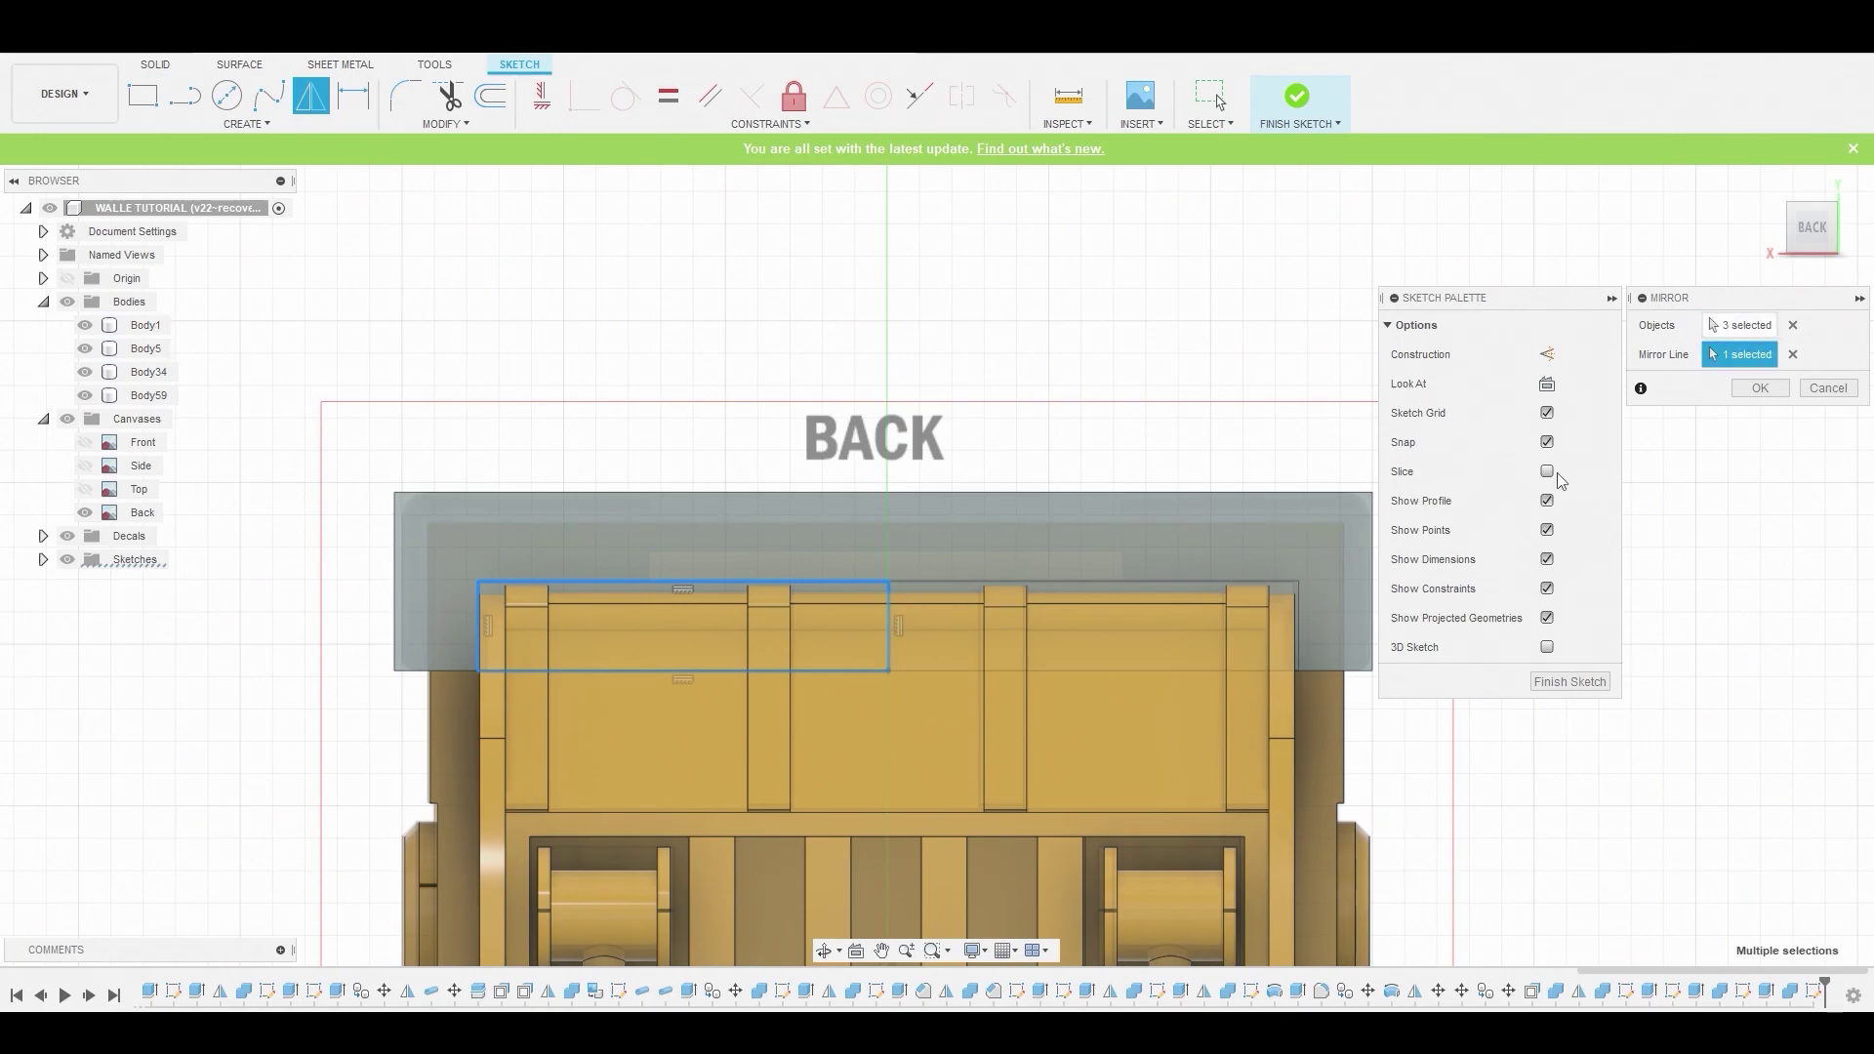
{"action": "left_click", "coordinate": [1749, 389]}
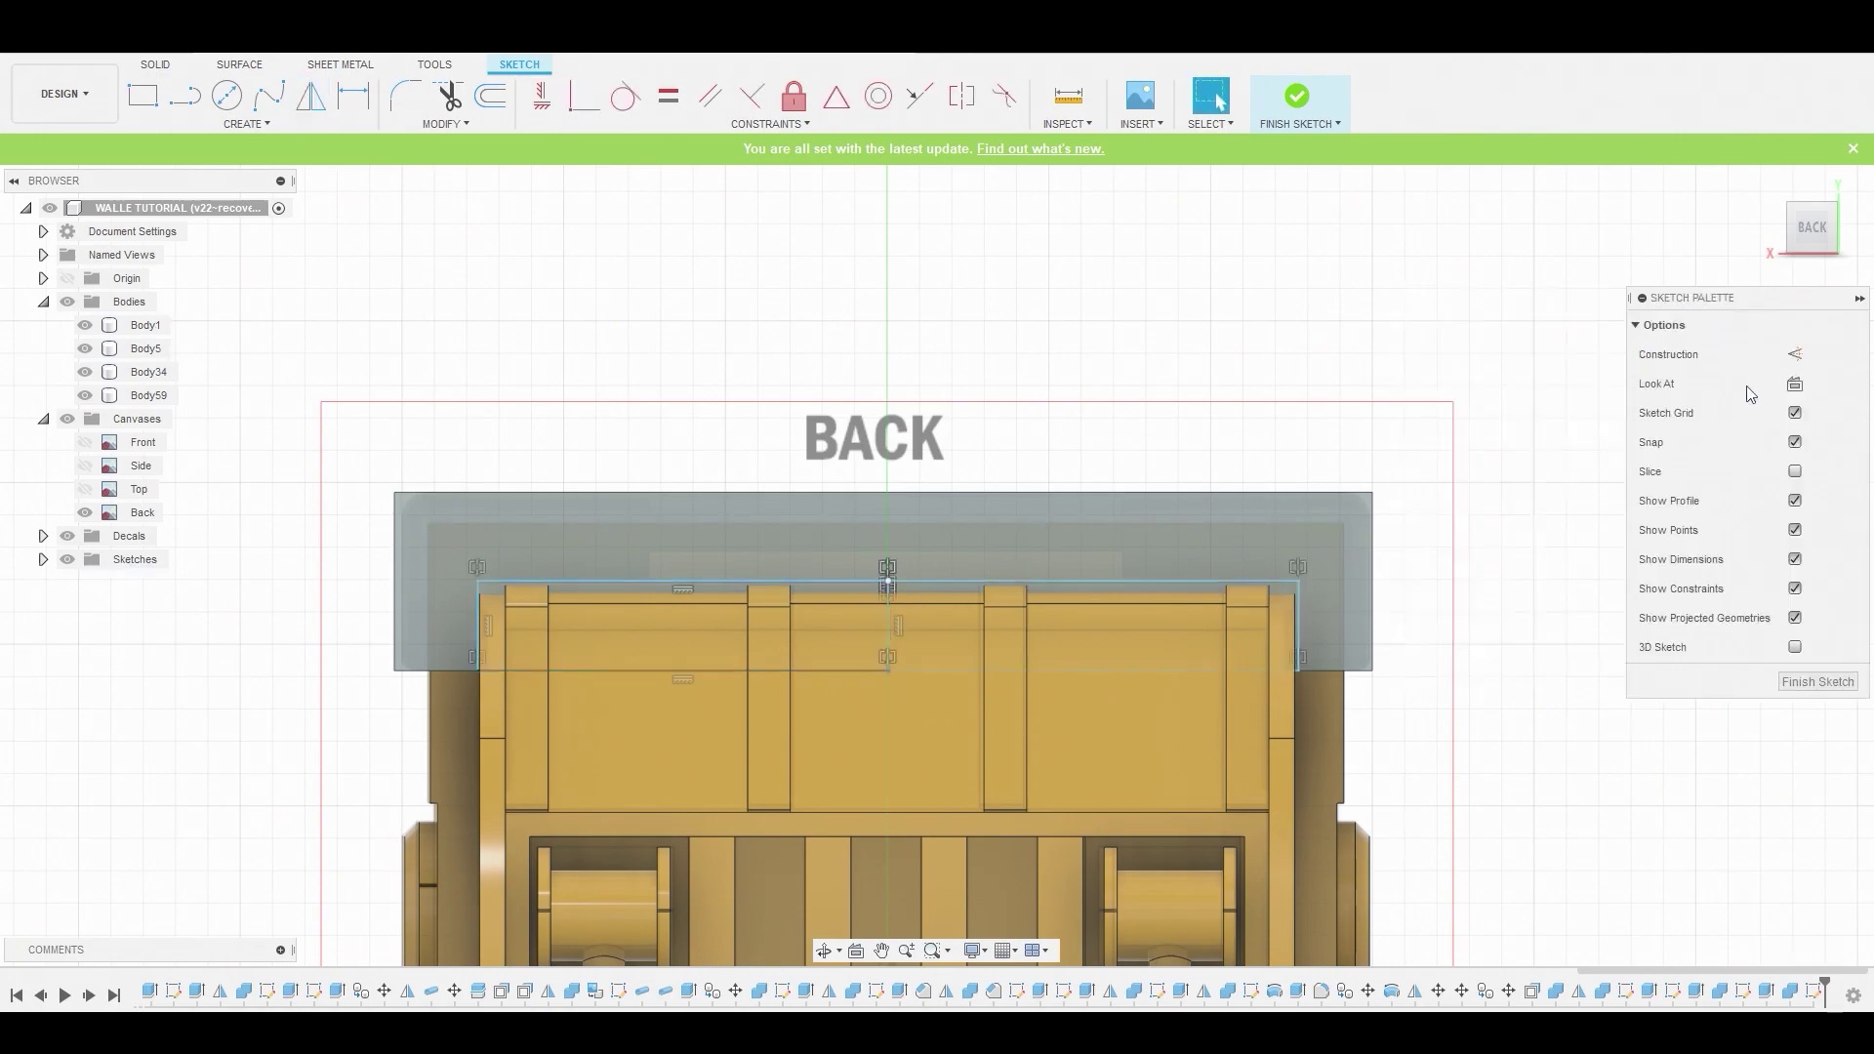
Select both rectangle profiles and start an Extrude on them
{"action": "left_click", "coordinate": [1072, 603]}
{"action": "left_click", "coordinate": [1101, 712]}
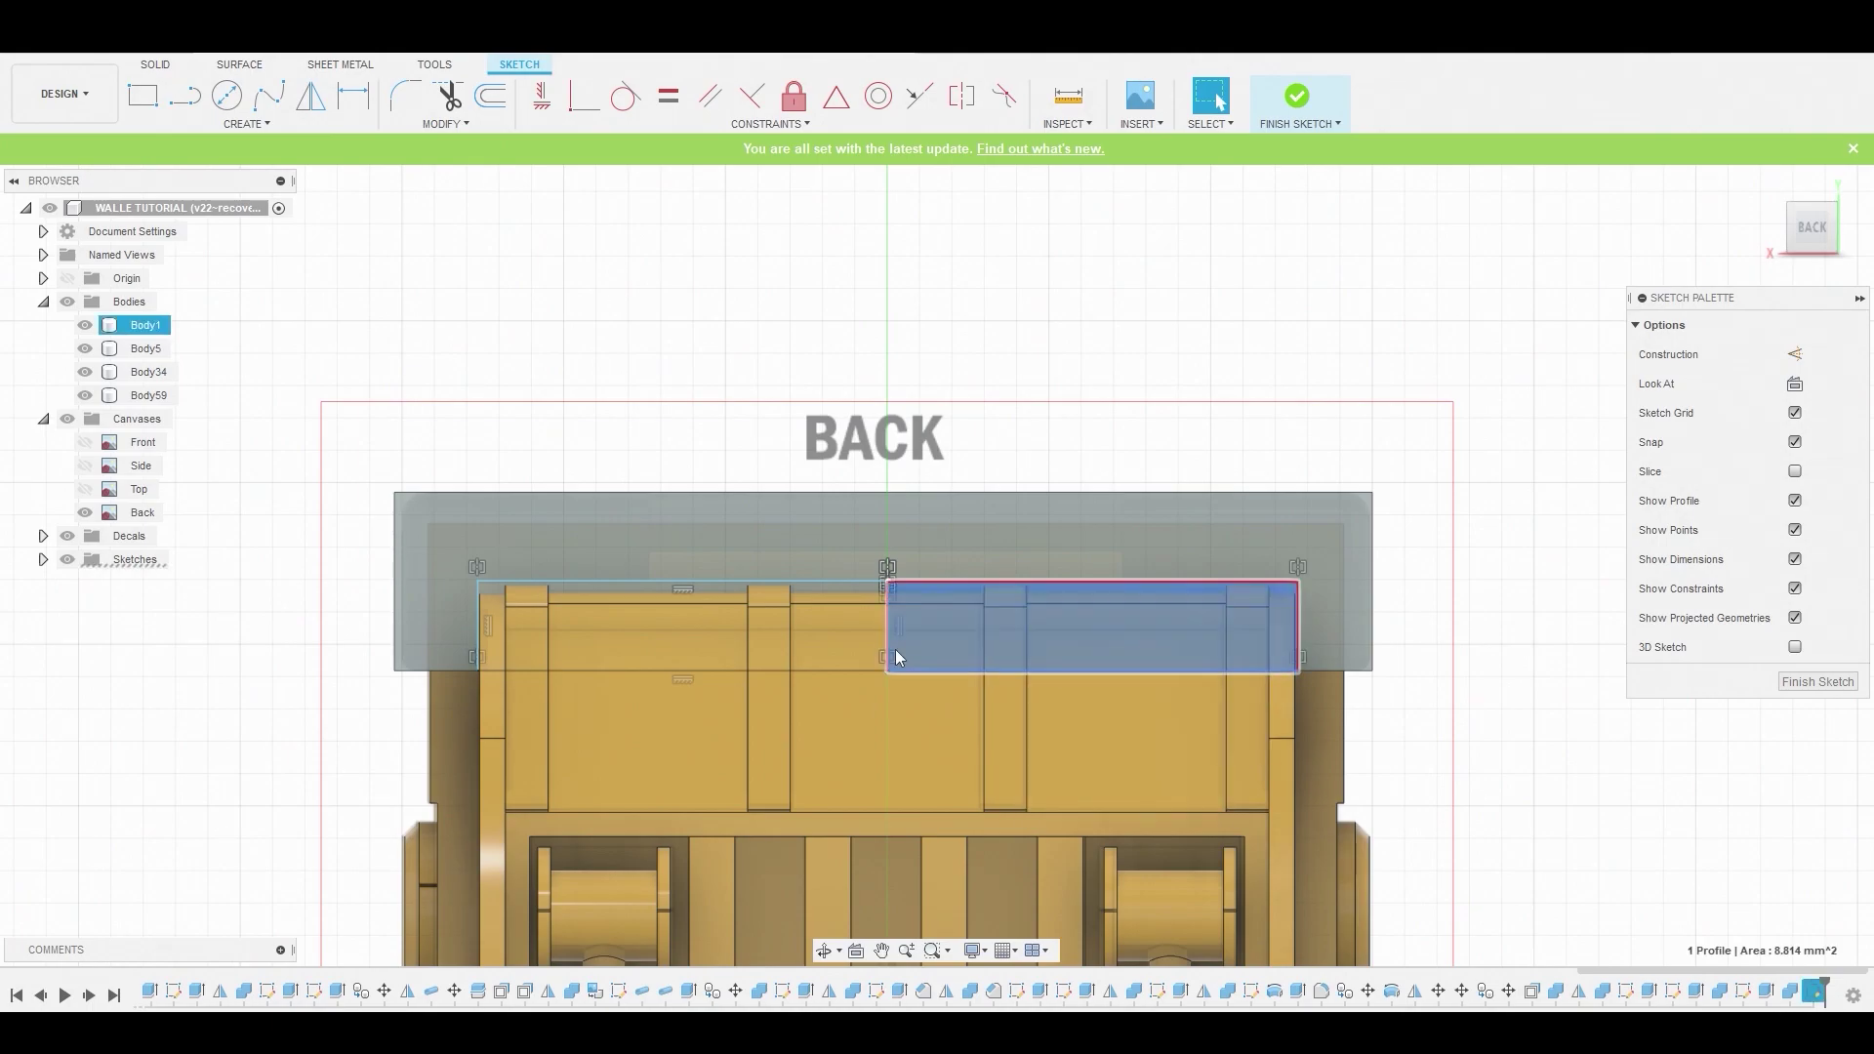
{"action": "left_click", "coordinate": [582, 589], "text": "shift"}
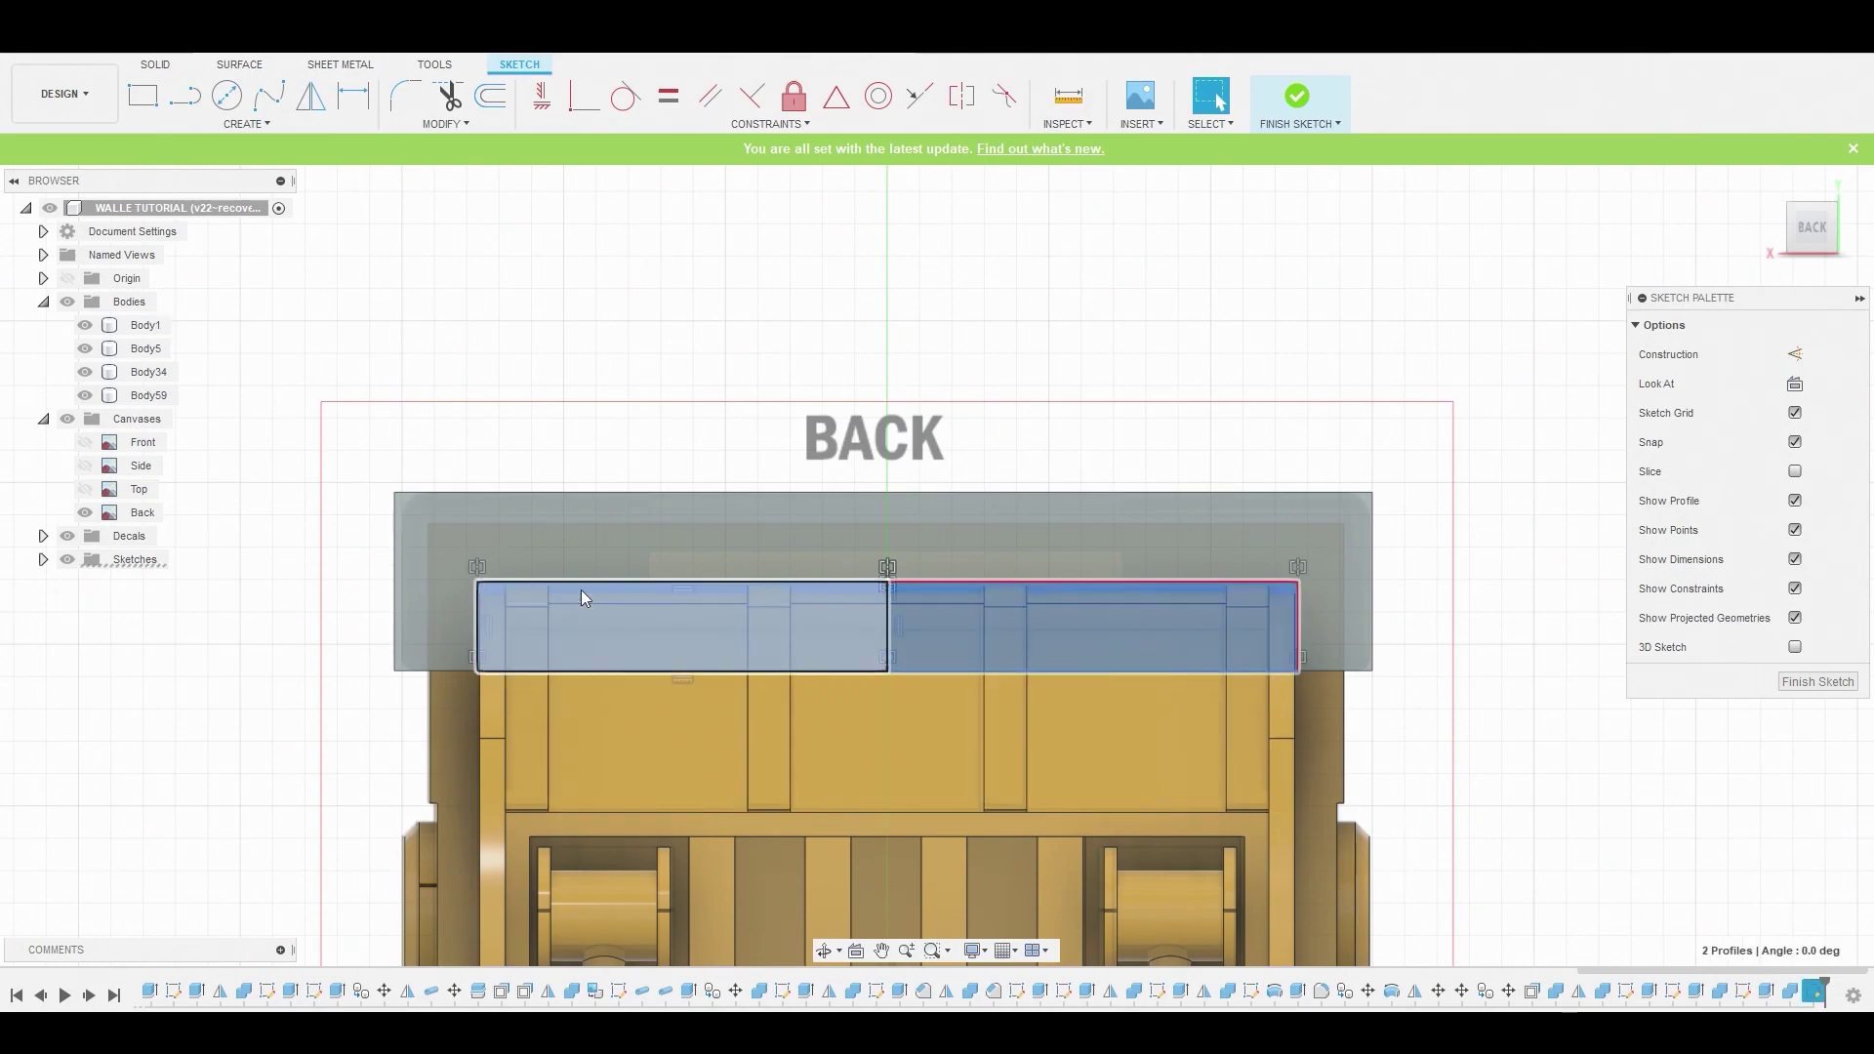
{"action": "right_click", "coordinate": [582, 597]}
{"action": "left_click", "coordinate": [625, 532]}
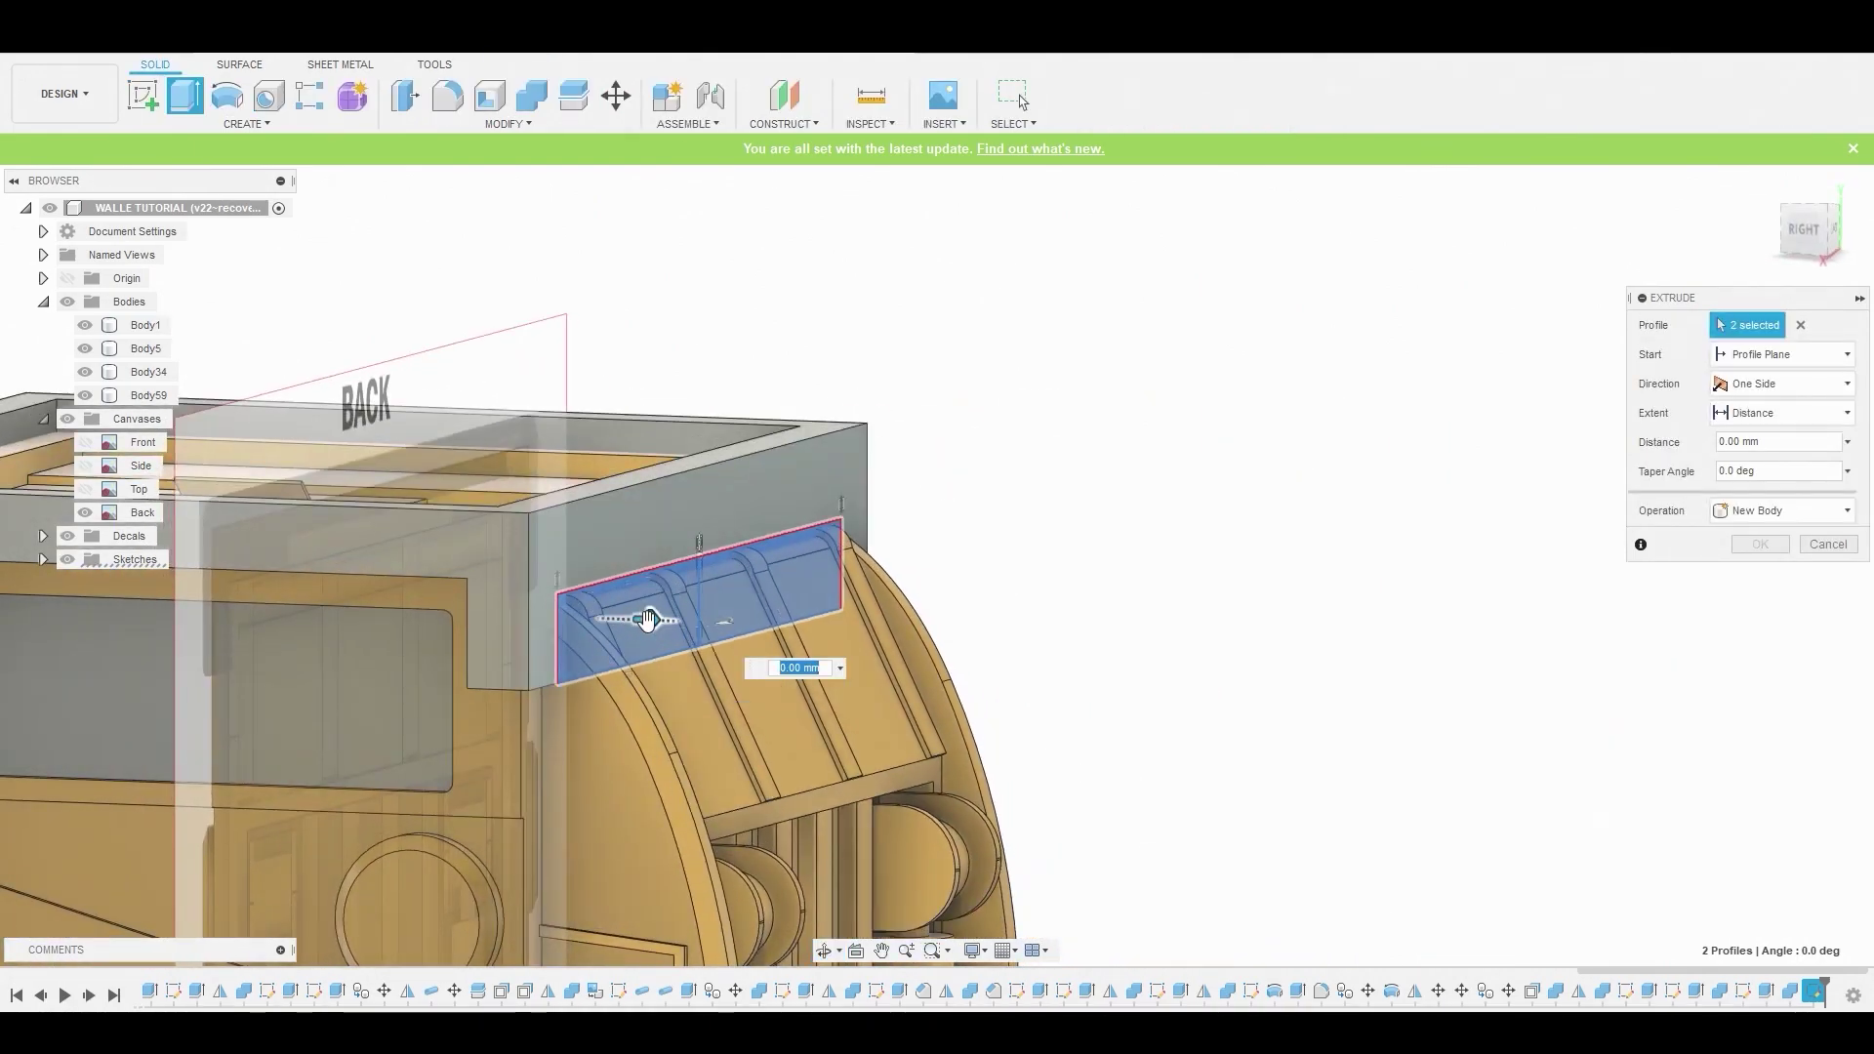
Extrude the two profiles -3.044 mm into the frame as a new body, Body64
{"action": "left_click_drag", "start_coordinate": [647, 619], "coordinate": [422, 612]}
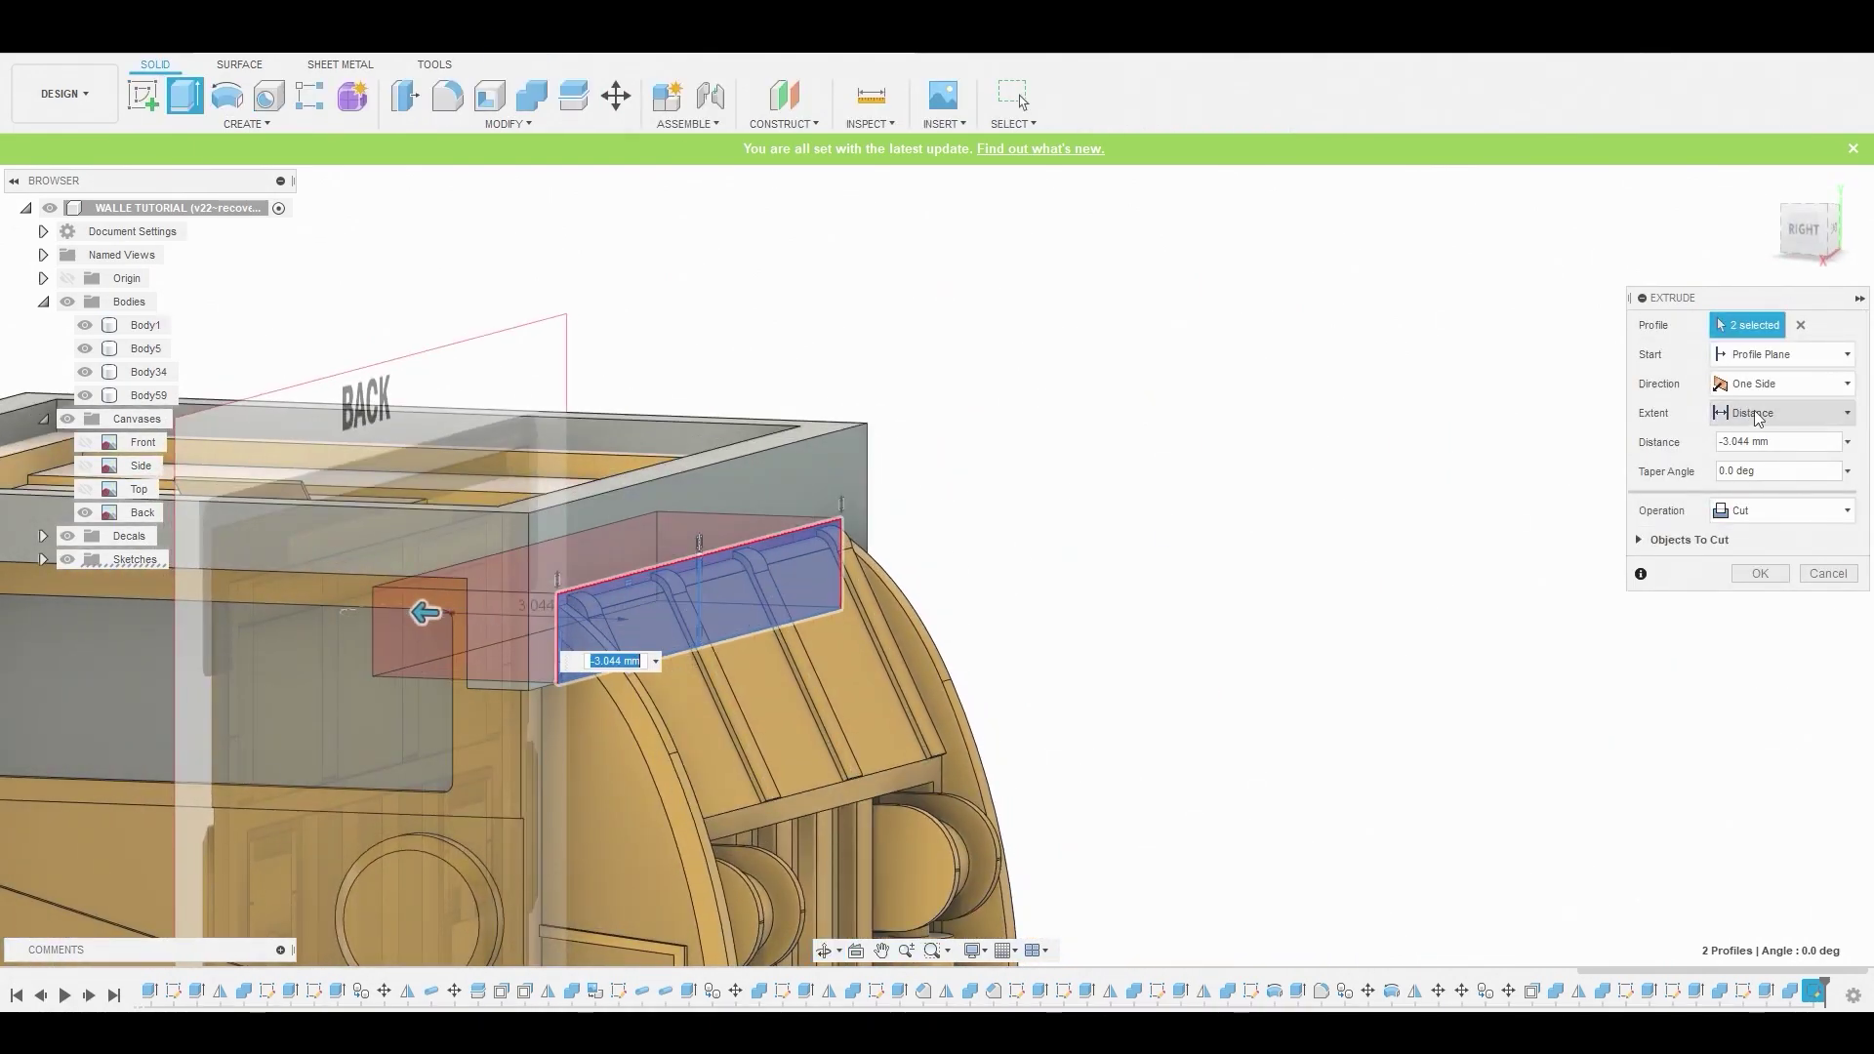
{"action": "left_click", "coordinate": [1790, 506]}
{"action": "left_click", "coordinate": [1767, 607]}
{"action": "left_click", "coordinate": [1760, 544]}
Combine-cut Body64 from the top frame Body59, then select the frame's back face
{"action": "left_click", "coordinate": [532, 95]}
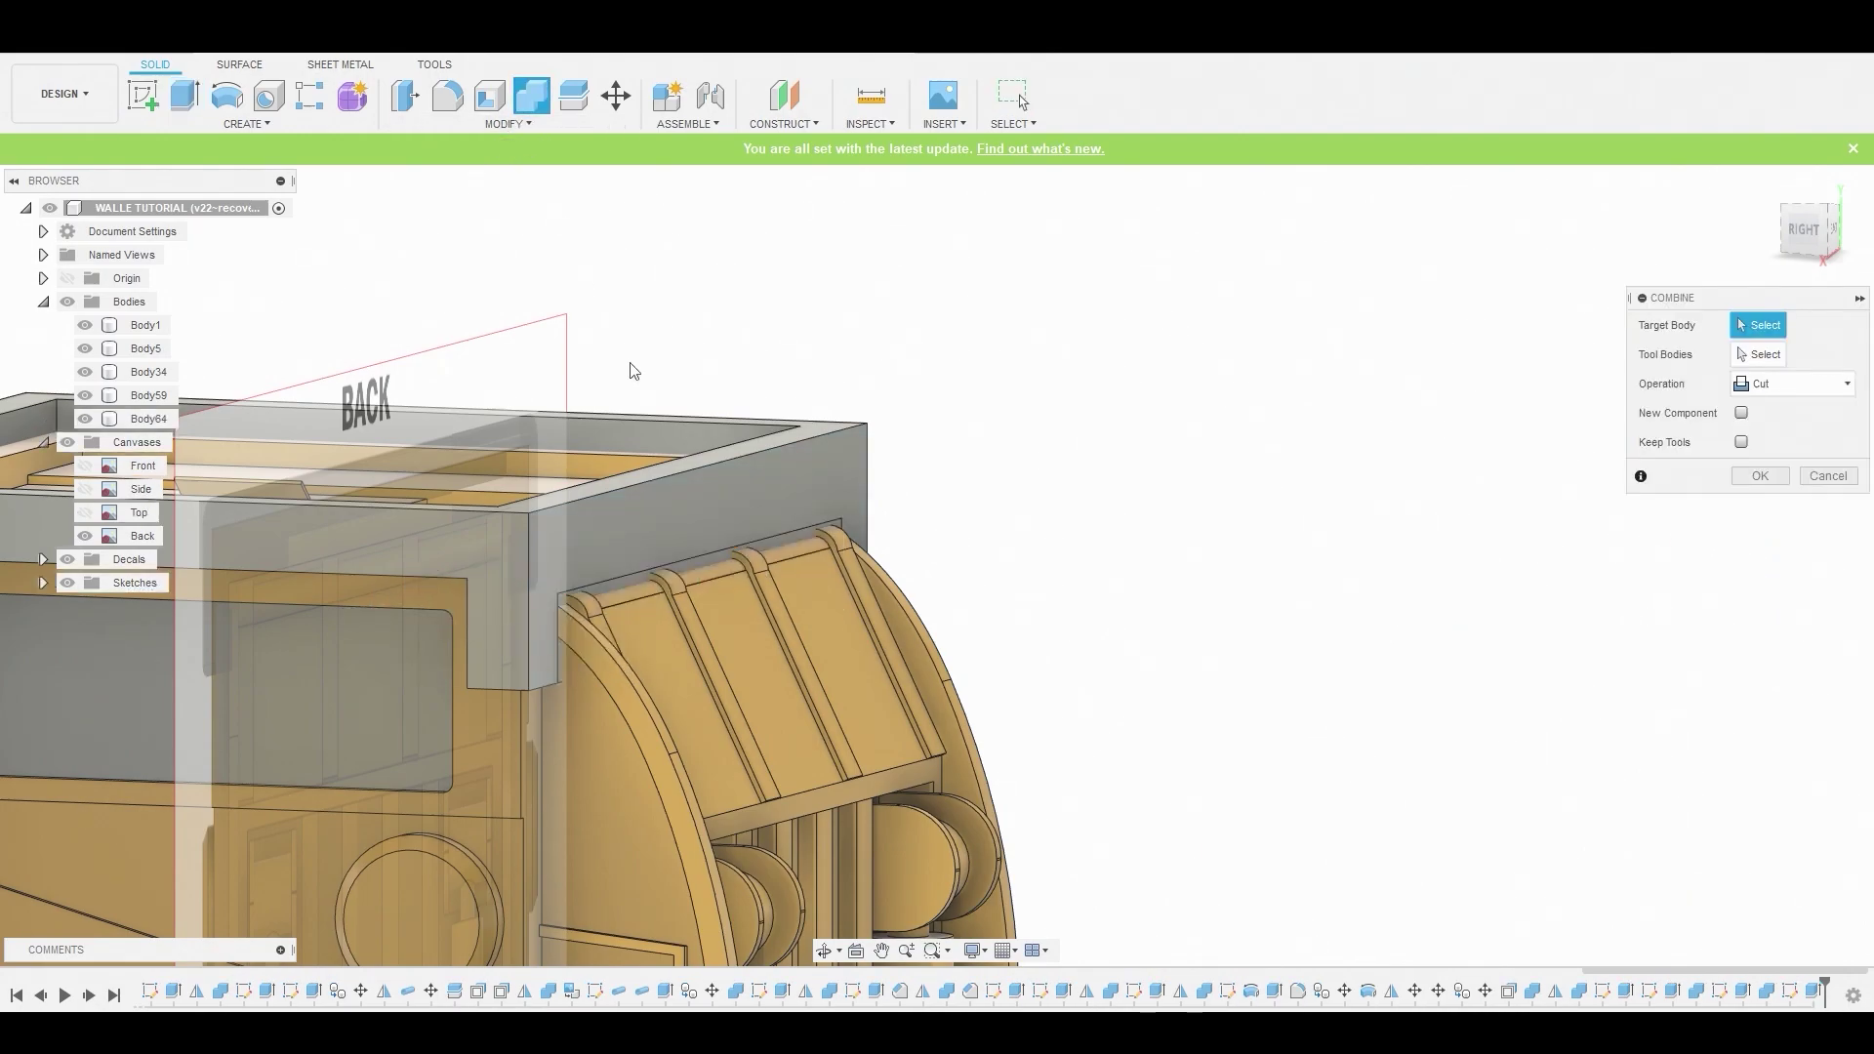
{"action": "left_click", "coordinate": [794, 451]}
{"action": "left_click", "coordinate": [646, 584]}
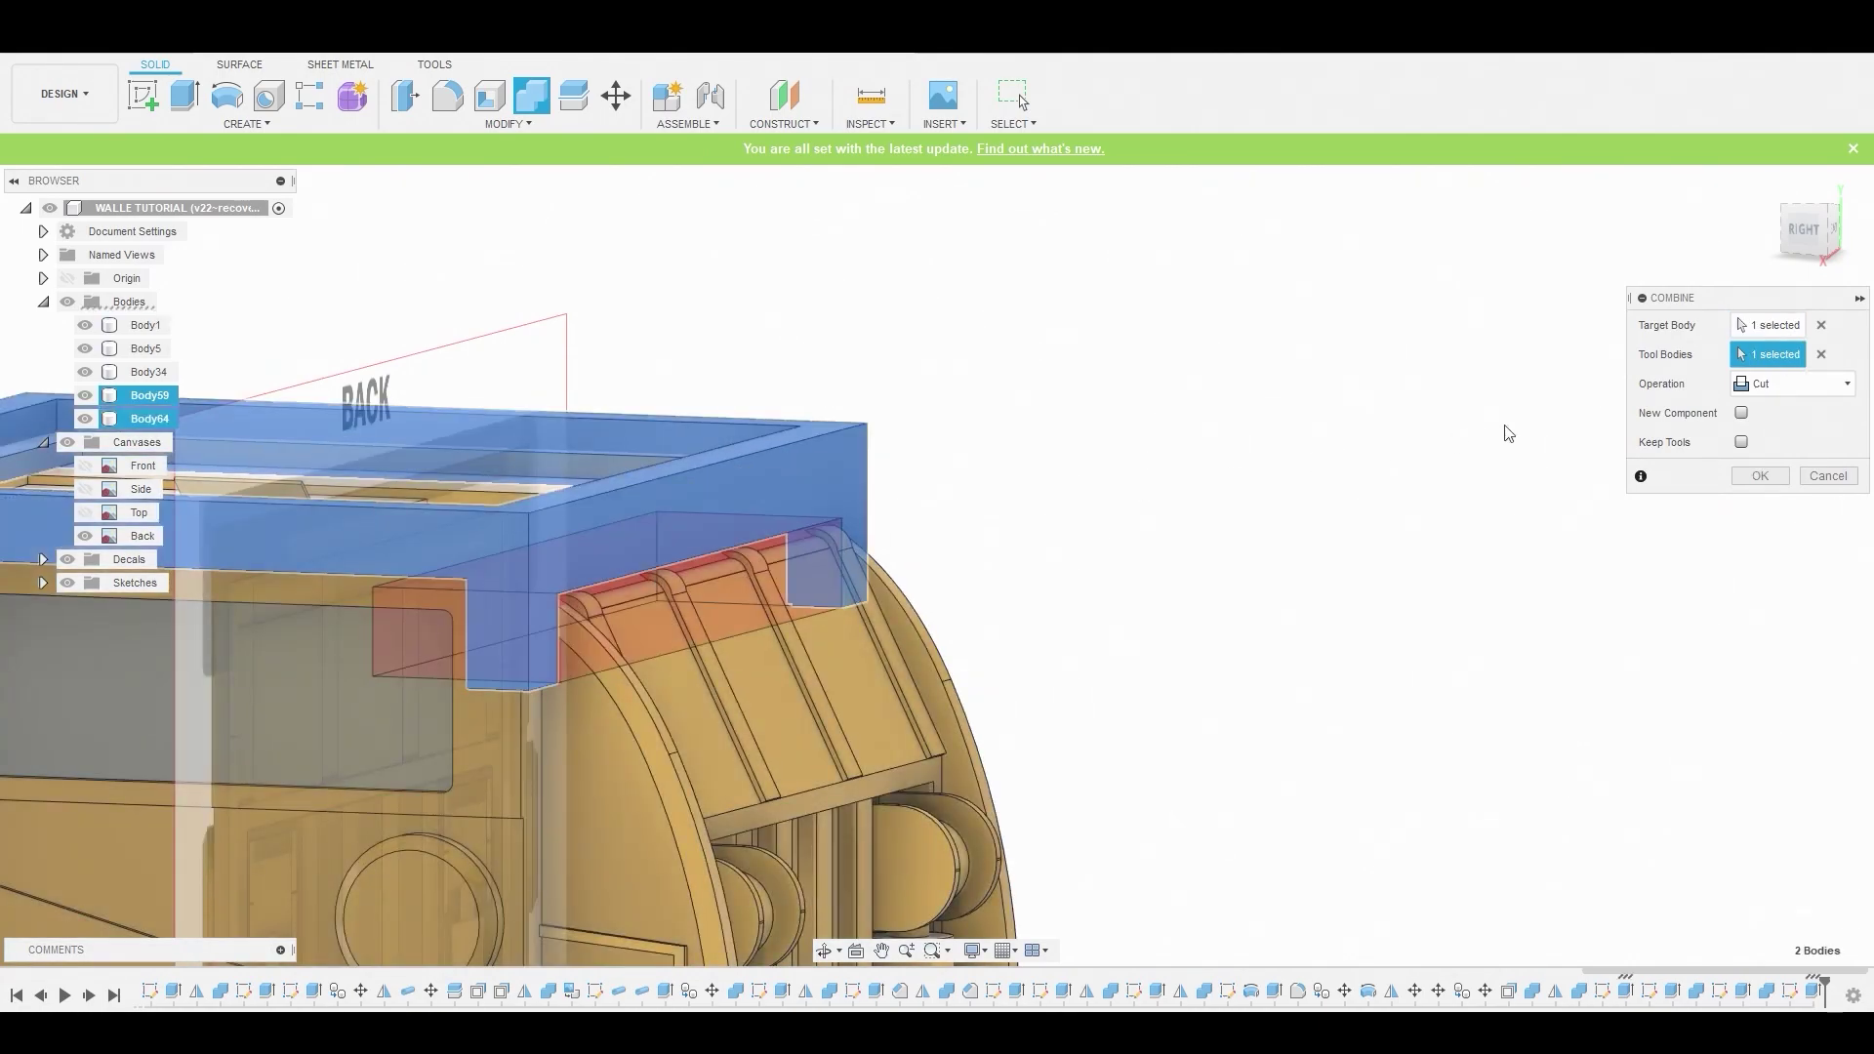
{"action": "left_click", "coordinate": [1760, 477]}
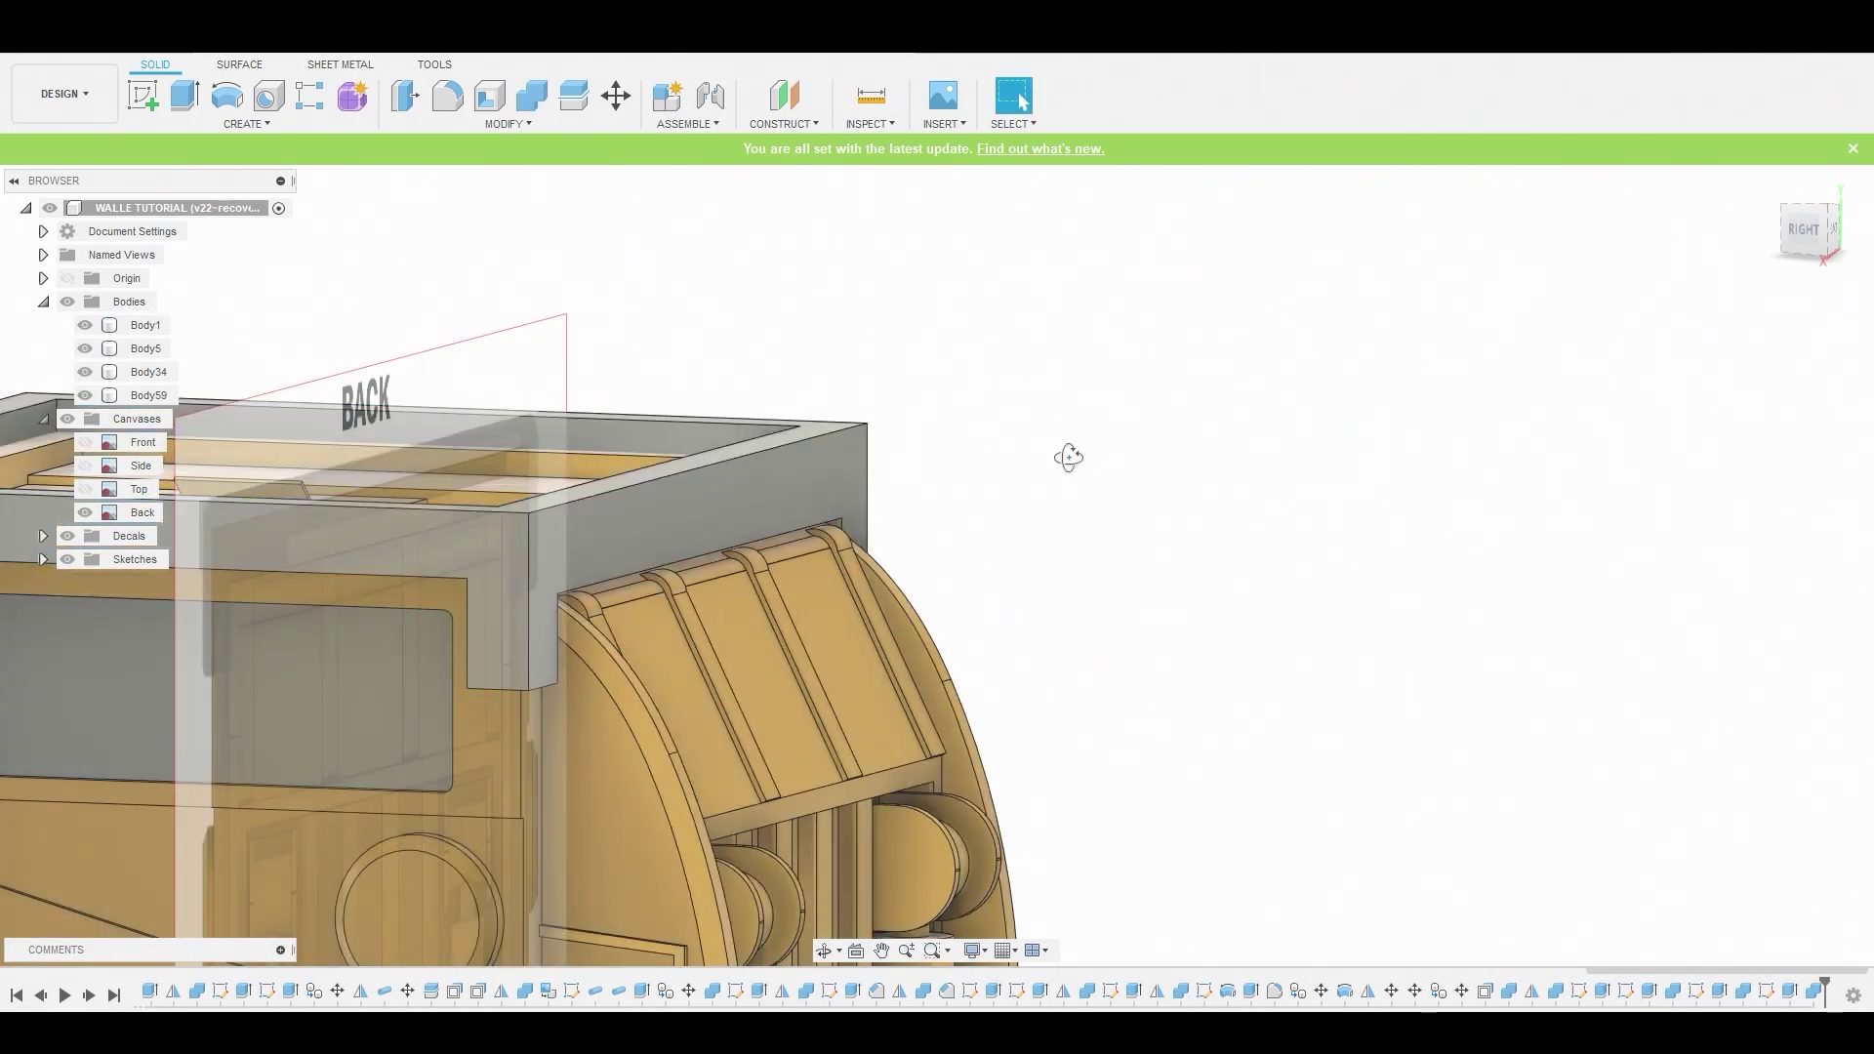
{"action": "middle_click_drag", "start_coordinate": [1069, 457], "coordinate": [847, 484], "text": "shift"}
{"action": "left_click", "coordinate": [847, 483]}
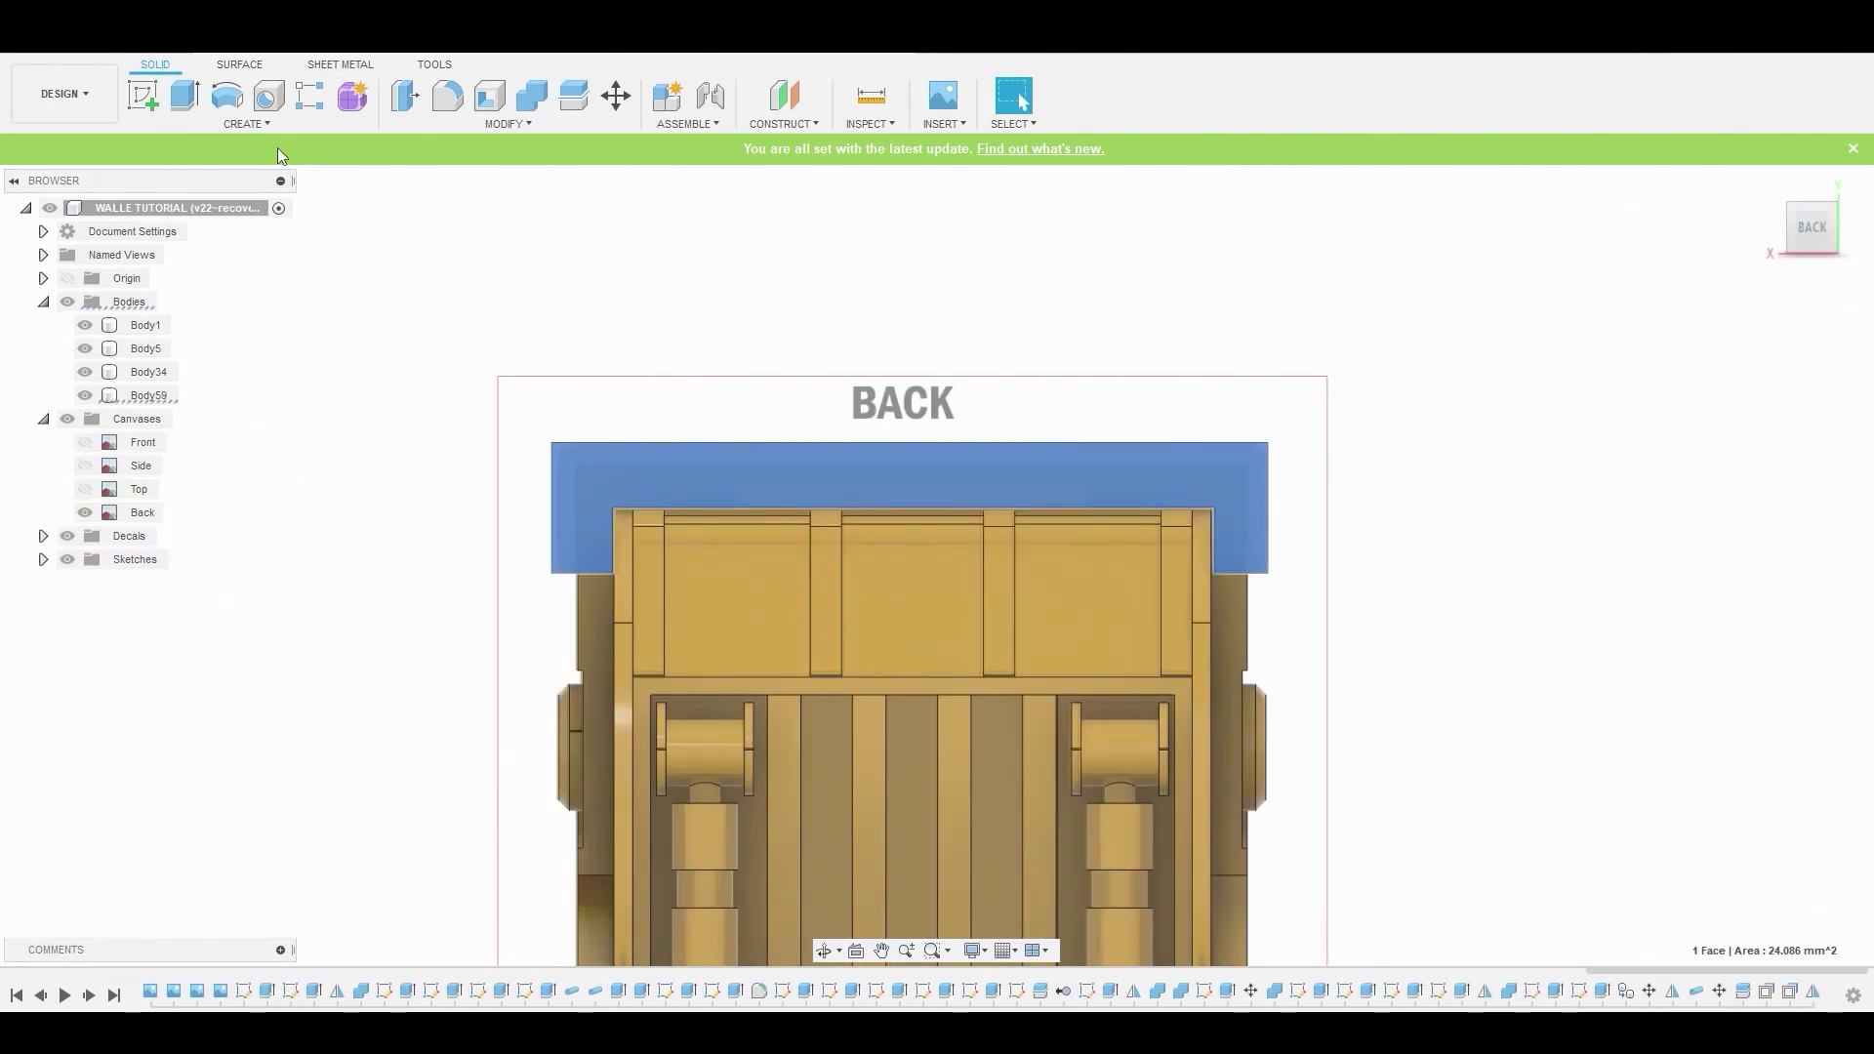
Sketch a 2-point rectangle on the top frame's back face up to the frame top
{"action": "left_click", "coordinate": [152, 101]}
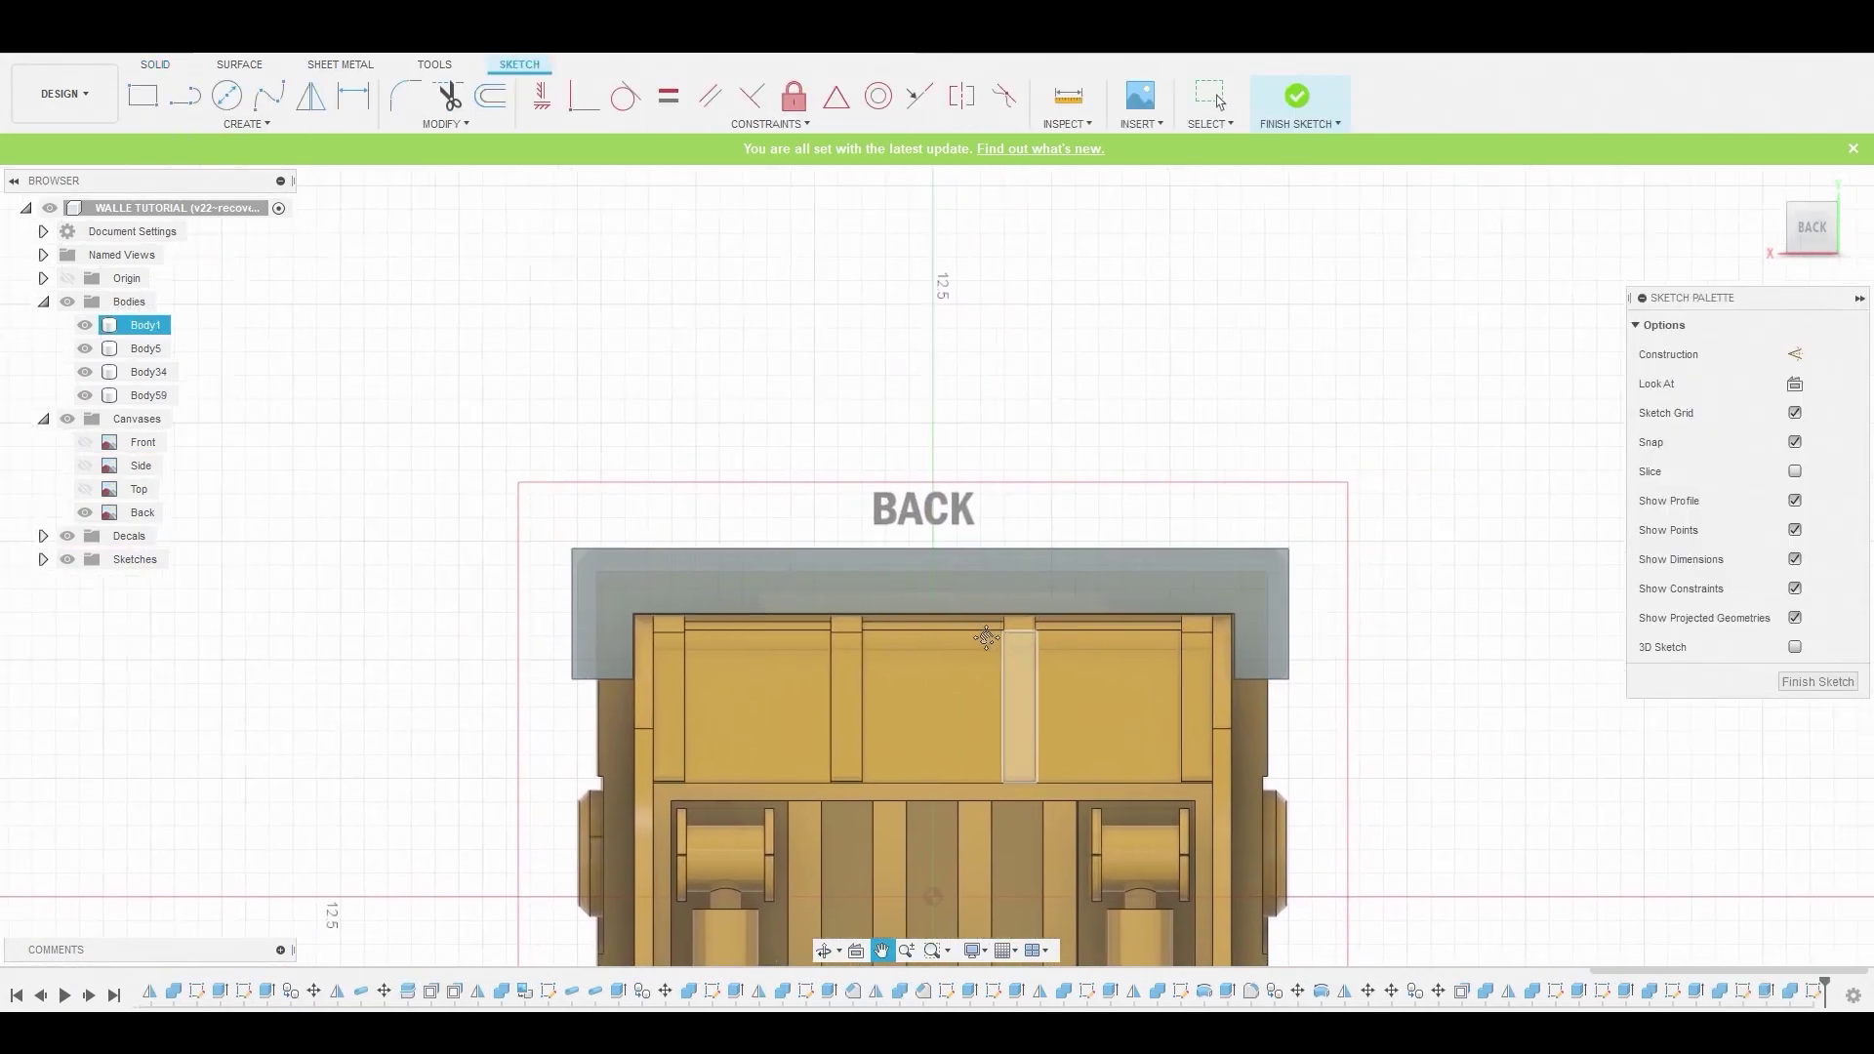
{"action": "scroll", "coordinate": [745, 586], "scroll_direction": "up", "scroll_amount": 5}
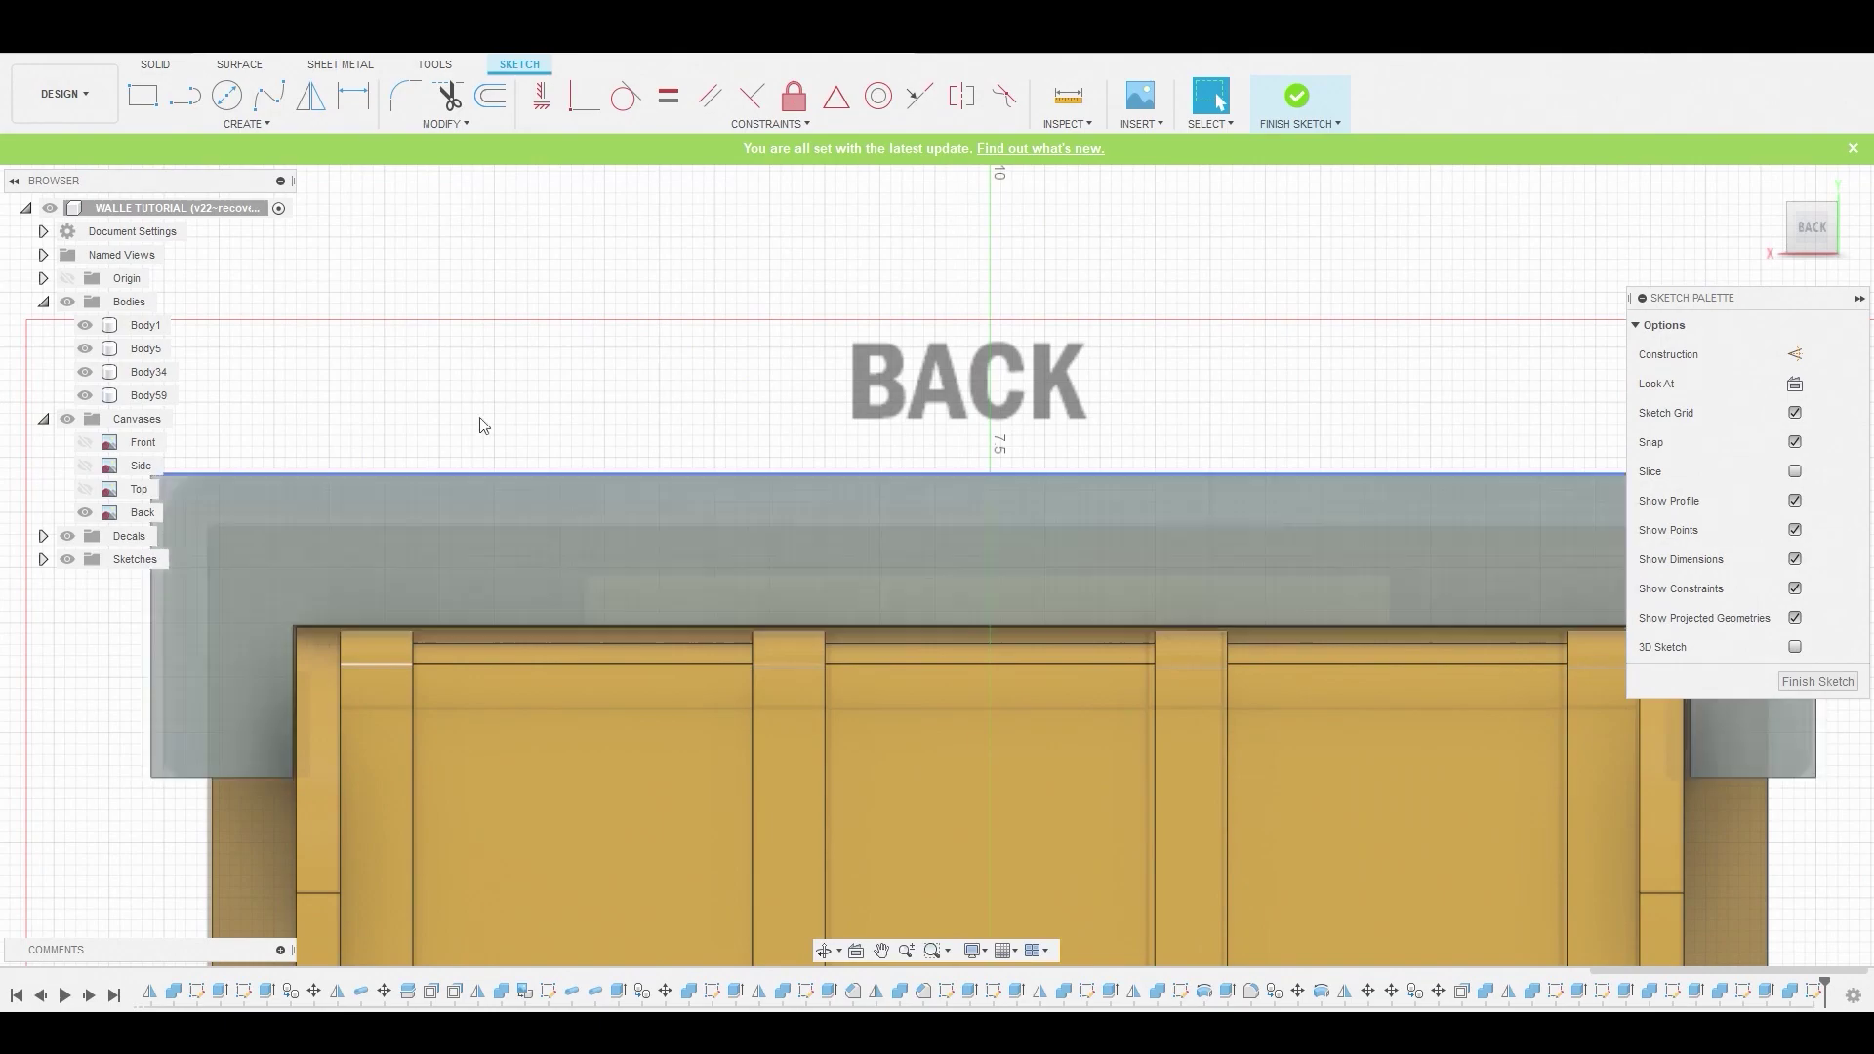
{"action": "left_click", "coordinate": [142, 96]}
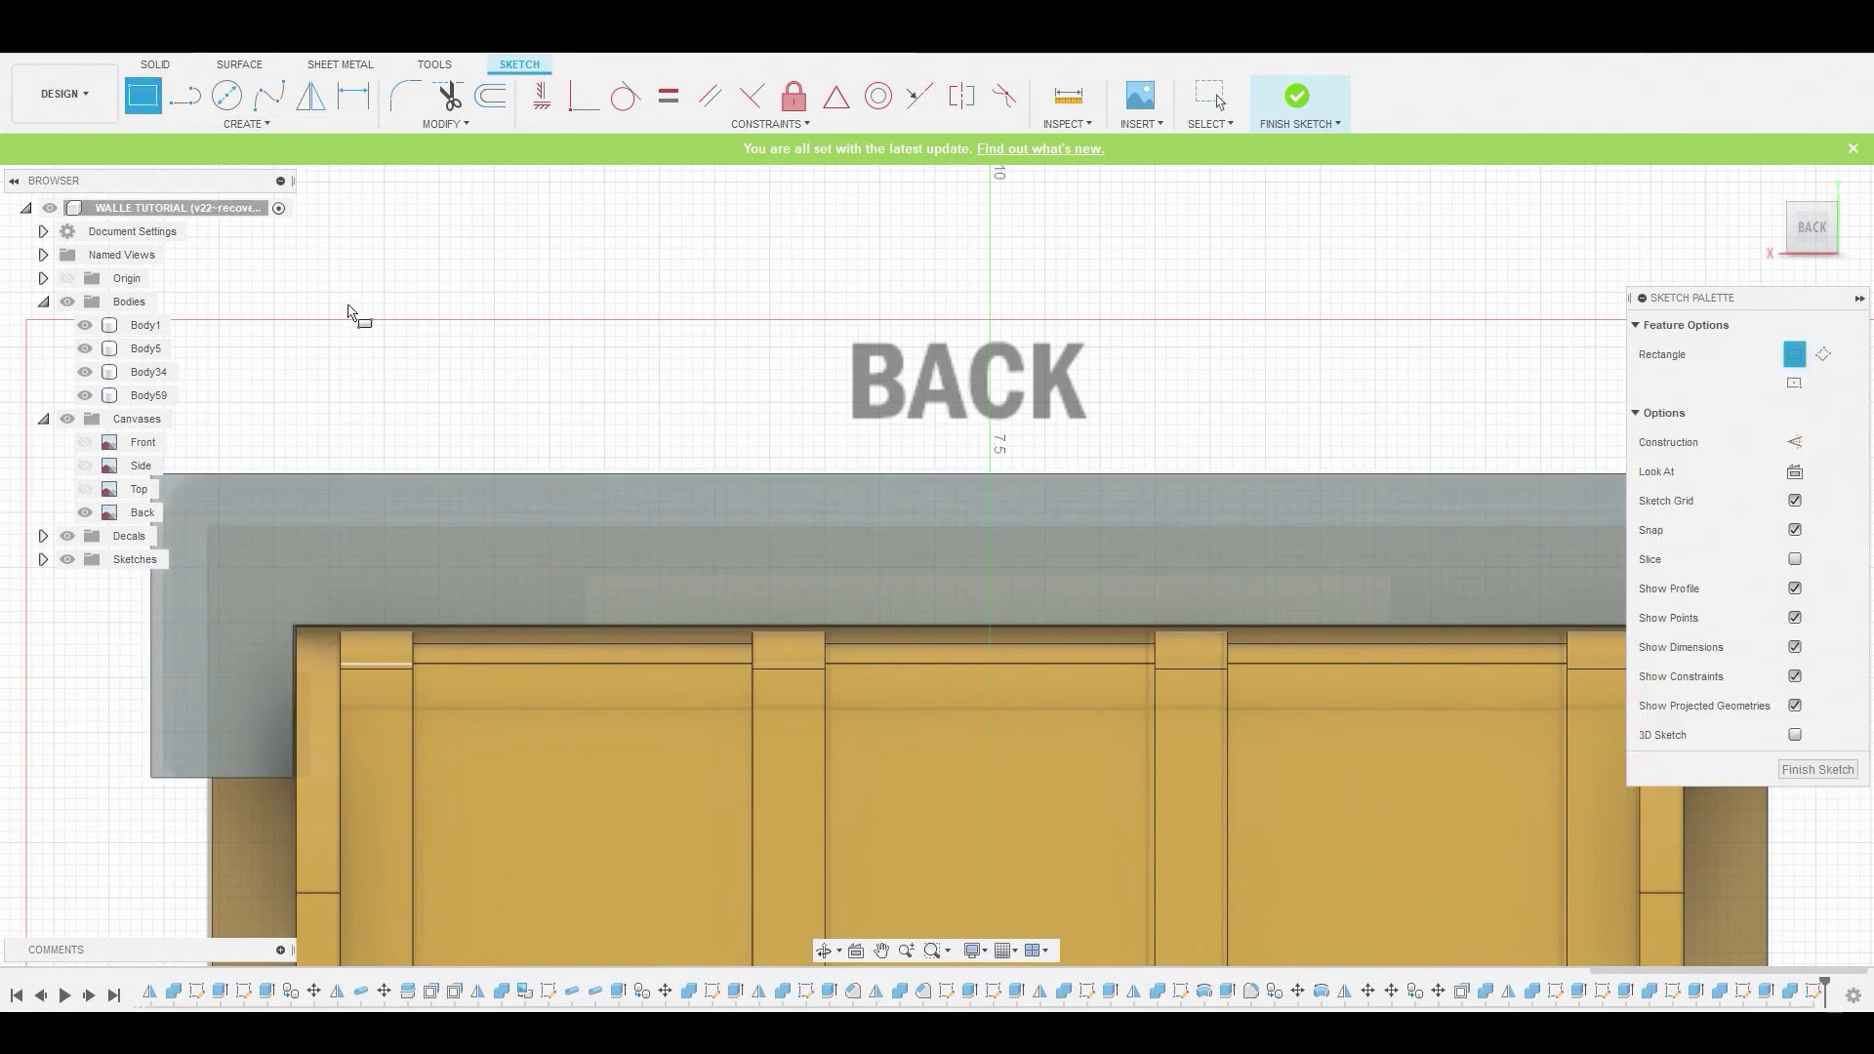
{"action": "left_click", "coordinate": [583, 625]}
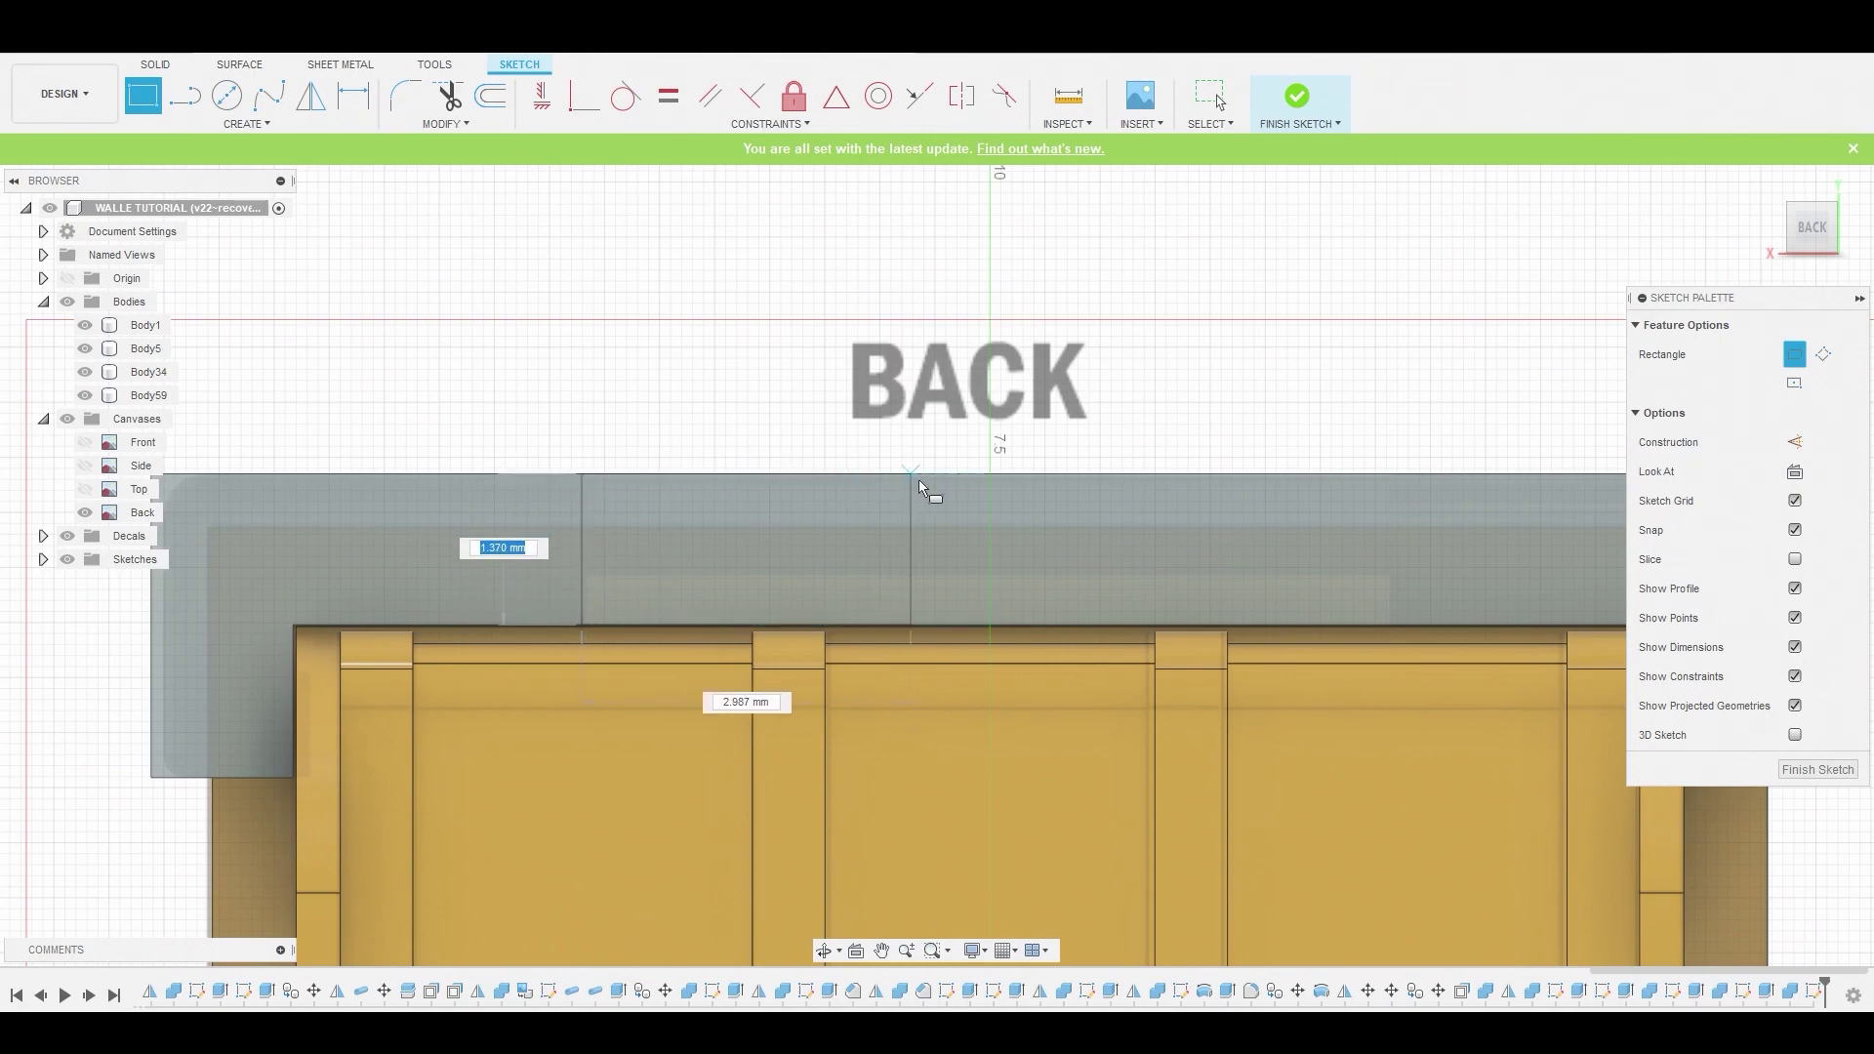
{"action": "left_click", "coordinate": [993, 473]}
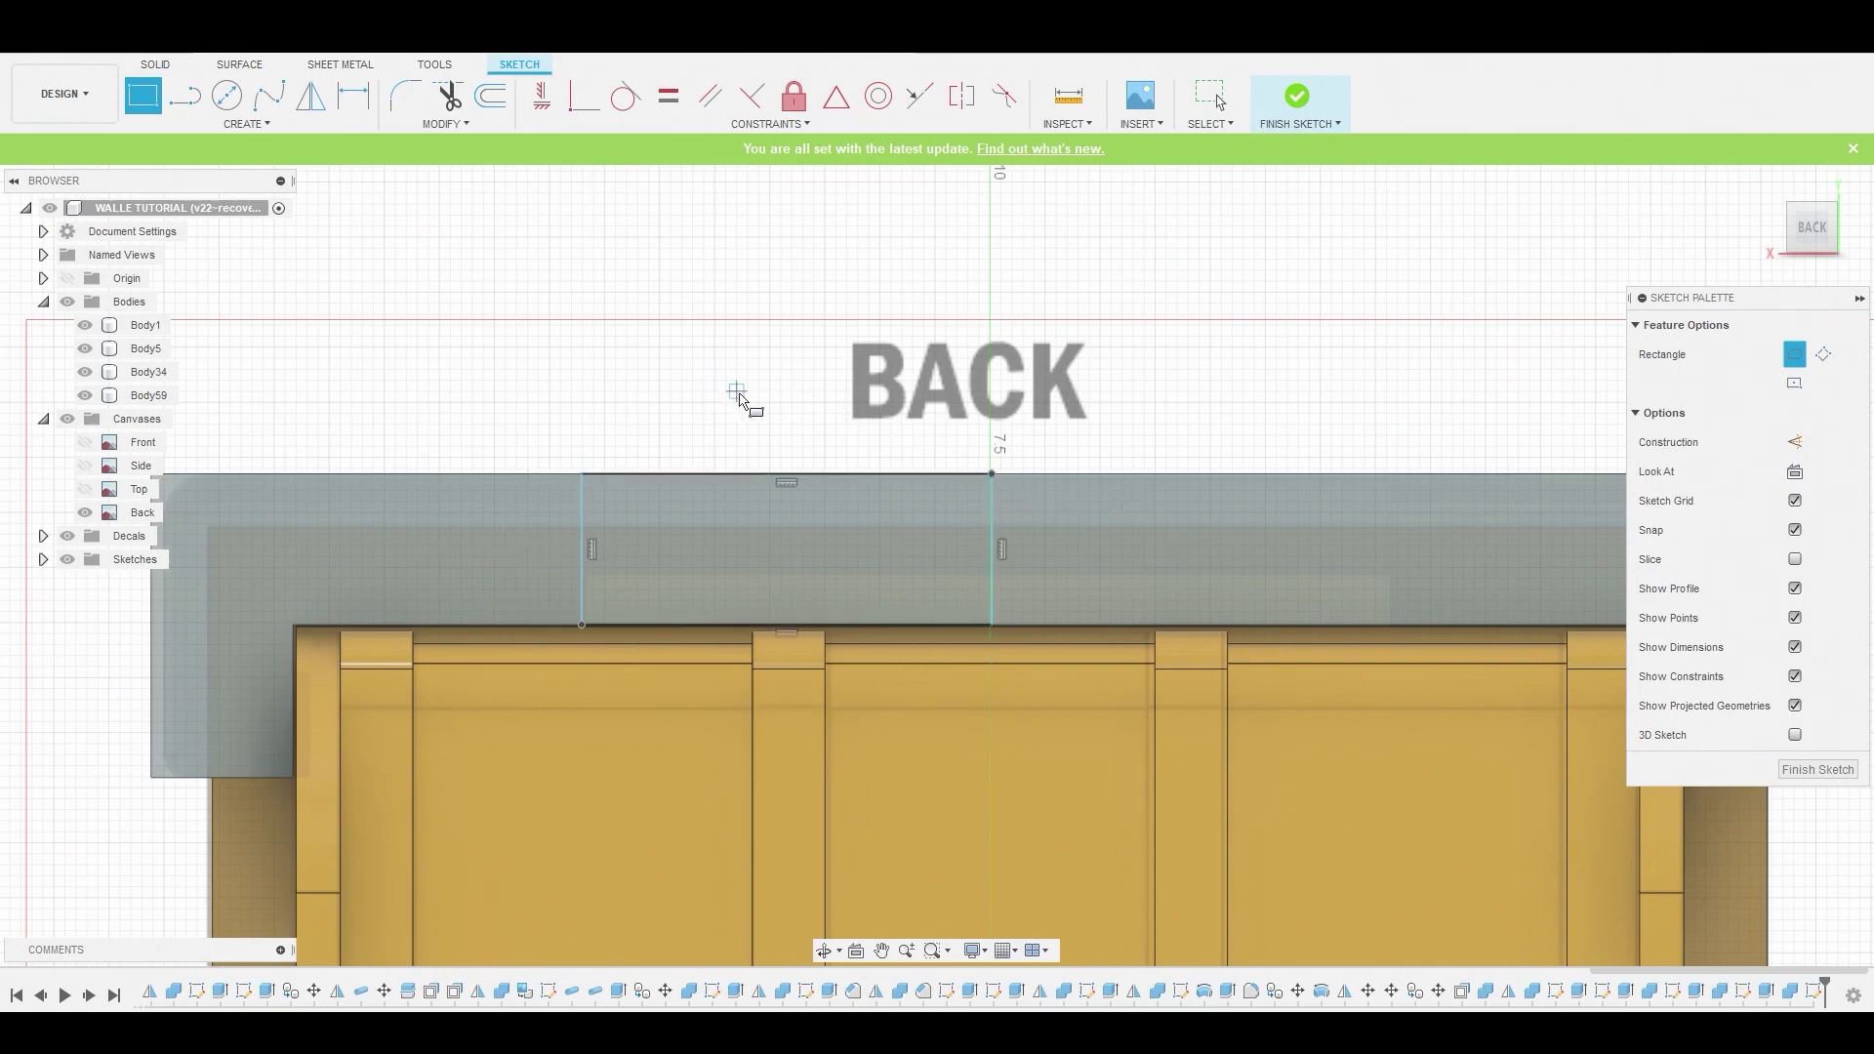
{"action": "right_click", "coordinate": [716, 369]}
{"action": "left_click", "coordinate": [791, 366]}
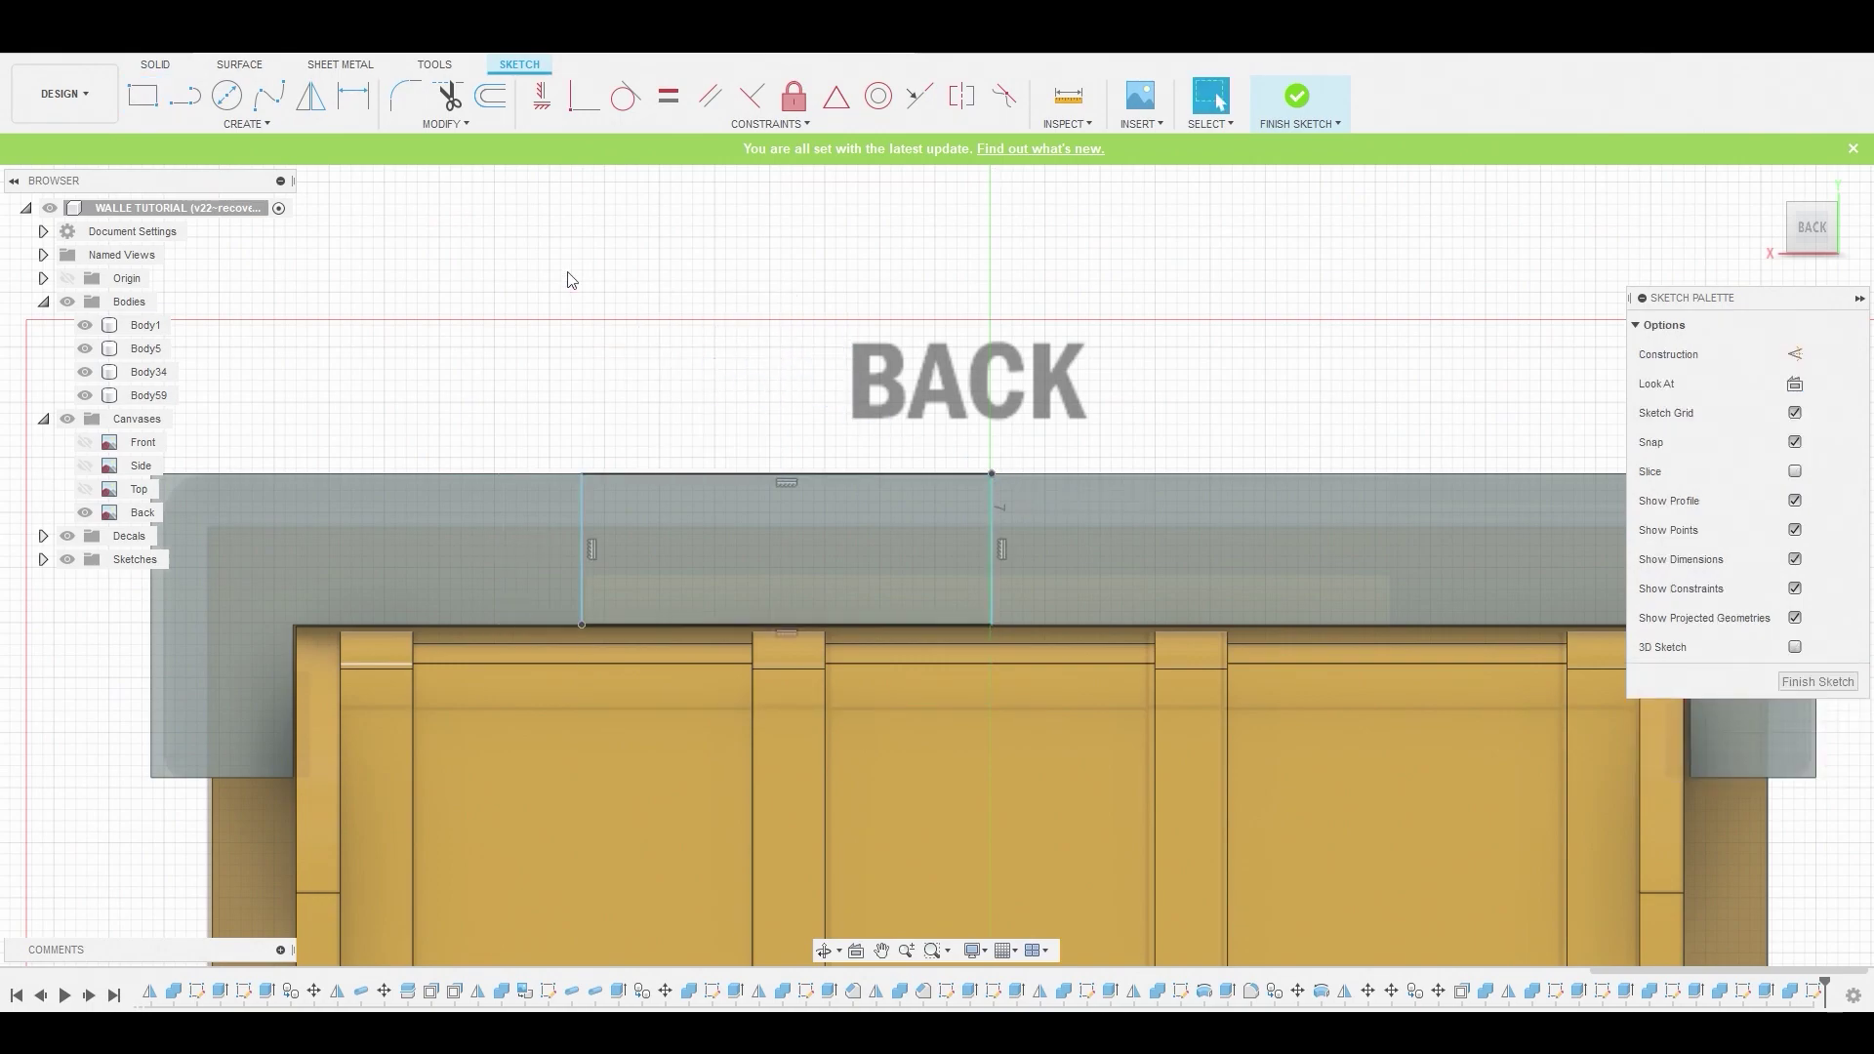
Mirror the rectangle's top, left and bottom lines across its right edge
{"action": "left_click", "coordinate": [242, 131]}
{"action": "left_click", "coordinate": [185, 388]}
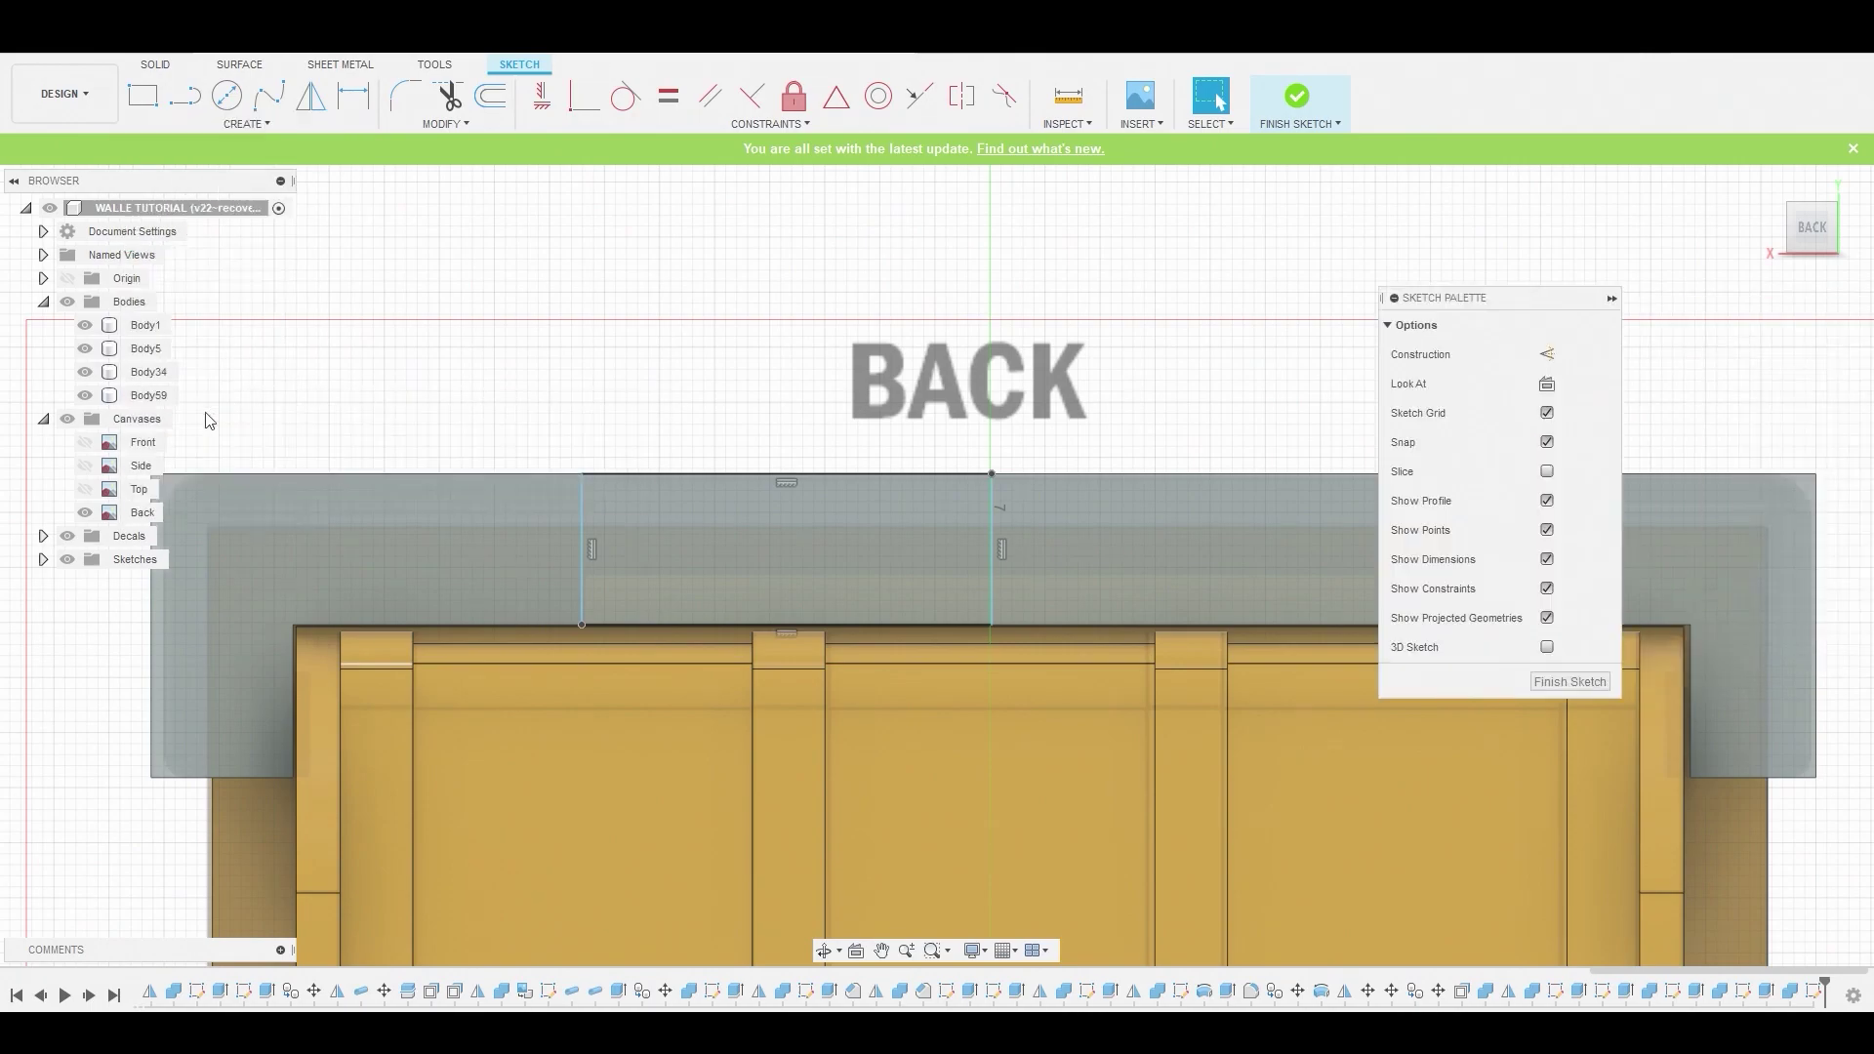
{"action": "left_click", "coordinate": [653, 474]}
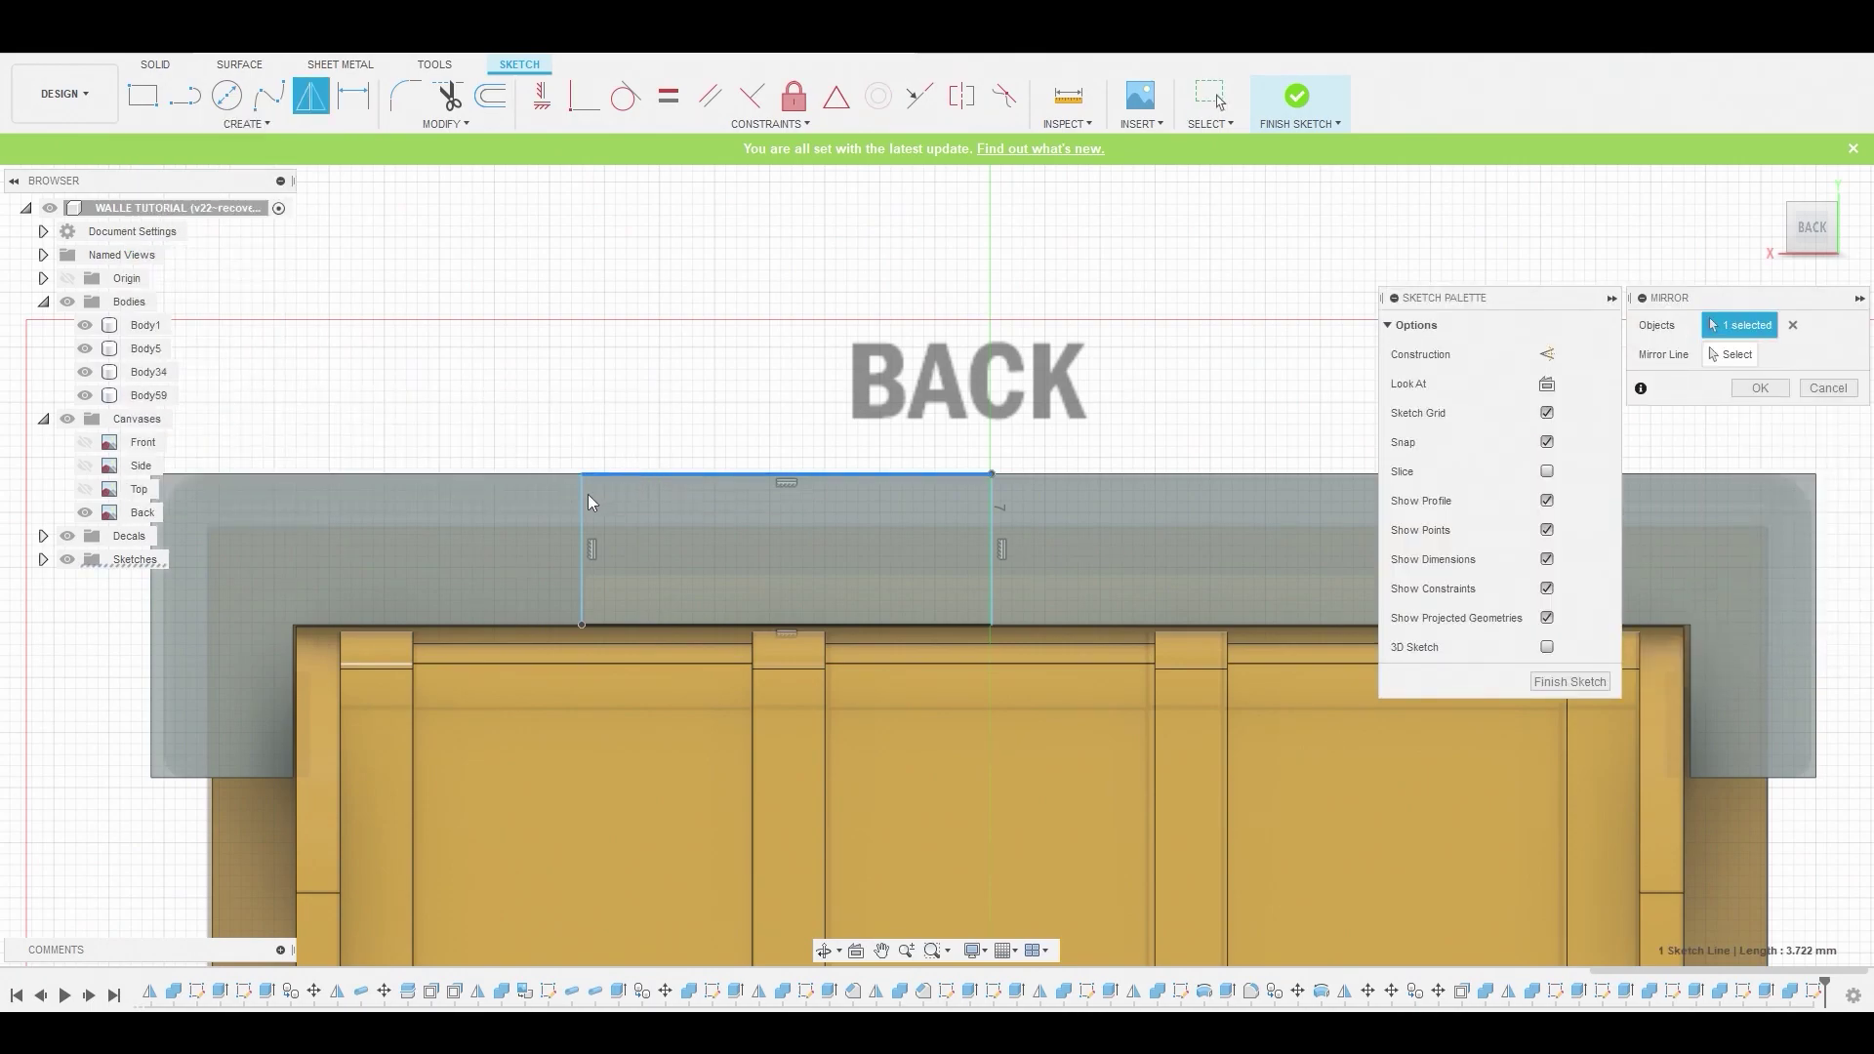
{"action": "left_click", "coordinate": [582, 494]}
{"action": "left_click", "coordinate": [682, 625]}
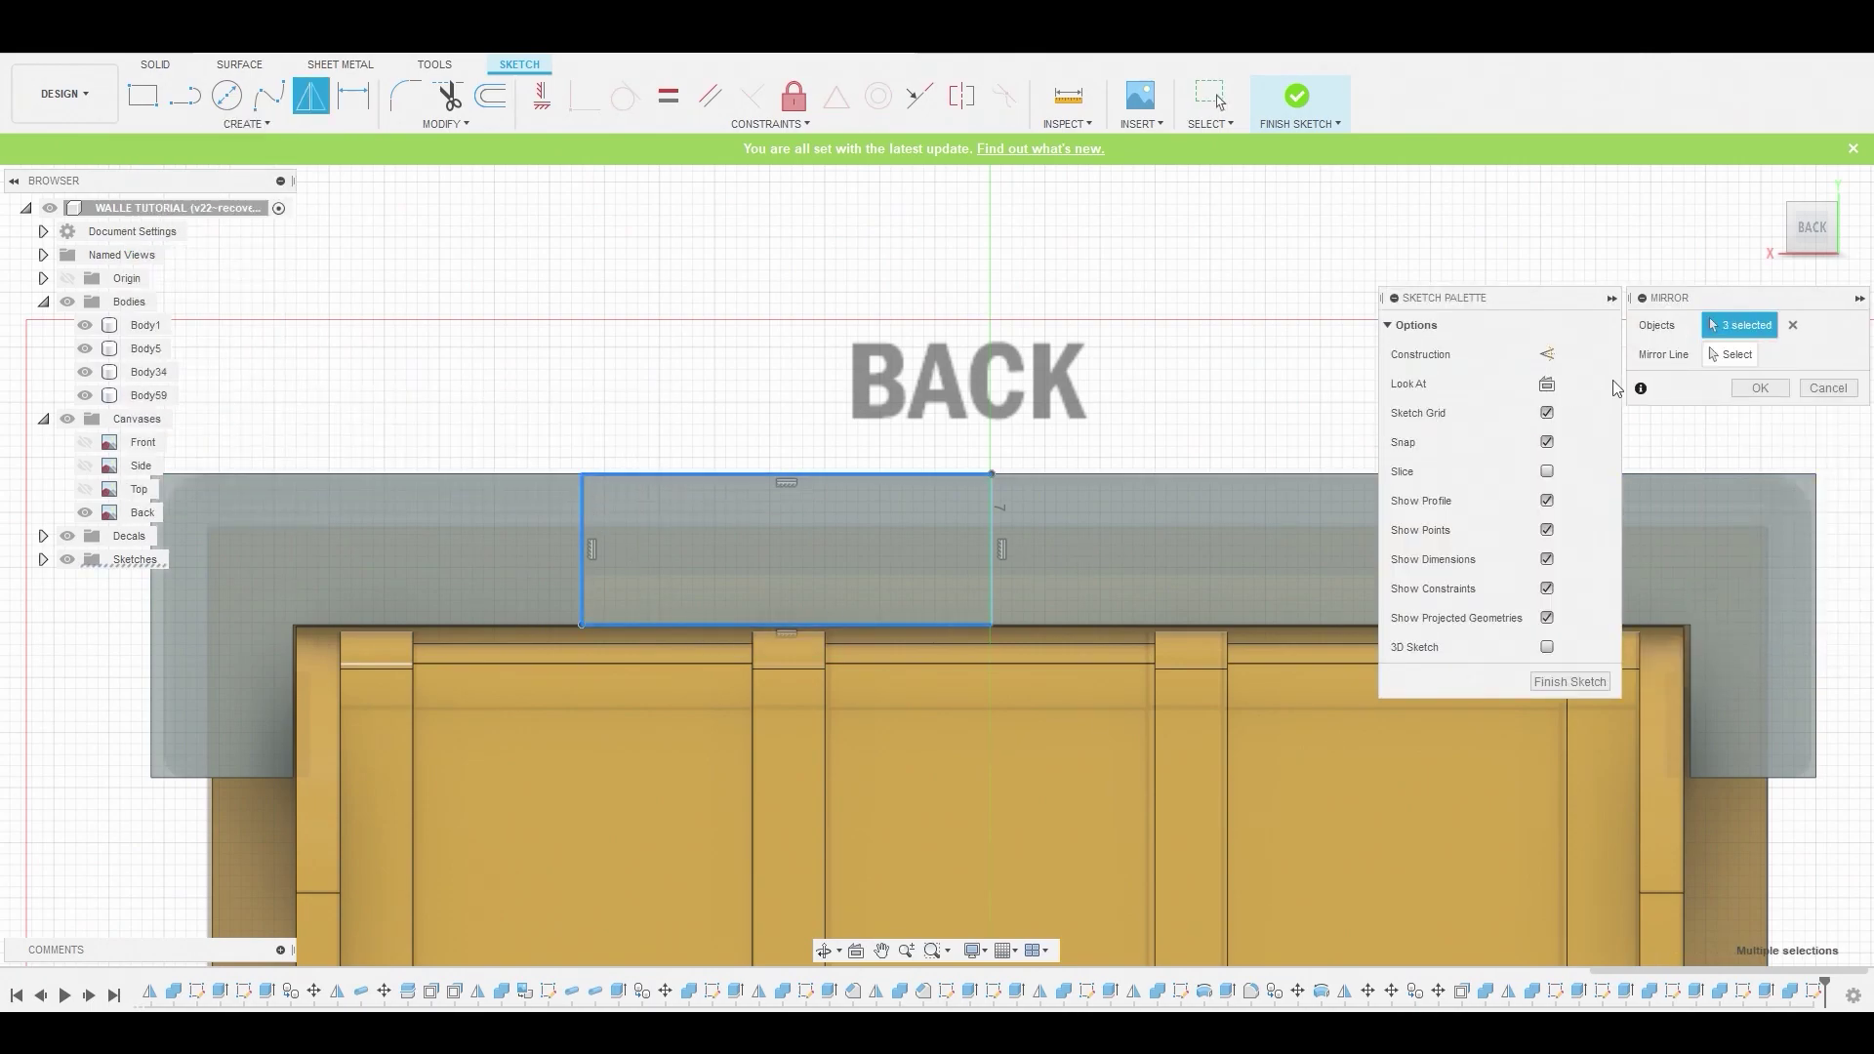
{"action": "left_click", "coordinate": [1720, 355]}
{"action": "left_click", "coordinate": [992, 521]}
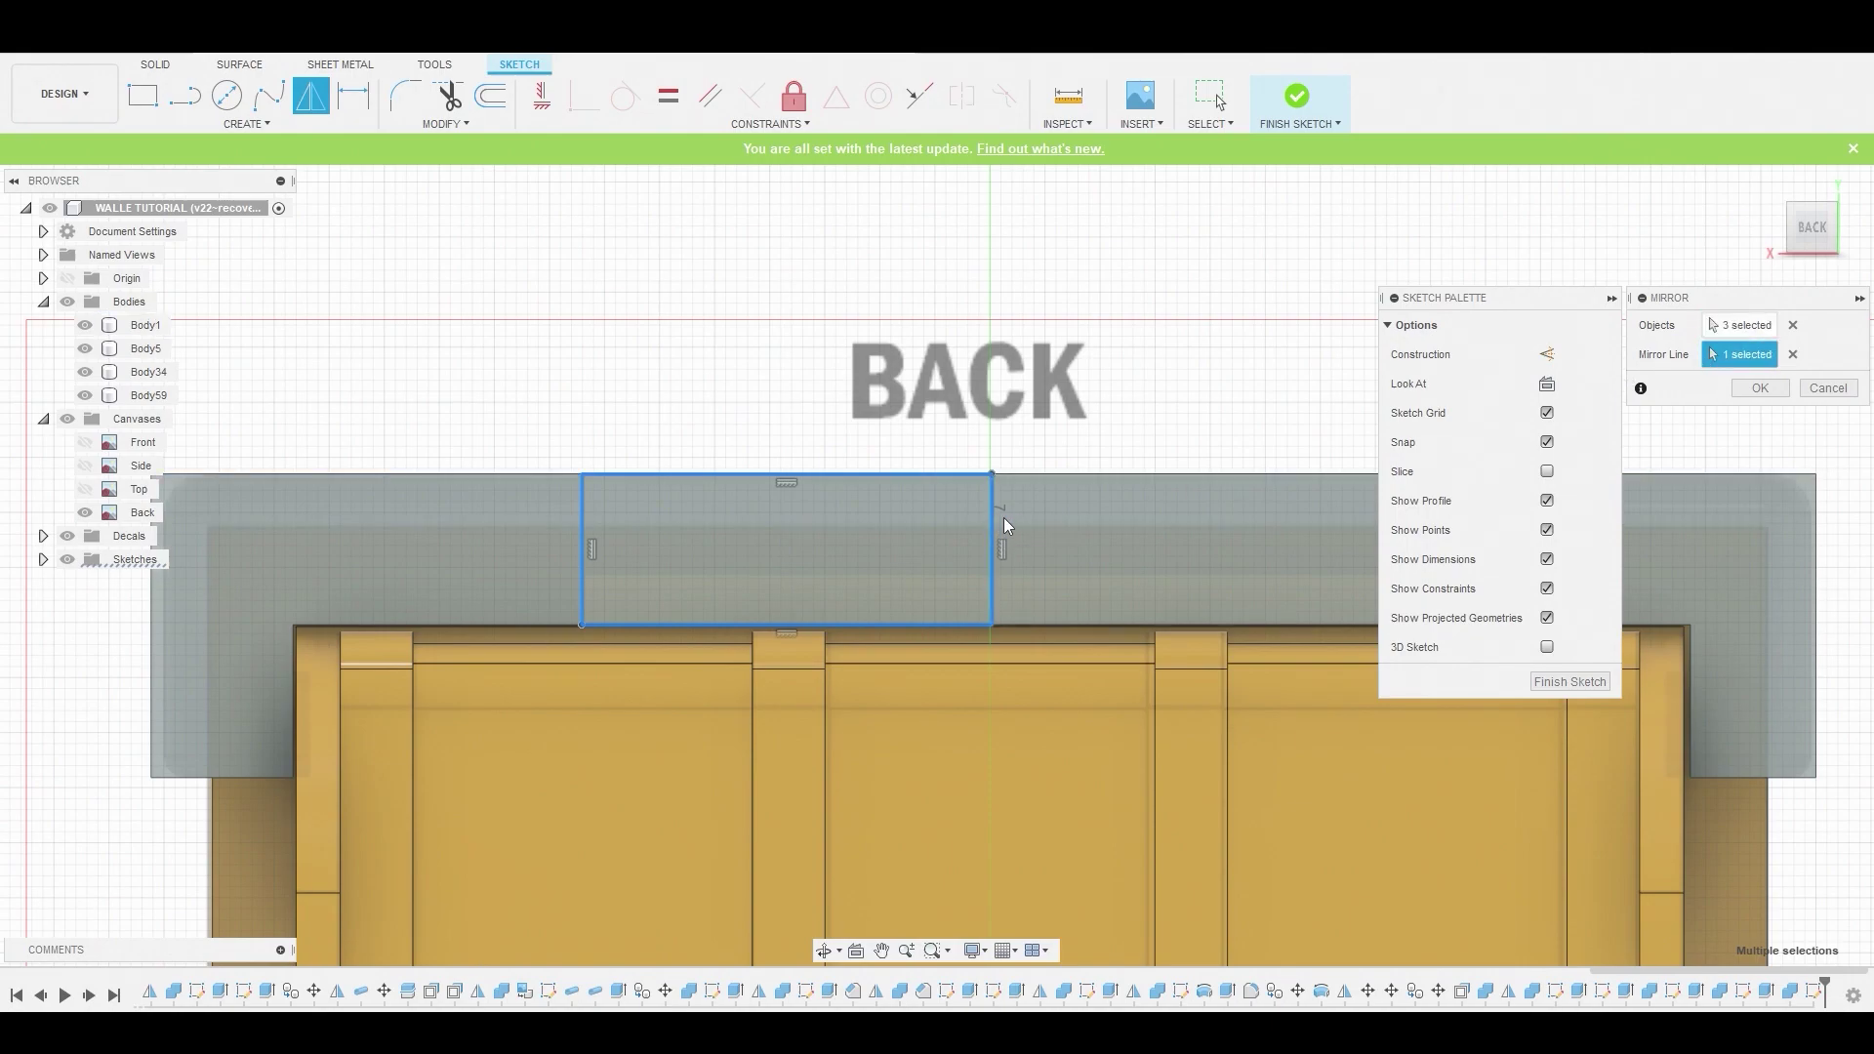
{"action": "left_click", "coordinate": [1760, 388]}
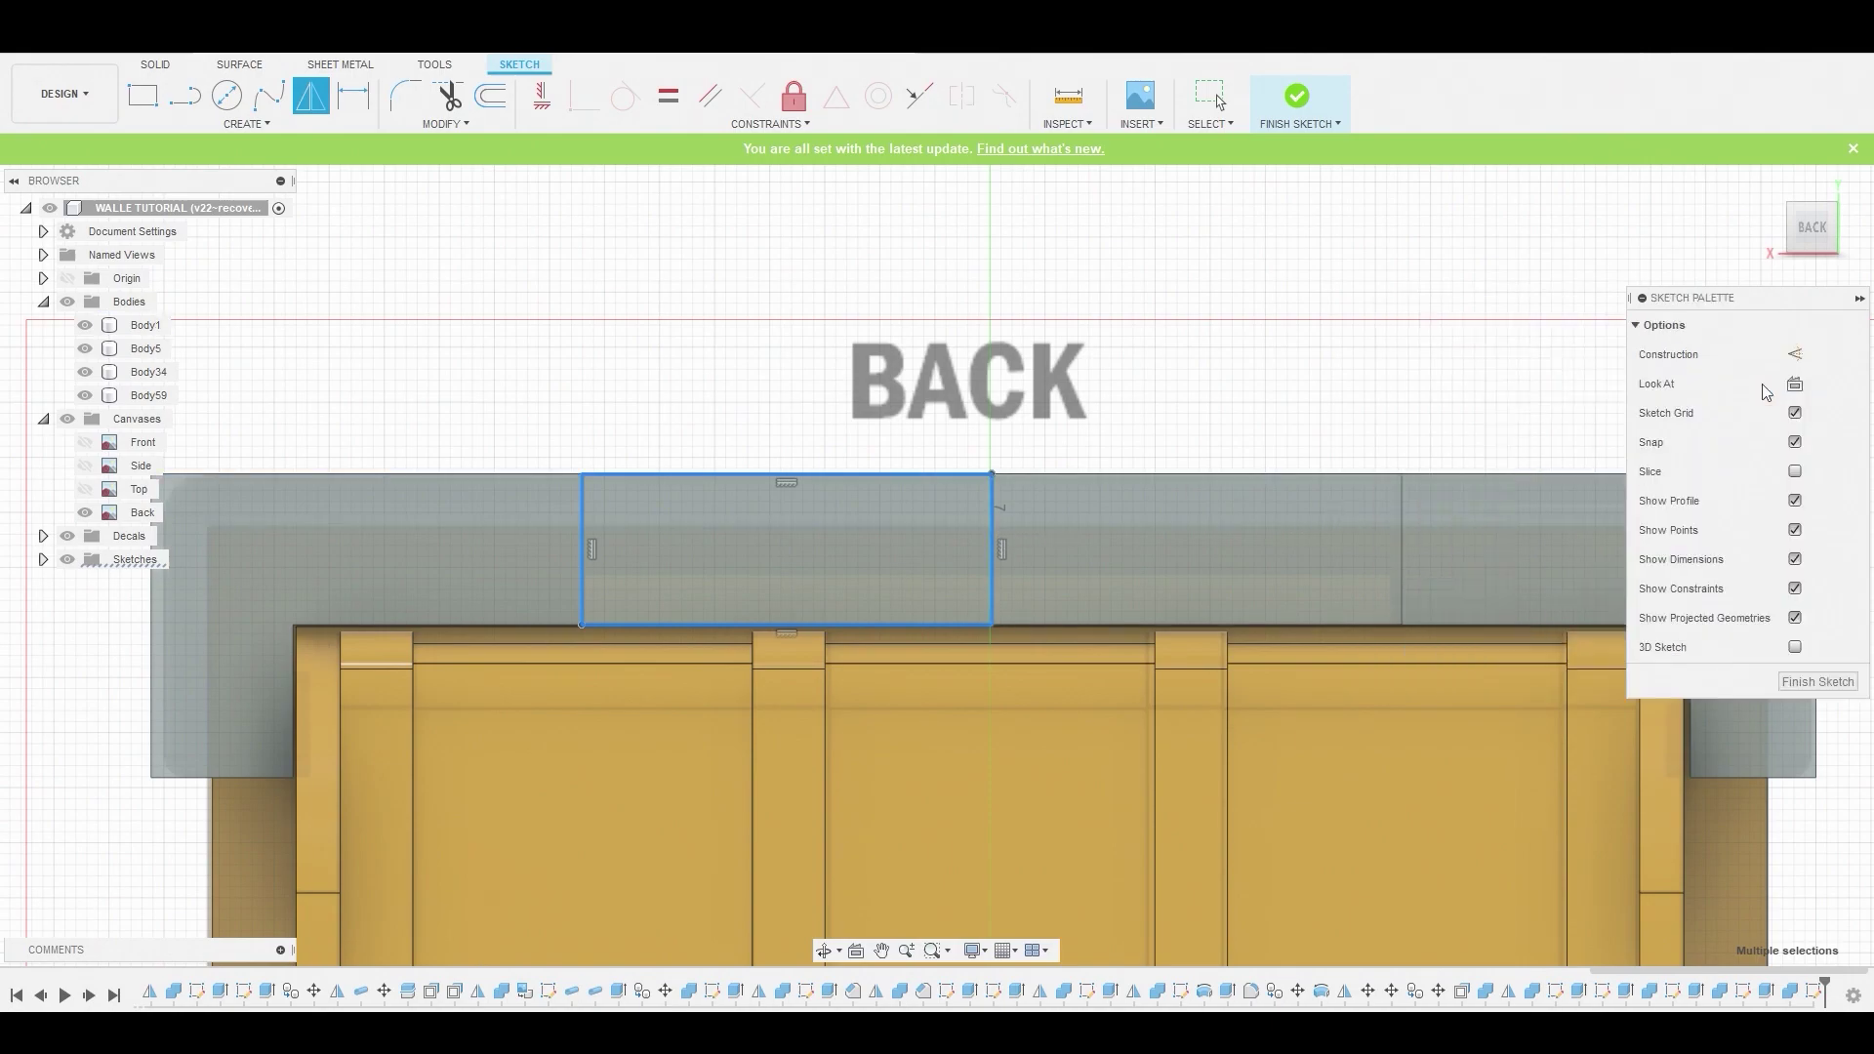
Select both rectangle profiles and start an Extrude on them
{"action": "left_click", "coordinate": [1023, 533]}
{"action": "left_click", "coordinate": [870, 531]}
{"action": "right_click", "coordinate": [871, 531]}
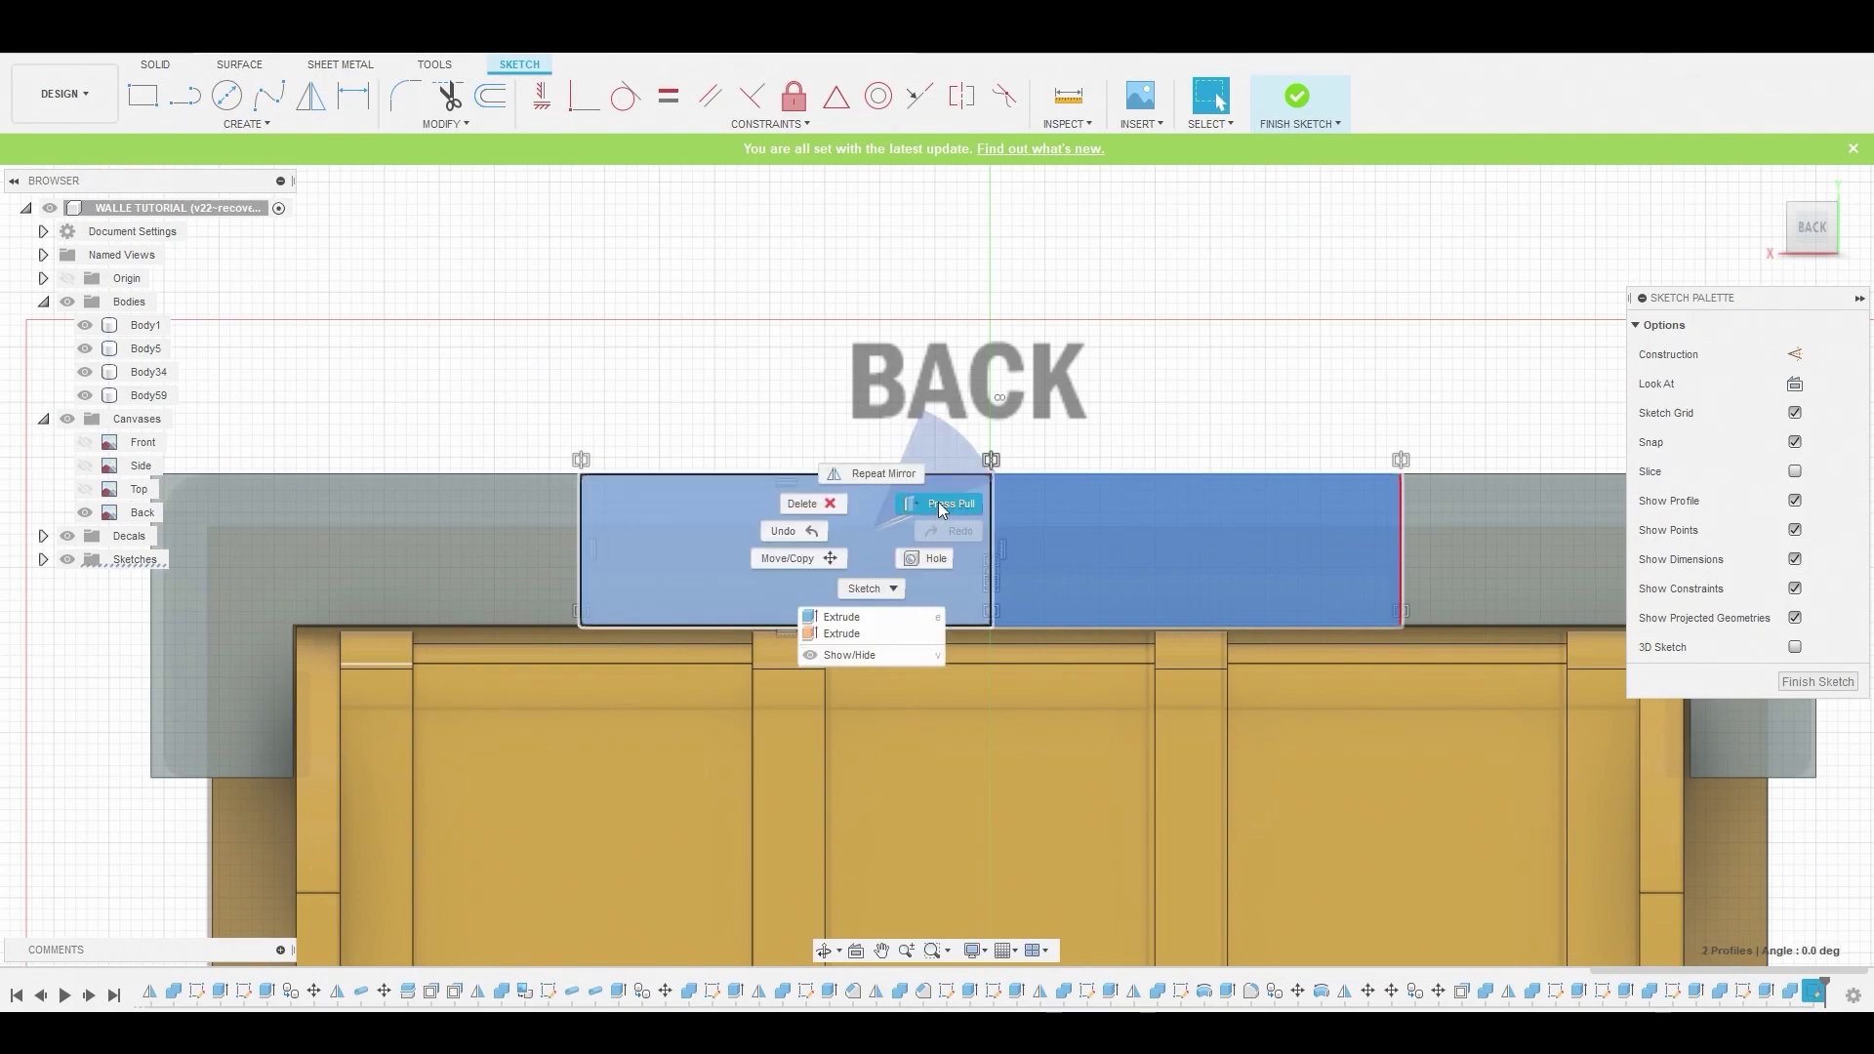
{"action": "left_click", "coordinate": [939, 502]}
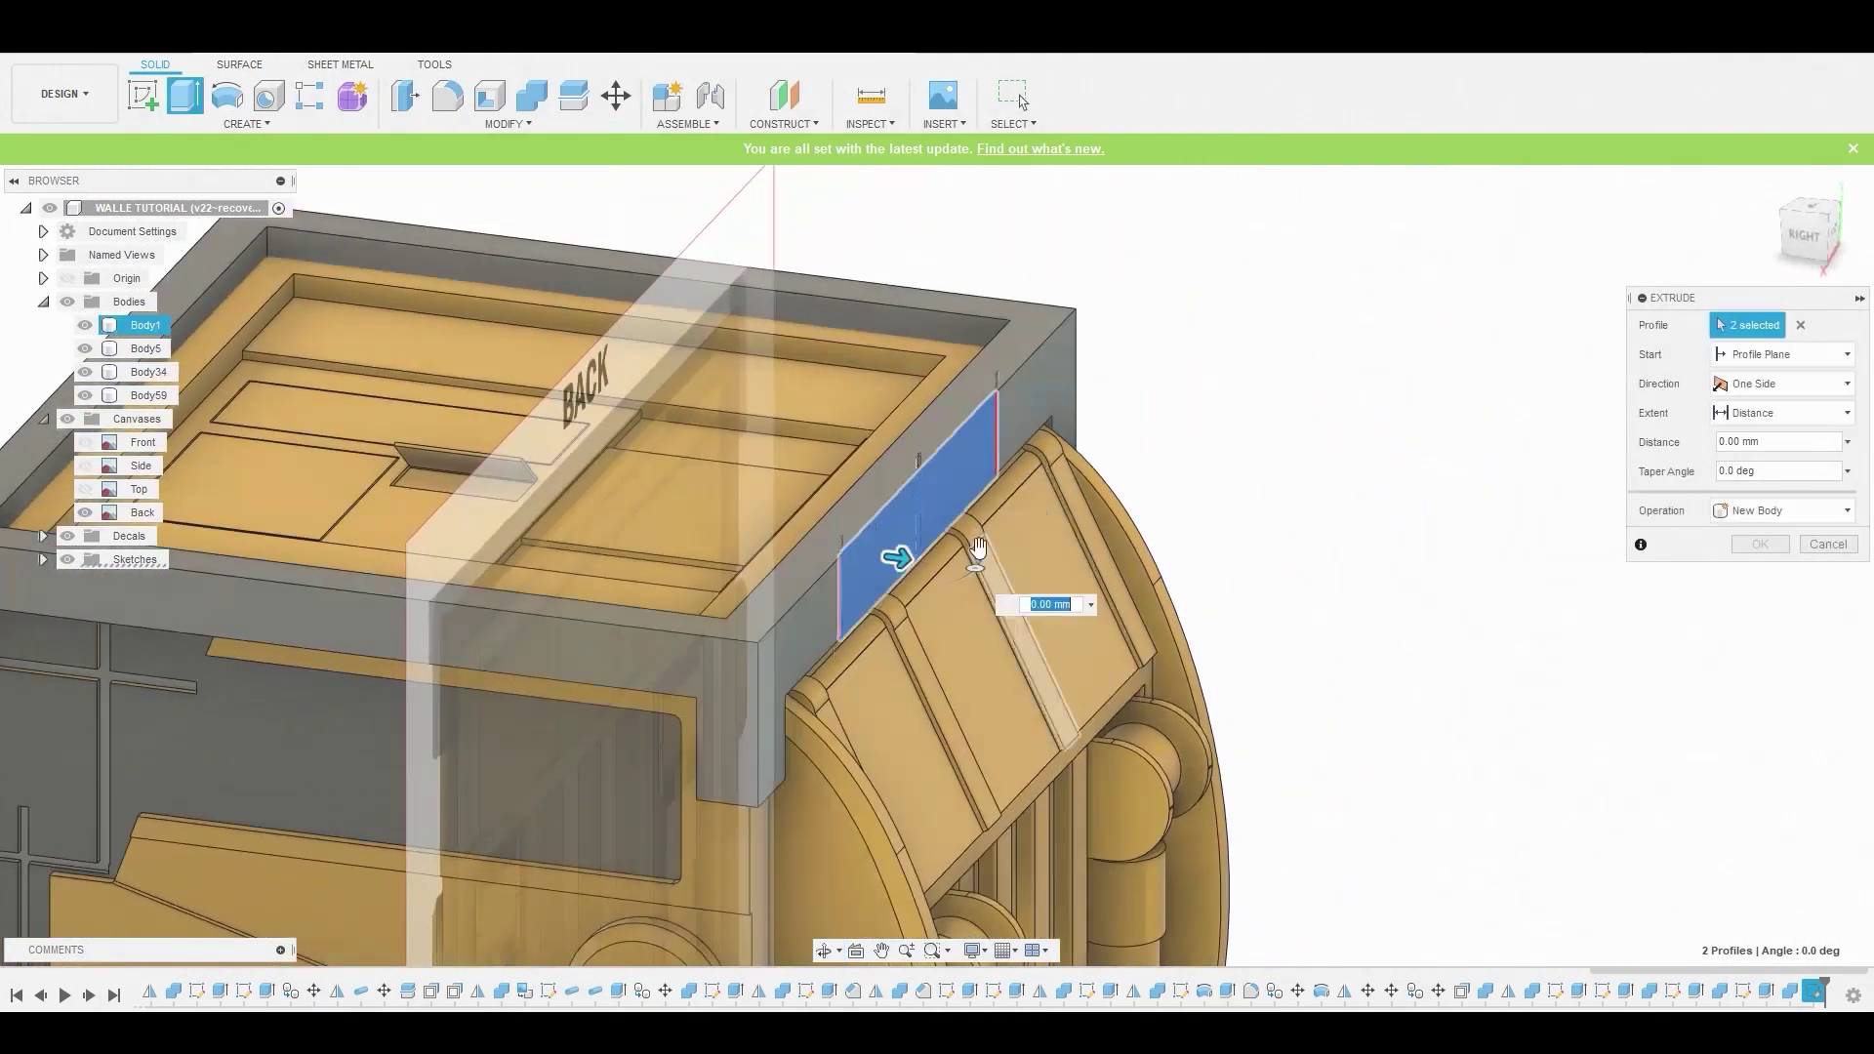
Extrude the mirrored pair -1.399 mm into the frame as new body Body65
{"action": "left_click_drag", "start_coordinate": [894, 548], "coordinate": [776, 543]}
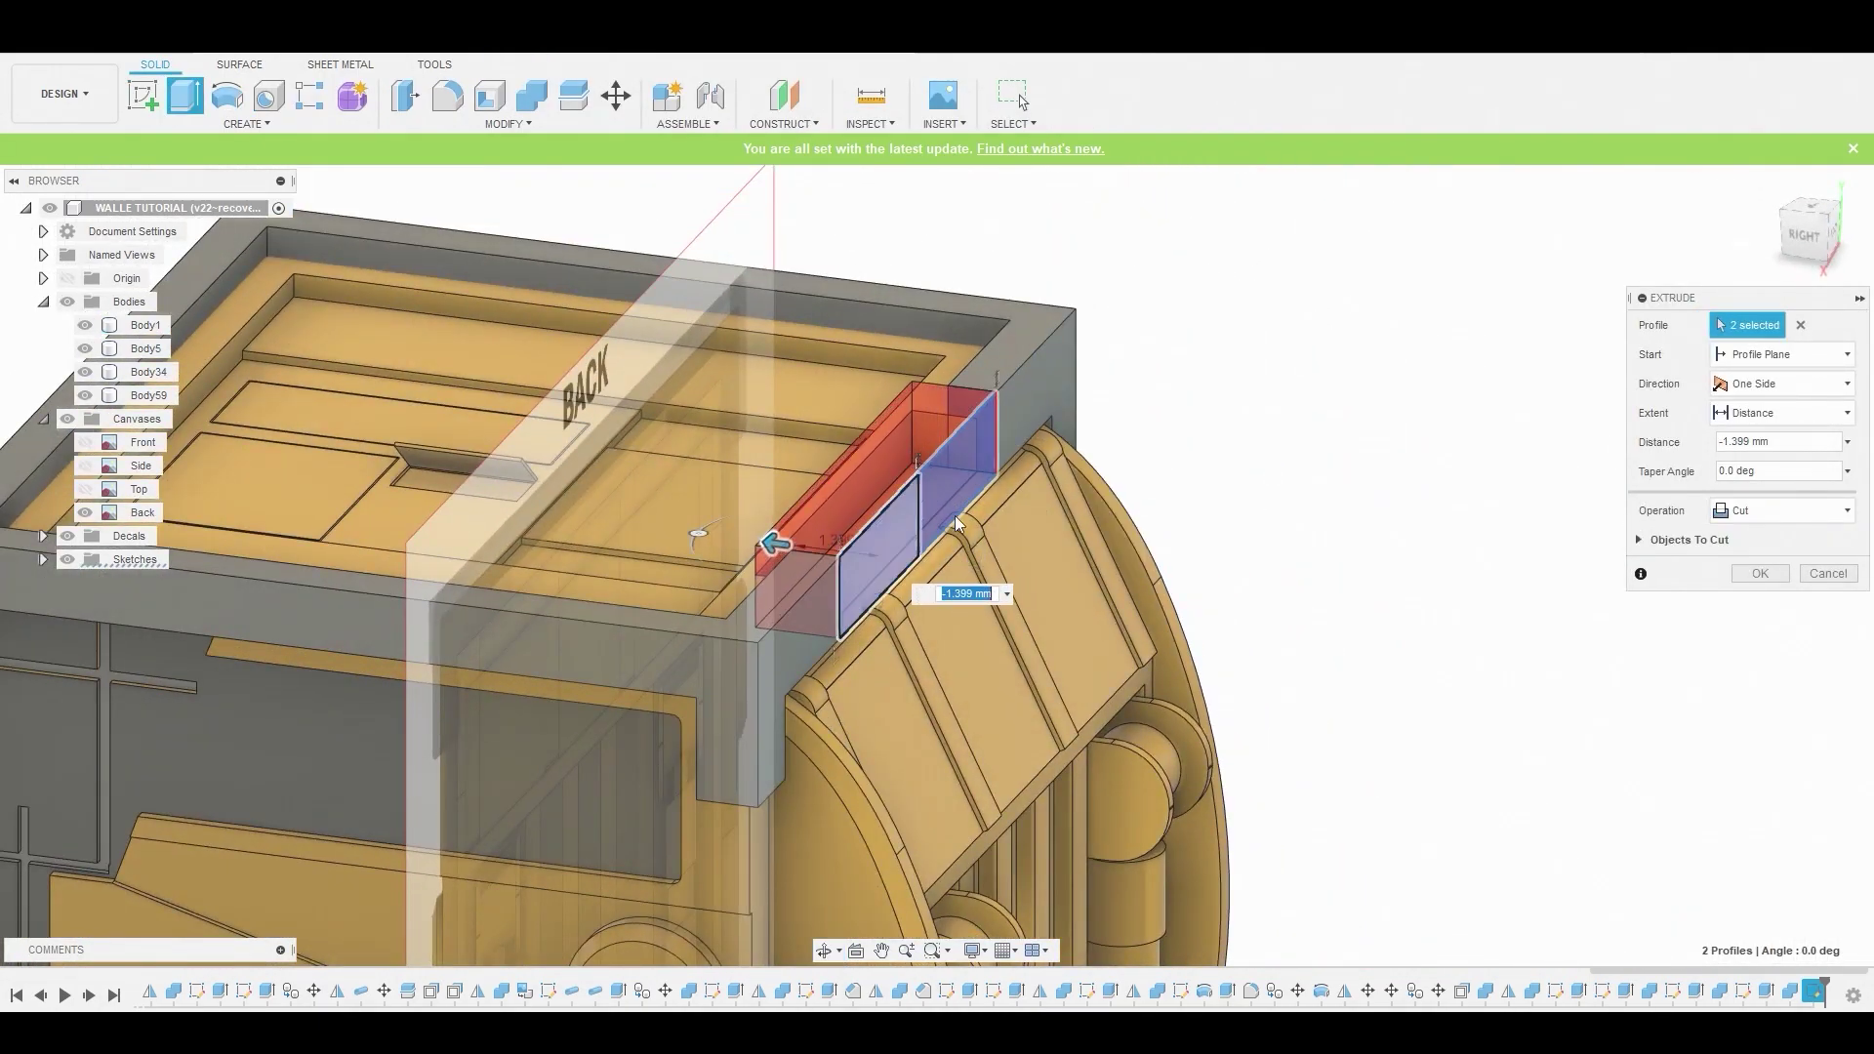
{"action": "left_click", "coordinate": [1762, 510]}
{"action": "left_click", "coordinate": [1759, 609]}
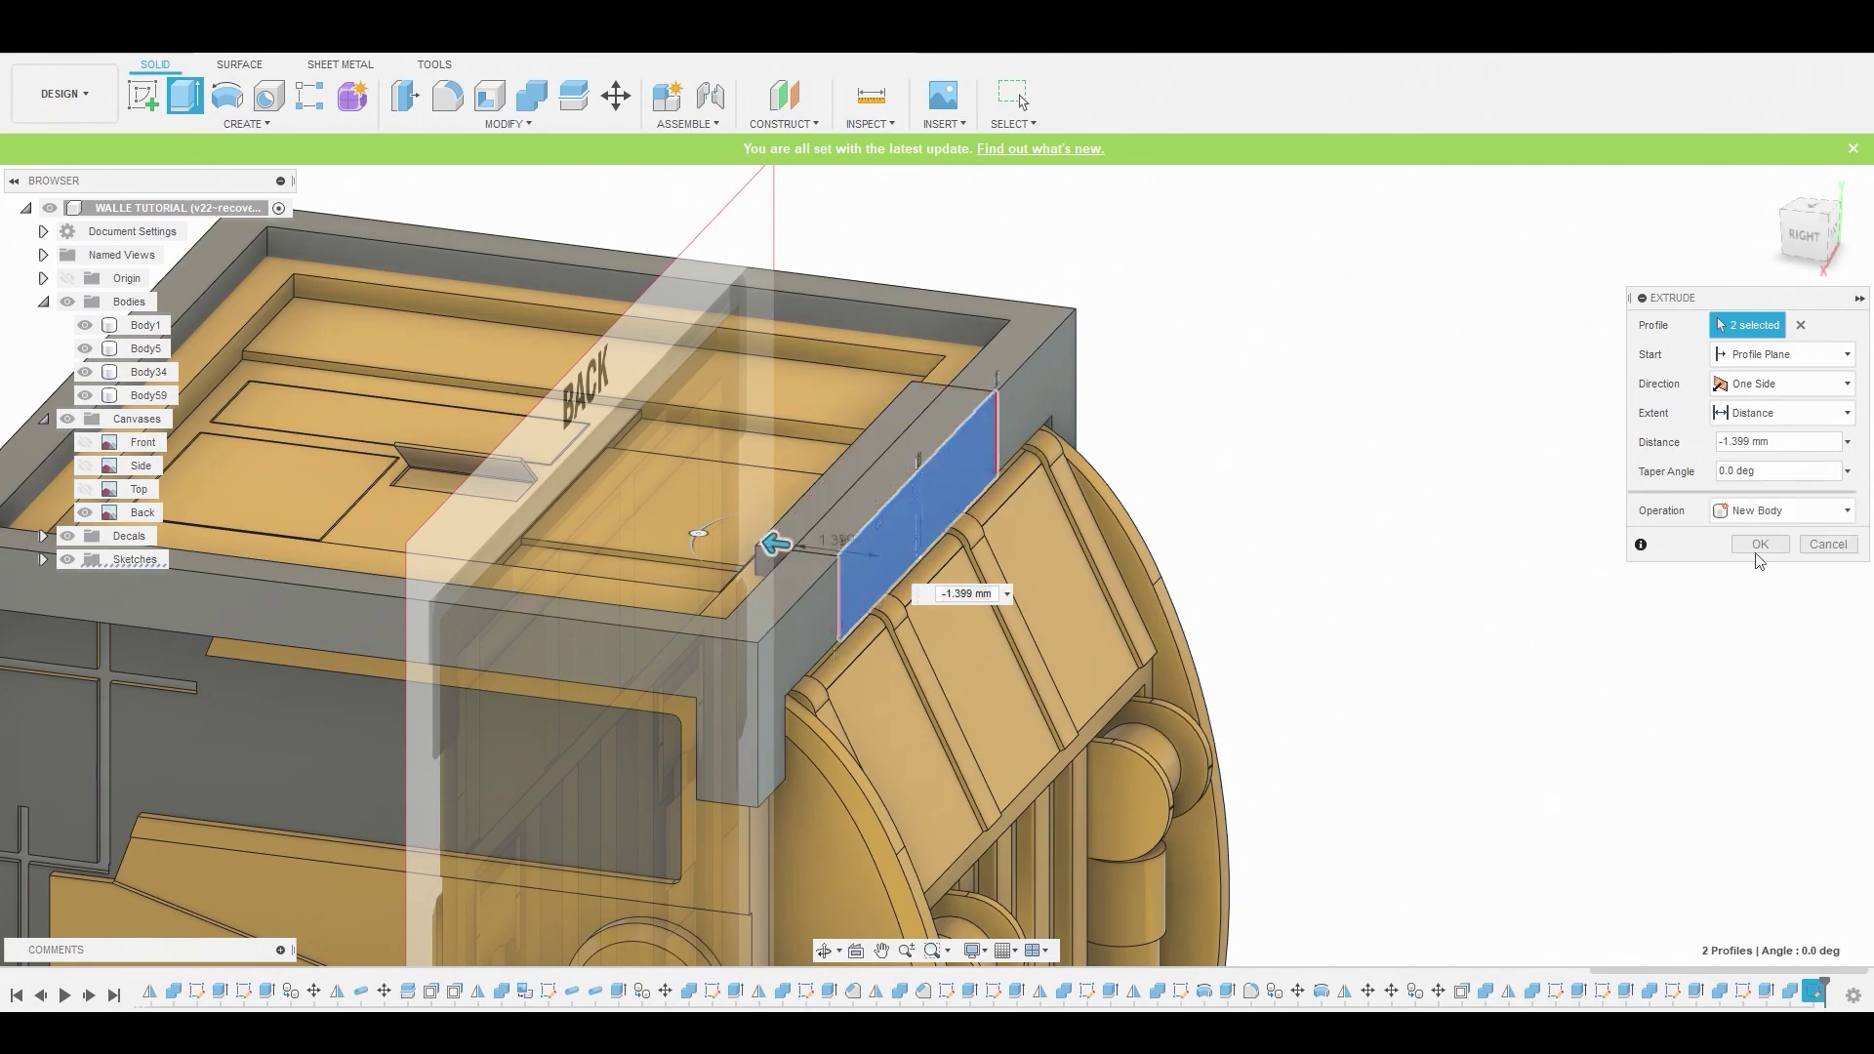
{"action": "left_click", "coordinate": [1761, 546]}
Combine-cut the Body65 bar from the top frame Body59
{"action": "left_click", "coordinate": [532, 94]}
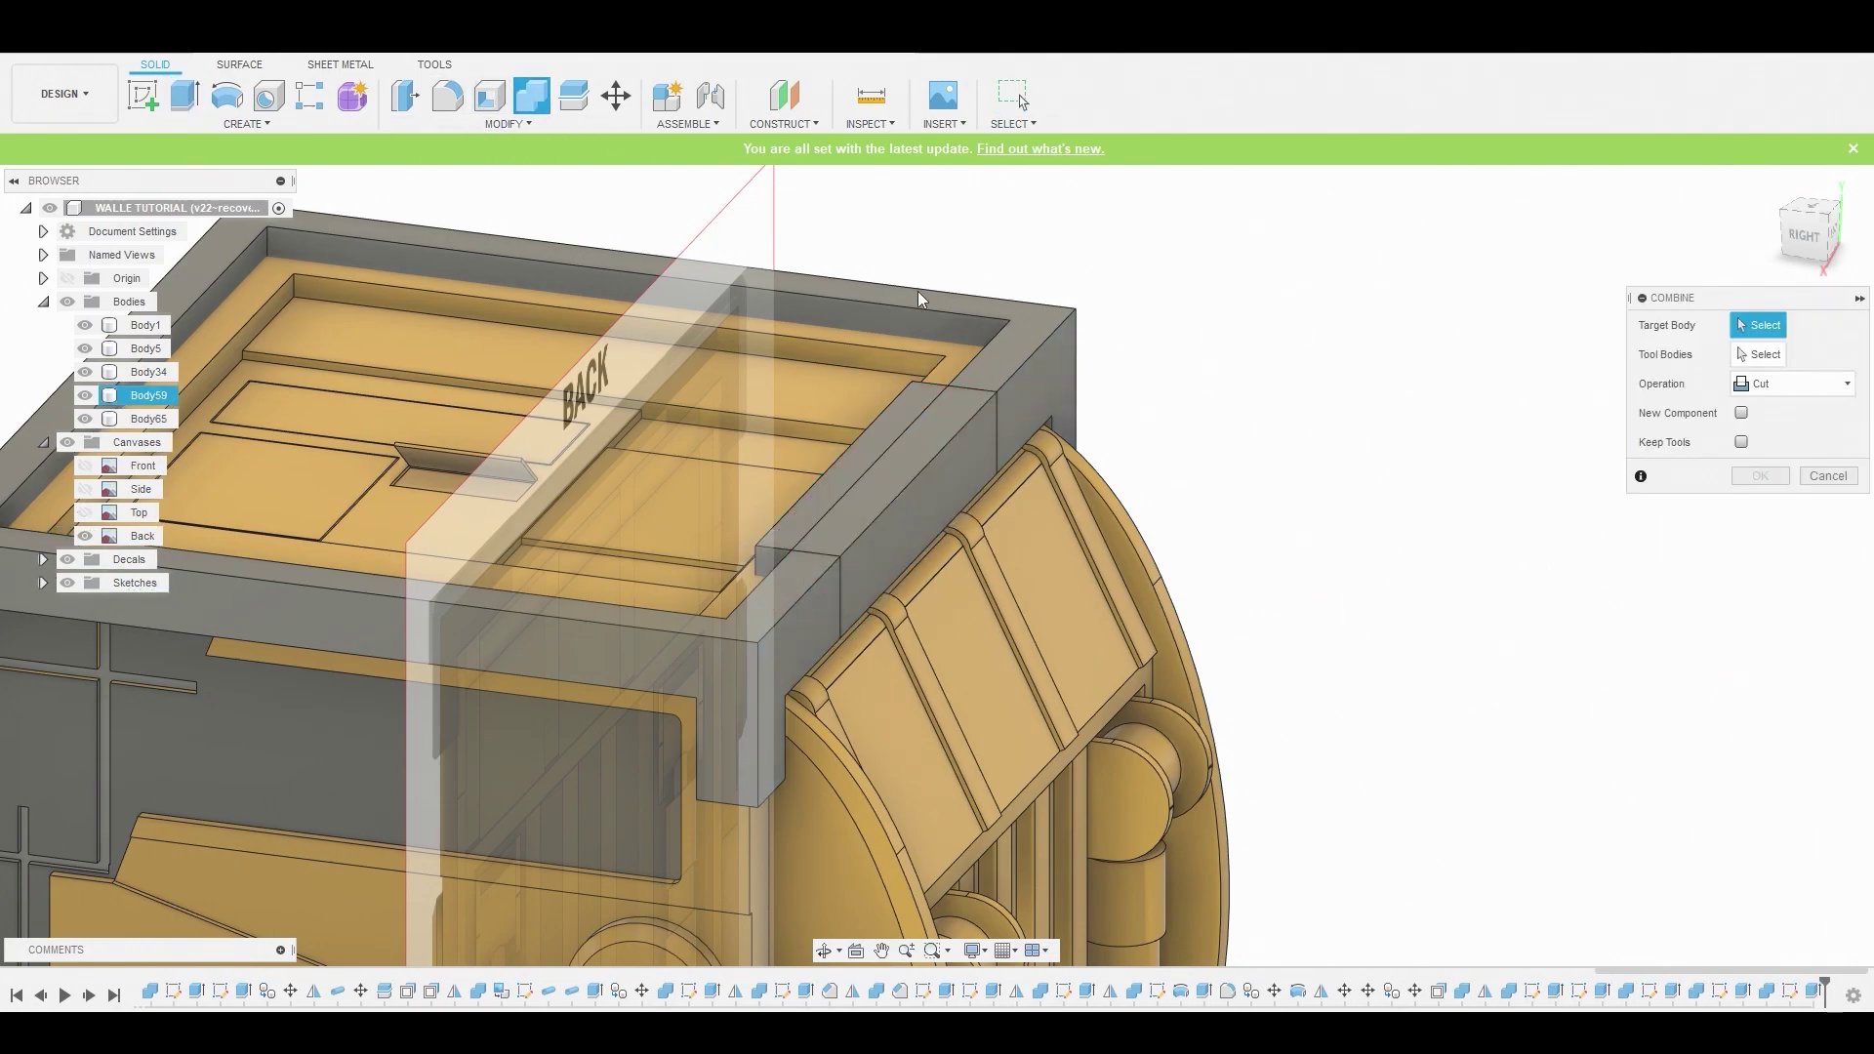
{"action": "left_click", "coordinate": [1039, 330]}
{"action": "left_click", "coordinate": [920, 388]}
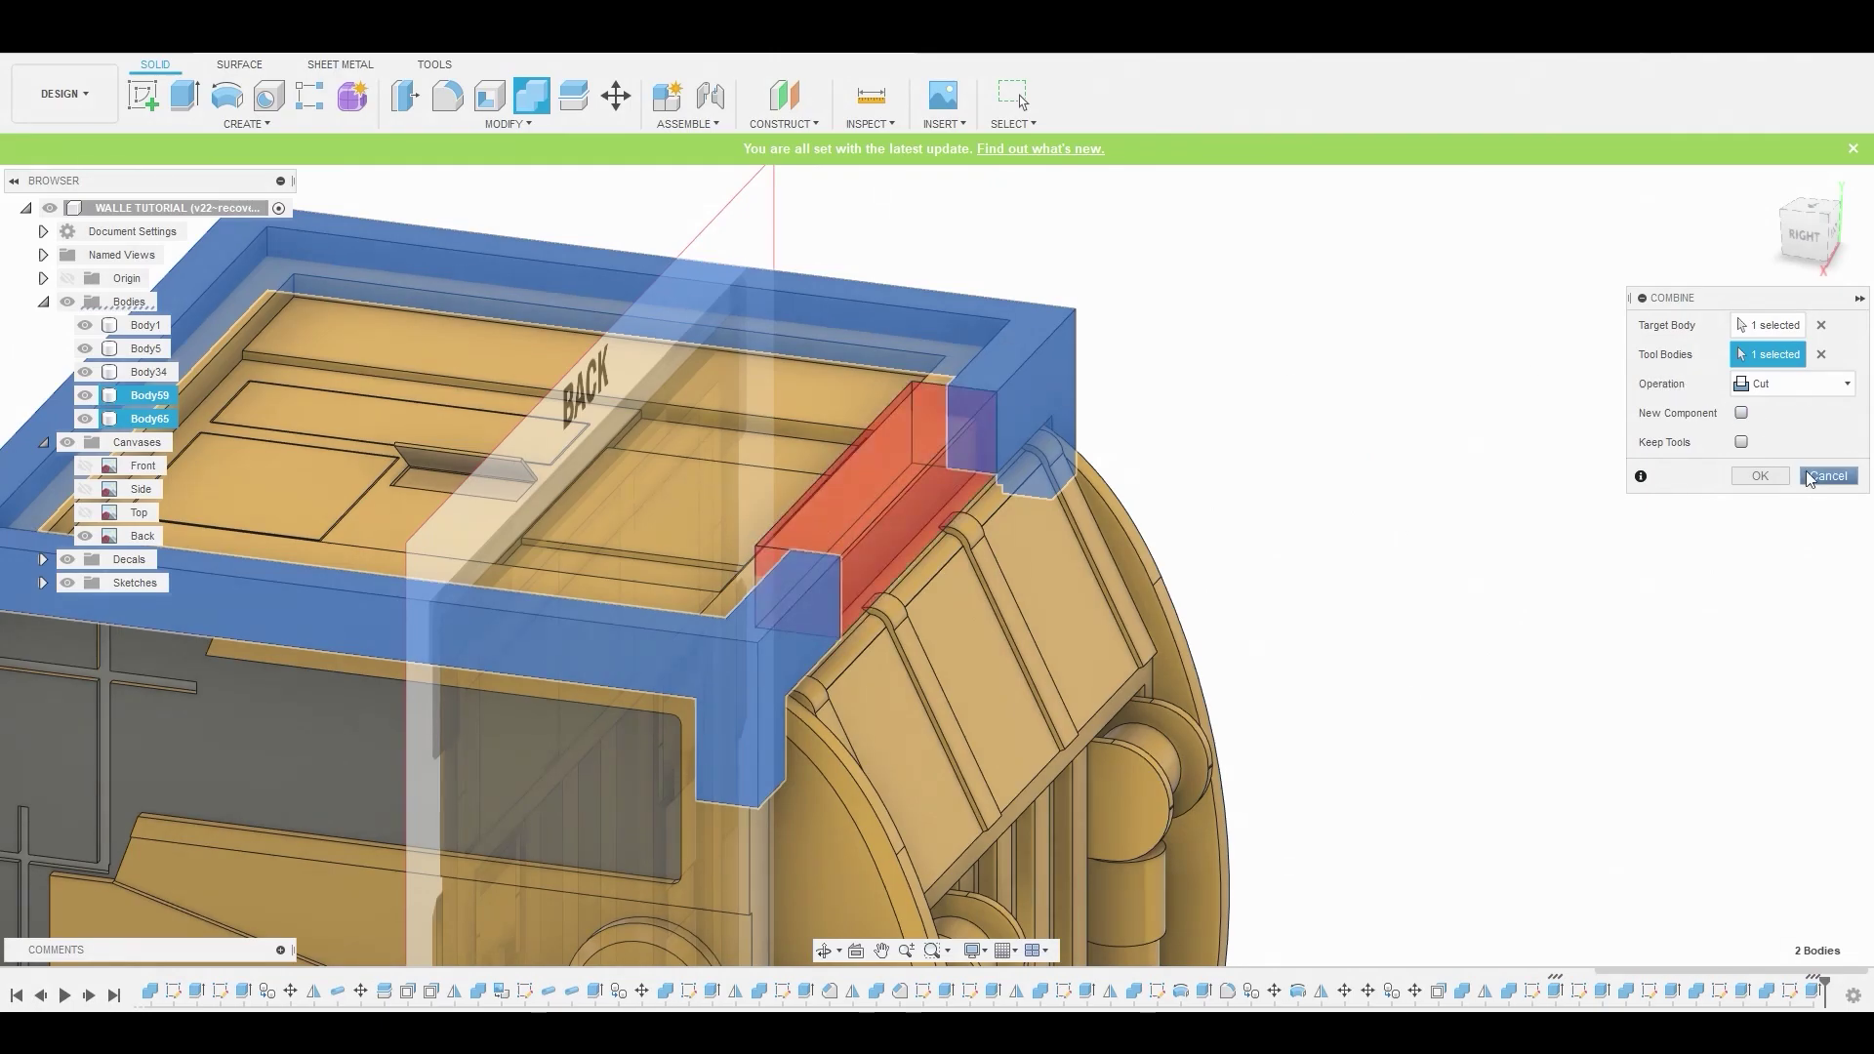
{"action": "left_click", "coordinate": [1760, 476]}
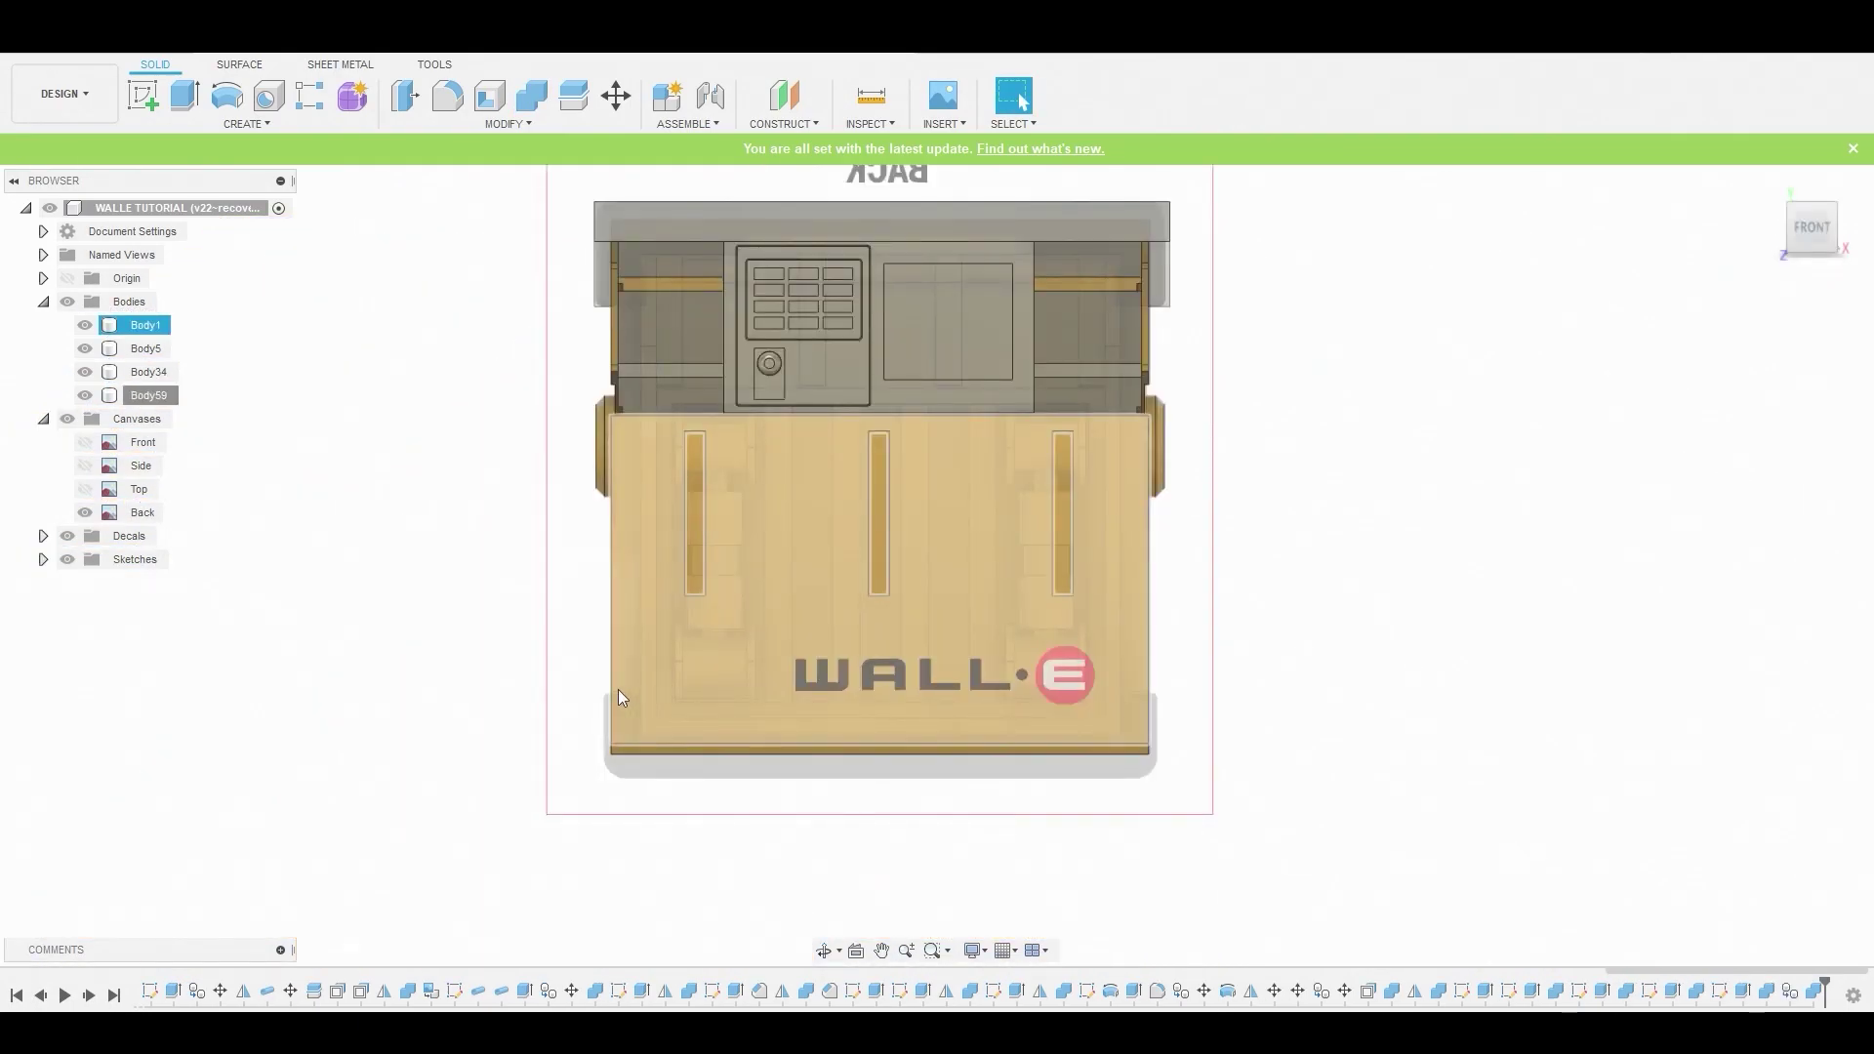
Sketch a rectangle on the front plane spanning the bottom of WALL-E's body
{"action": "key", "text": "Escape"}
{"action": "left_click", "coordinate": [129, 95]}
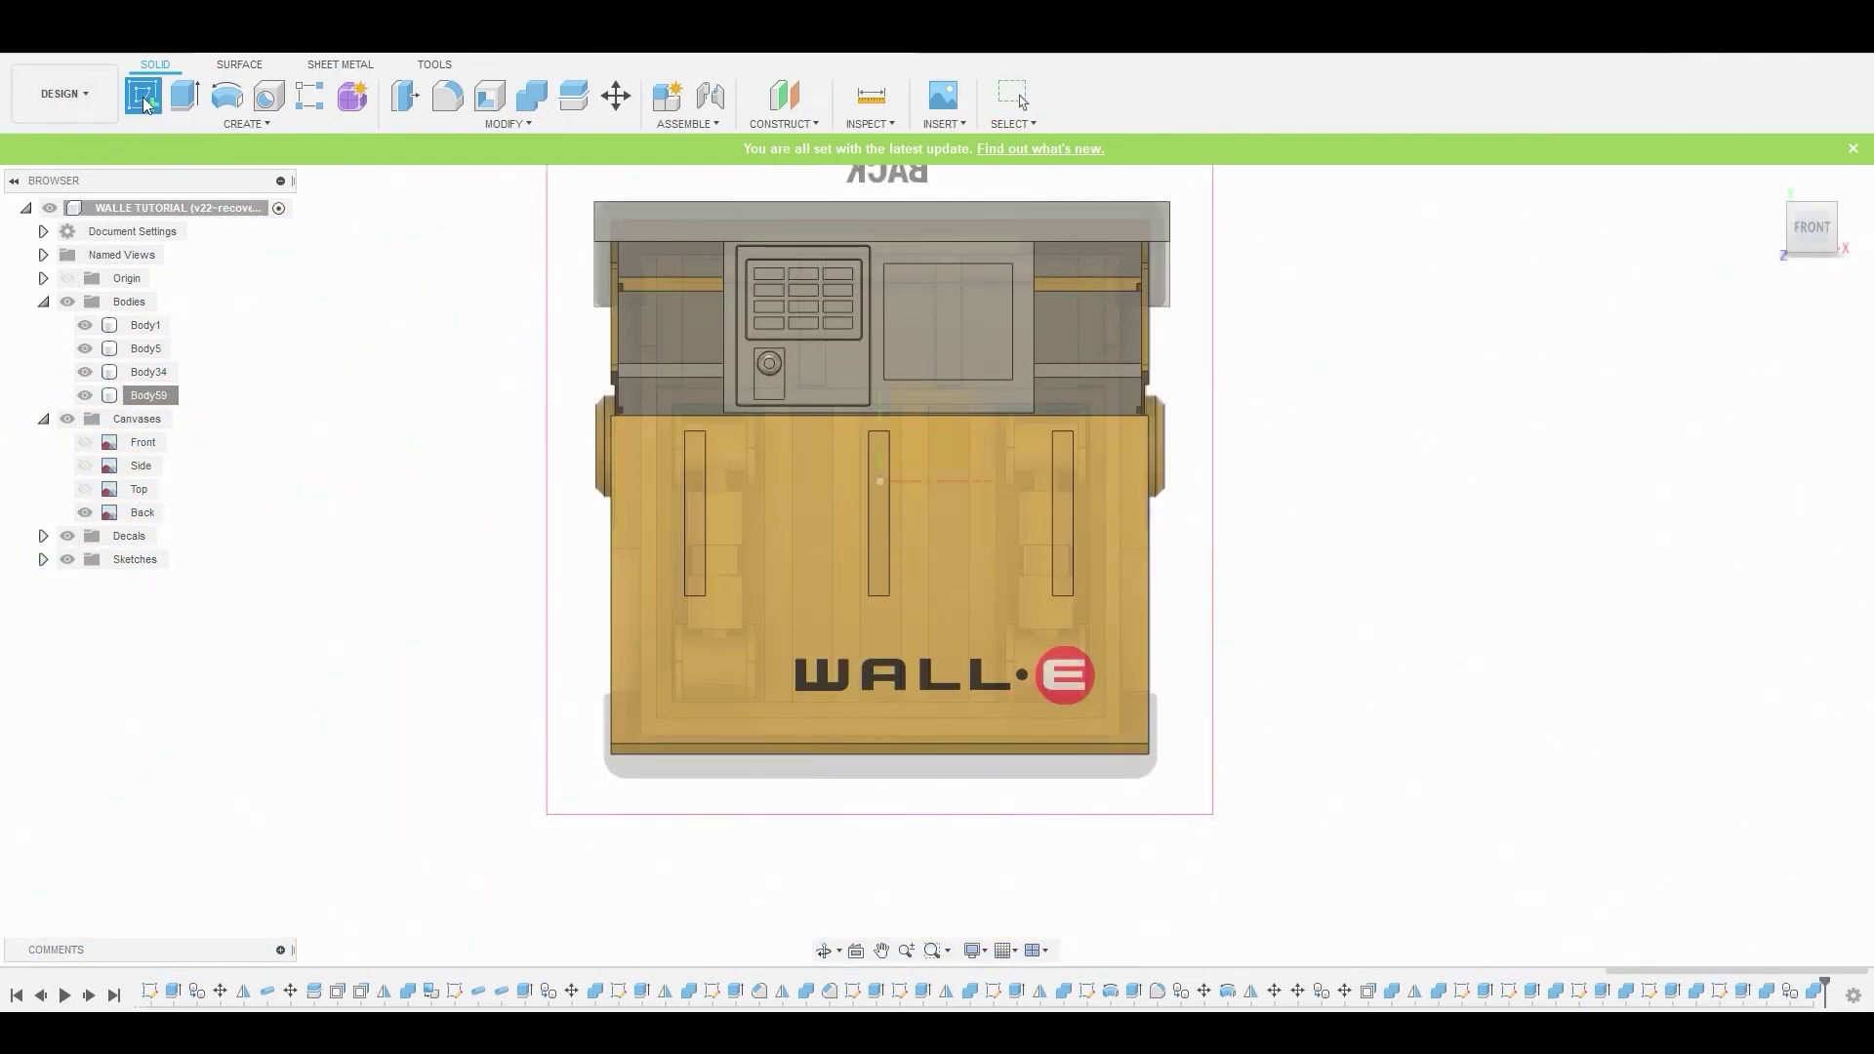
{"action": "left_click", "coordinate": [567, 615]}
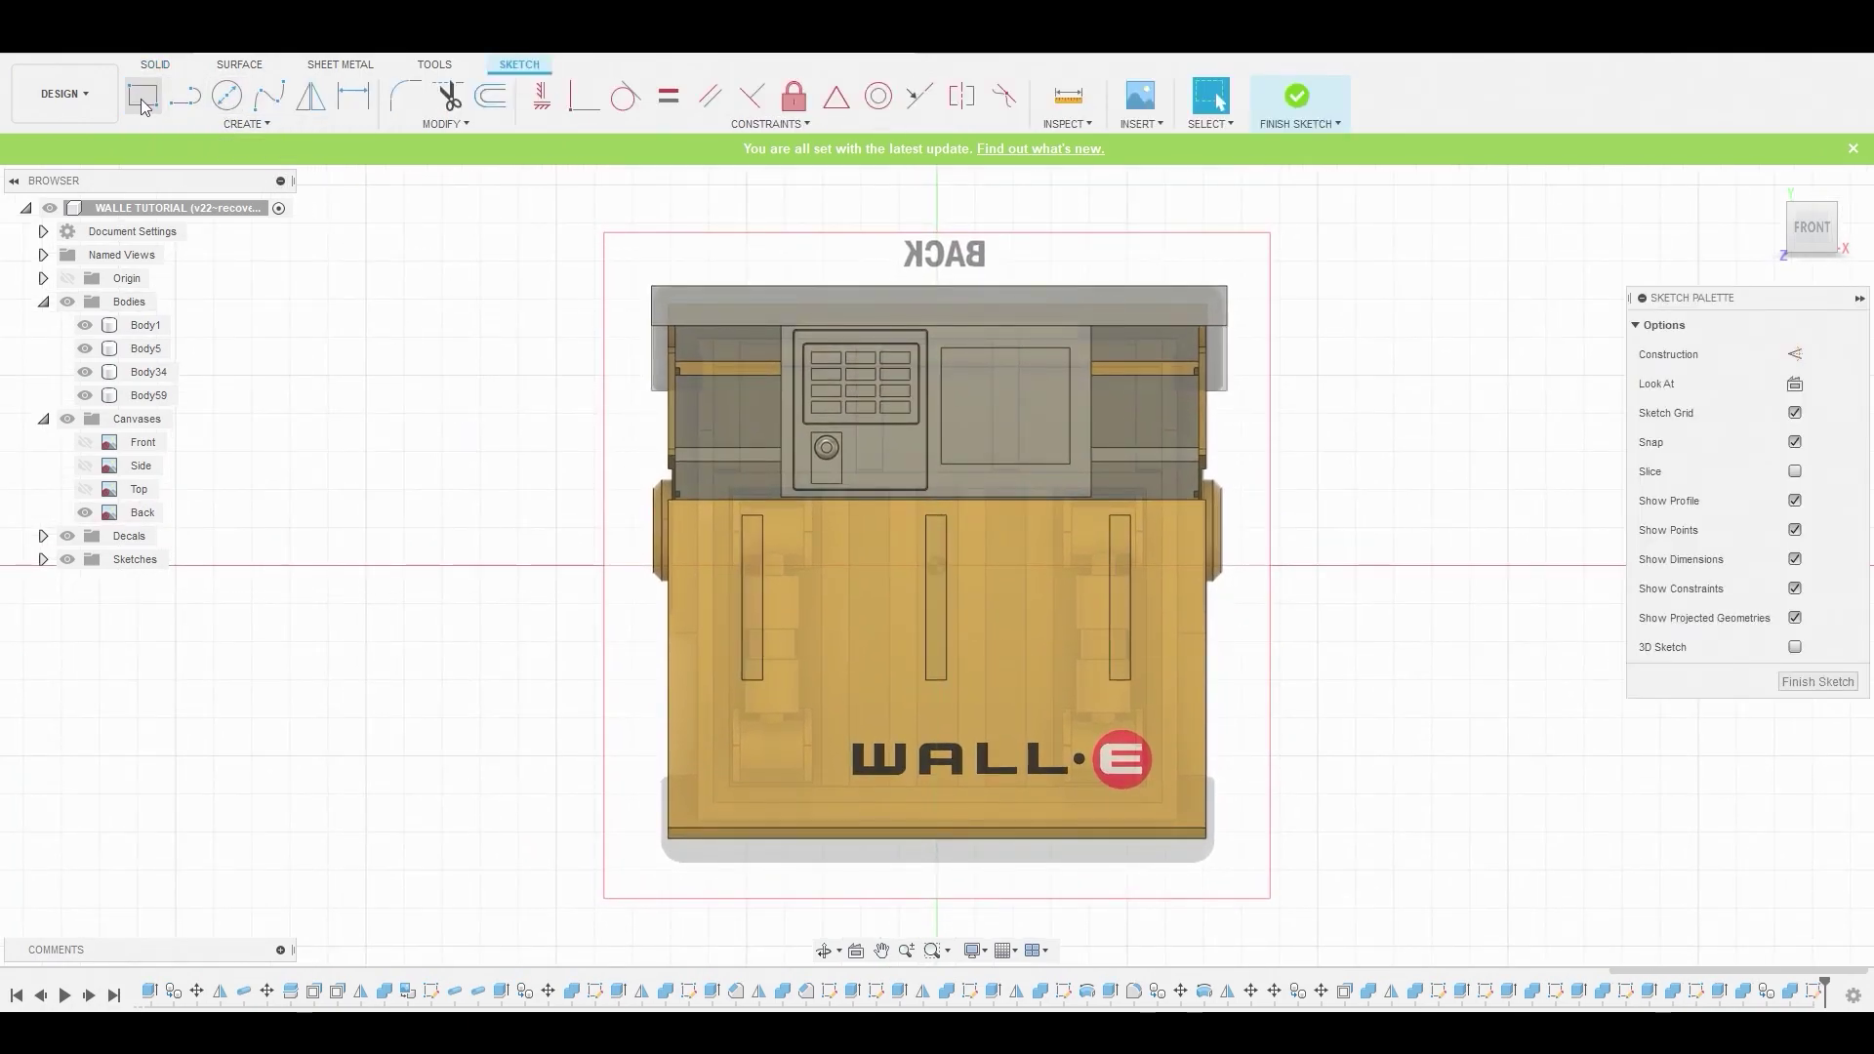
{"action": "left_click", "coordinate": [142, 94]}
{"action": "middle_click_drag", "start_coordinate": [1127, 726], "coordinate": [917, 524]}
{"action": "scroll", "coordinate": [550, 635], "scroll_direction": "up", "scroll_amount": 5}
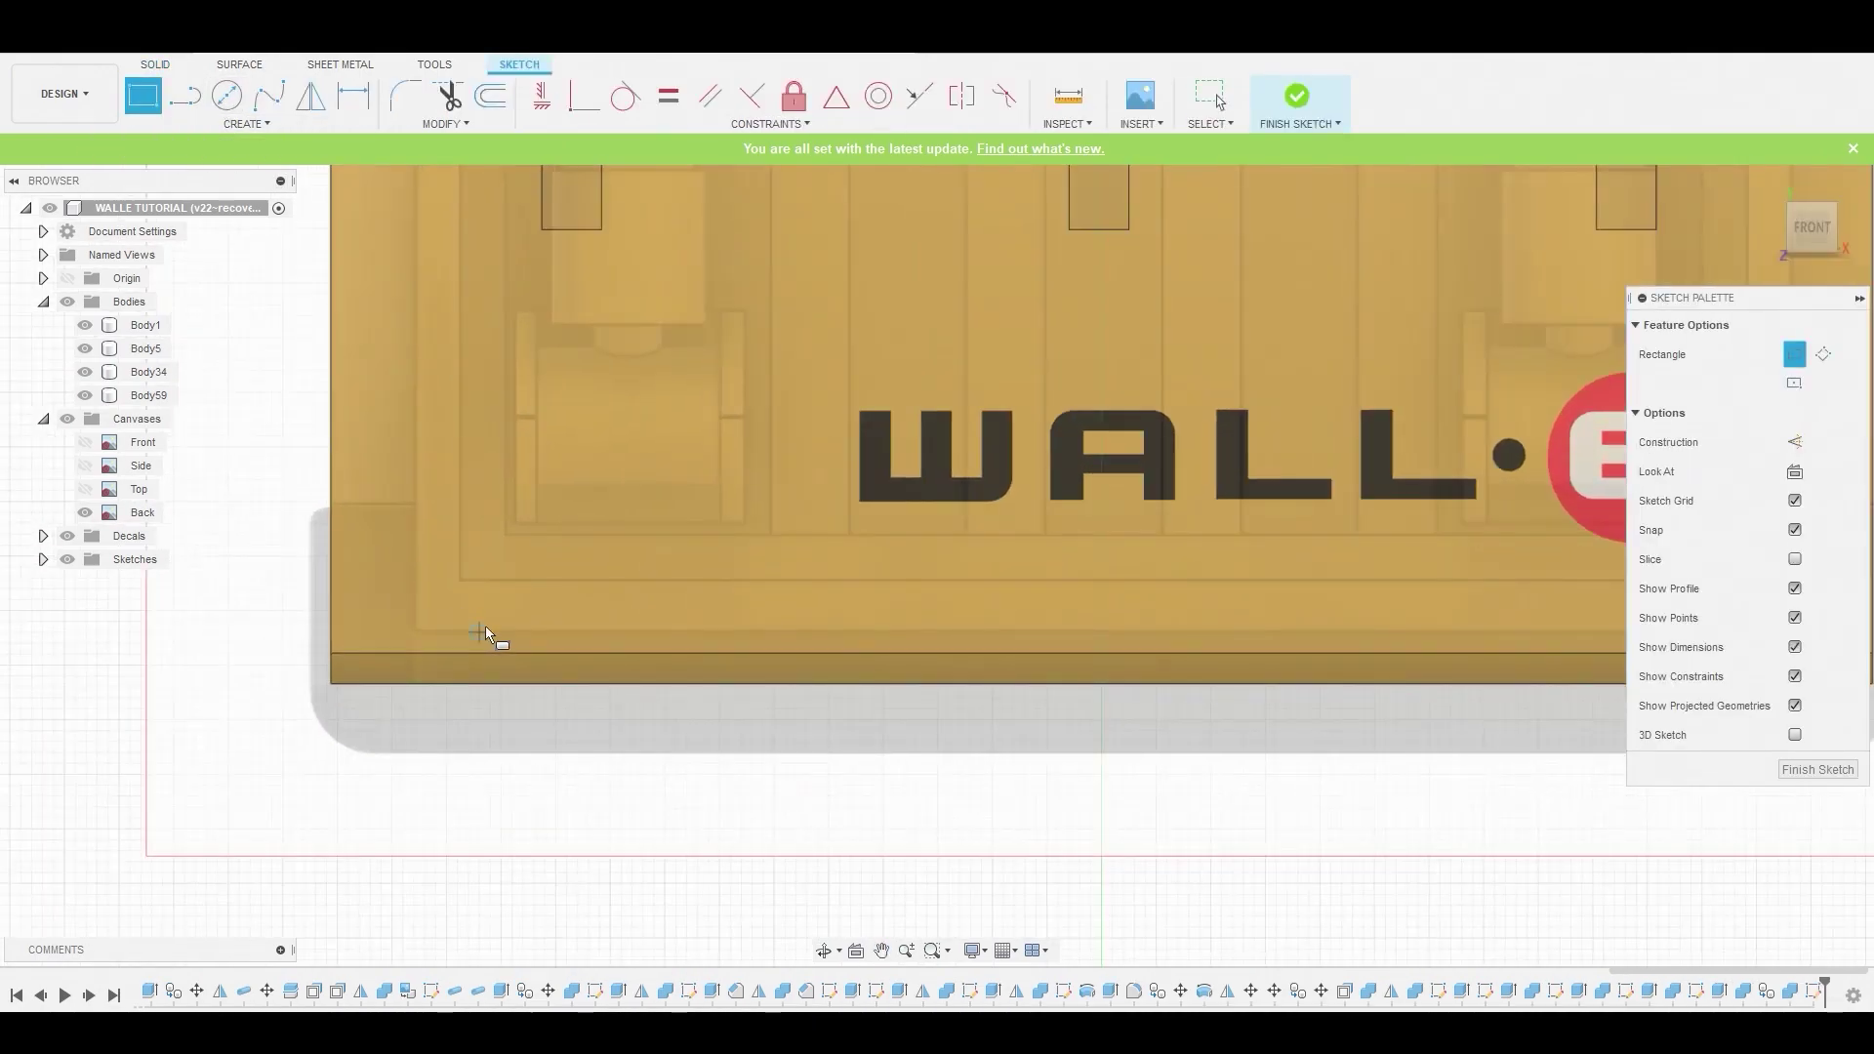
{"action": "scroll", "coordinate": [309, 525], "scroll_direction": "up", "scroll_amount": 4}
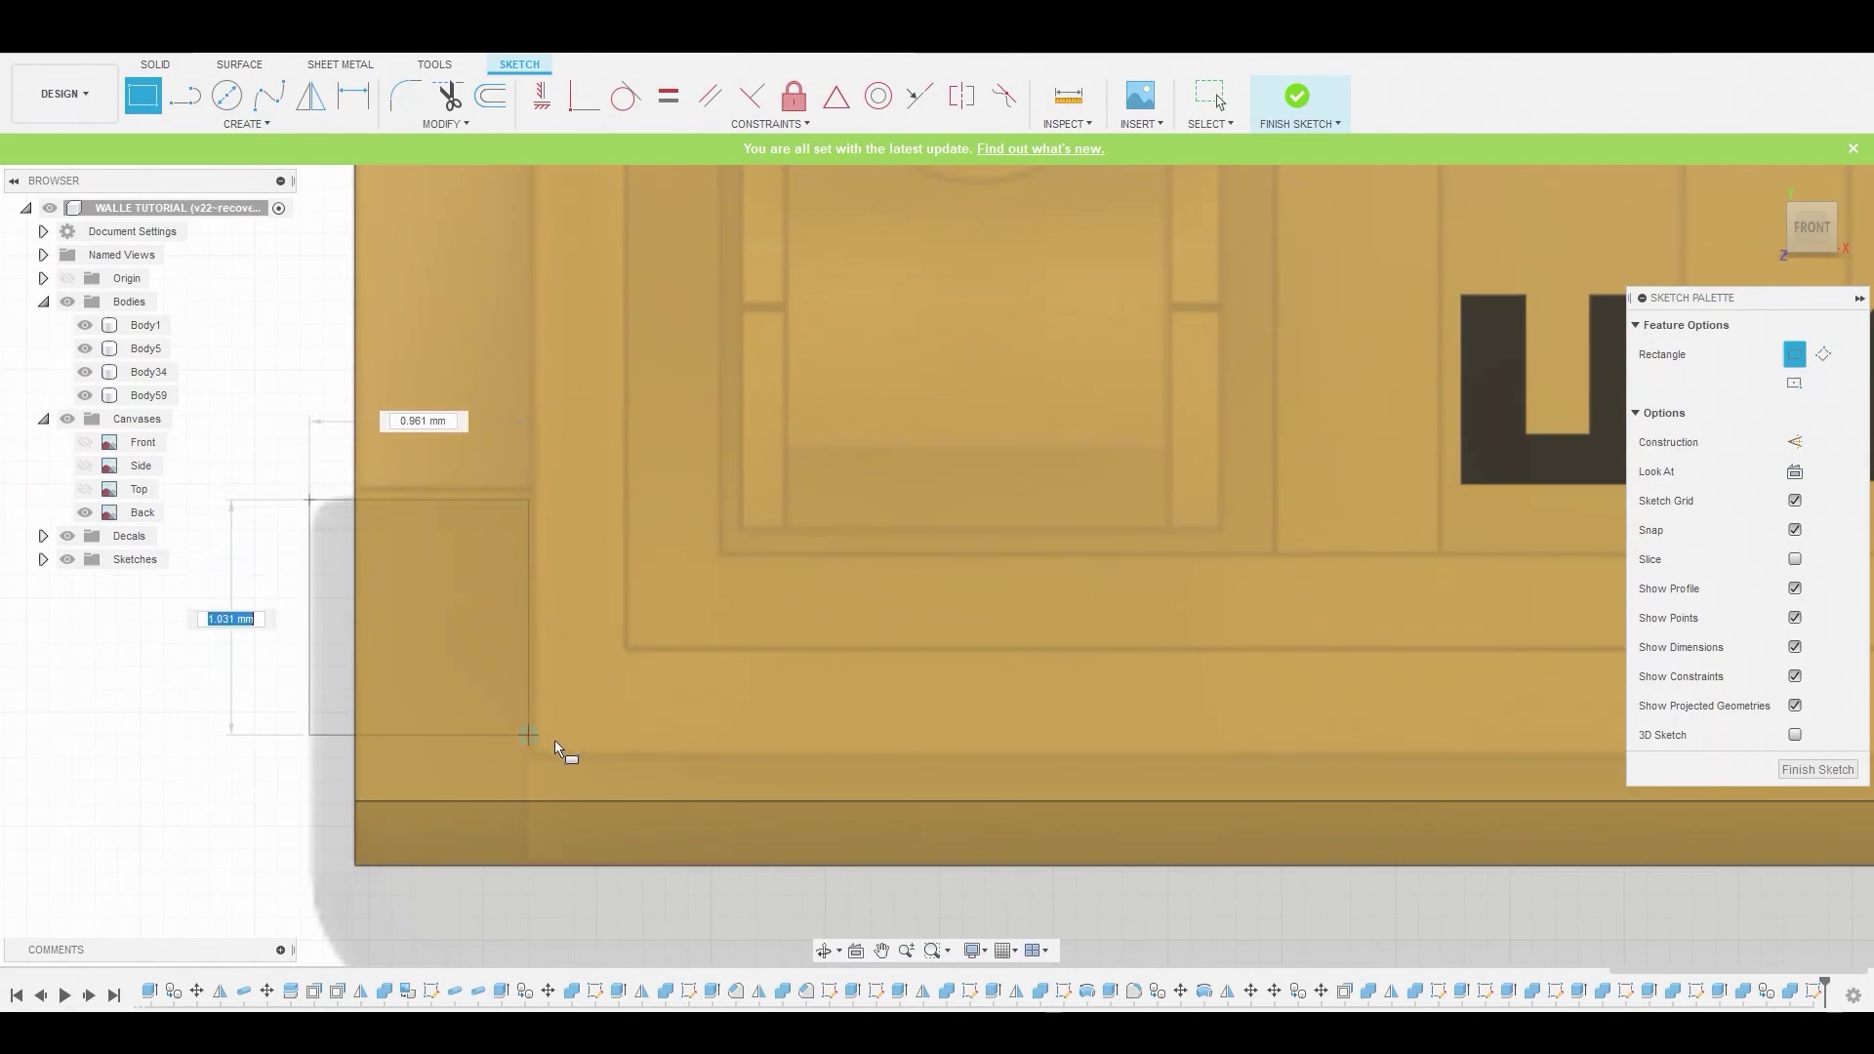
{"action": "scroll", "coordinate": [655, 757], "scroll_direction": "down", "scroll_amount": 5}
{"action": "middle_click_drag", "start_coordinate": [846, 767], "coordinate": [477, 759]}
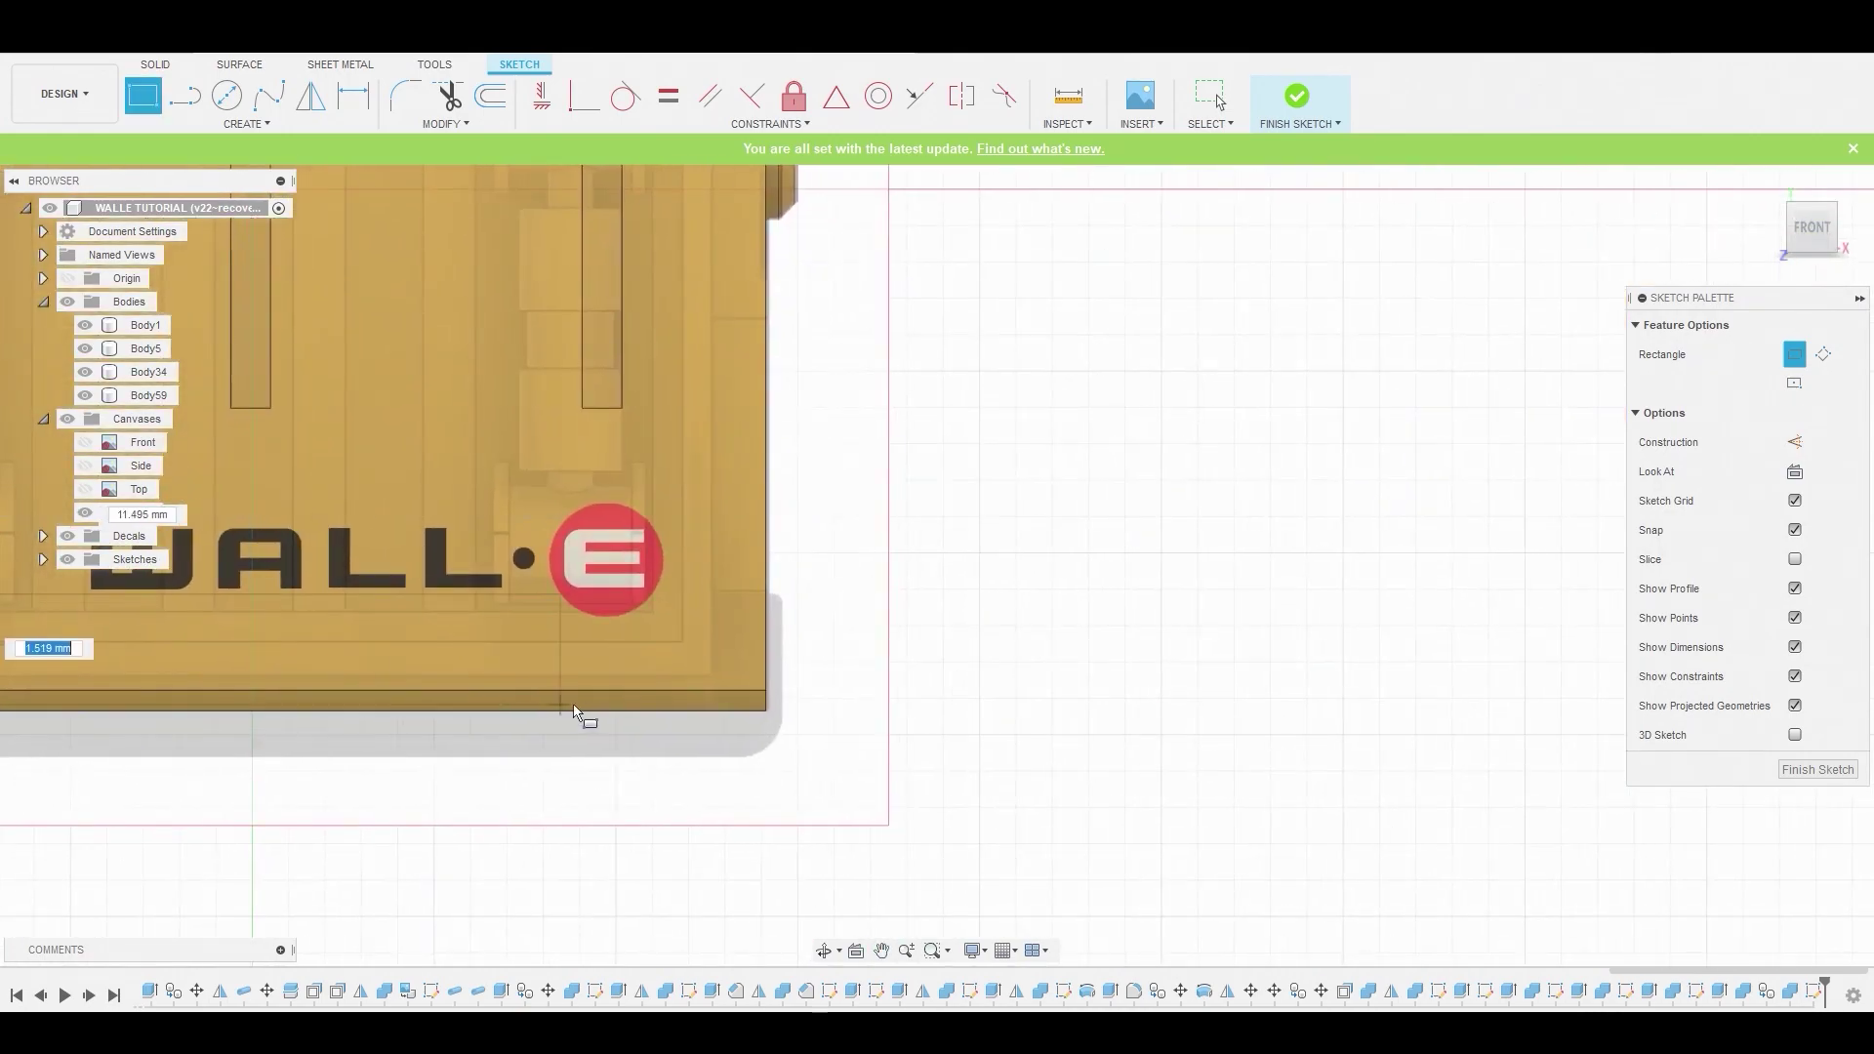
{"action": "left_click", "coordinate": [786, 761]}
{"action": "scroll", "coordinate": [771, 756], "scroll_direction": "down", "scroll_amount": 5}
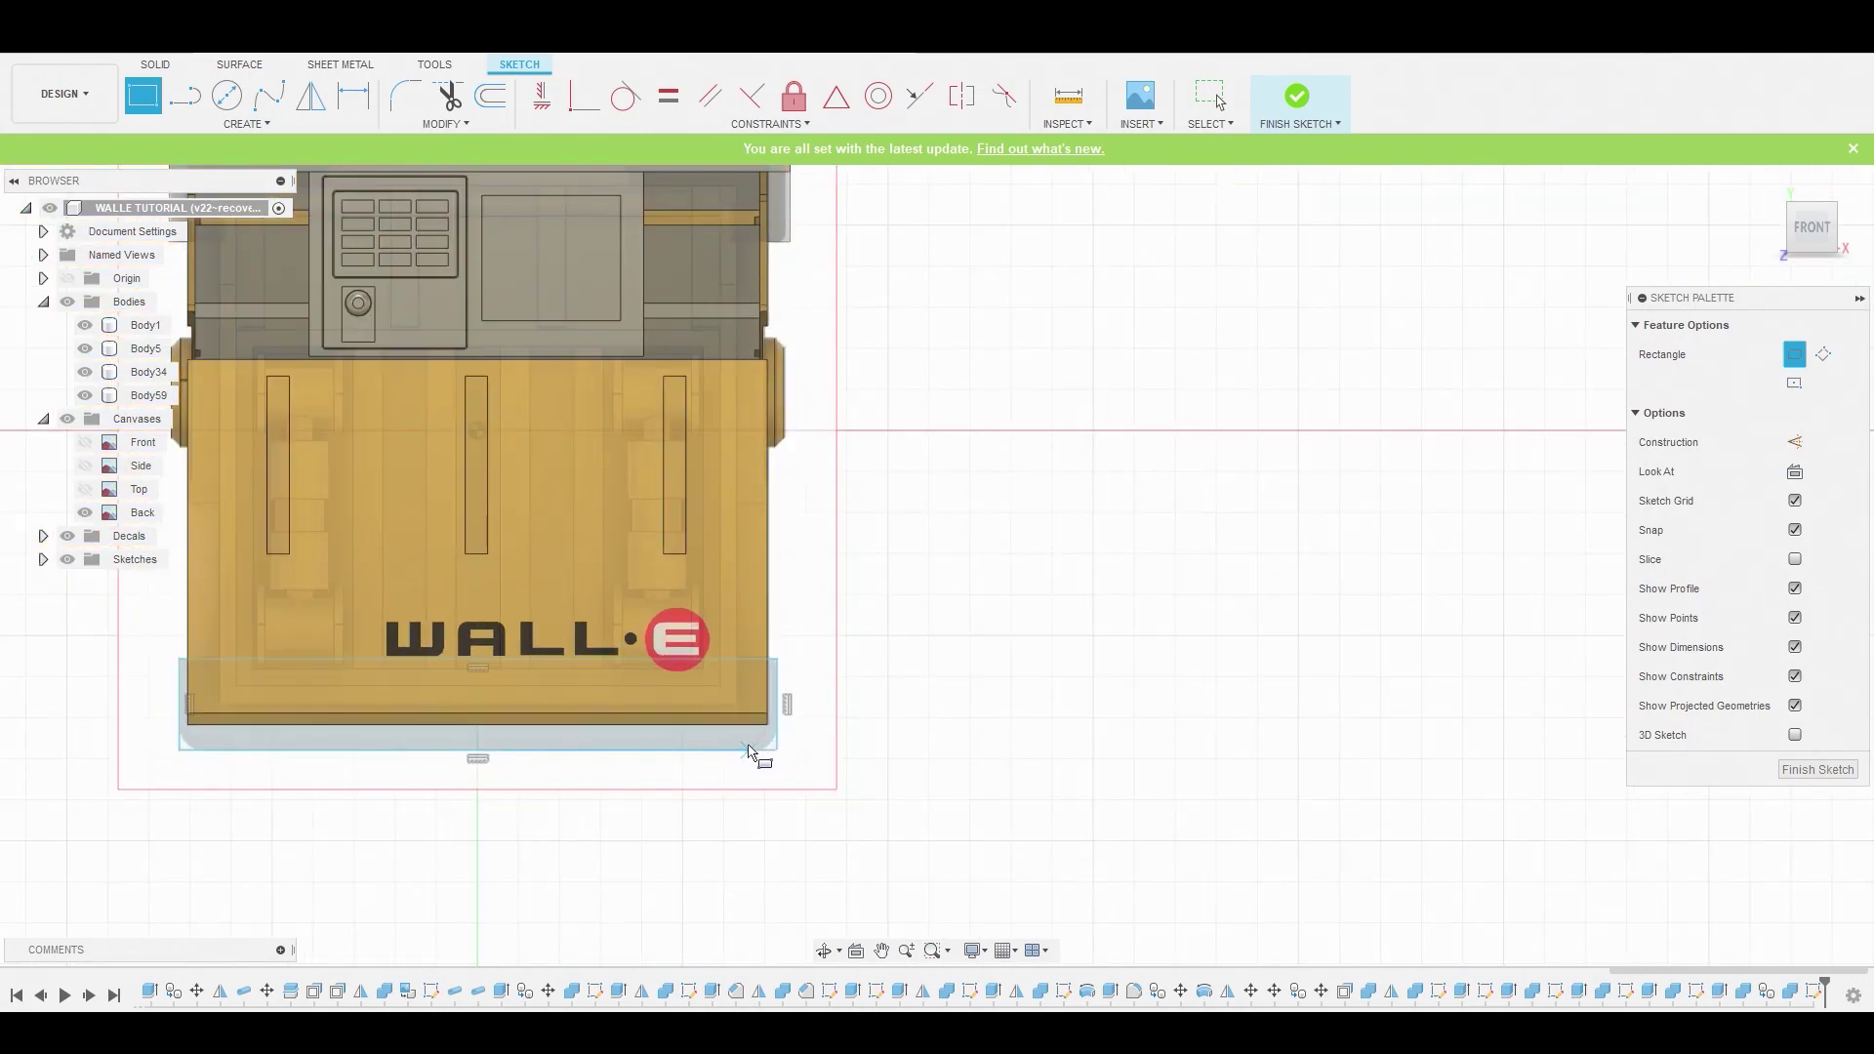
{"action": "right_click", "coordinate": [1086, 625]}
{"action": "left_click", "coordinate": [1188, 636]}
Extrude the rectangle 8.744 mm back, viewed from the side with the Side canvas shown
{"action": "scroll", "coordinate": [514, 787], "scroll_direction": "up", "scroll_amount": 5}
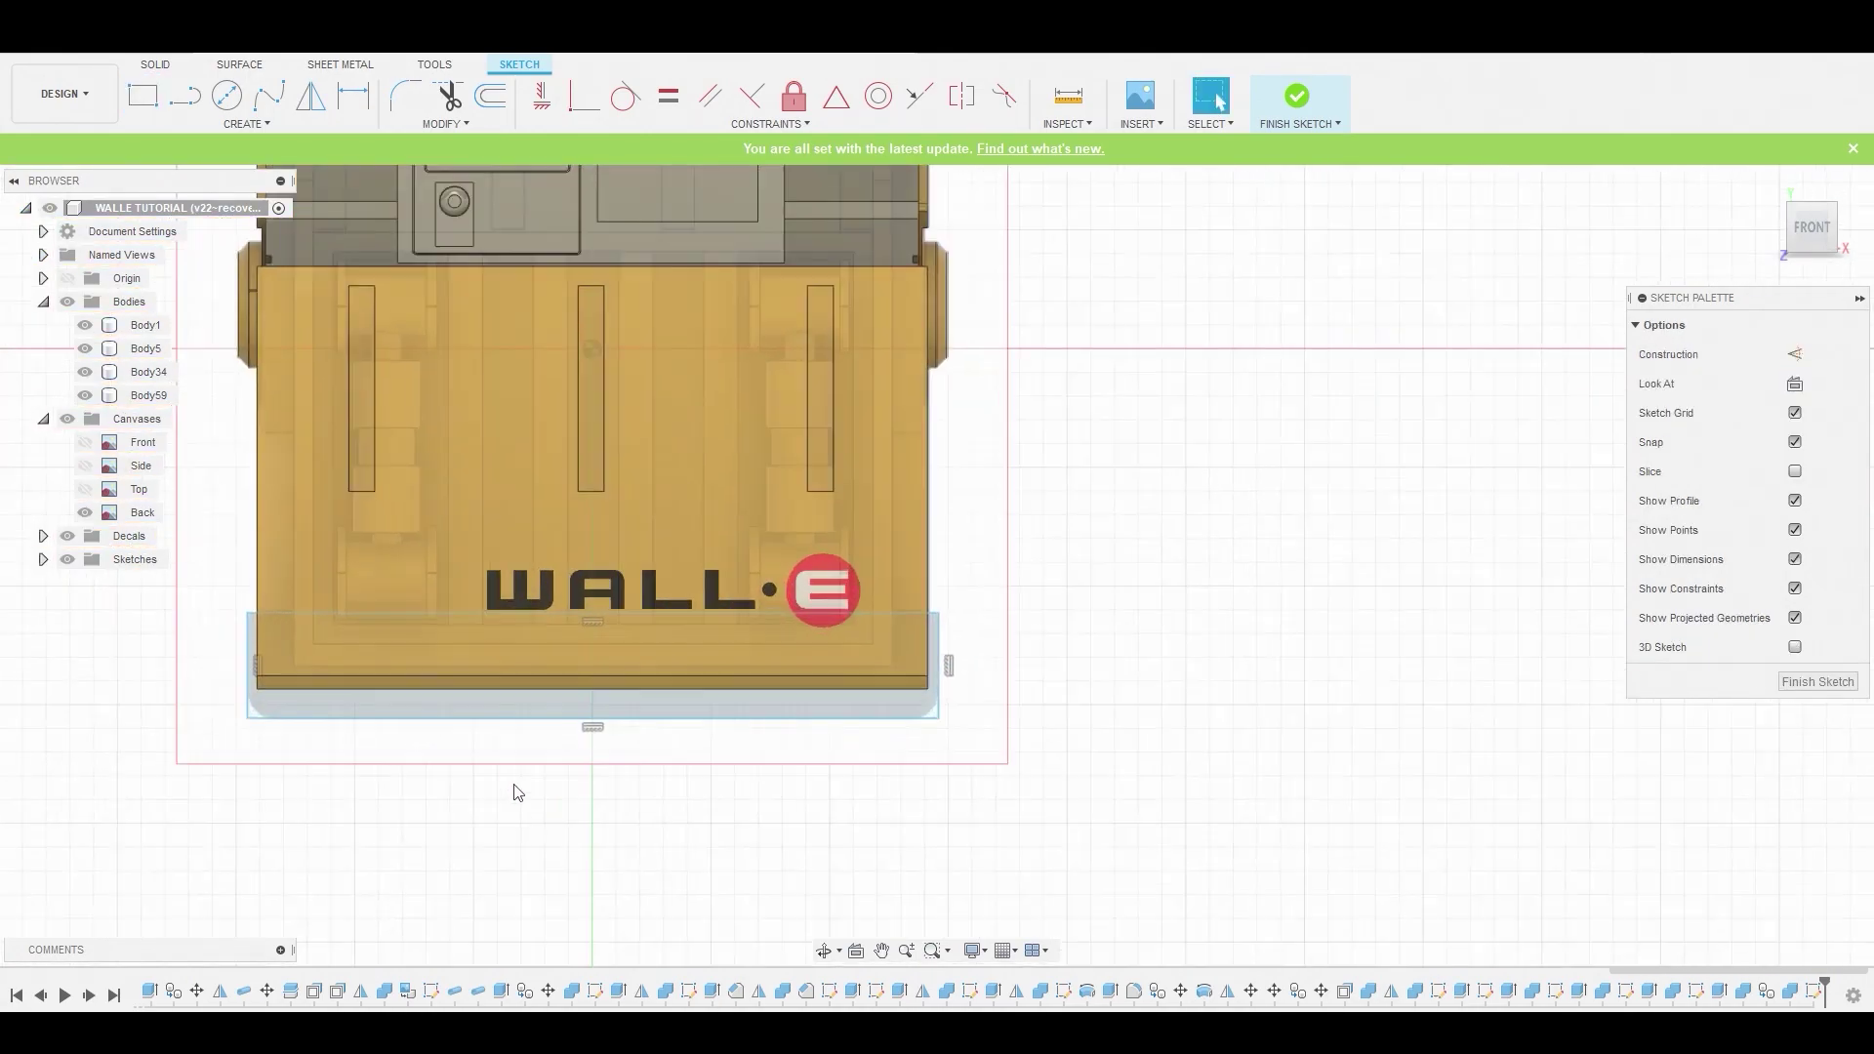
{"action": "left_click", "coordinate": [498, 712]}
{"action": "right_click", "coordinate": [496, 699]}
{"action": "left_click", "coordinate": [552, 677]}
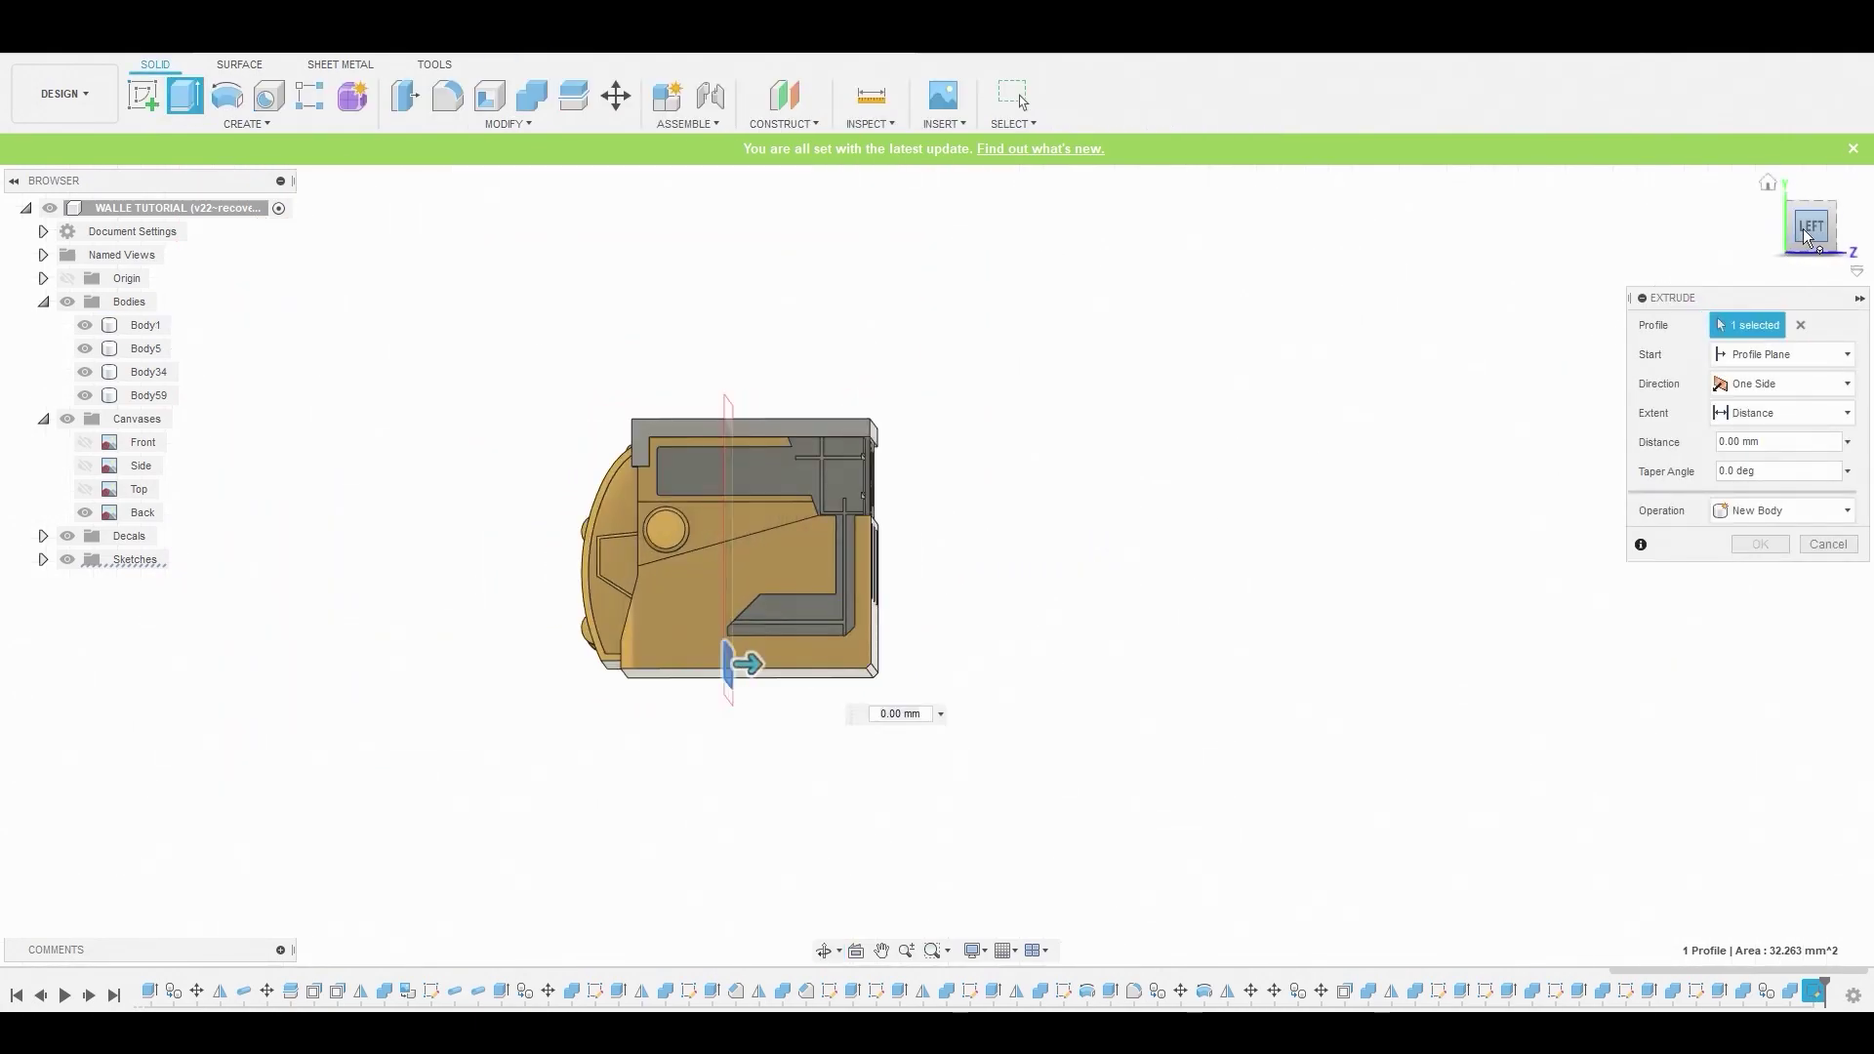
{"action": "left_click", "coordinate": [1807, 233]}
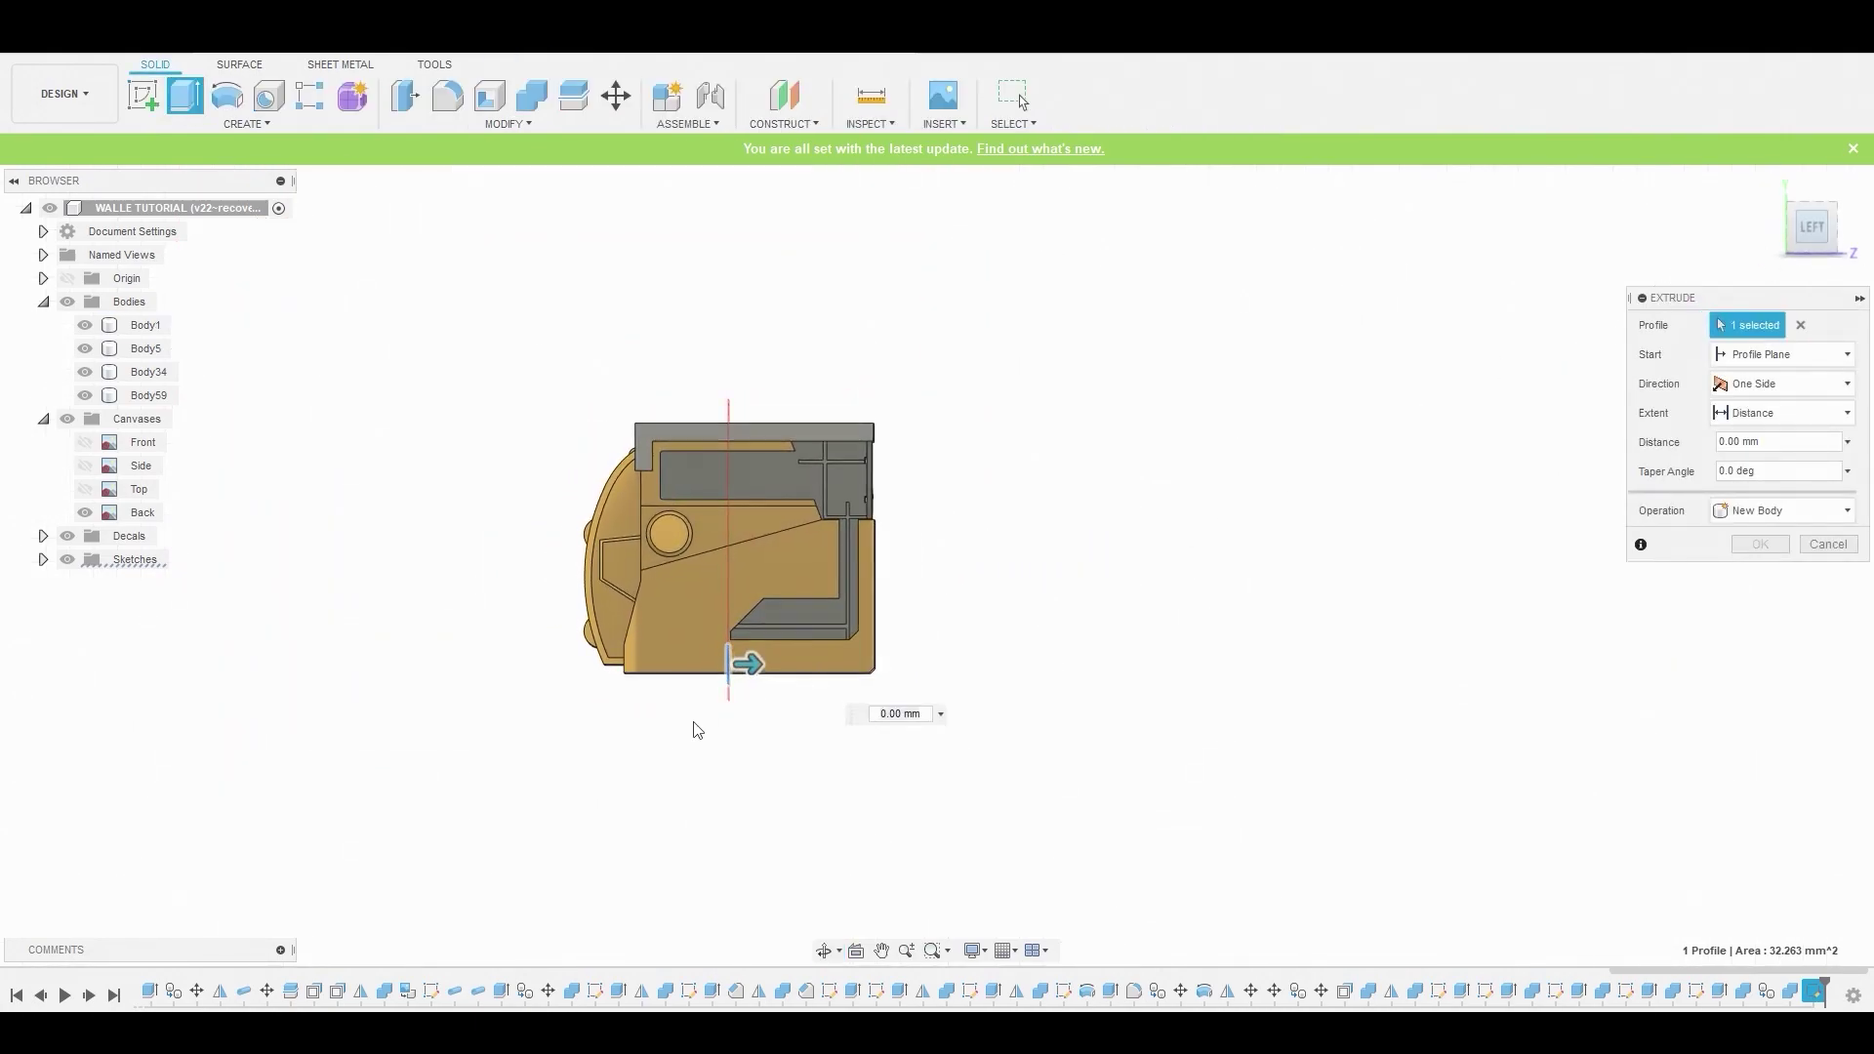
{"action": "left_click", "coordinate": [82, 467]}
{"action": "scroll", "coordinate": [740, 701], "scroll_direction": "up", "scroll_amount": 5}
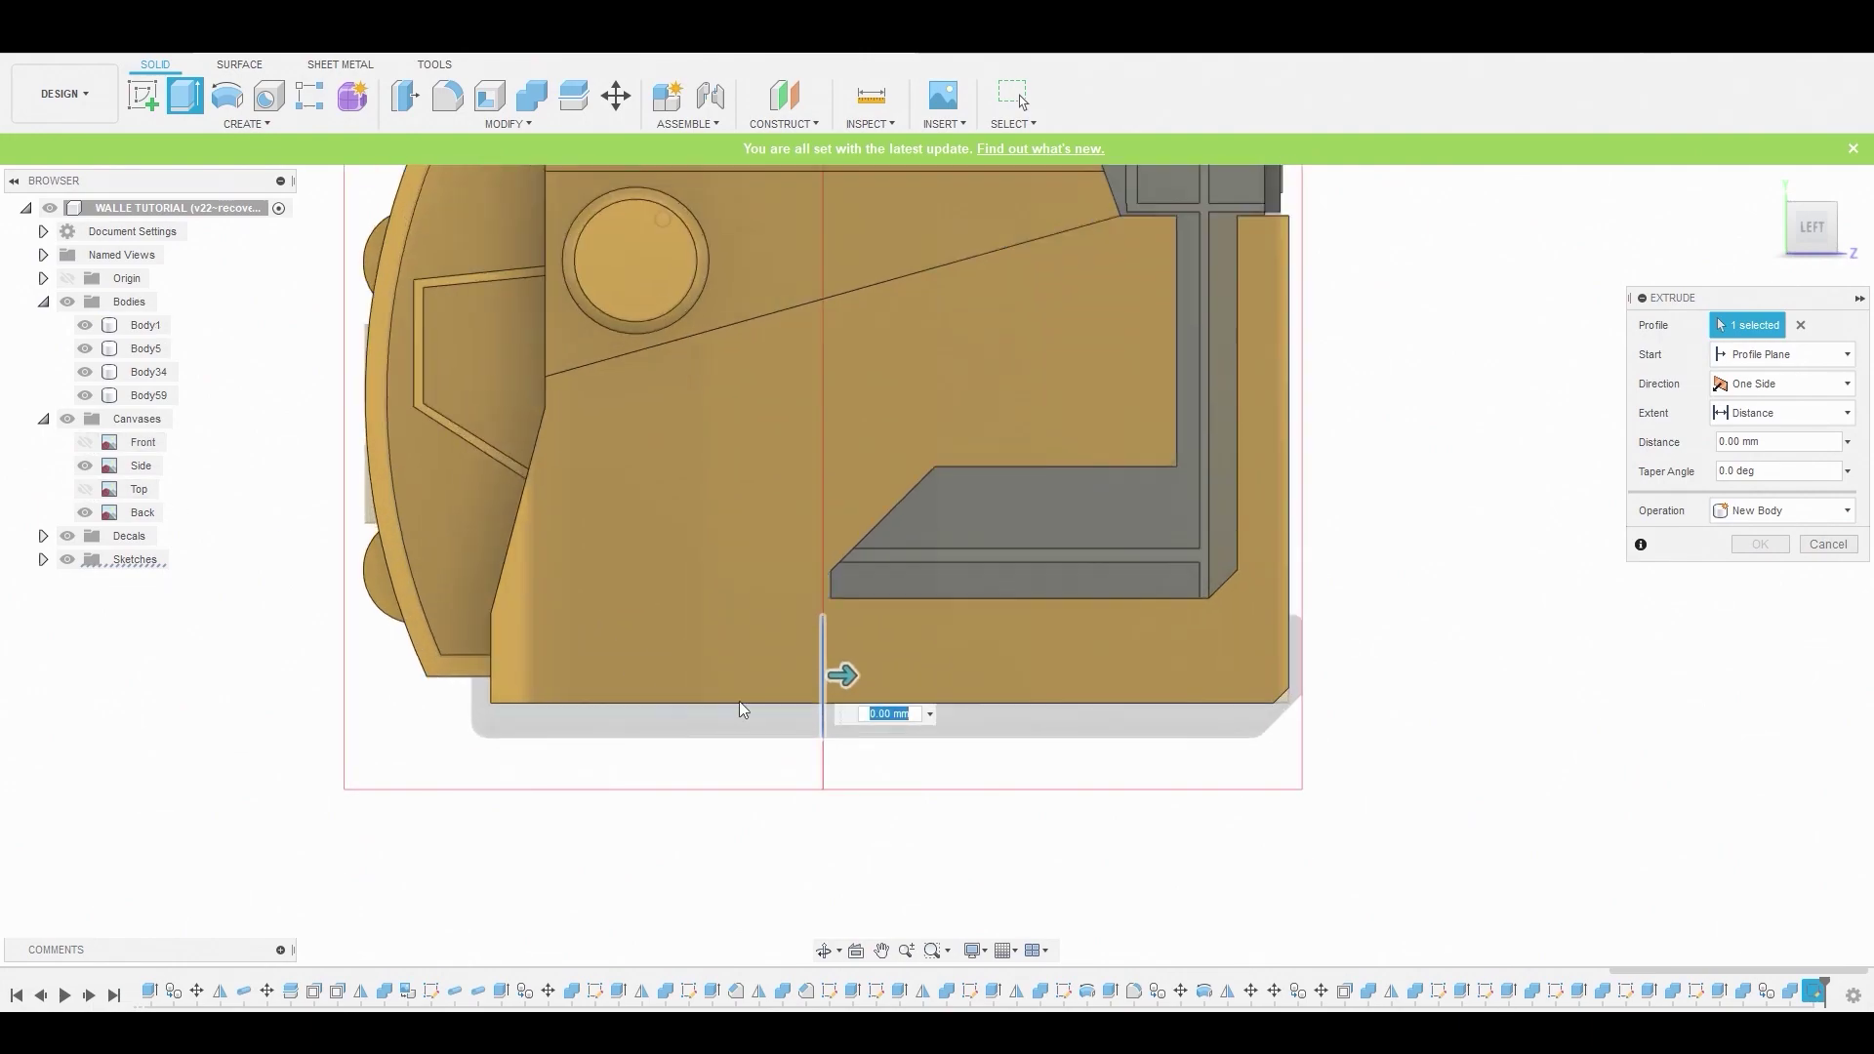
{"action": "left_click_drag", "start_coordinate": [852, 673], "coordinate": [1379, 720]}
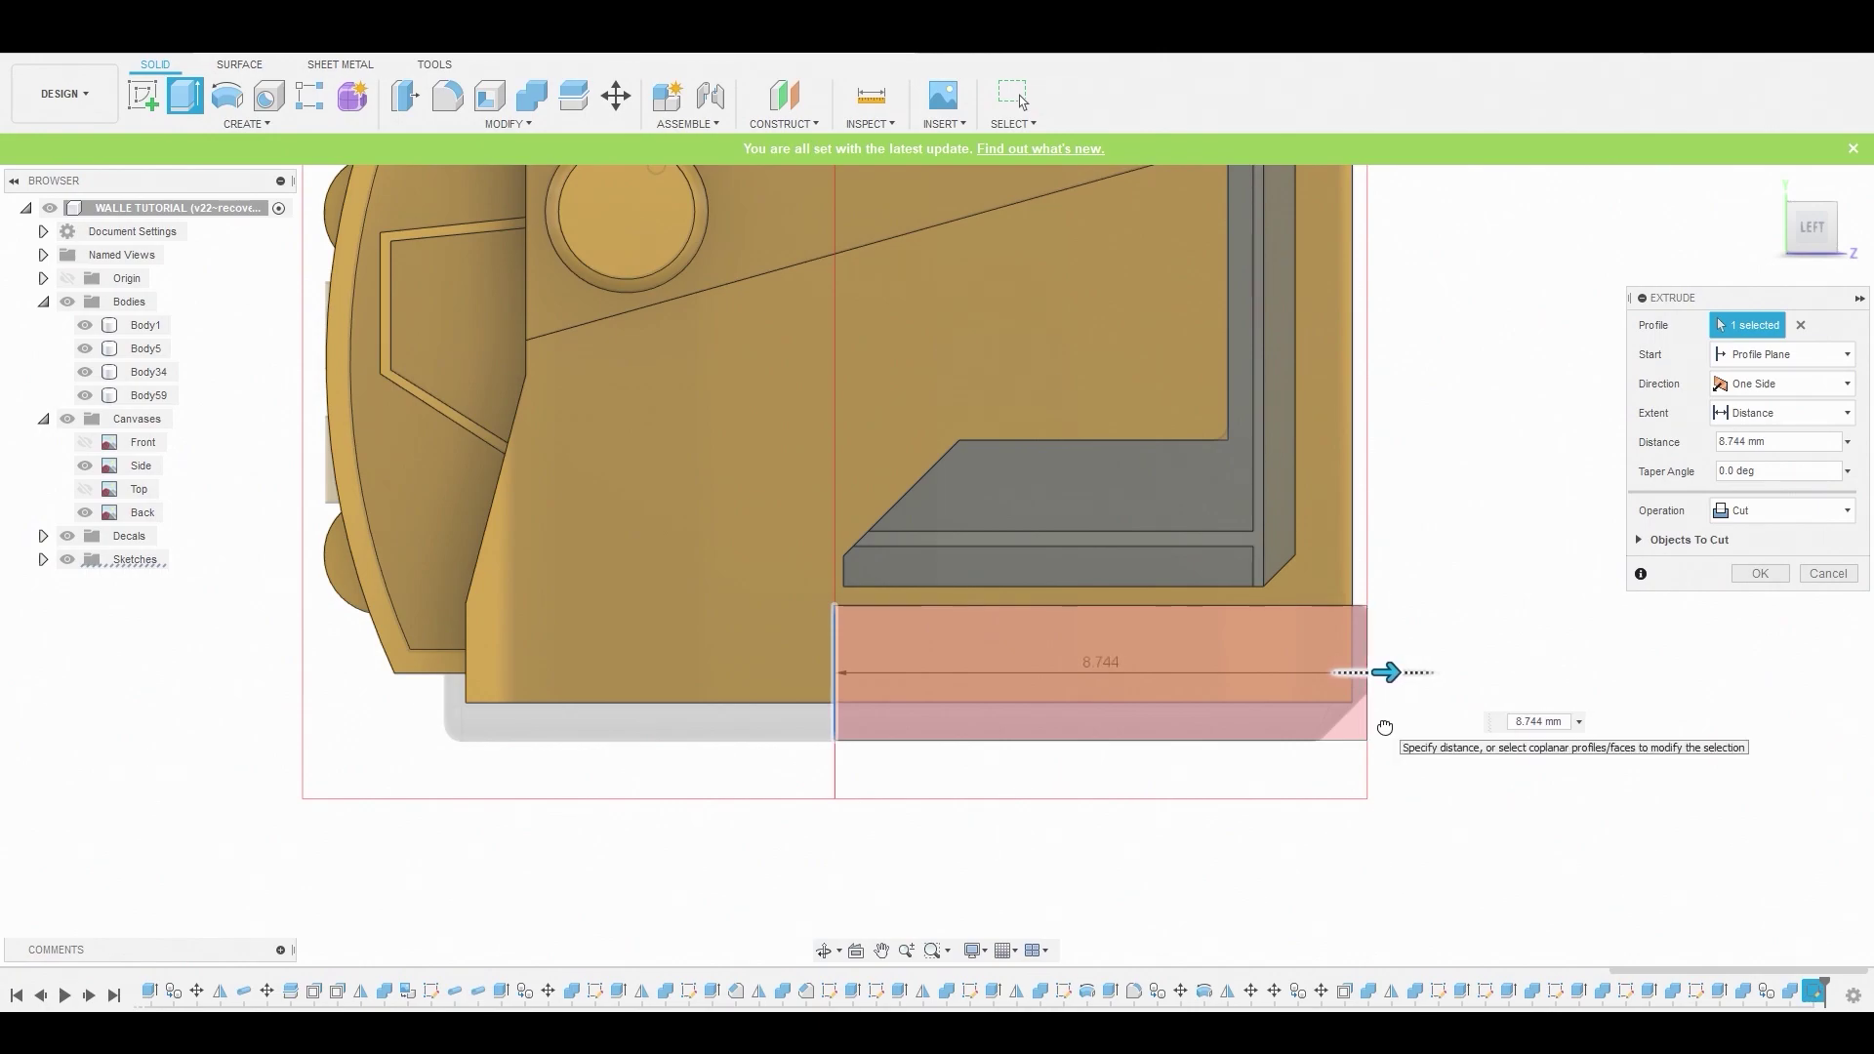
Make it a Two Sides extrusion with 6.434 mm on the second side as new Body67
{"action": "left_click", "coordinate": [1796, 384]}
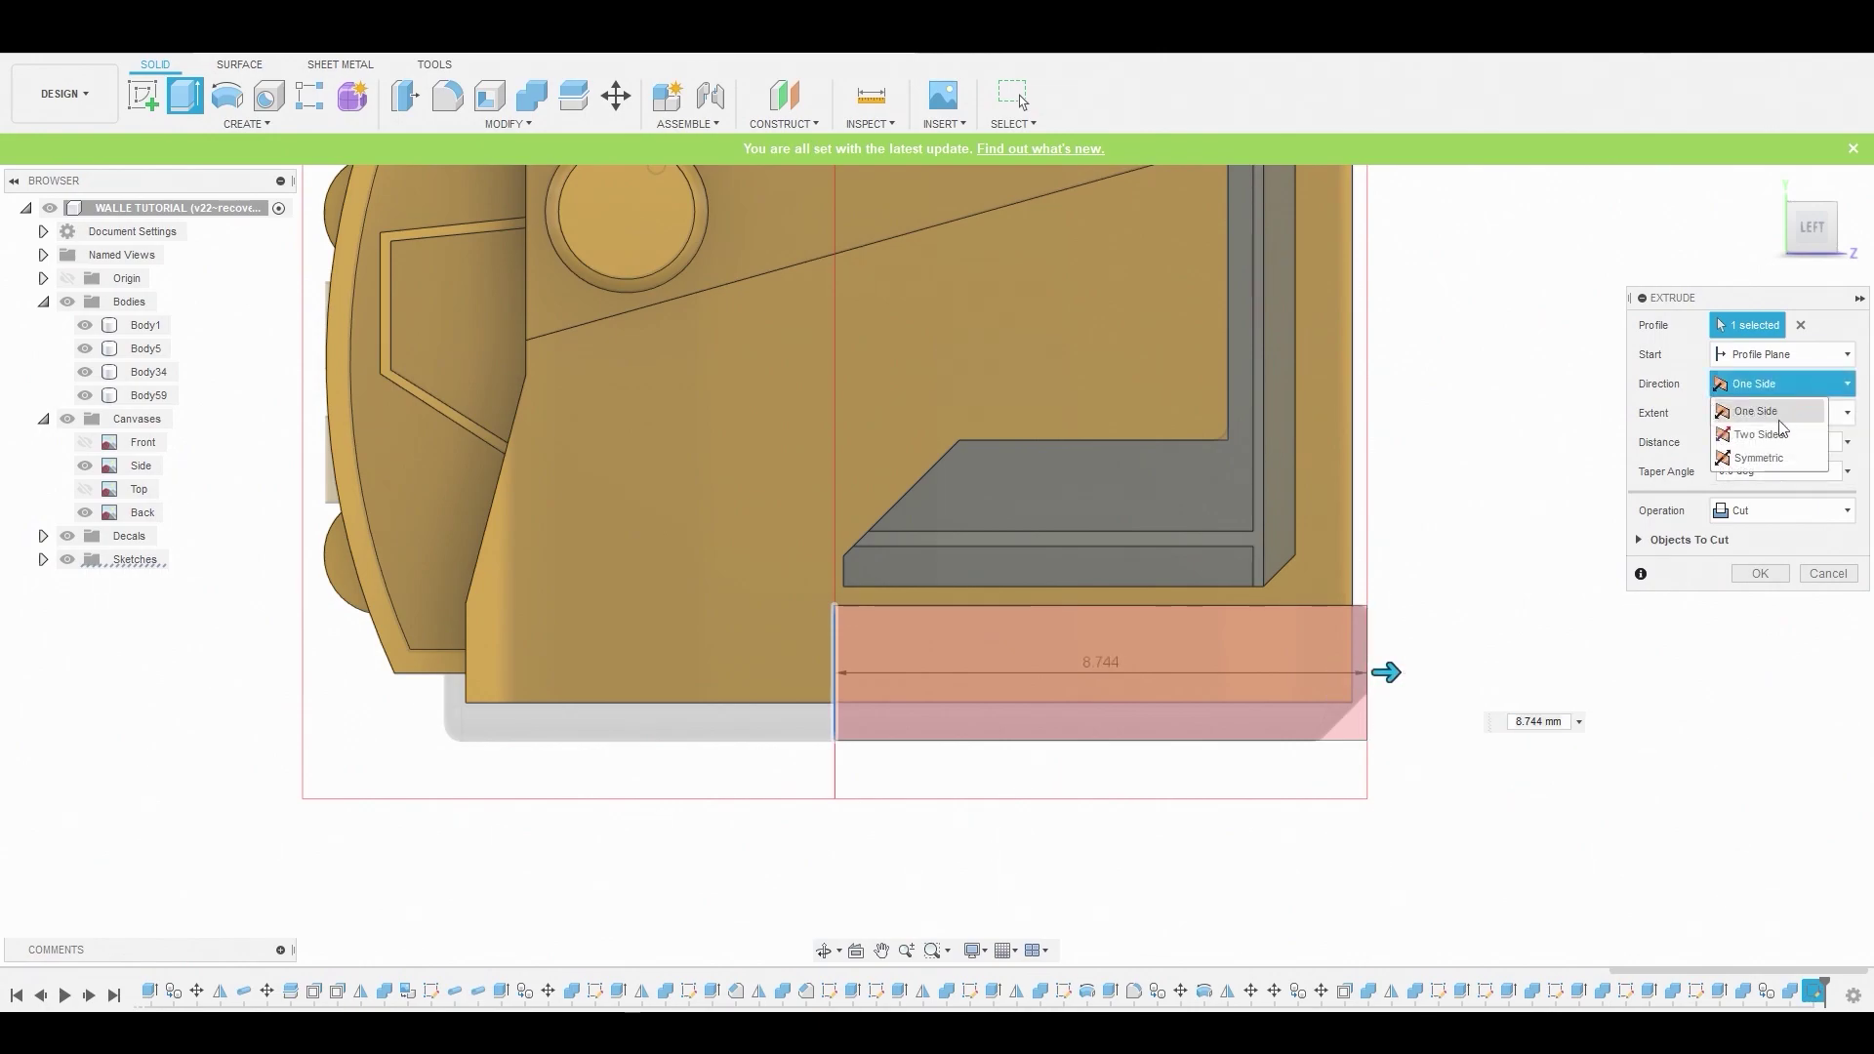
{"action": "left_click", "coordinate": [1747, 430]}
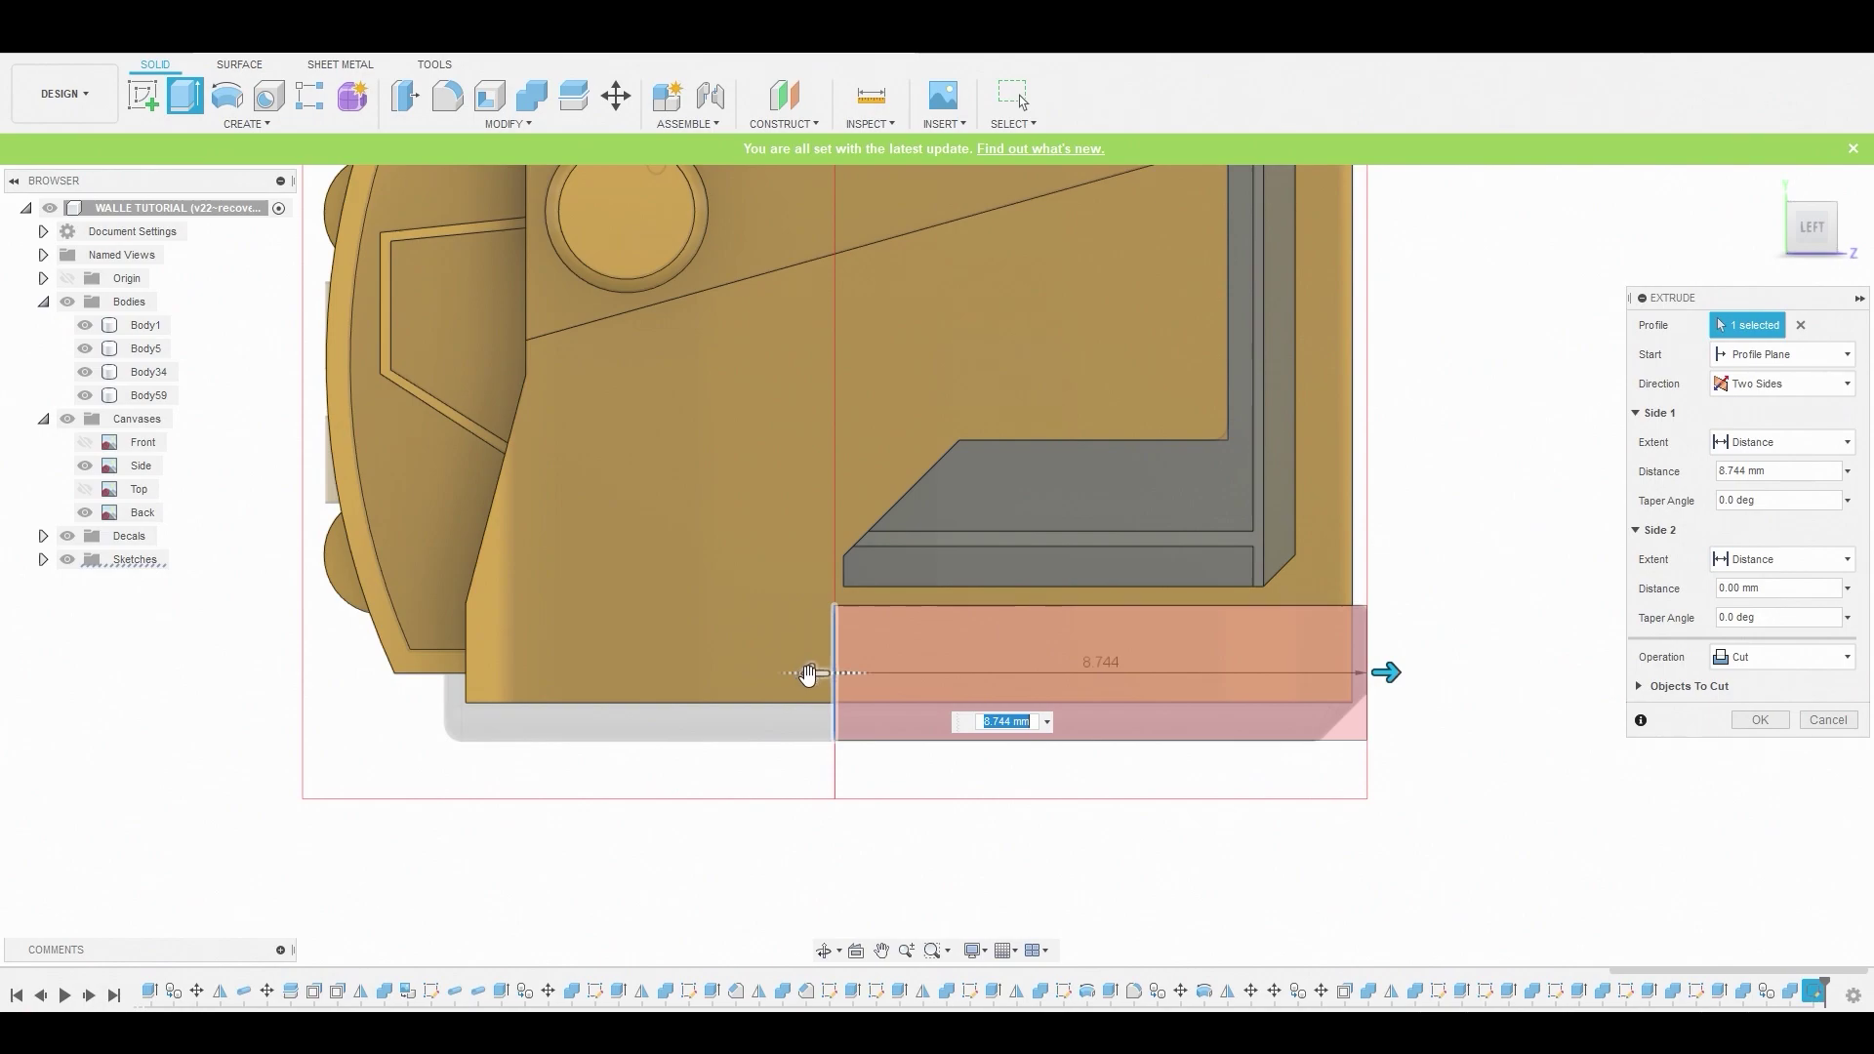
{"action": "left_click_drag", "start_coordinate": [808, 674], "coordinate": [415, 661]}
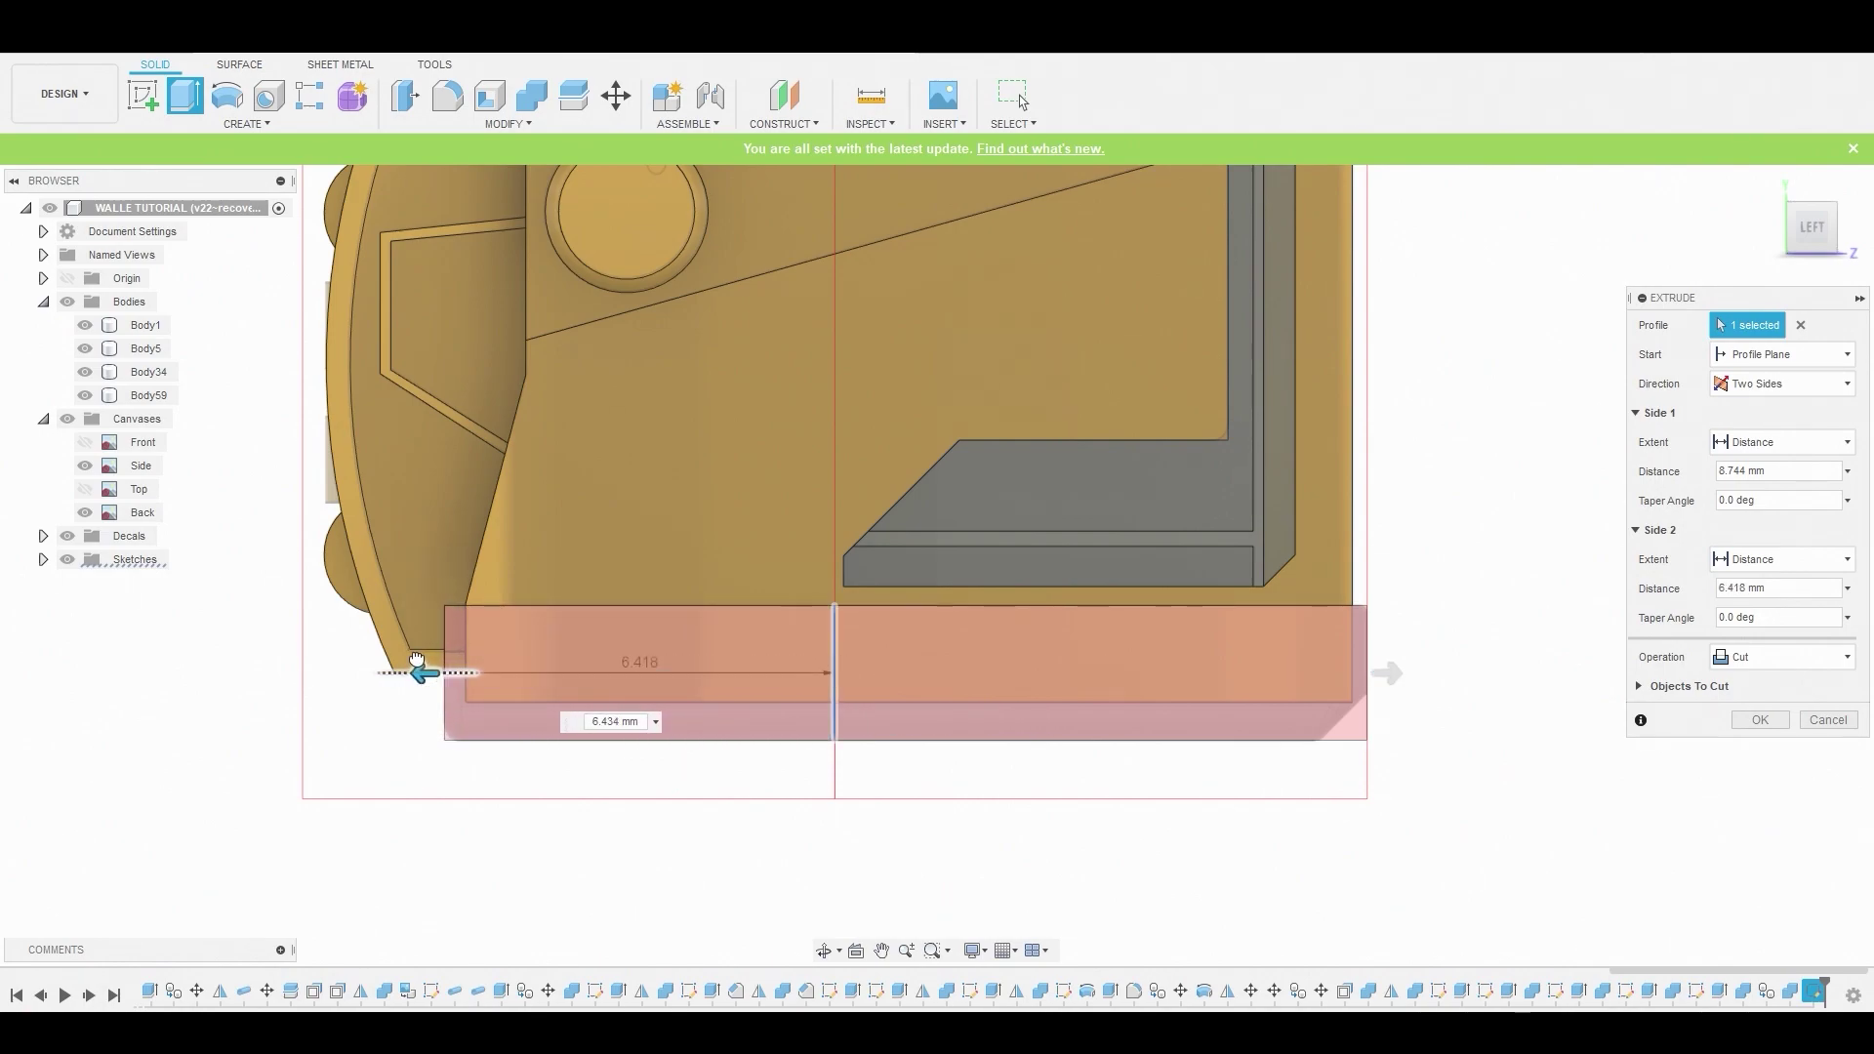
{"action": "left_click", "coordinate": [1739, 664]}
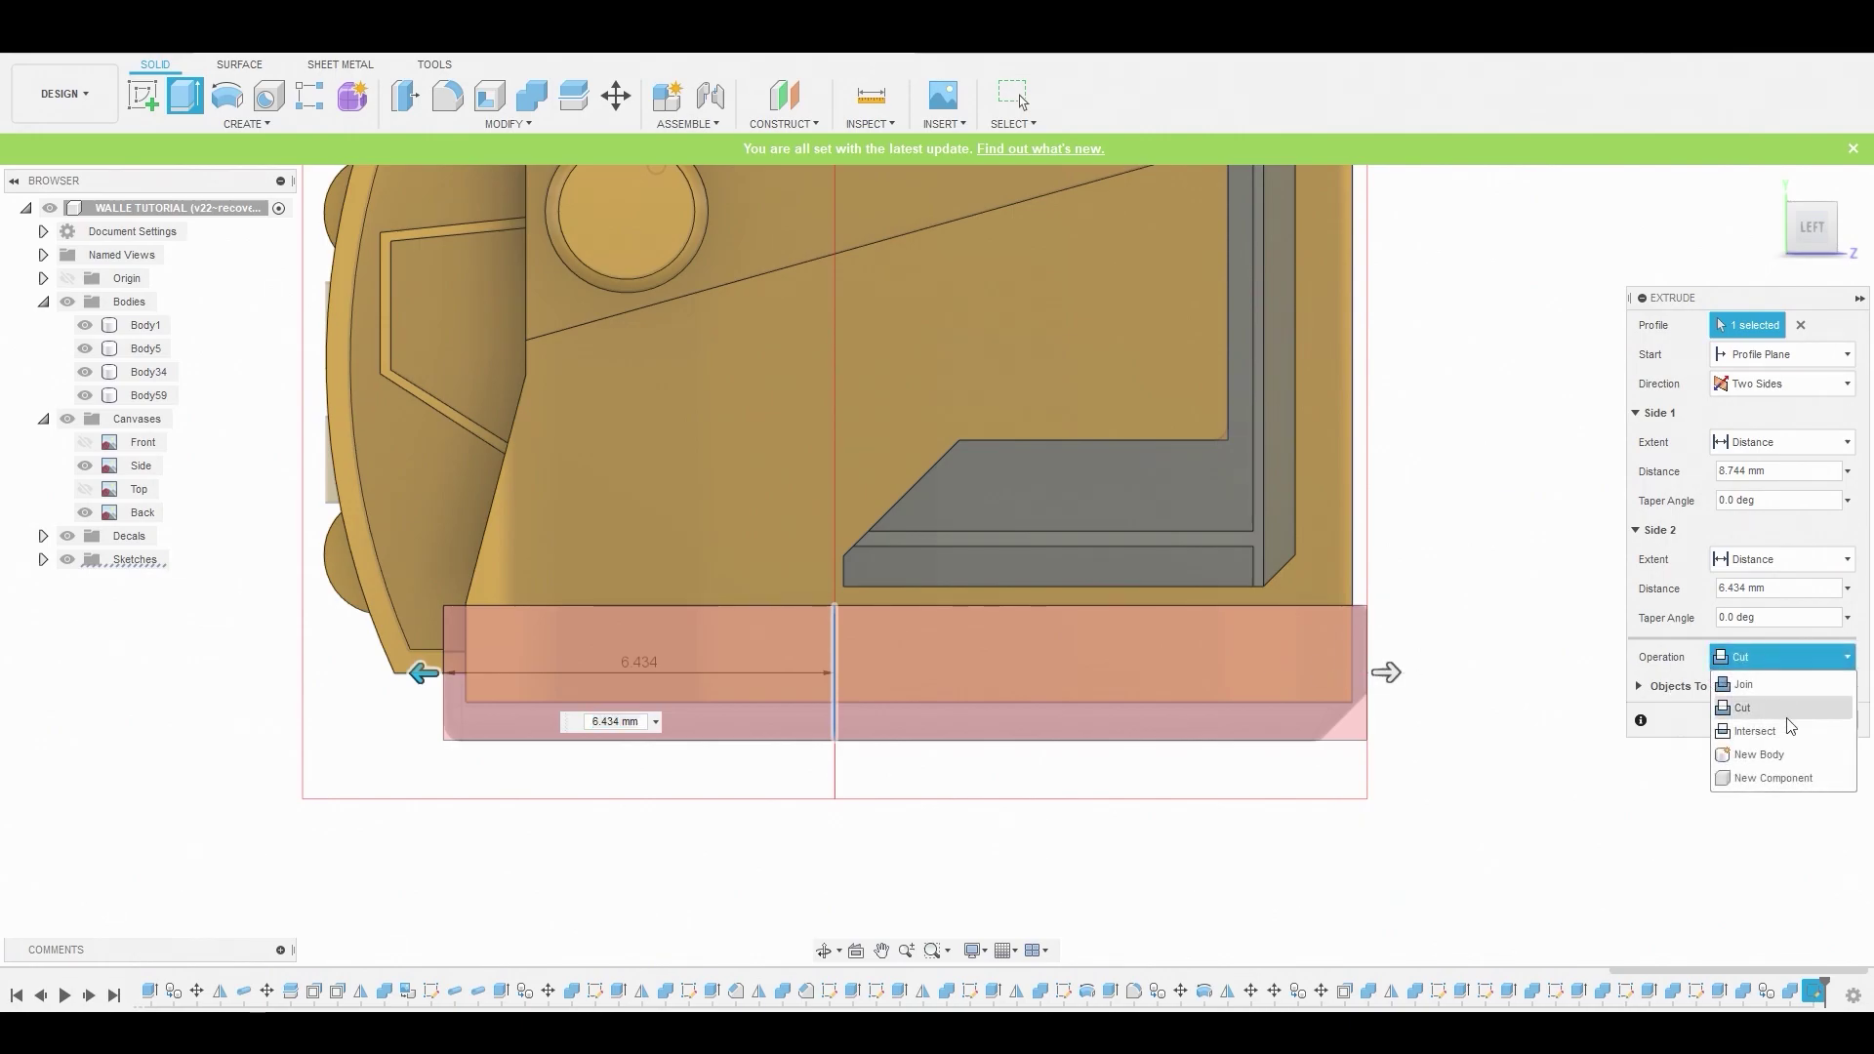
{"action": "left_click", "coordinate": [1757, 758]}
{"action": "left_click", "coordinate": [1766, 687]}
{"action": "left_click", "coordinate": [1139, 705]}
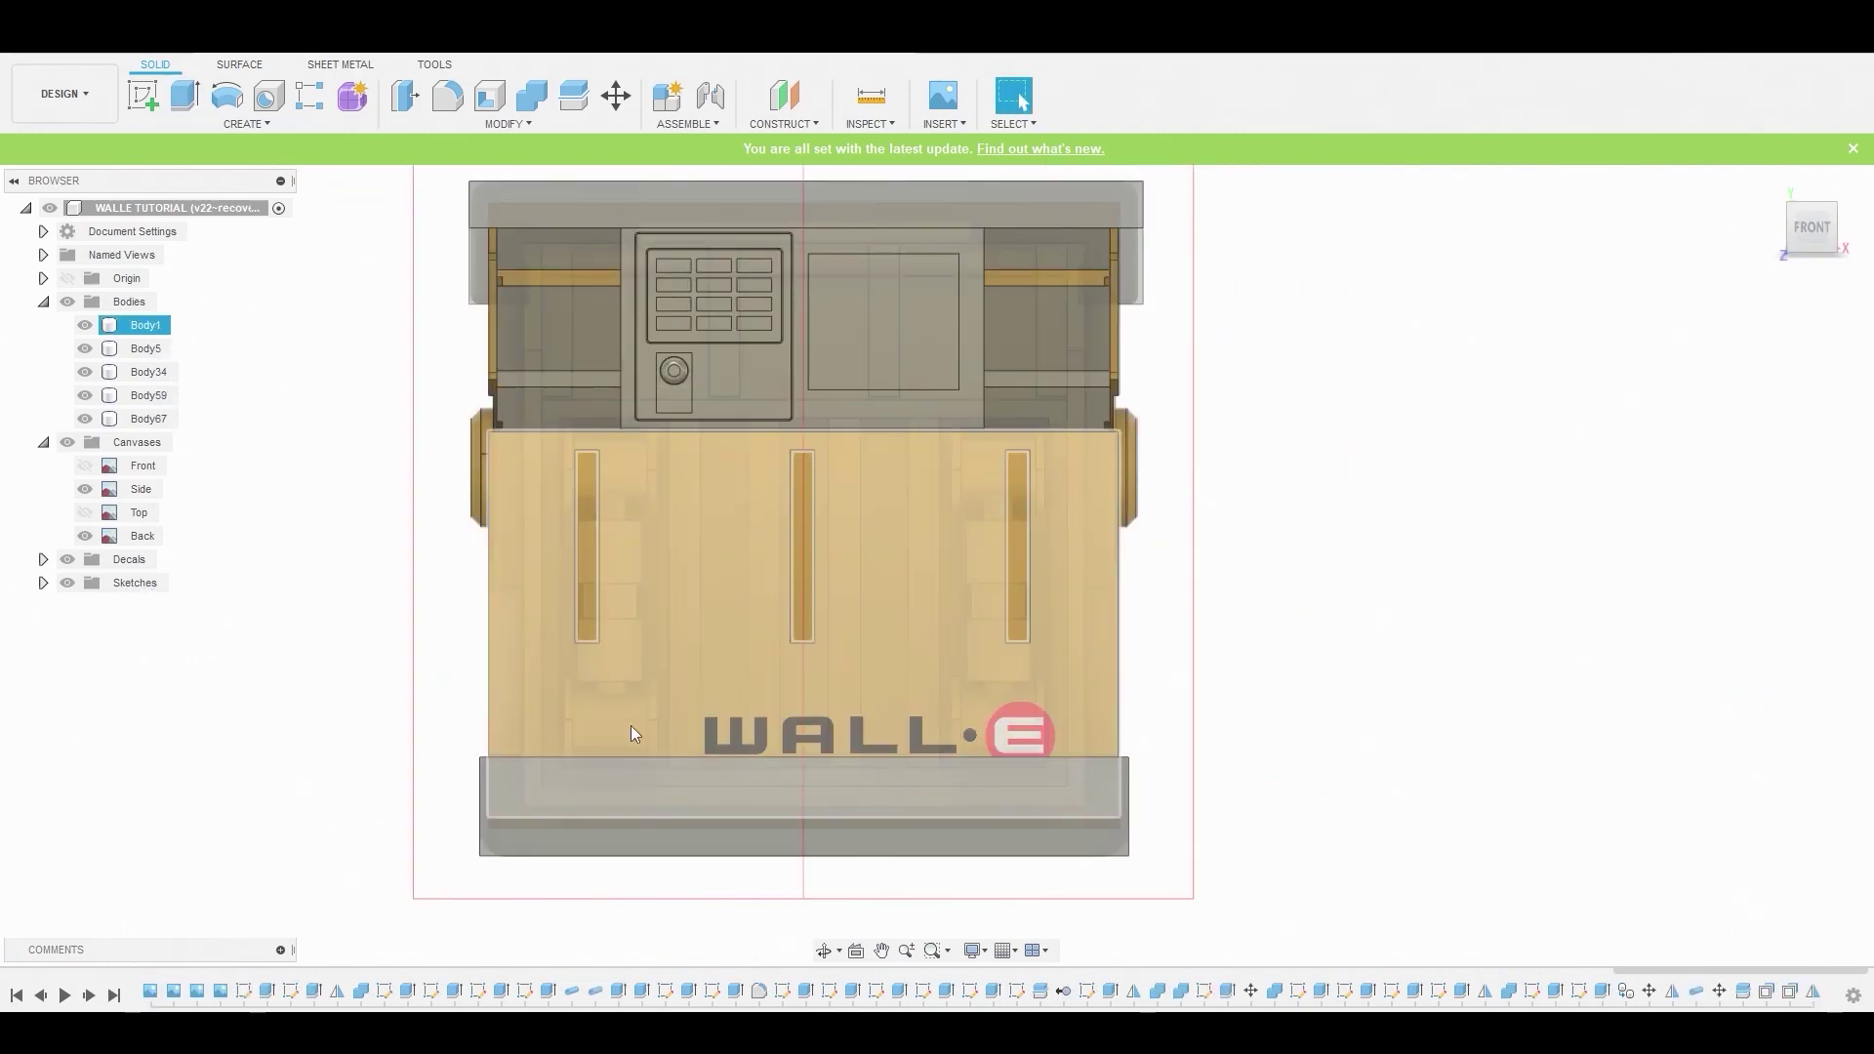
{"action": "left_click", "coordinate": [671, 826]}
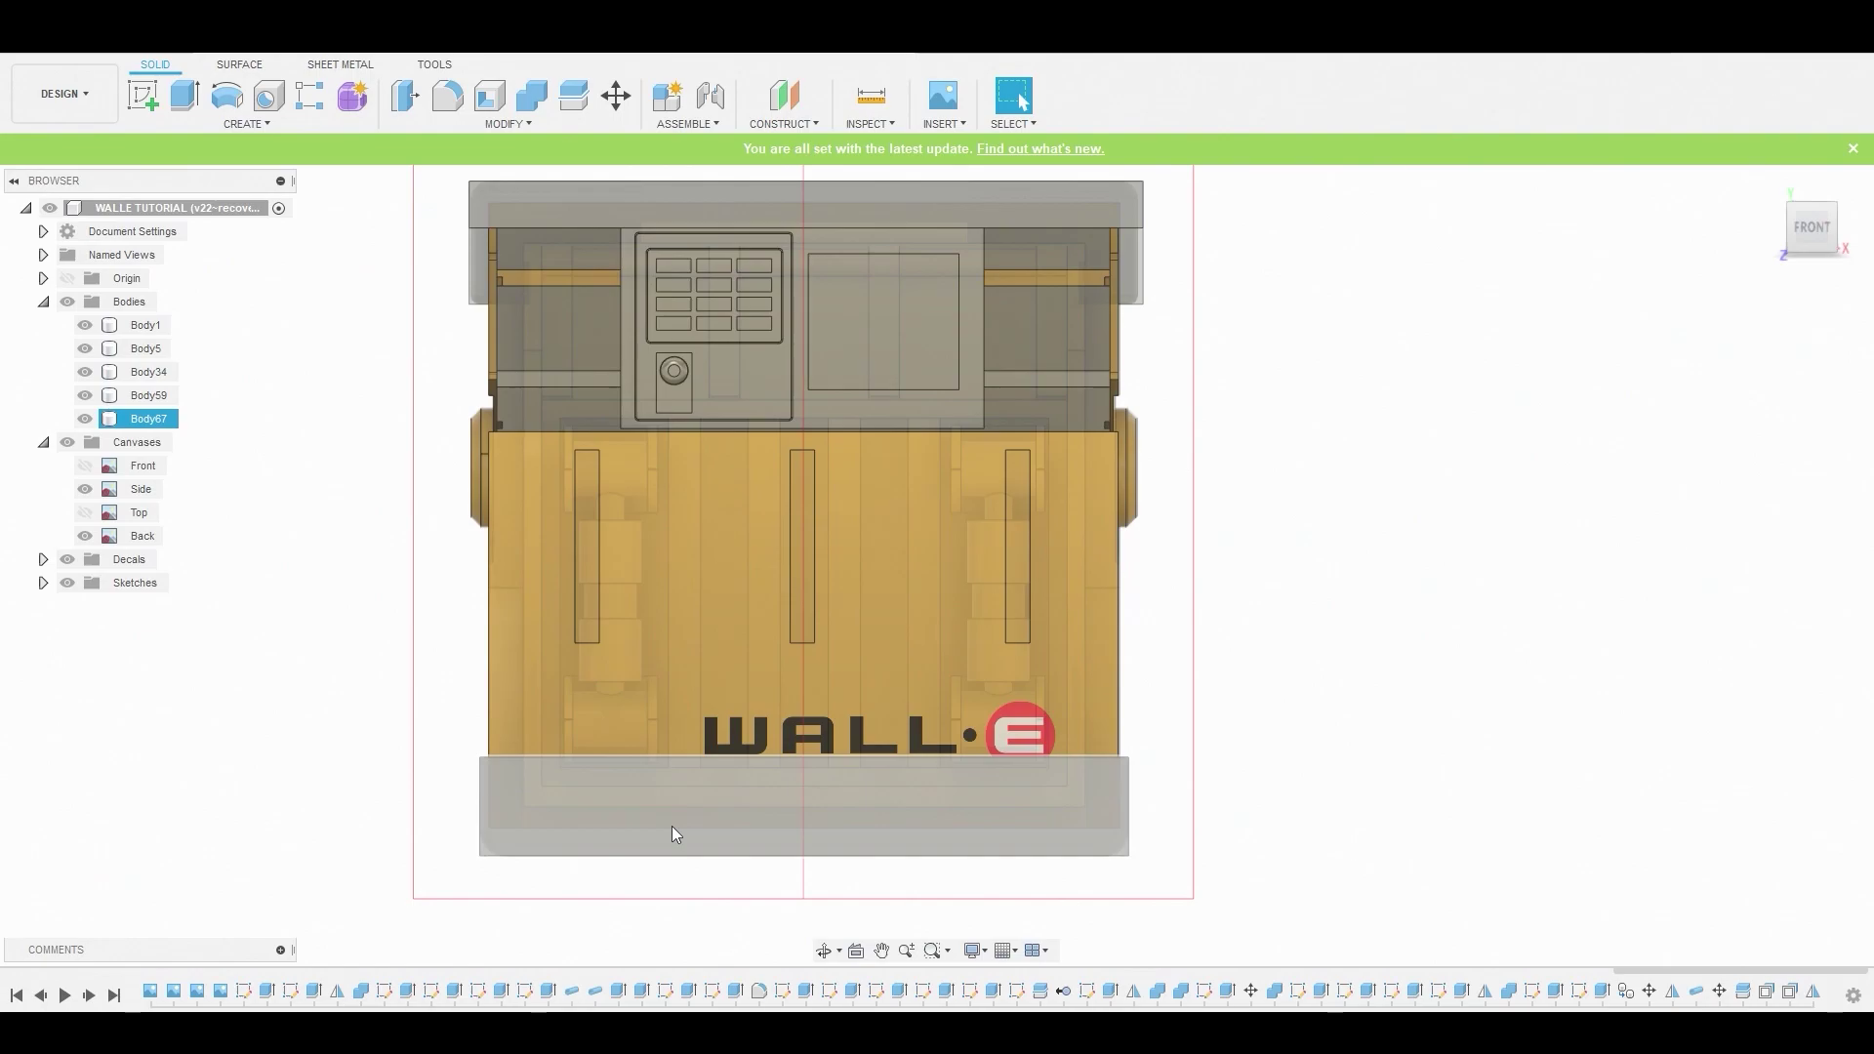
Sketch a rectangle on the bottom box's front face from its top-left to the centre line
{"action": "left_click", "coordinate": [672, 826]}
{"action": "left_click", "coordinate": [150, 90]}
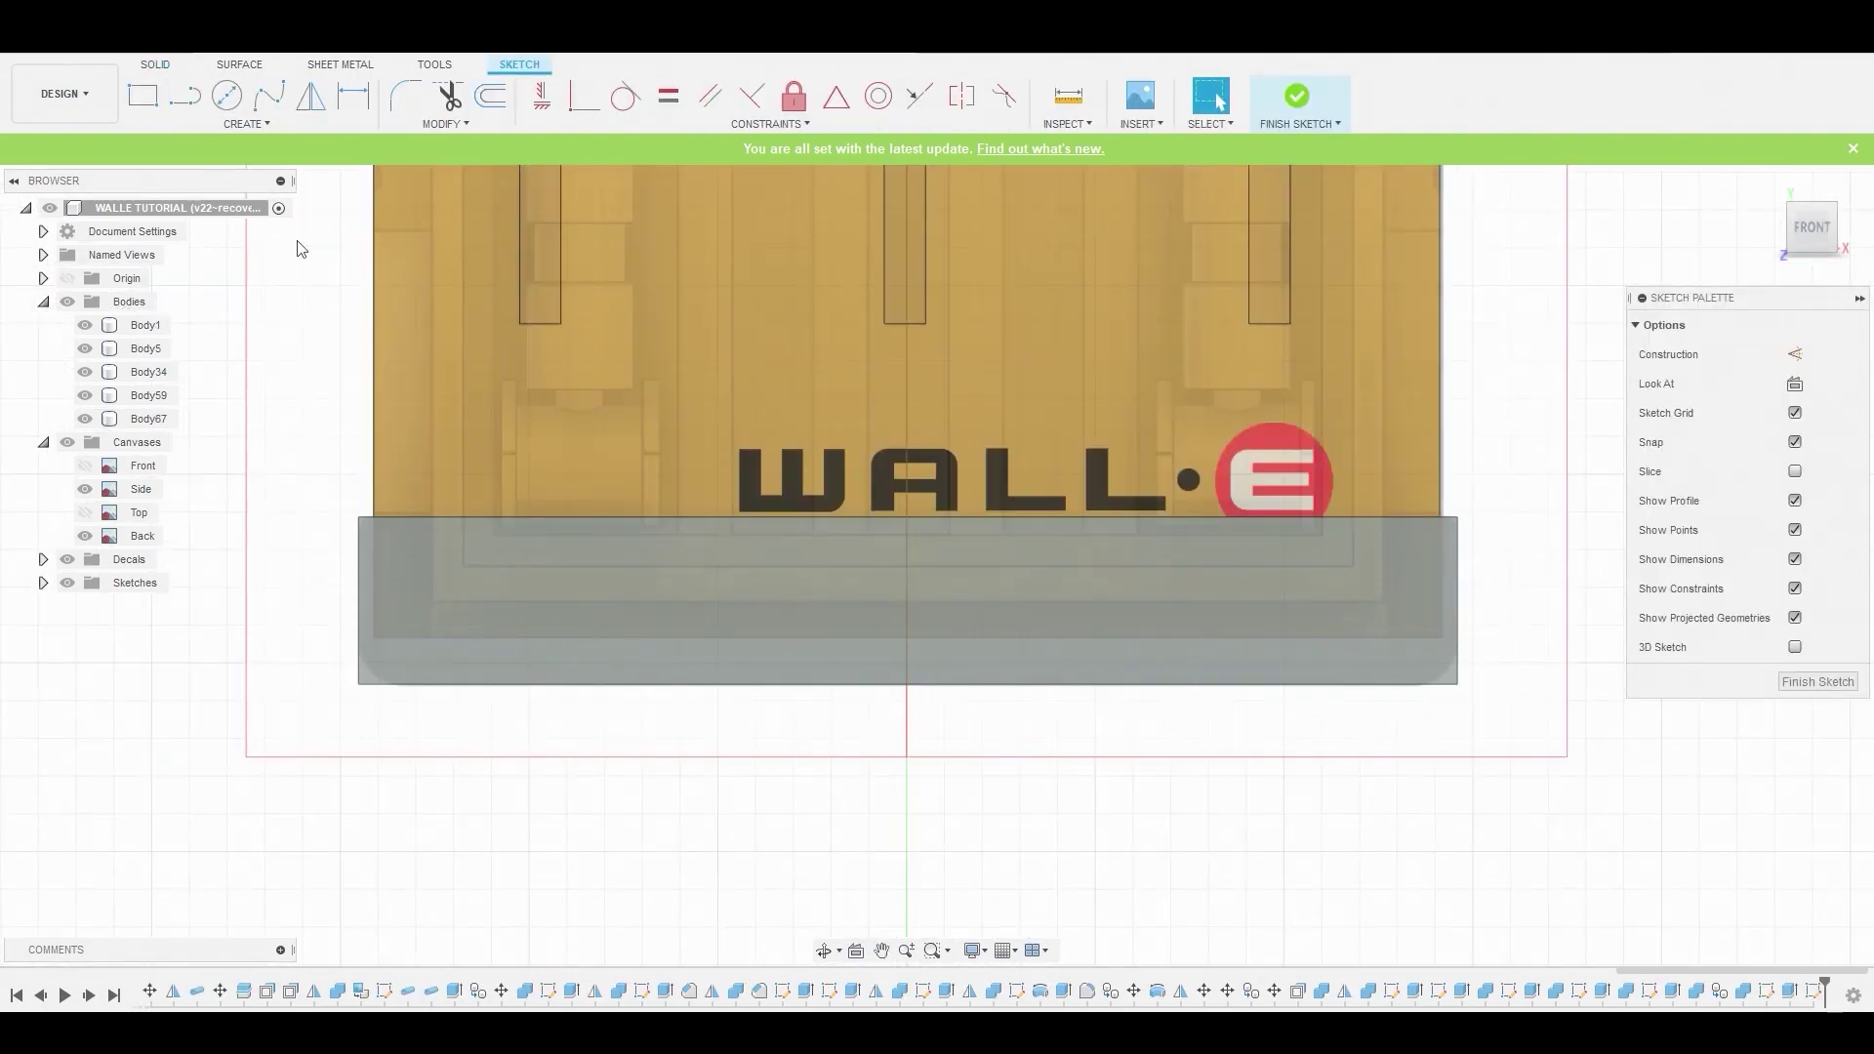
{"action": "scroll", "coordinate": [588, 467], "scroll_direction": "up", "scroll_amount": 2}
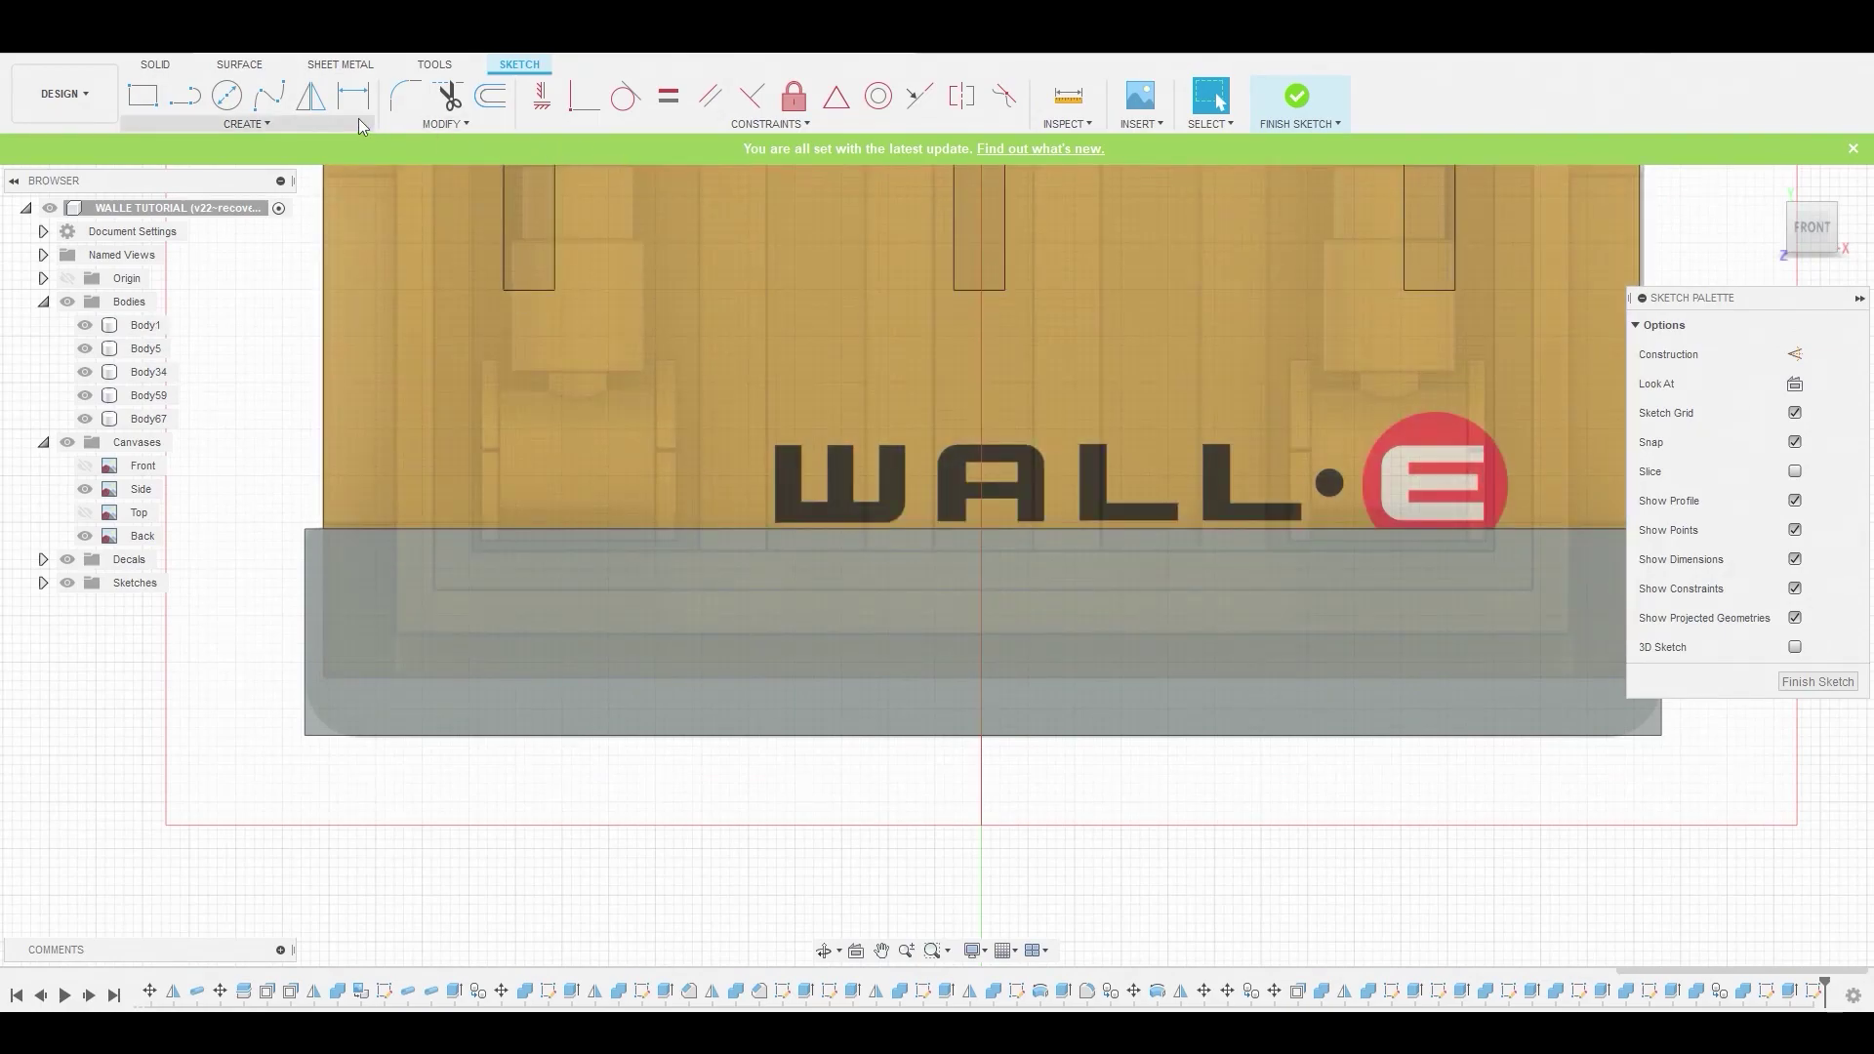
{"action": "left_click", "coordinate": [143, 95]}
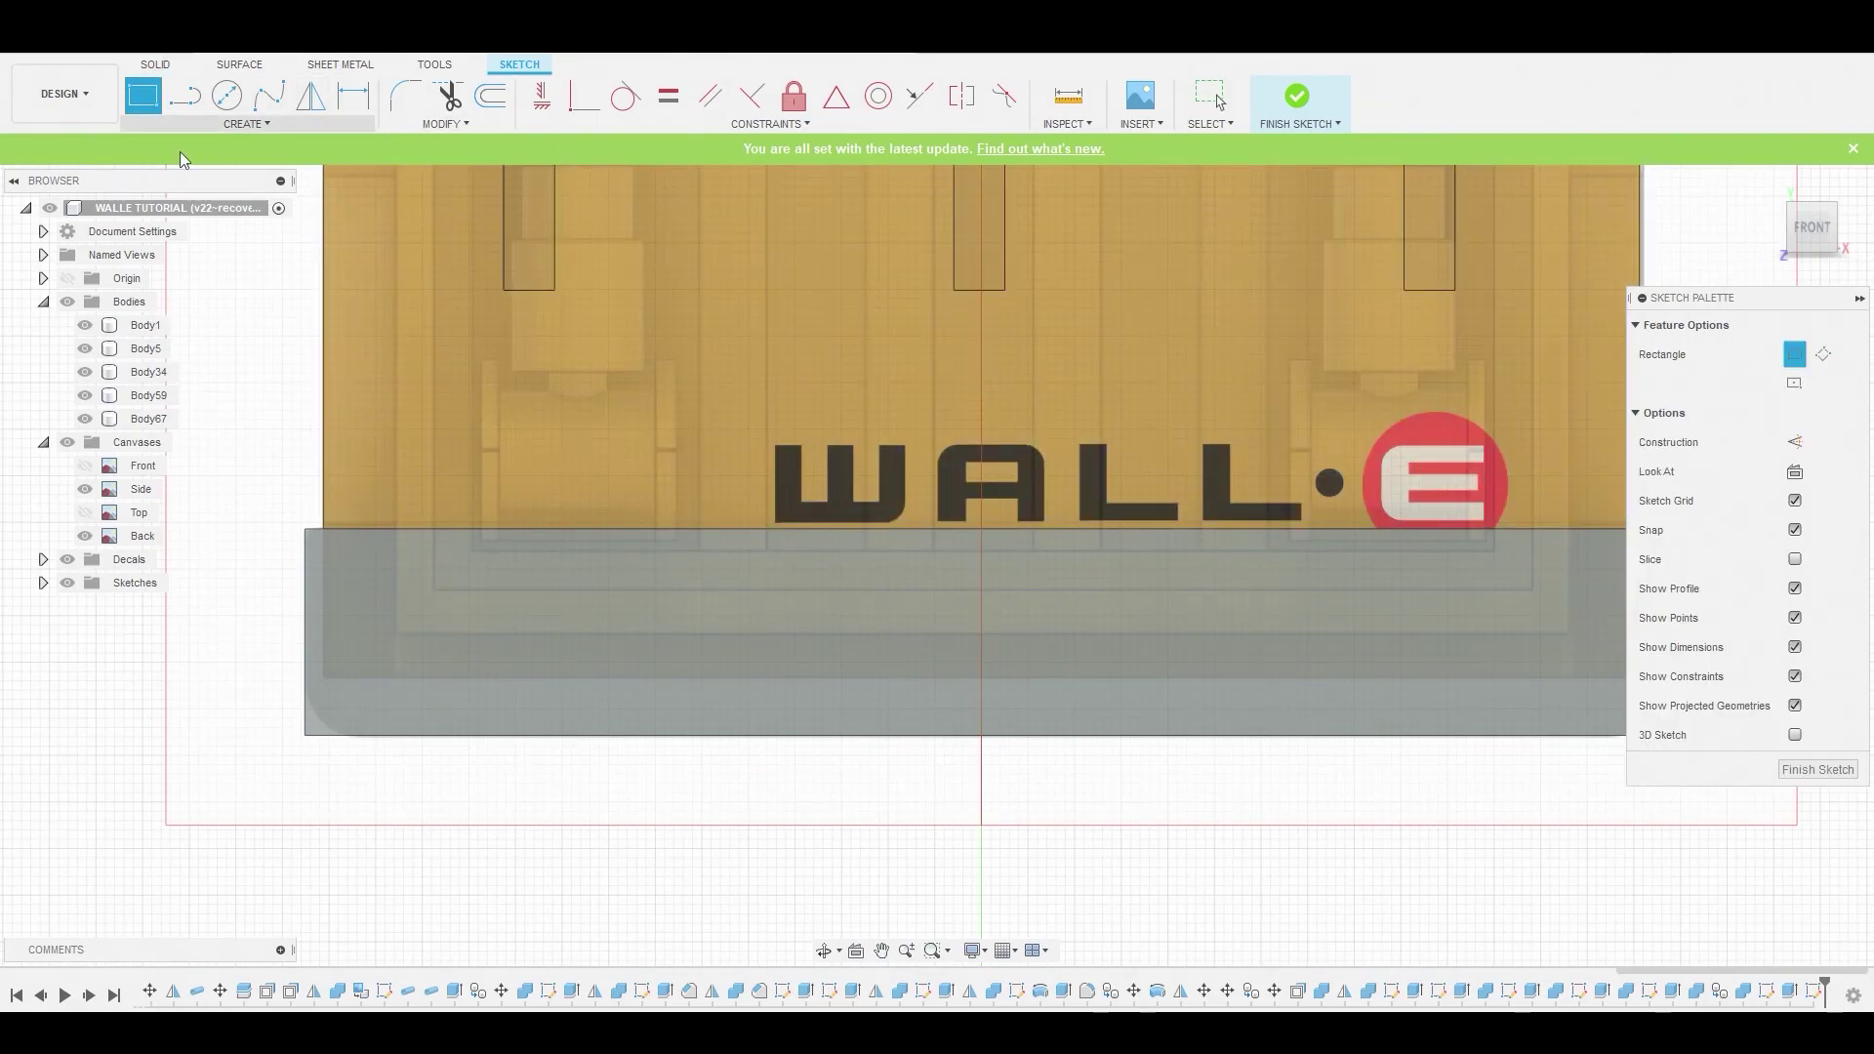
{"action": "left_click", "coordinate": [388, 533]}
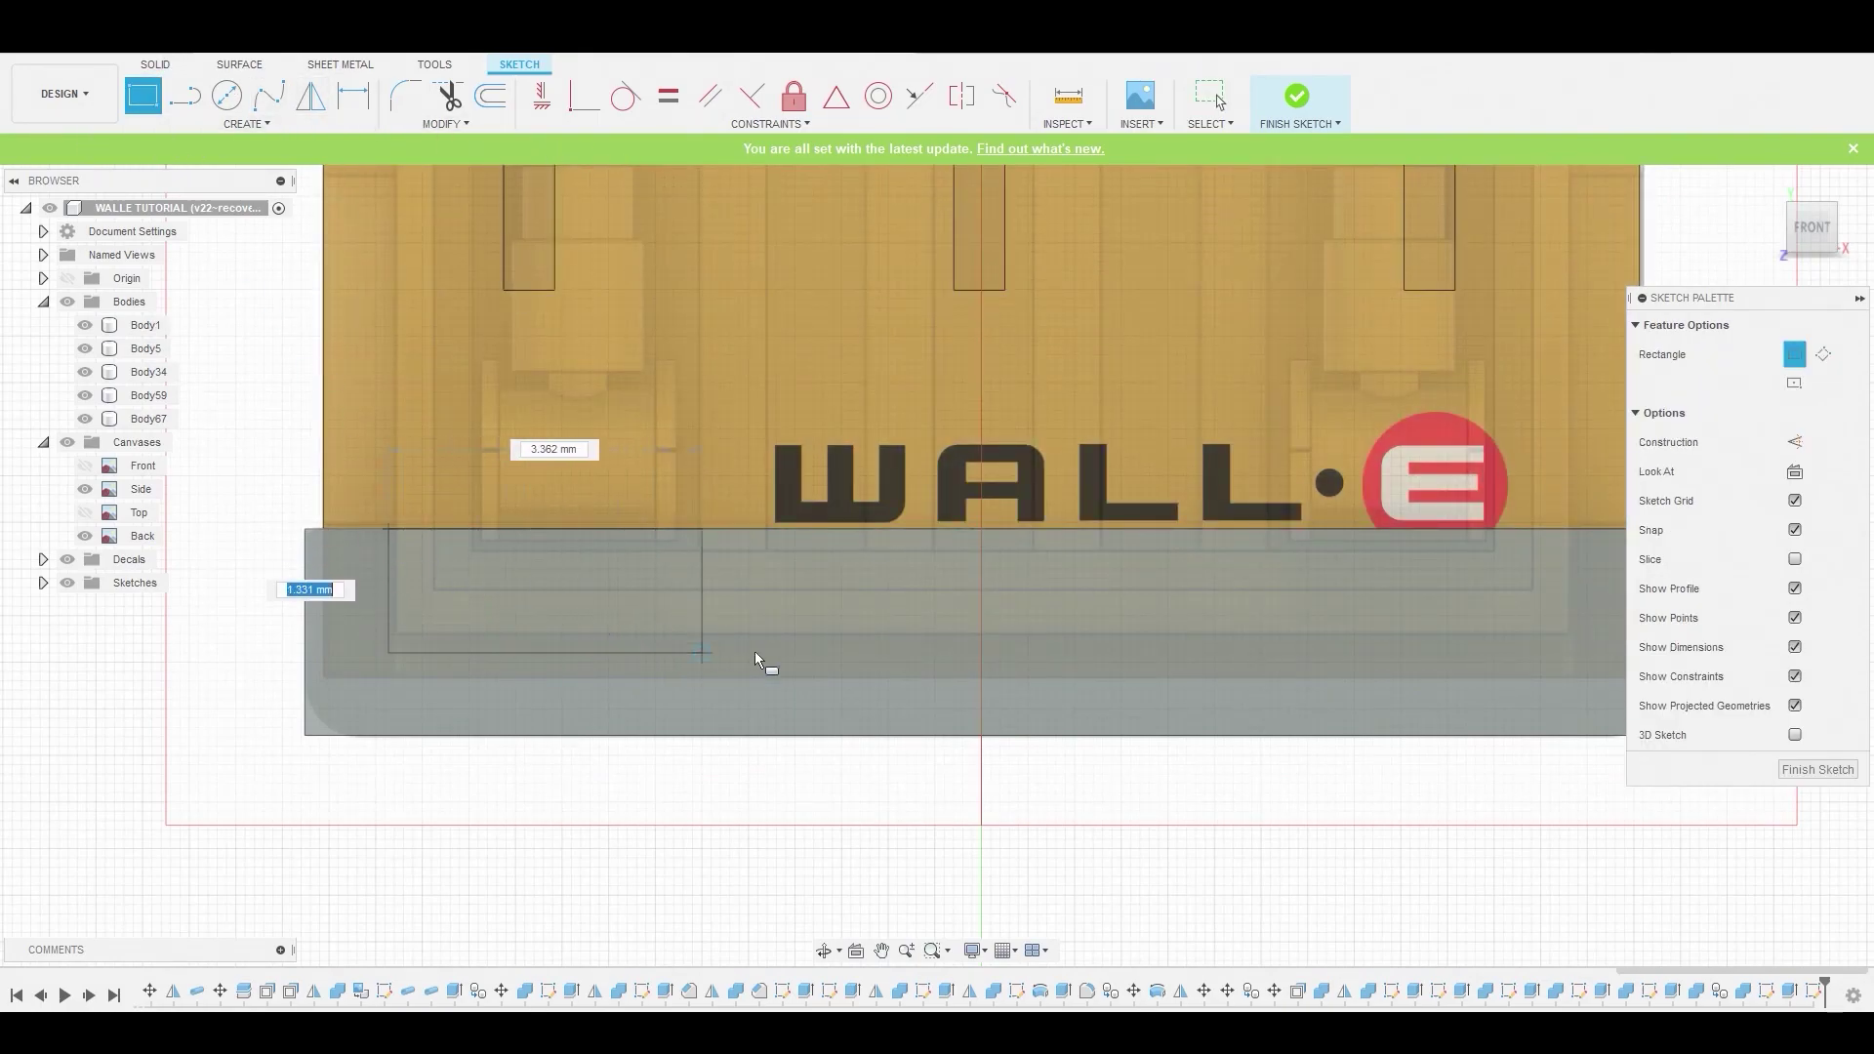
{"action": "left_click", "coordinate": [987, 676]}
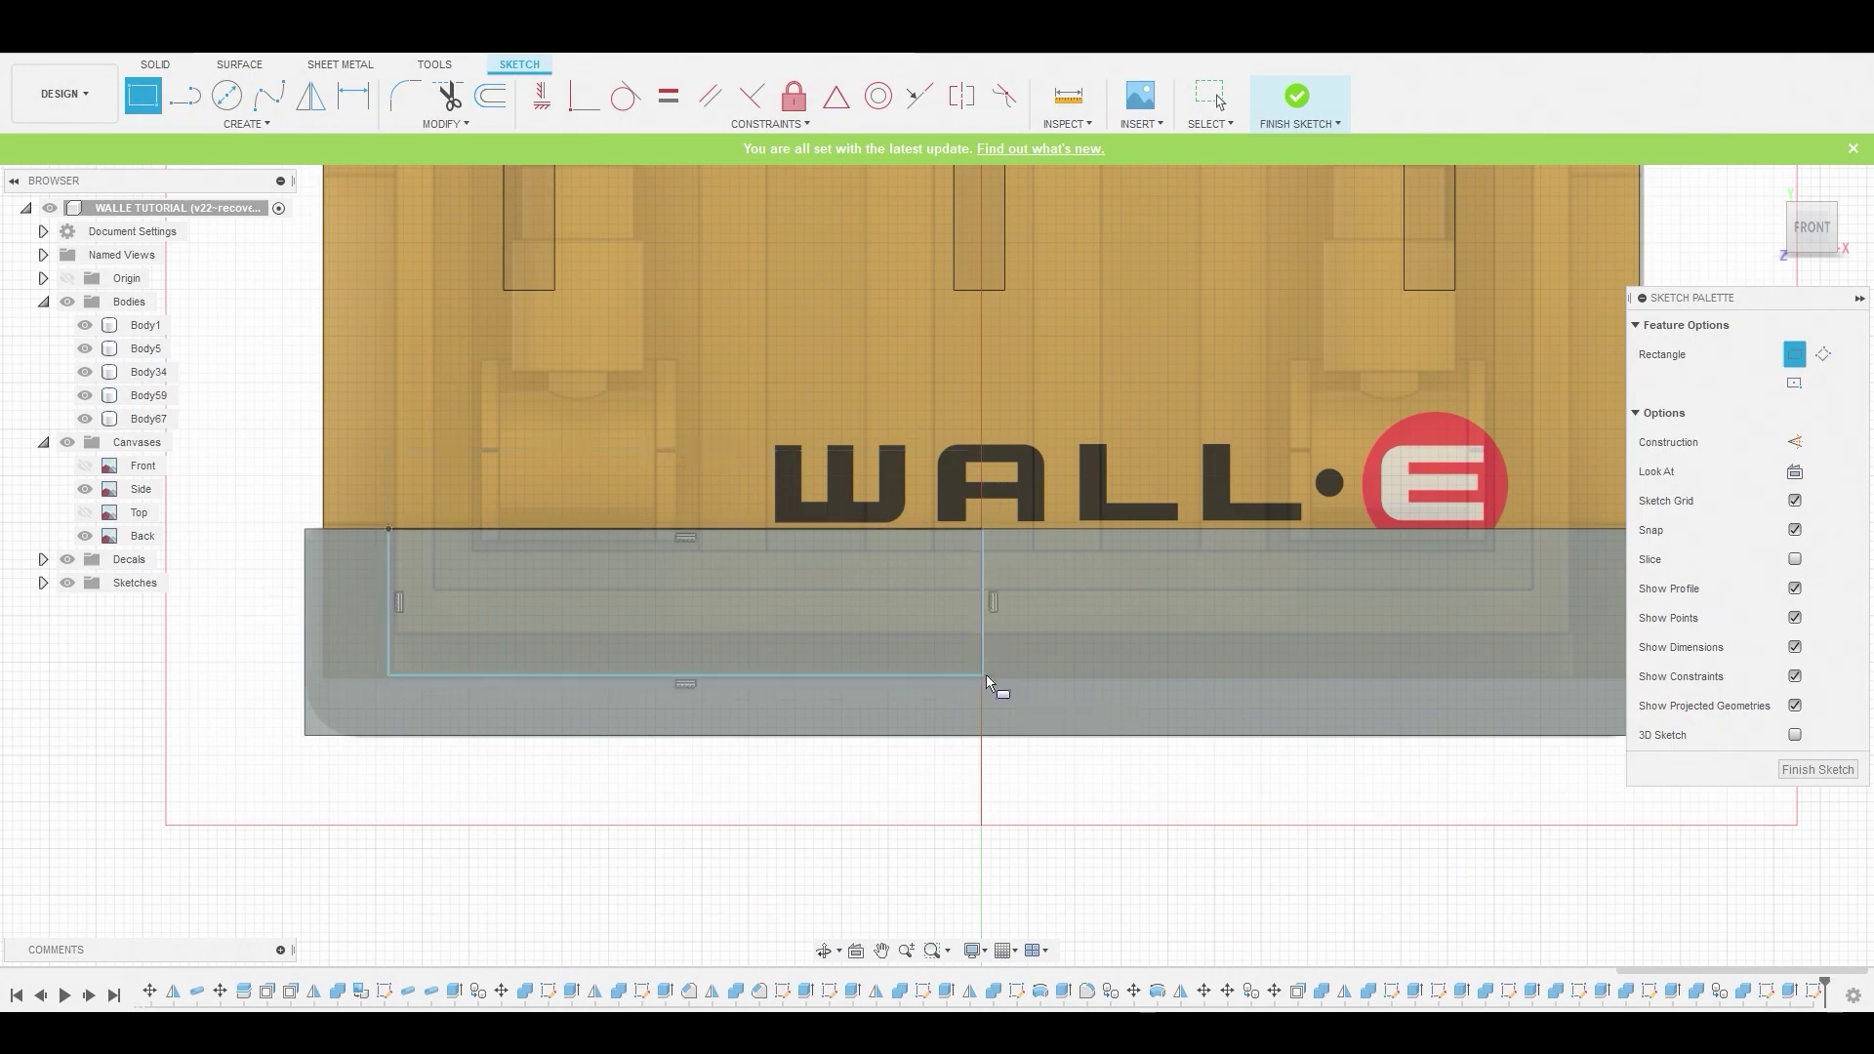
Mirror the rectangle's top, left and bottom lines about its right edge
{"action": "left_click", "coordinate": [270, 128]}
{"action": "left_click", "coordinate": [245, 392]}
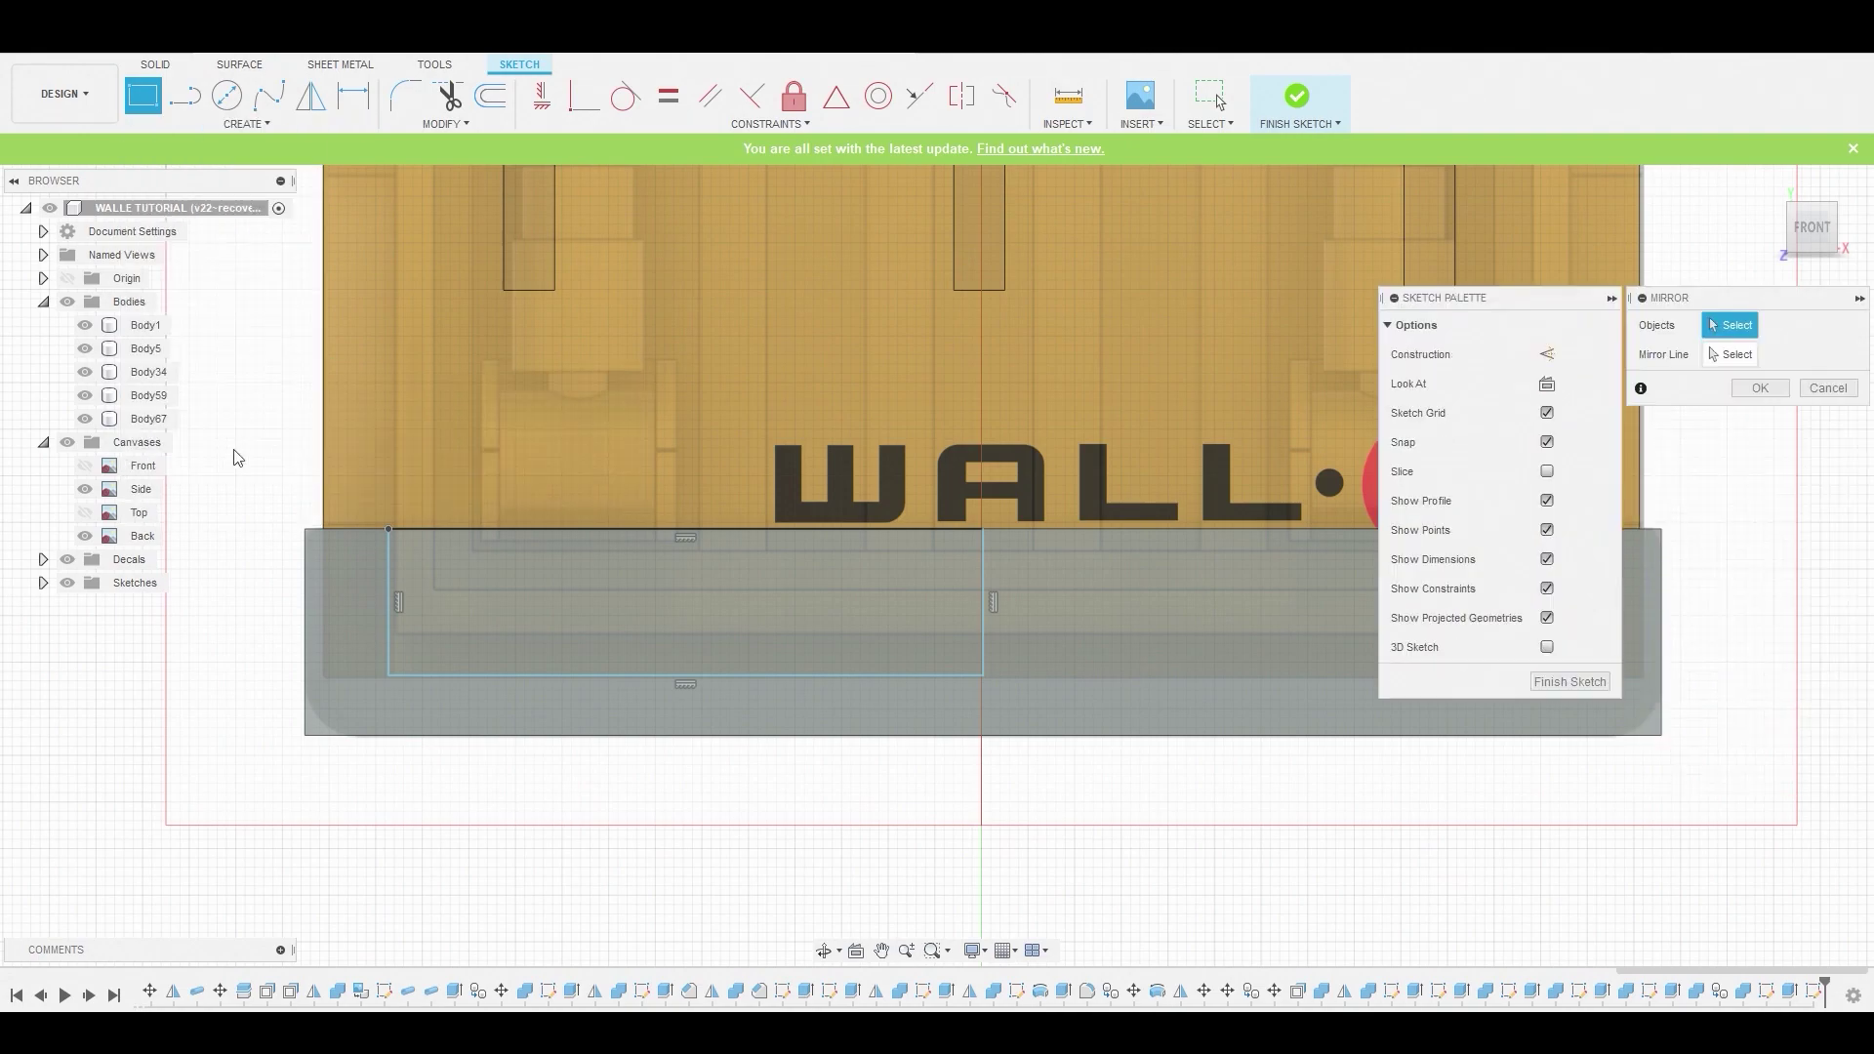
{"action": "left_click", "coordinate": [429, 530]}
{"action": "left_click", "coordinate": [389, 564]}
{"action": "left_click", "coordinate": [593, 674]}
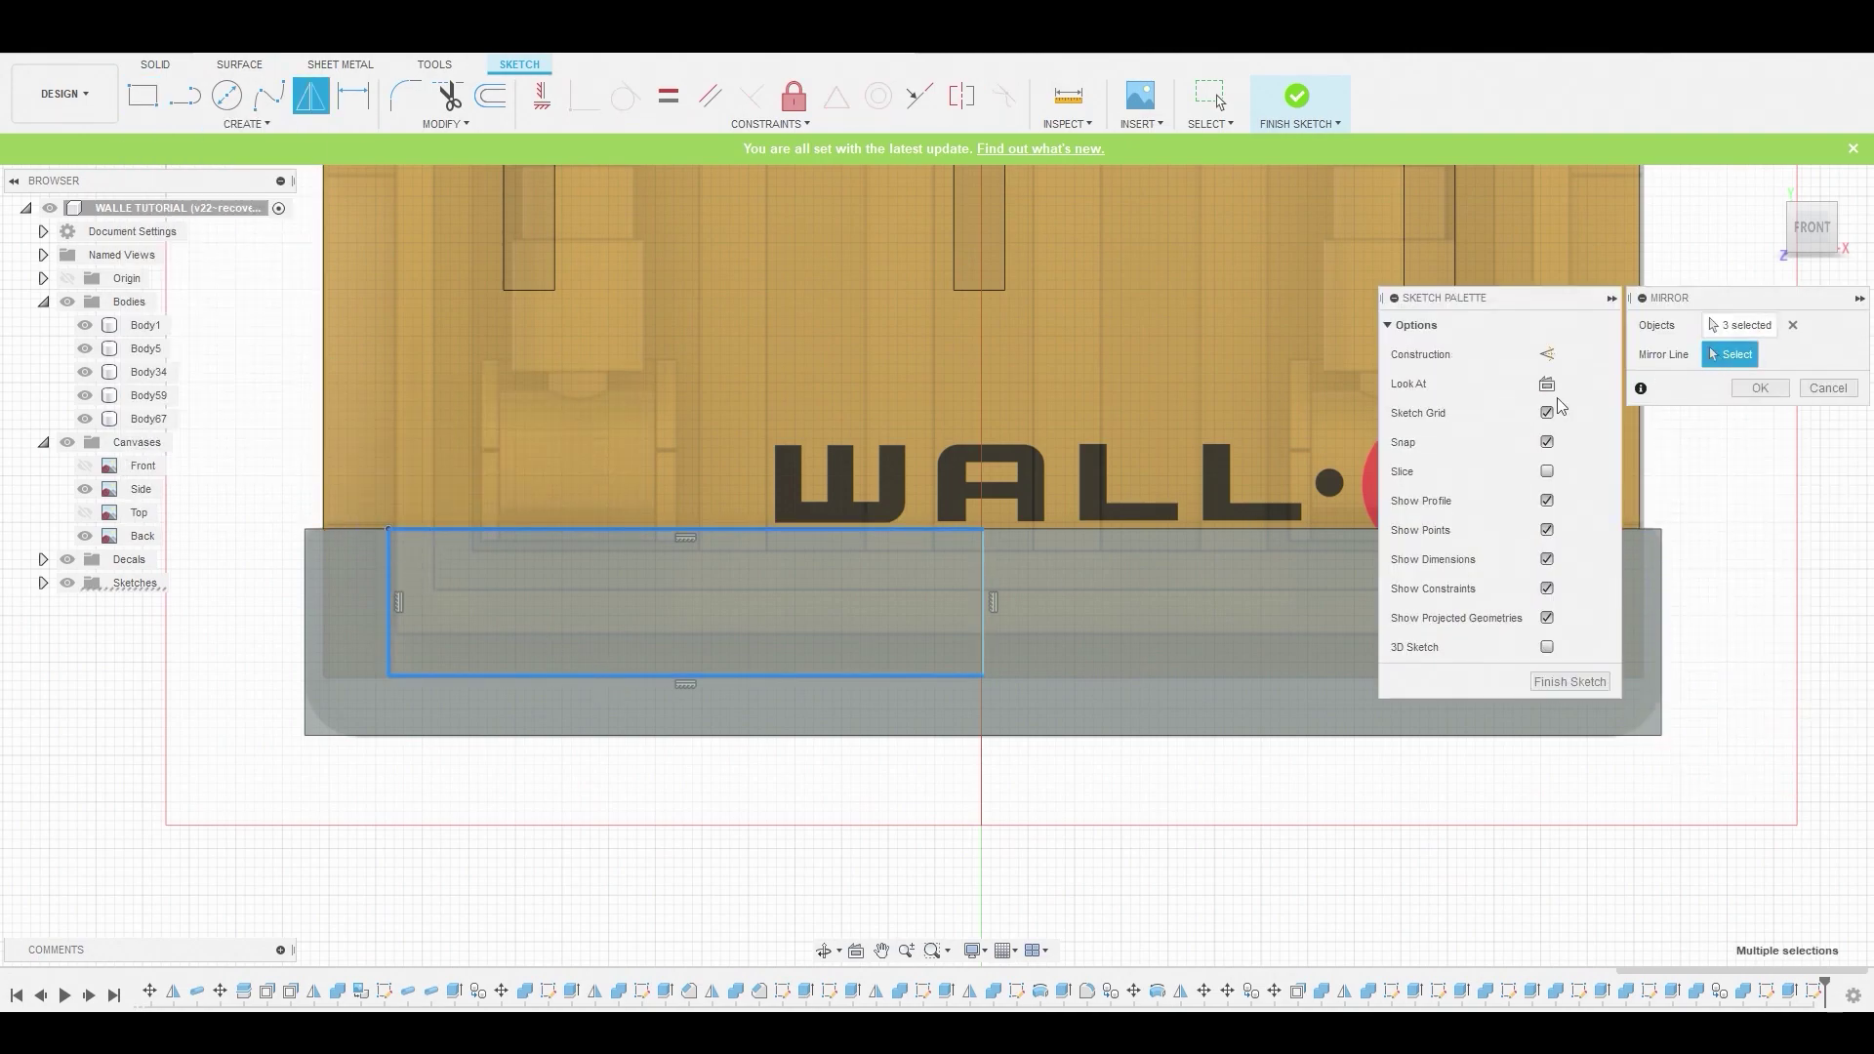
{"action": "left_click", "coordinate": [985, 572]}
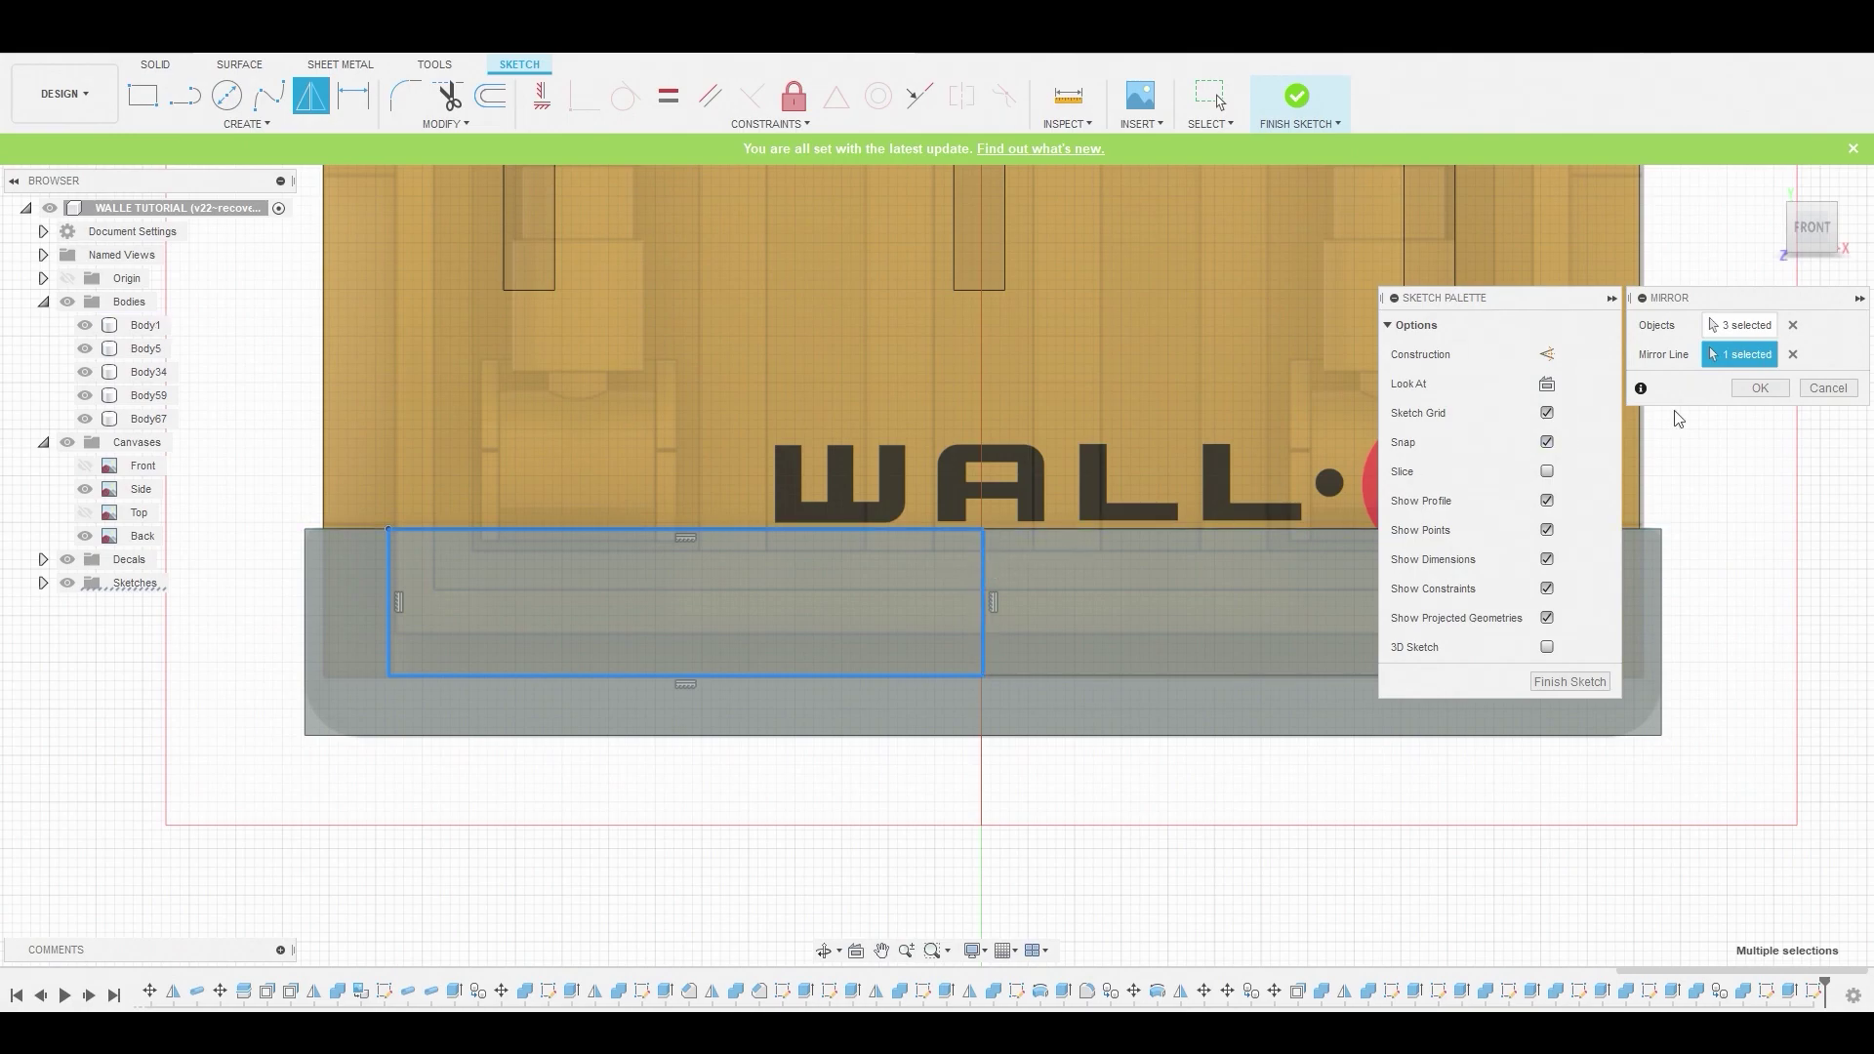
{"action": "left_click", "coordinate": [1760, 388]}
Select both rectangle profiles and start an Extrude on them
{"action": "left_click", "coordinate": [1318, 615]}
{"action": "left_click", "coordinate": [934, 601], "text": "shift"}
{"action": "right_click", "coordinate": [934, 600]}
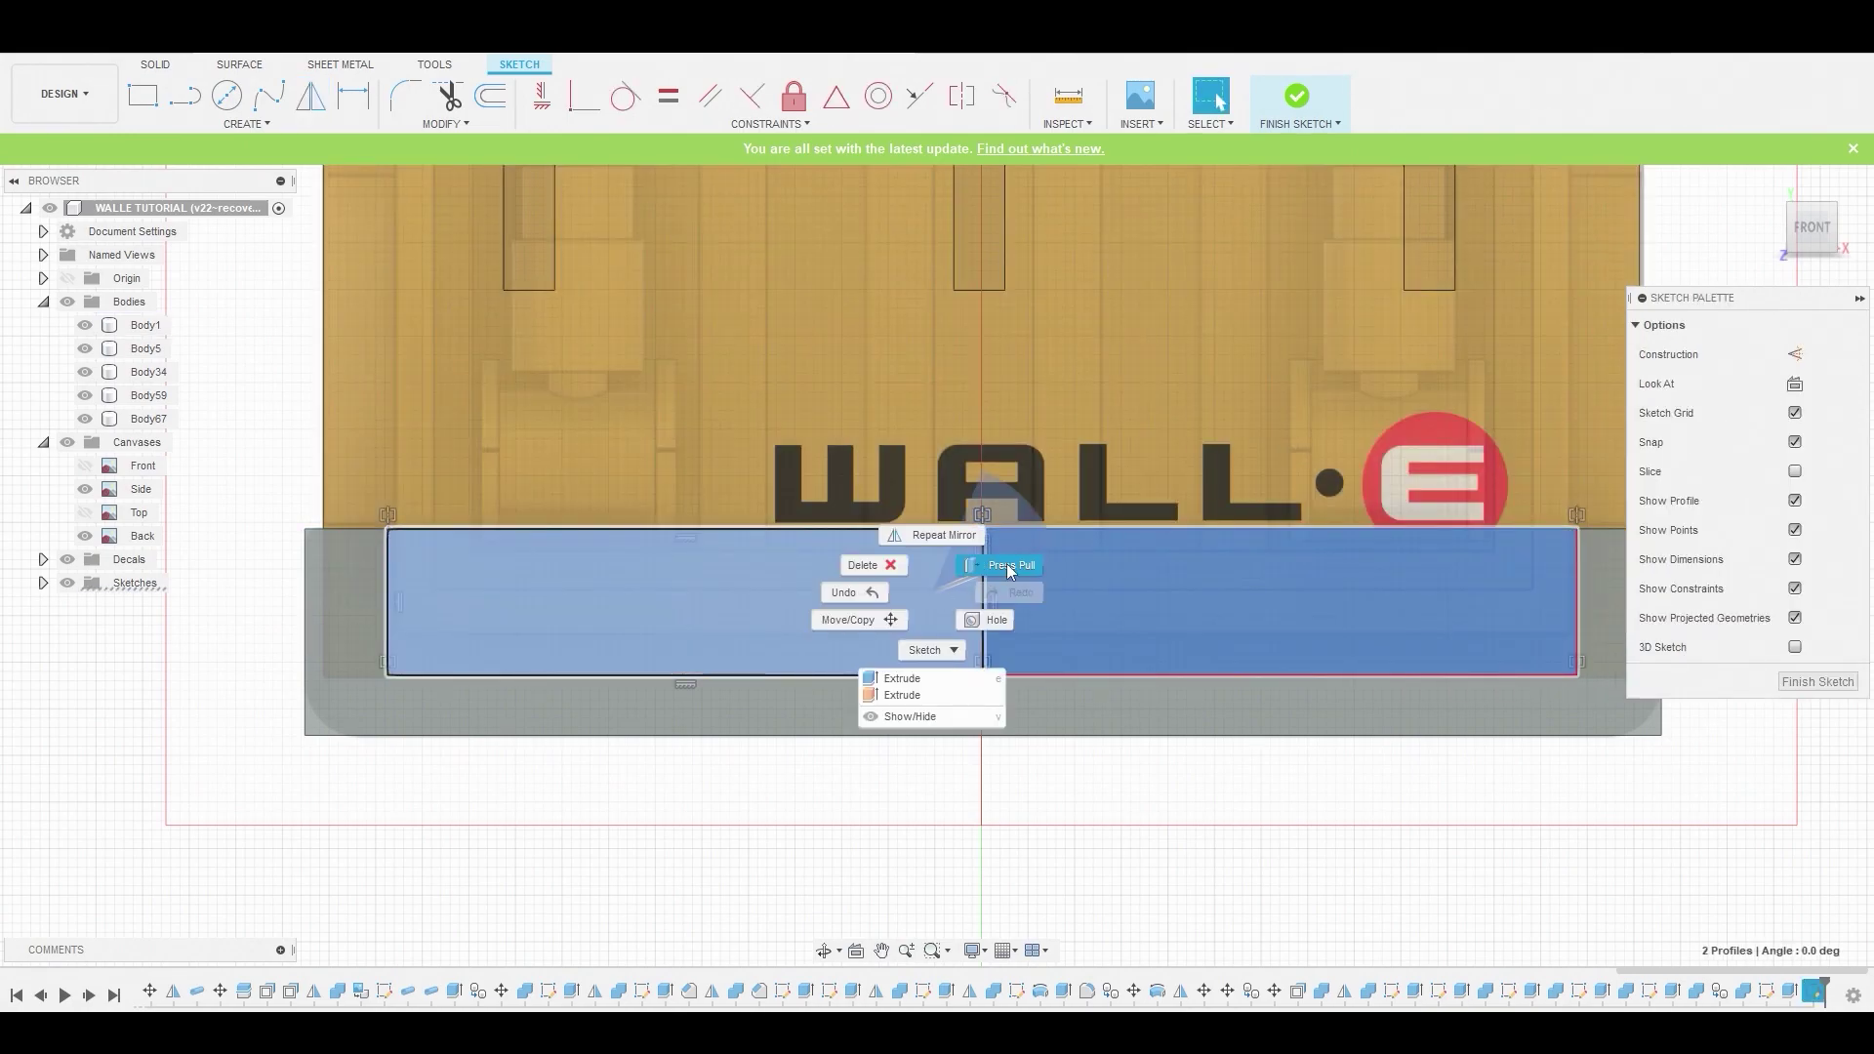
{"action": "left_click", "coordinate": [996, 561]}
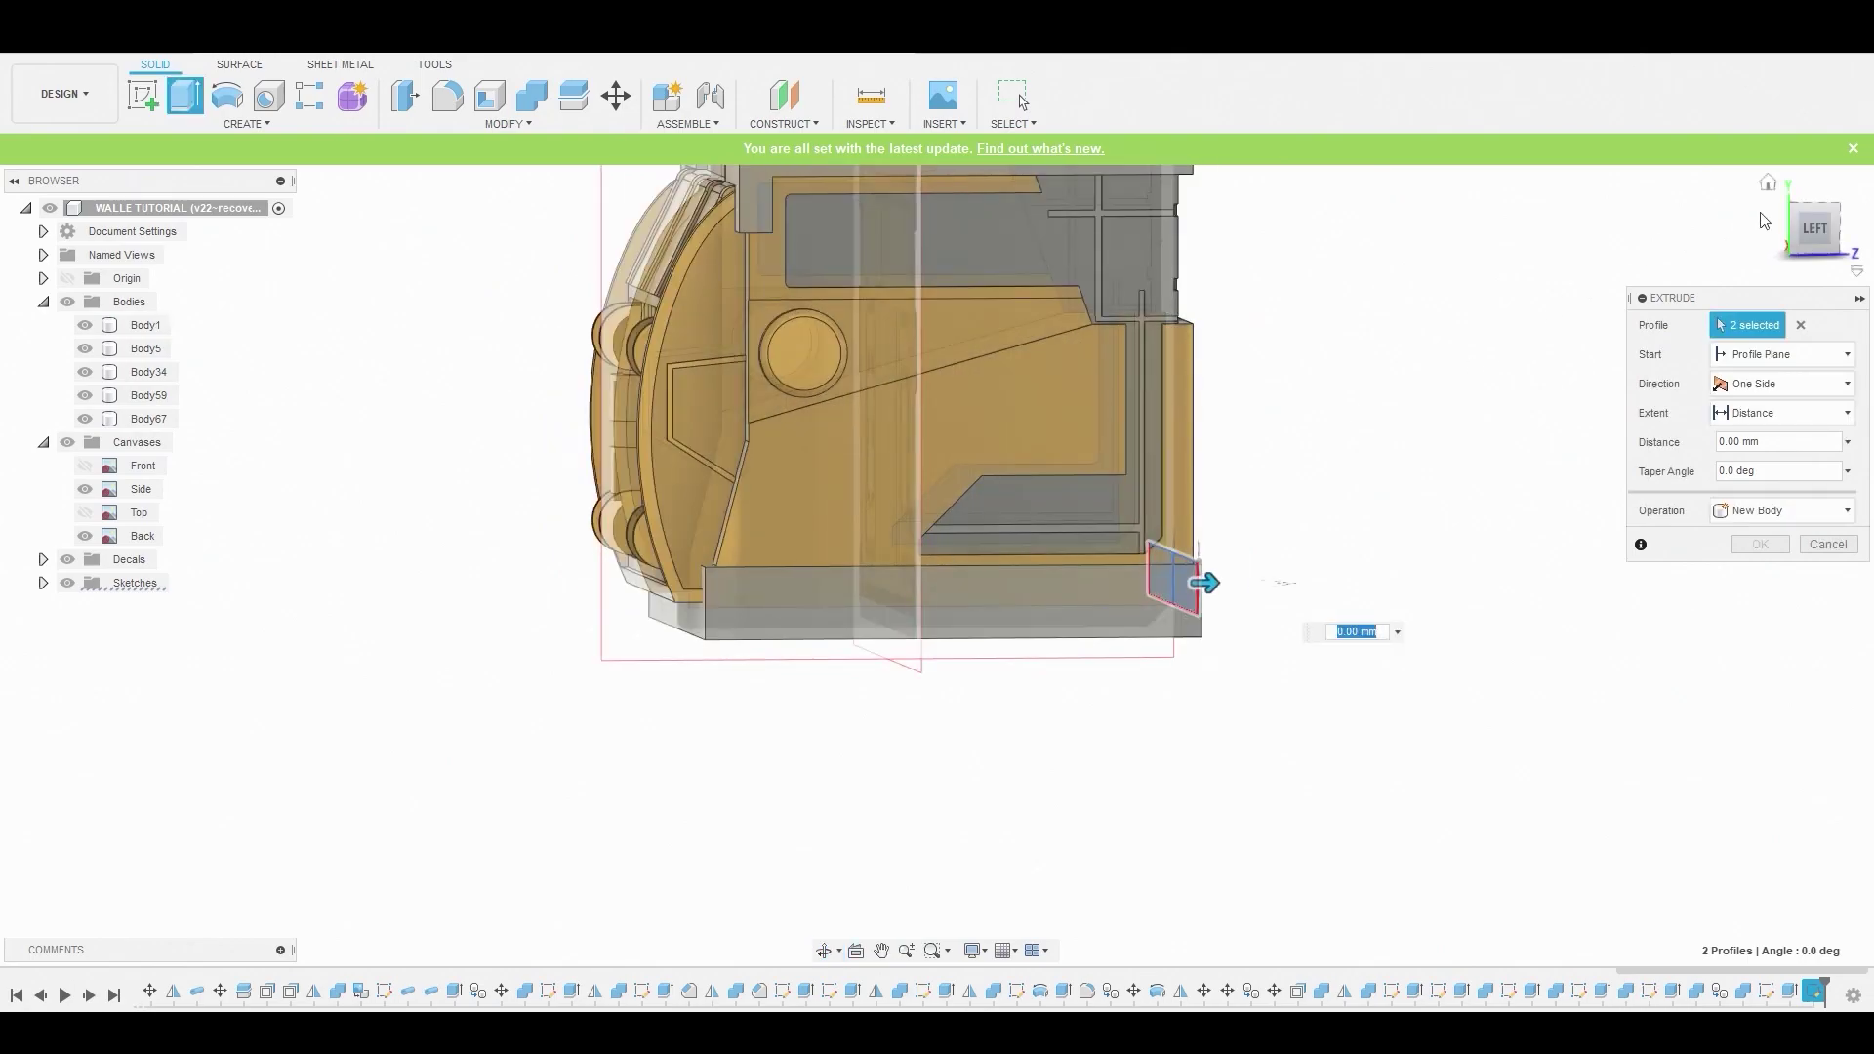
Extrude the profiles -18.727 mm as a new body, Body68
{"action": "left_click", "coordinate": [1808, 235]}
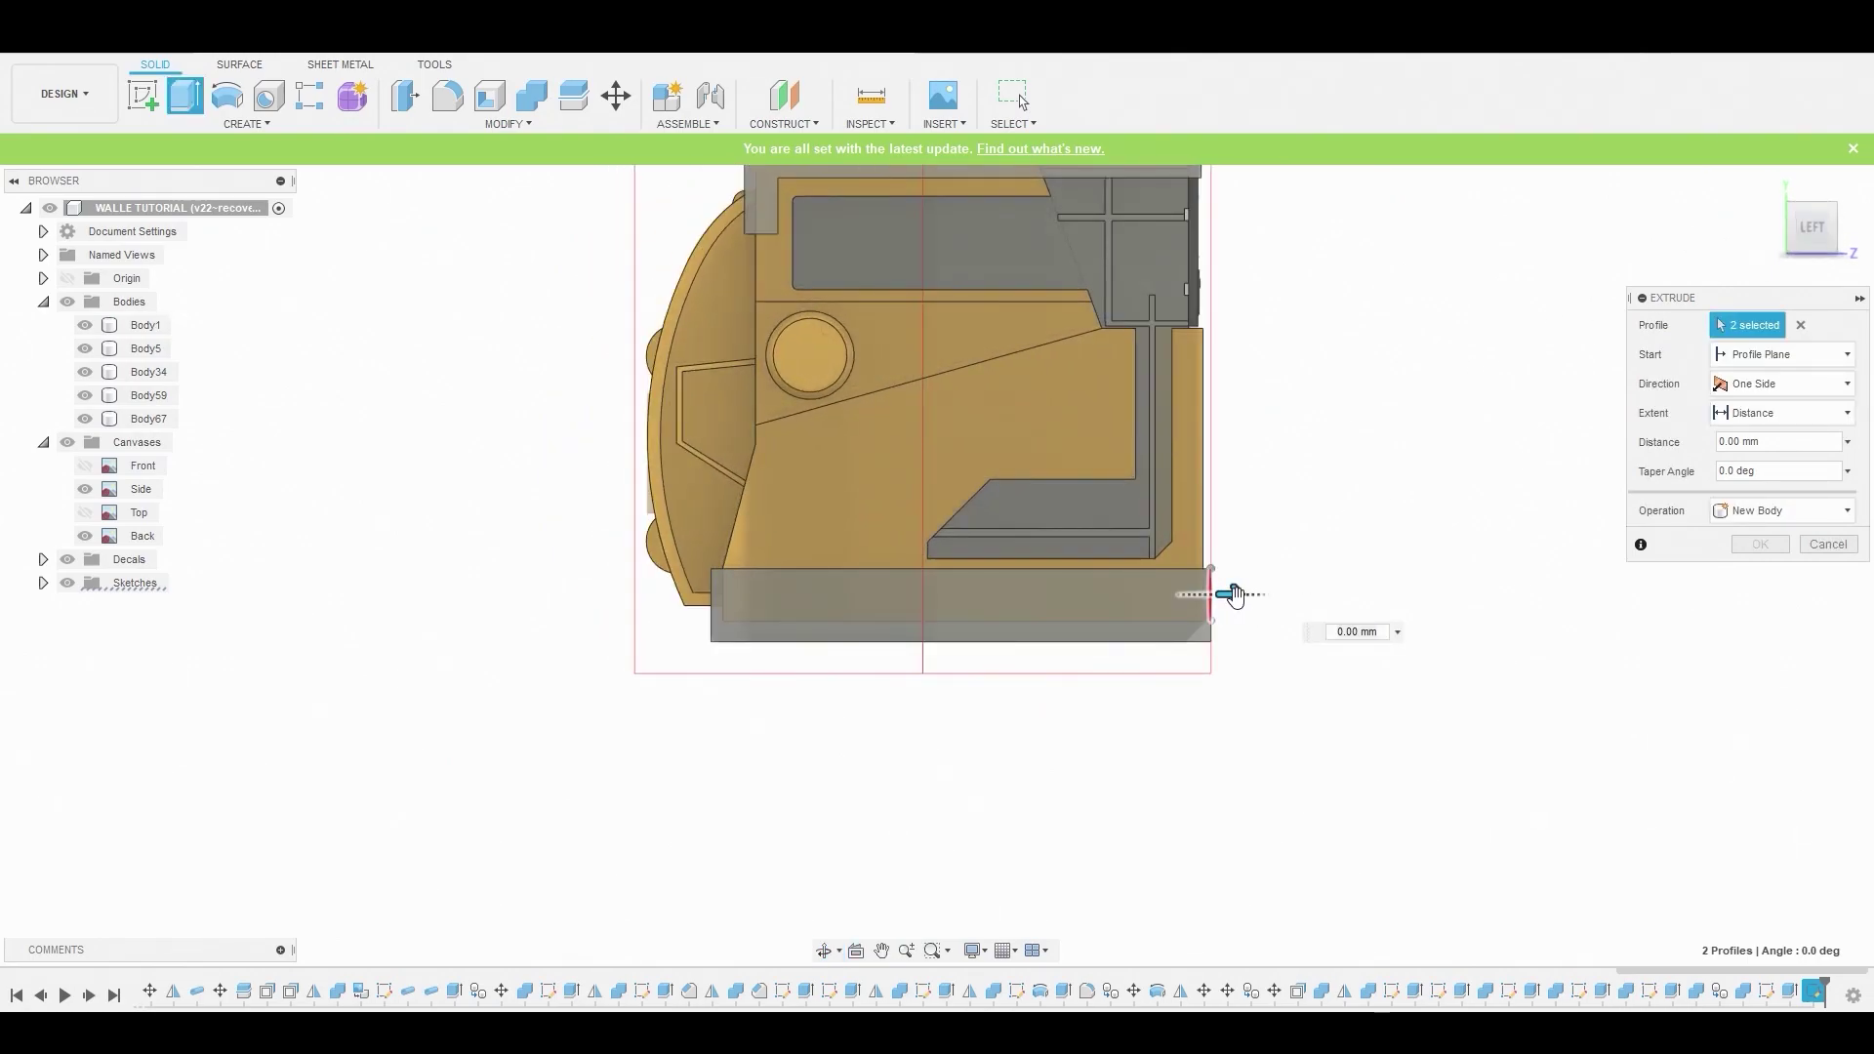
{"action": "left_click_drag", "start_coordinate": [1235, 595], "coordinate": [855, 593]}
{"action": "left_click", "coordinate": [1825, 518]}
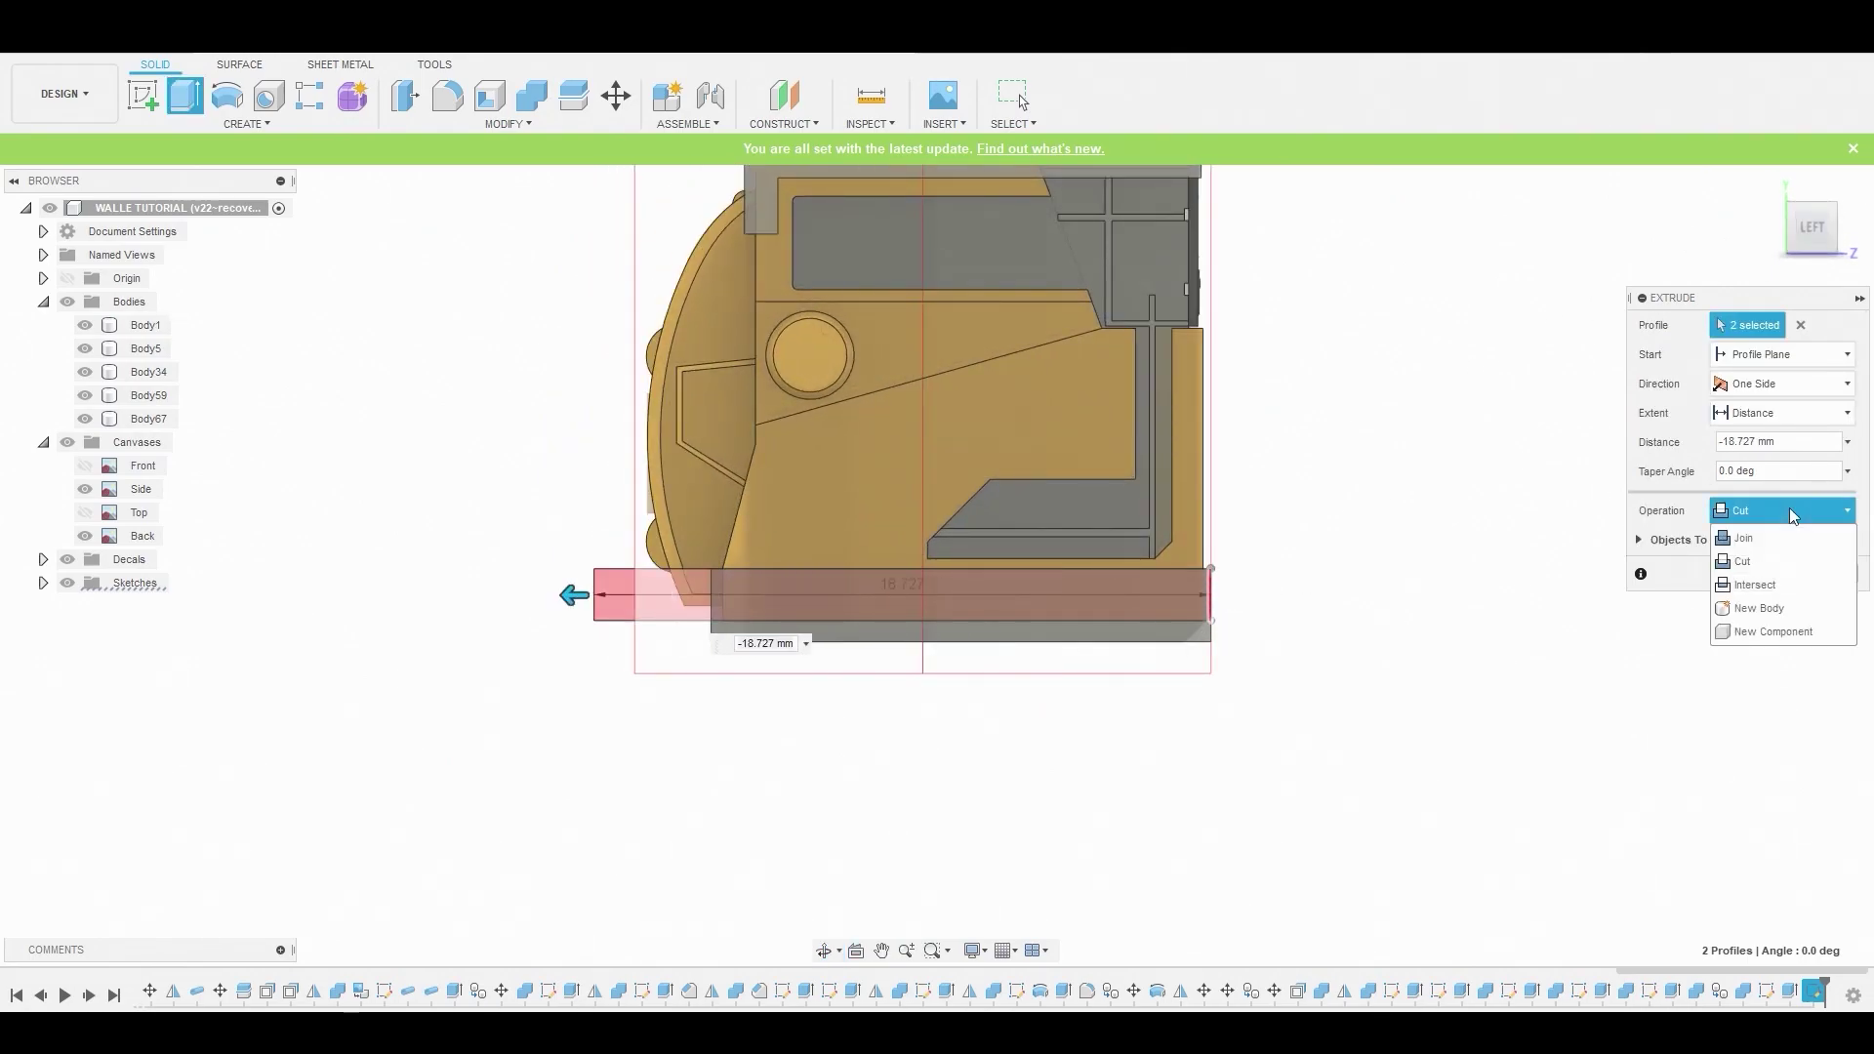
{"action": "left_click", "coordinate": [1783, 606]}
{"action": "left_click", "coordinate": [1760, 573]}
Combine-cut the small grey Body68 from the bottom box Body67
{"action": "left_click", "coordinate": [535, 103]}
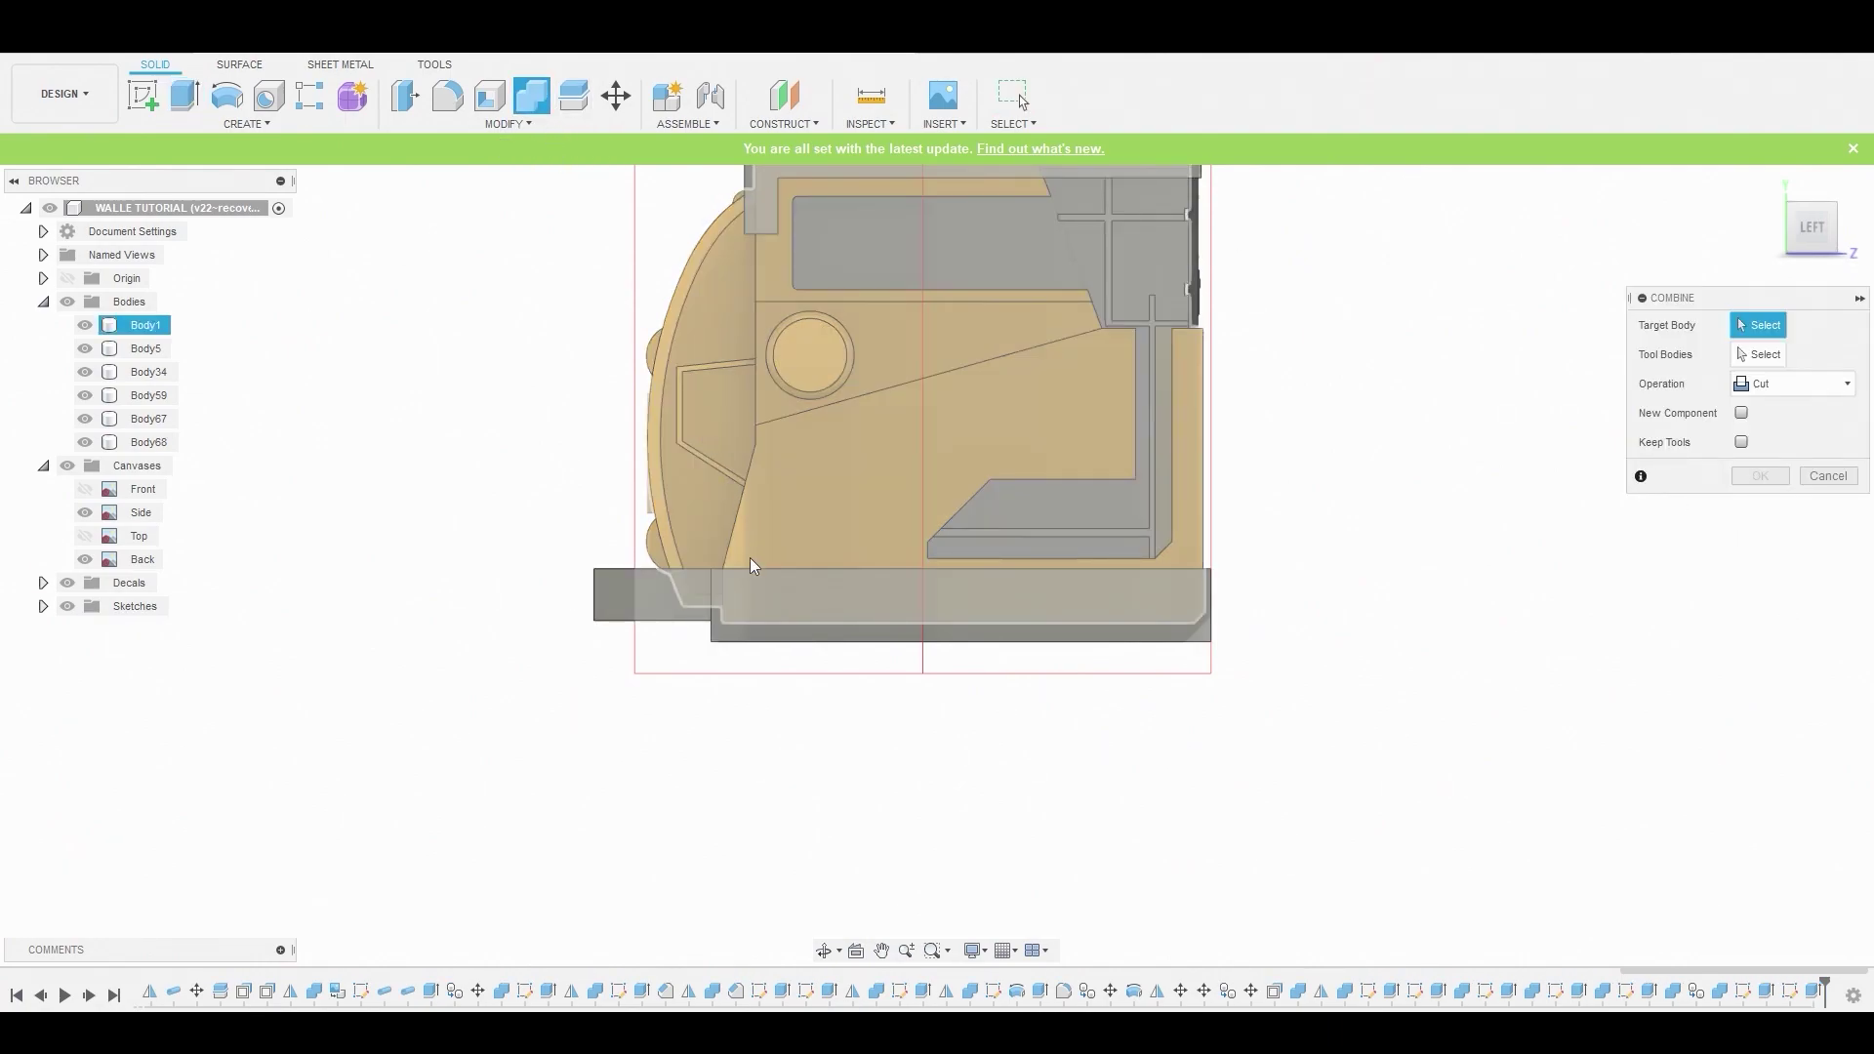
{"action": "left_click", "coordinate": [738, 635]}
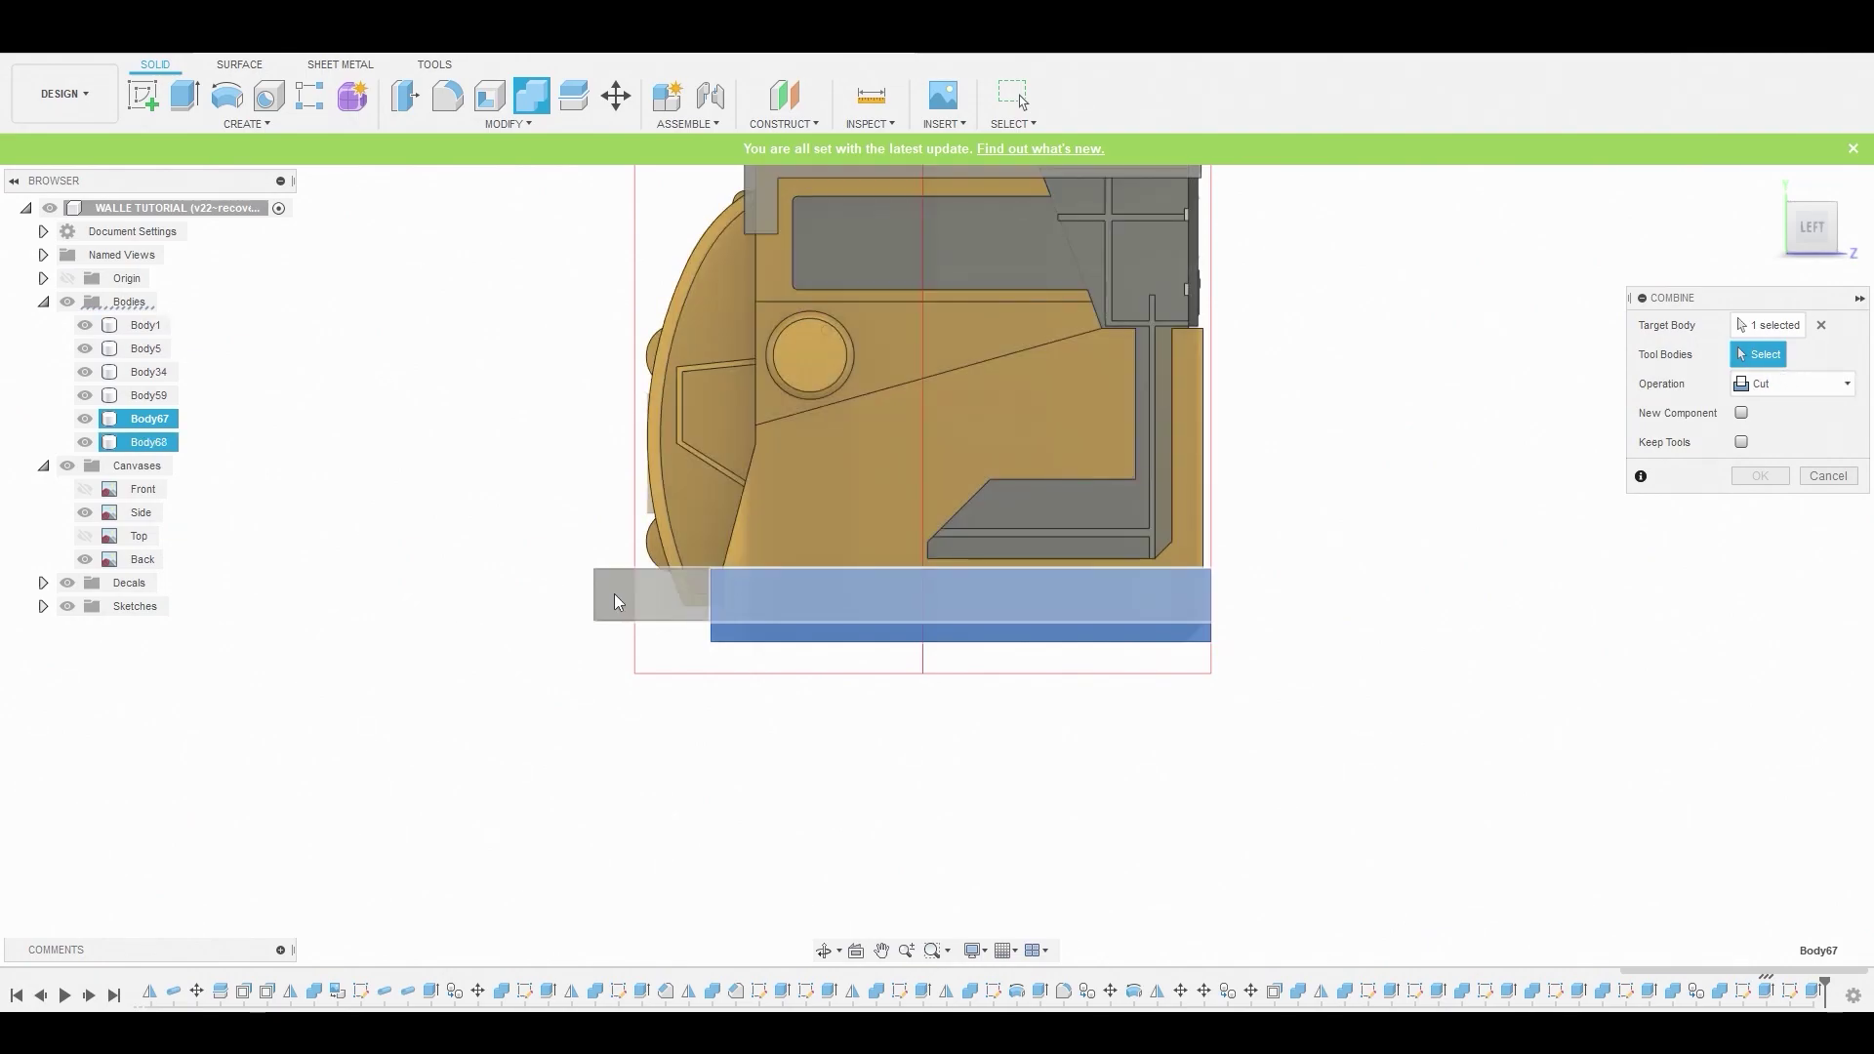
{"action": "left_click", "coordinate": [613, 594]}
{"action": "left_click", "coordinate": [1760, 475]}
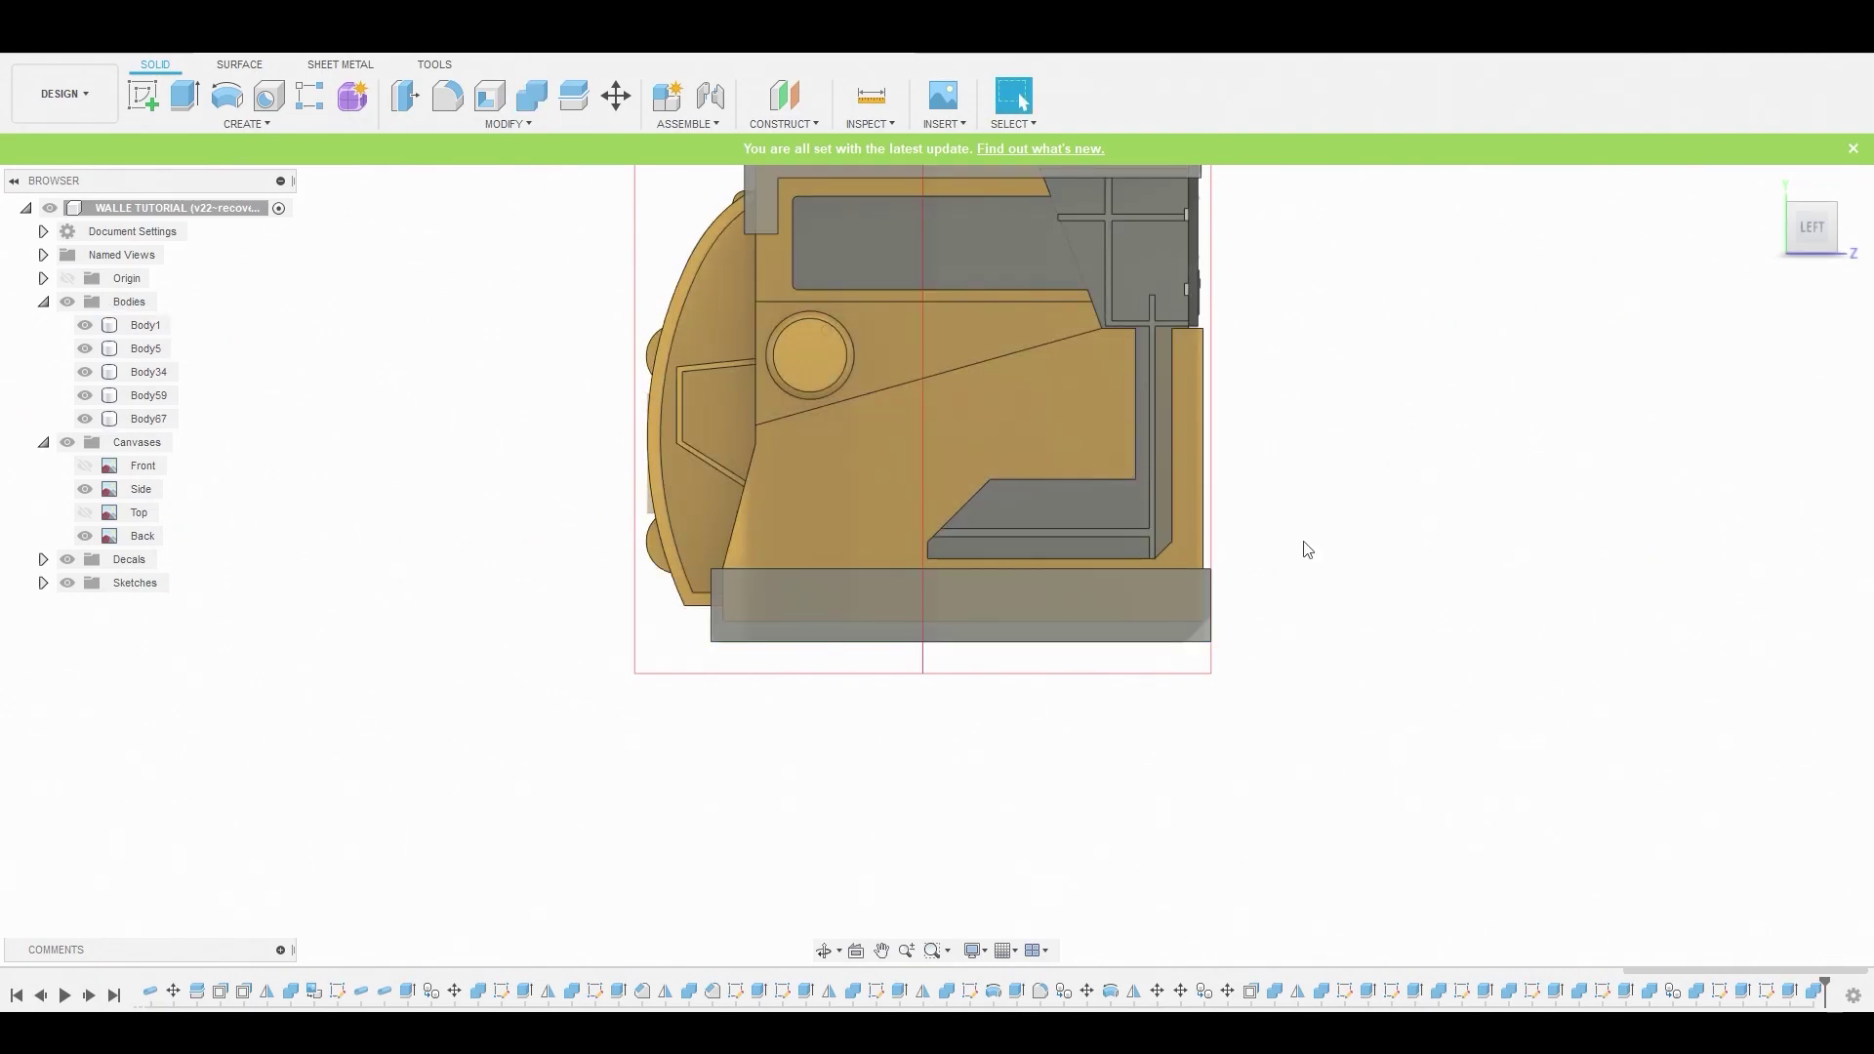
Create a new sketch on the bottom box's side face
{"action": "scroll", "coordinate": [1305, 544], "scroll_direction": "up", "scroll_amount": 2}
{"action": "left_click", "coordinate": [712, 633]}
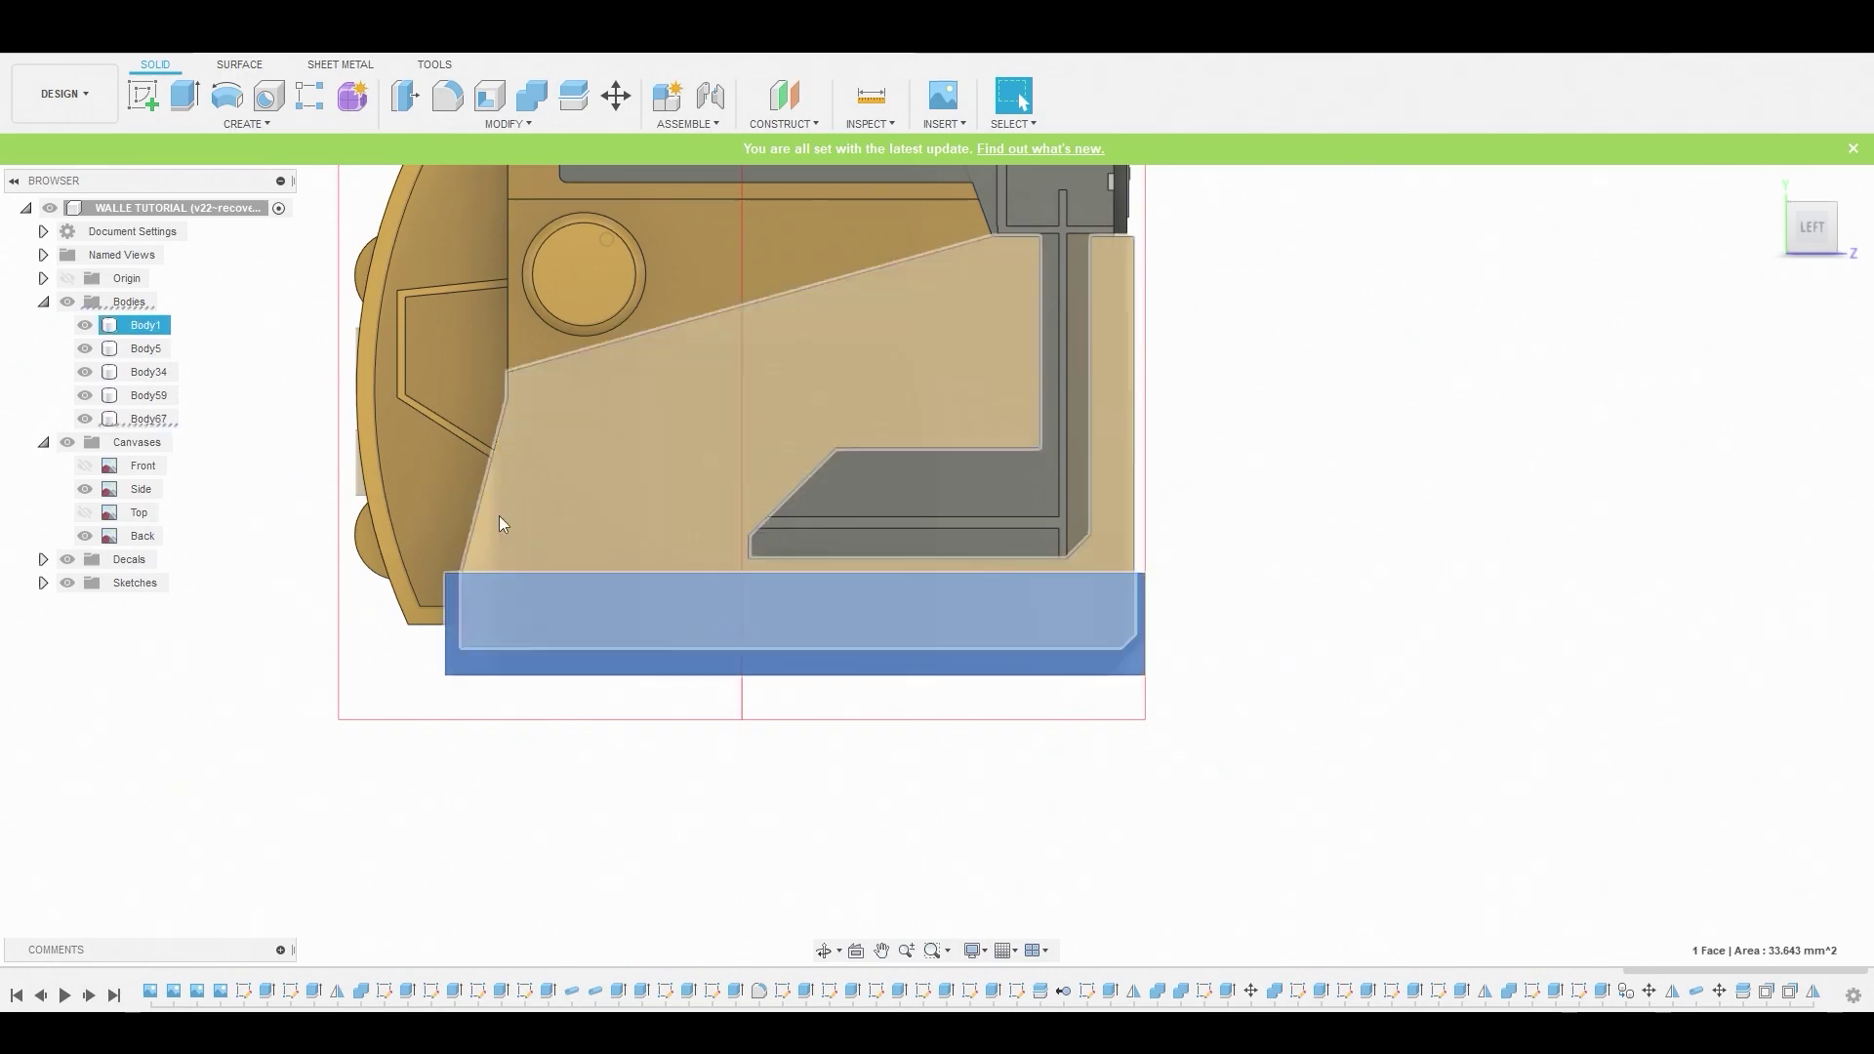
{"action": "left_click", "coordinate": [146, 98]}
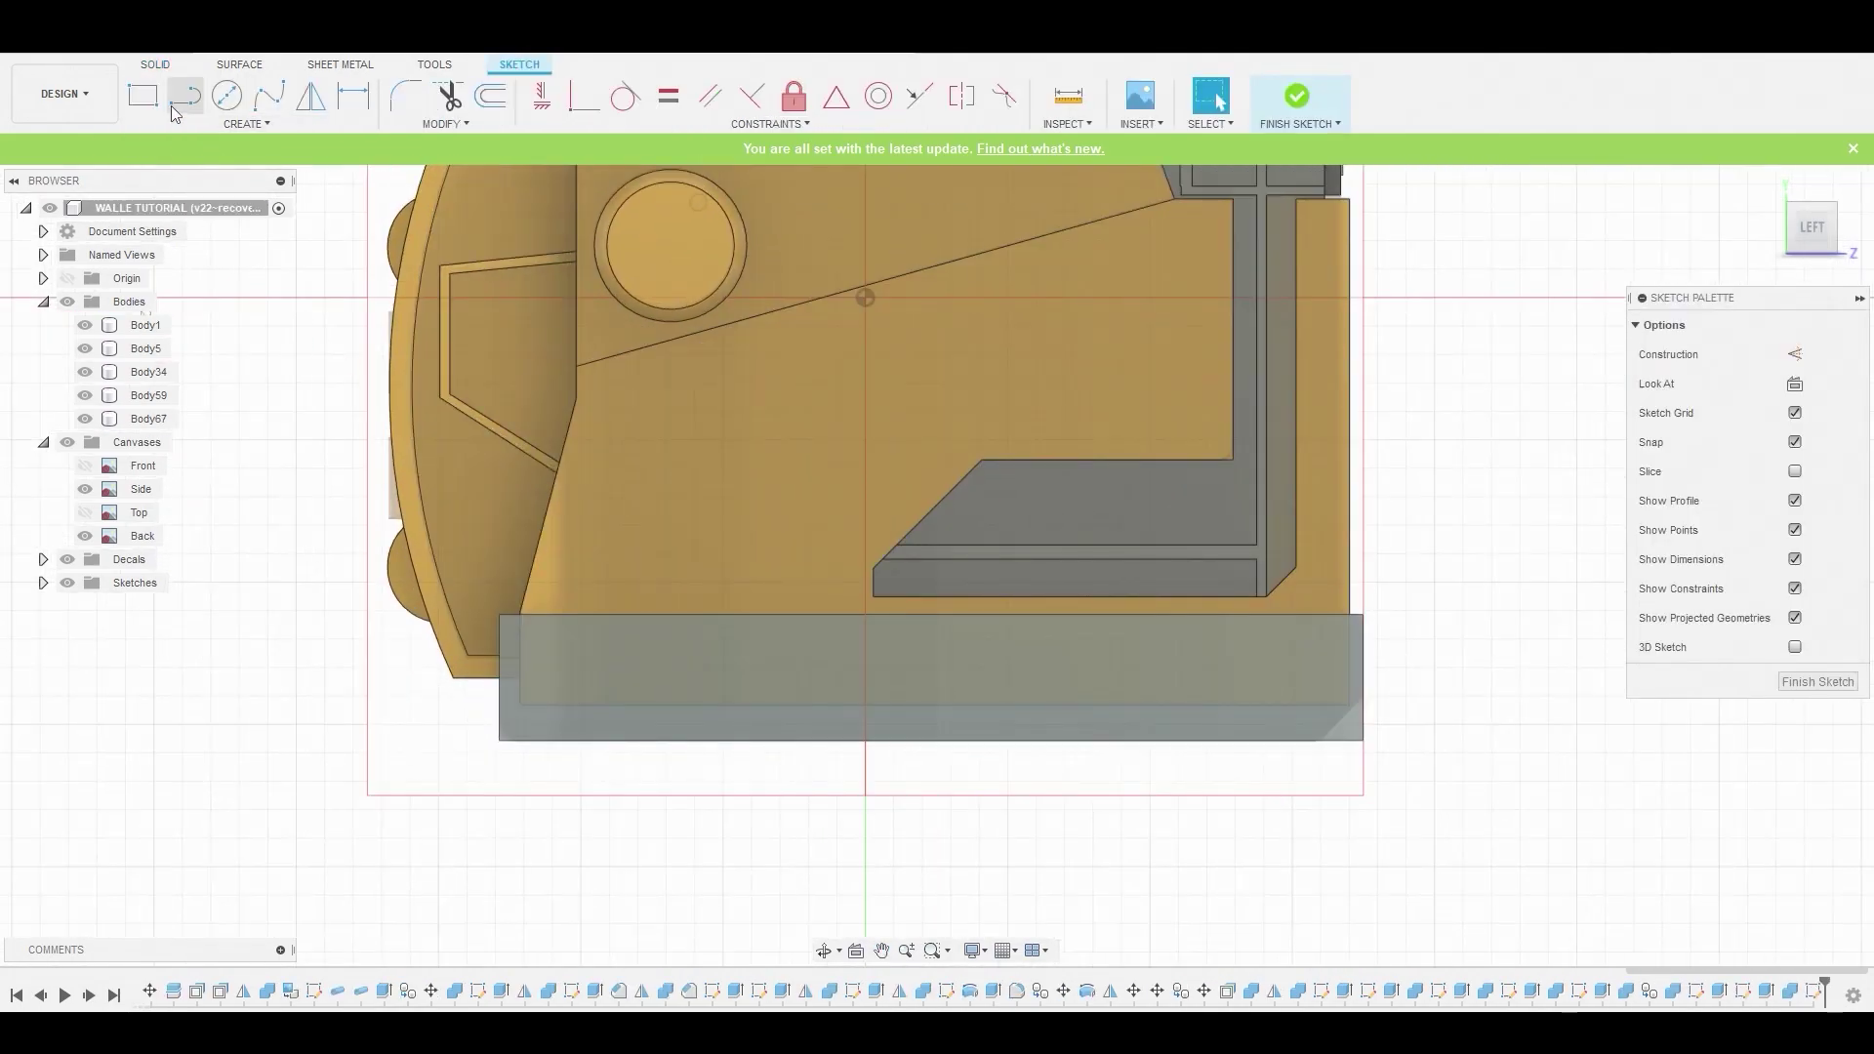
Draw a closed four-sided line outline on the bottom trim's side face, from top-left corner to right corner
{"action": "left_click", "coordinate": [177, 102]}
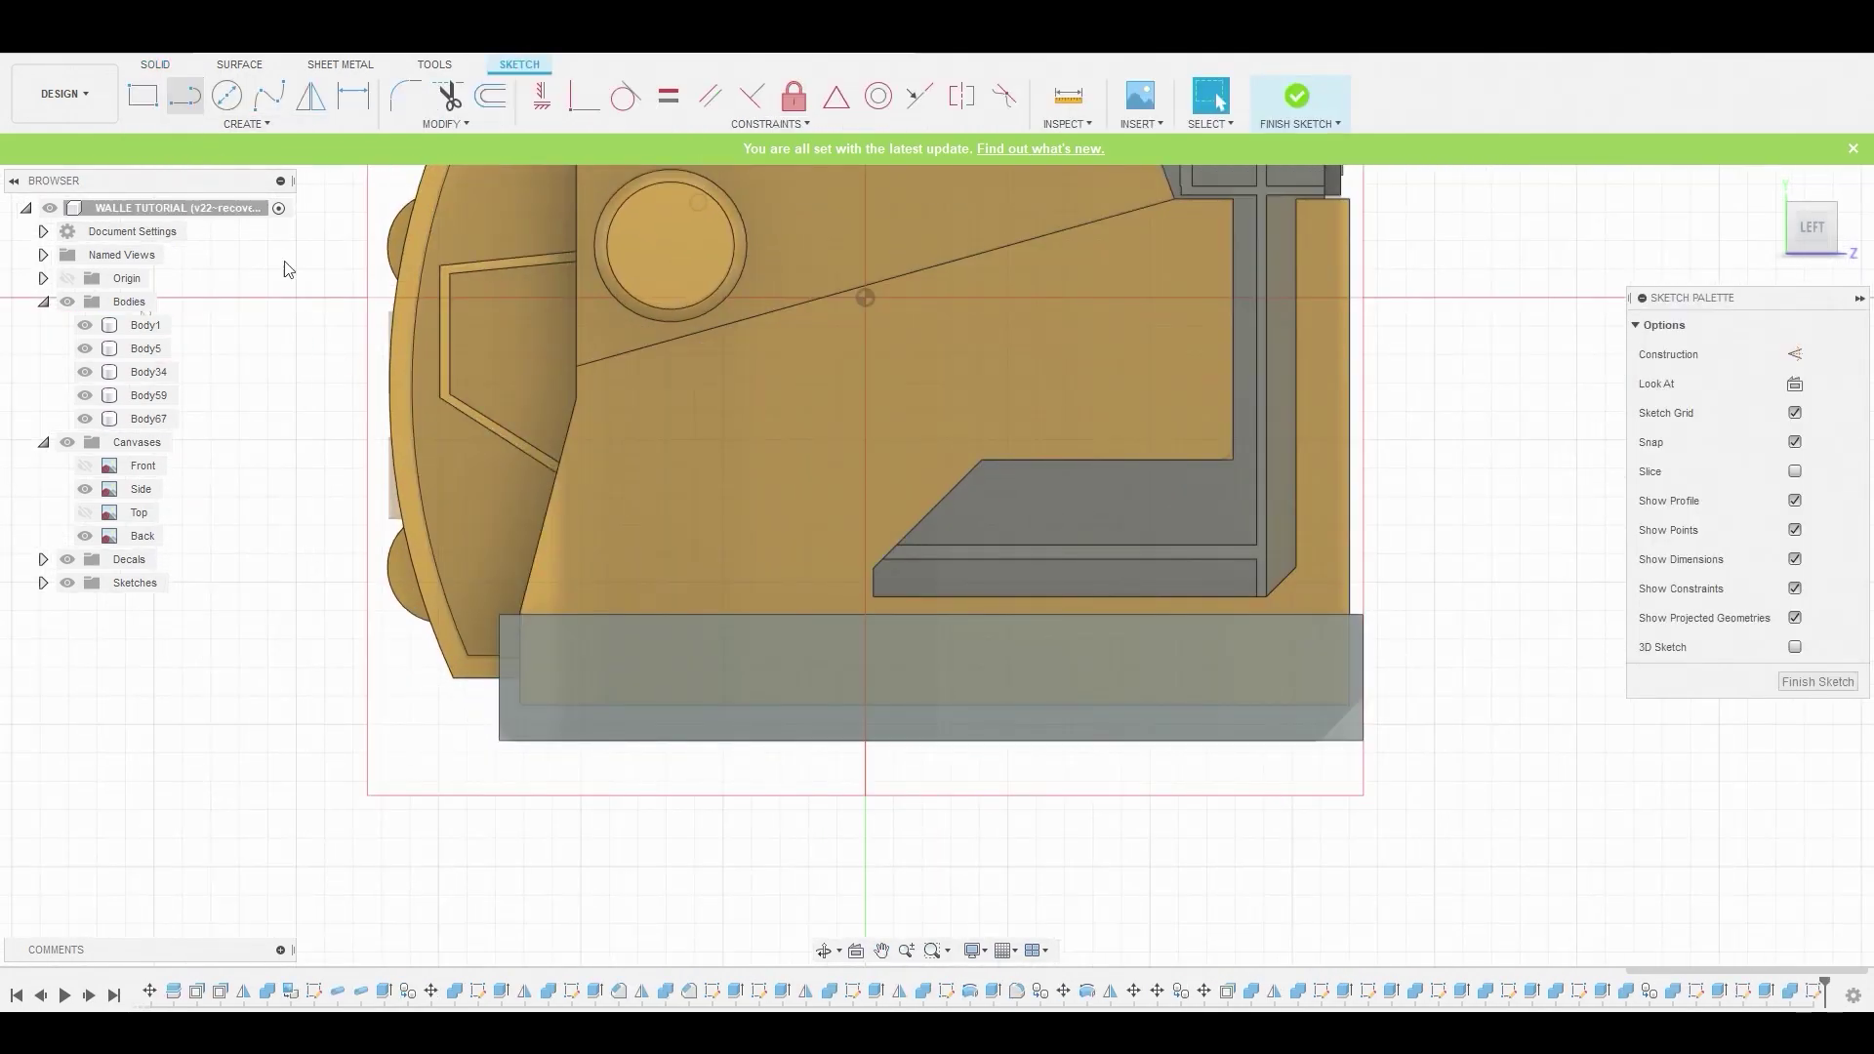
{"action": "left_click", "coordinate": [527, 612]}
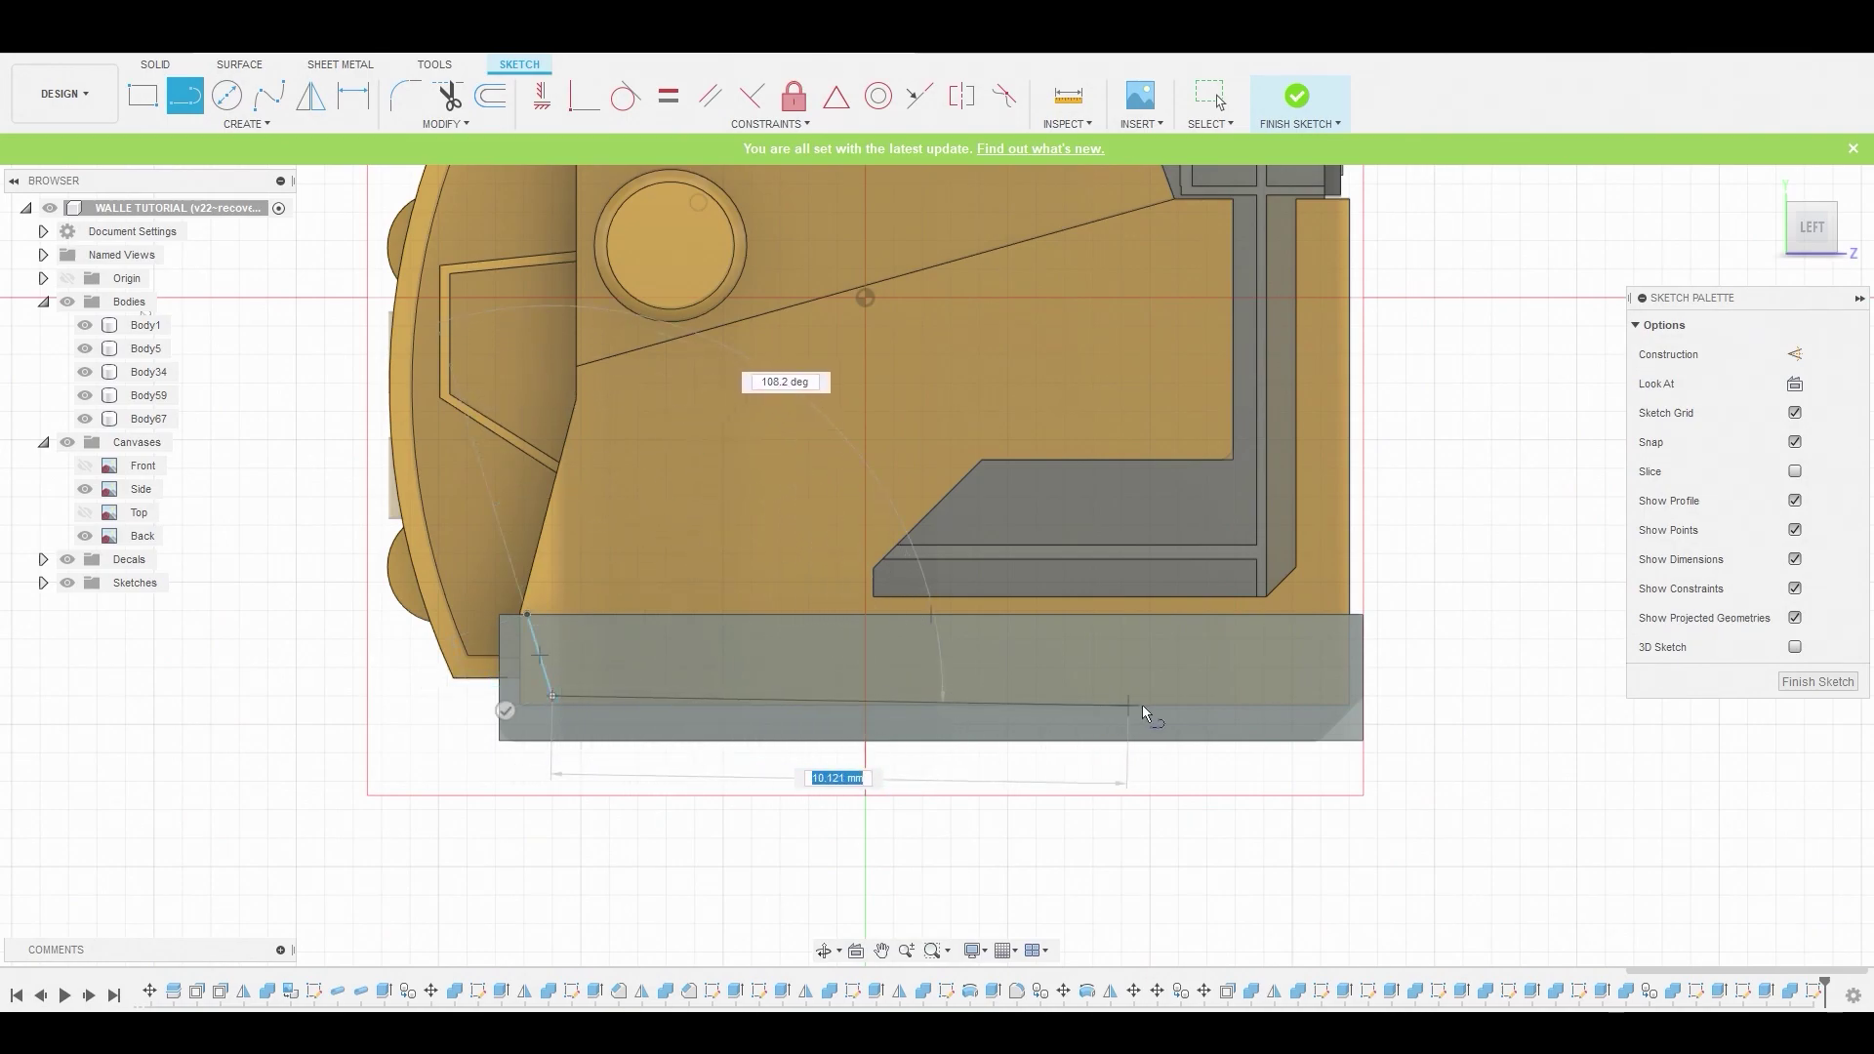
{"action": "left_click", "coordinate": [1312, 699]}
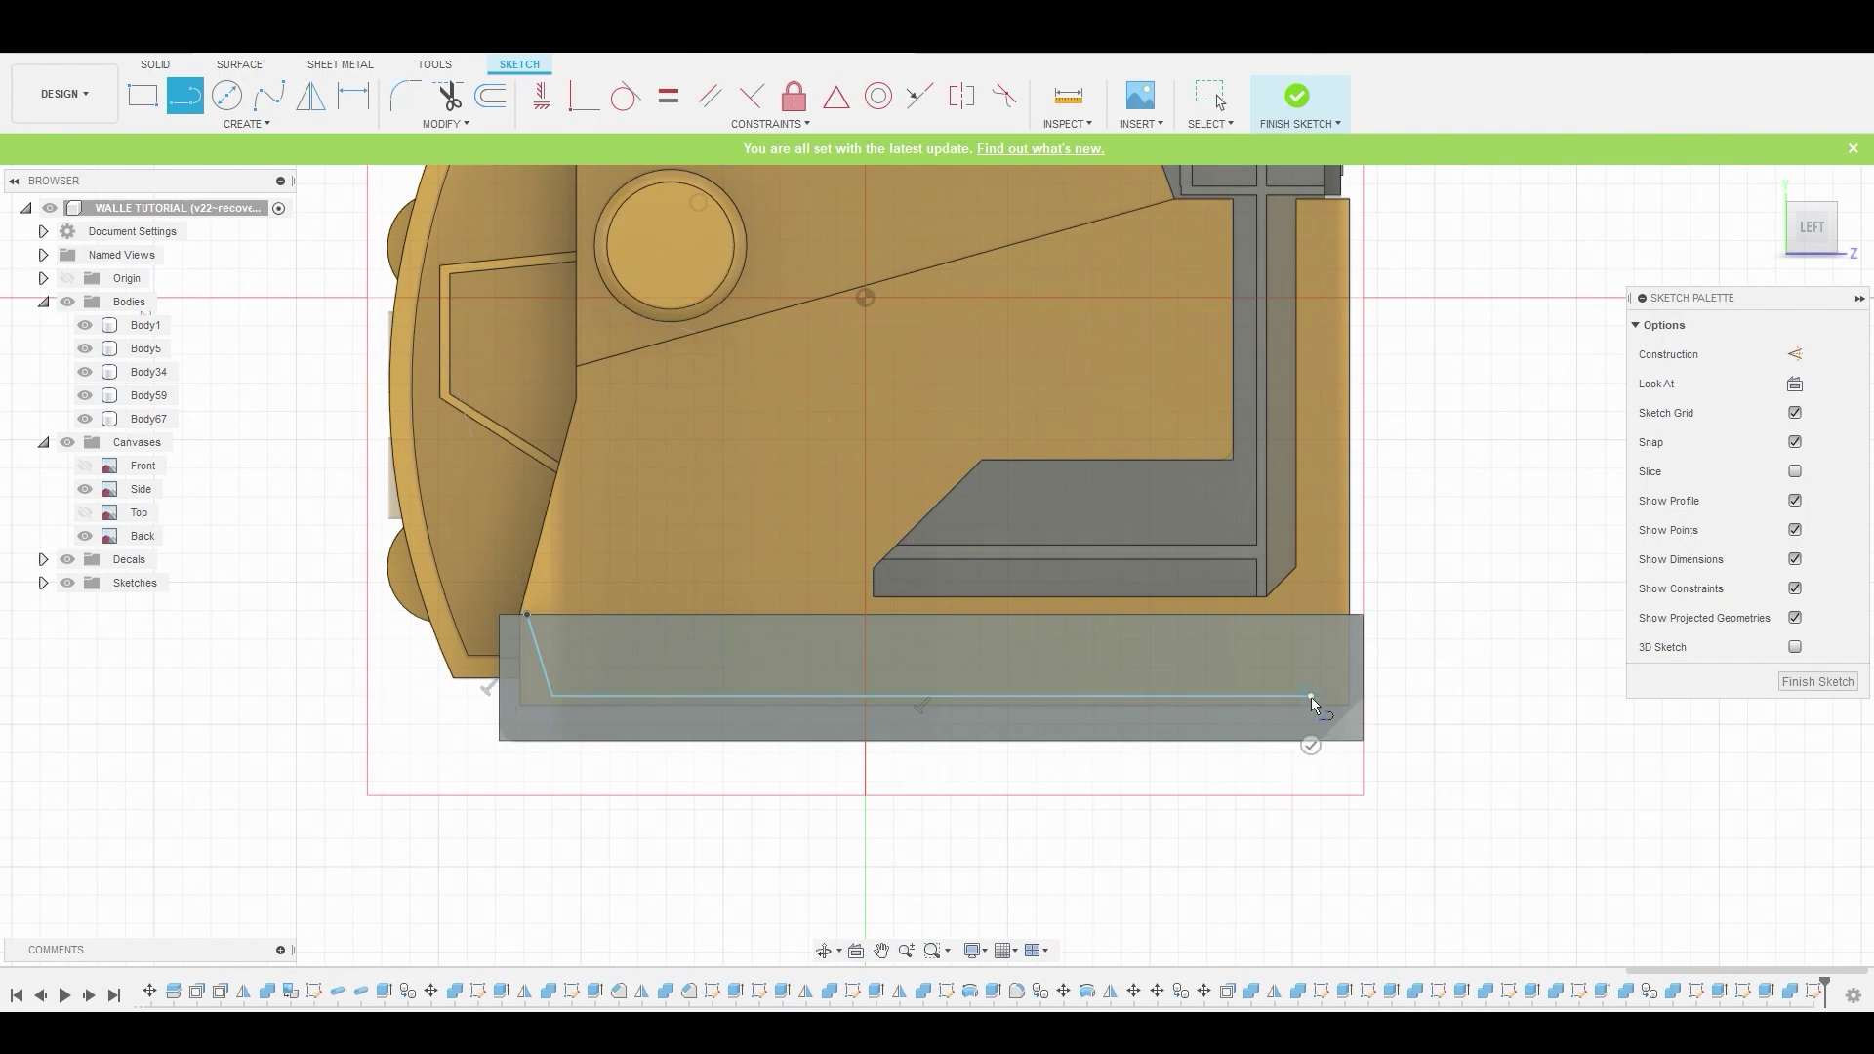
{"action": "left_click", "coordinate": [1351, 585]}
{"action": "right_click", "coordinate": [1351, 589]}
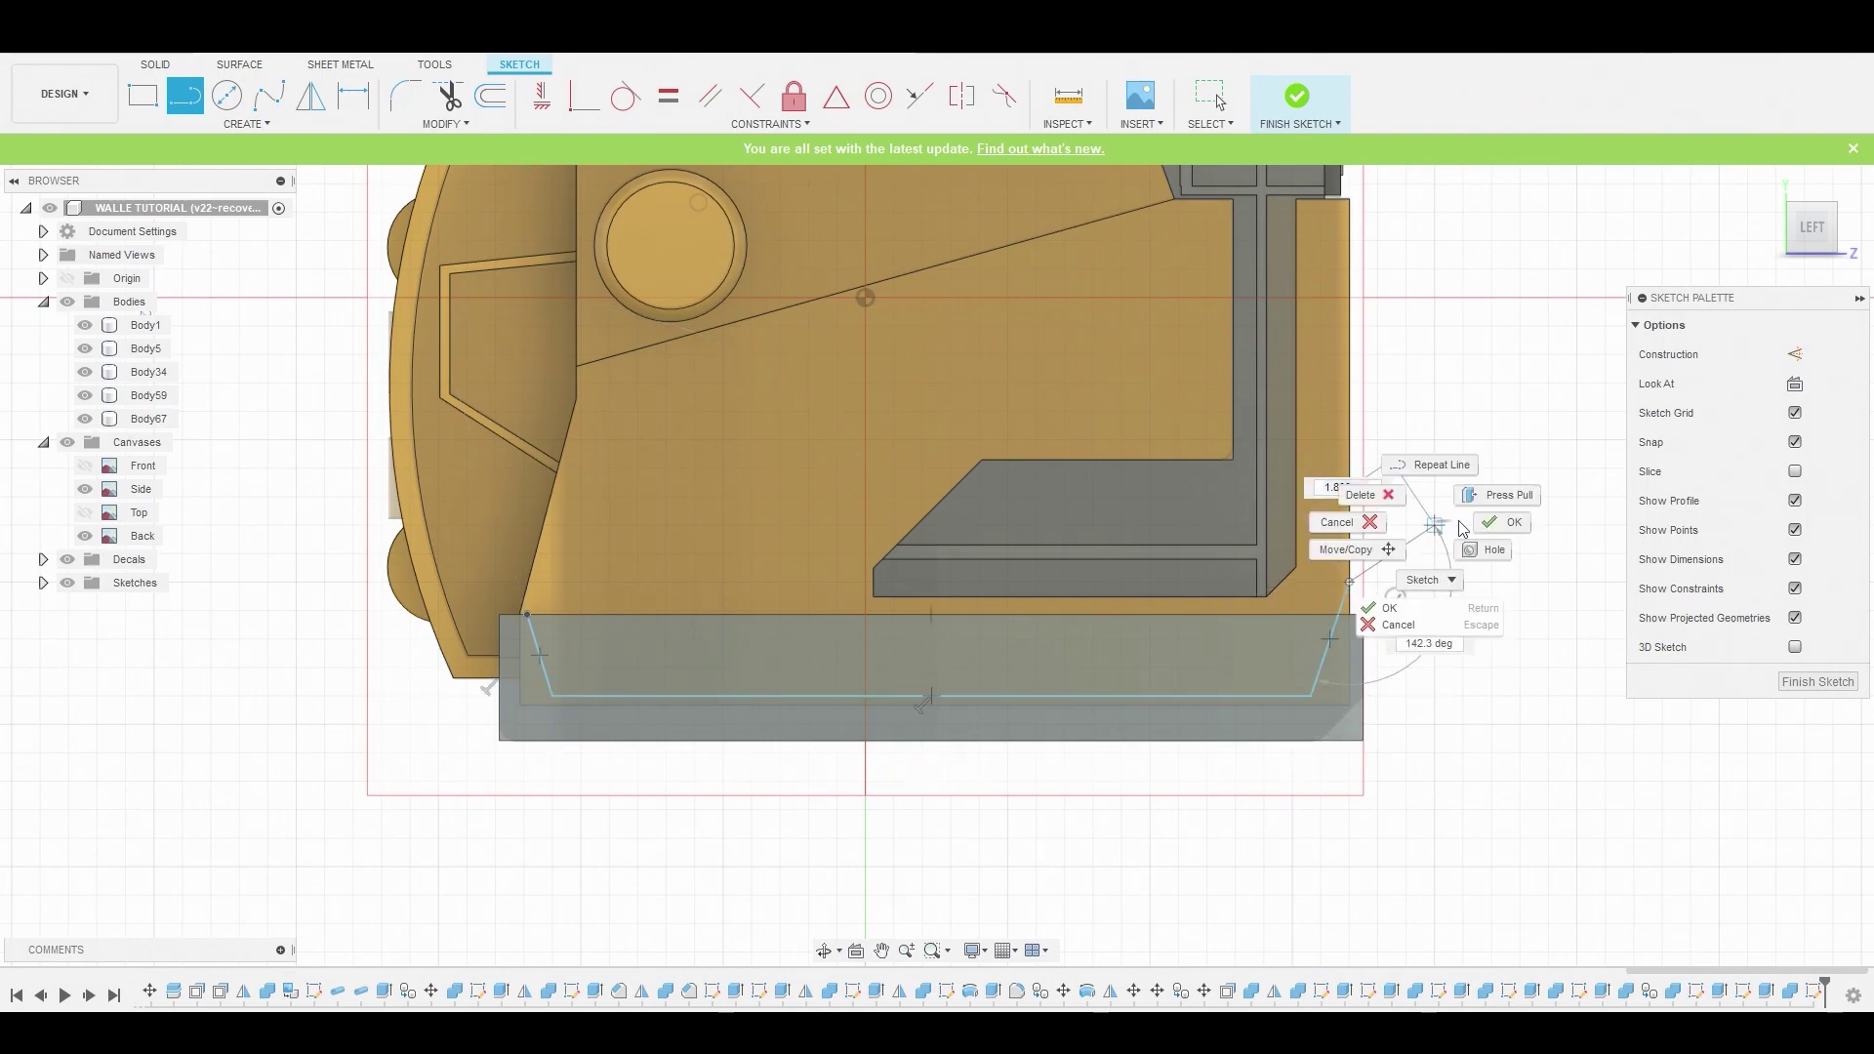
{"action": "left_click", "coordinate": [1497, 524]}
{"action": "right_click", "coordinate": [1135, 650]}
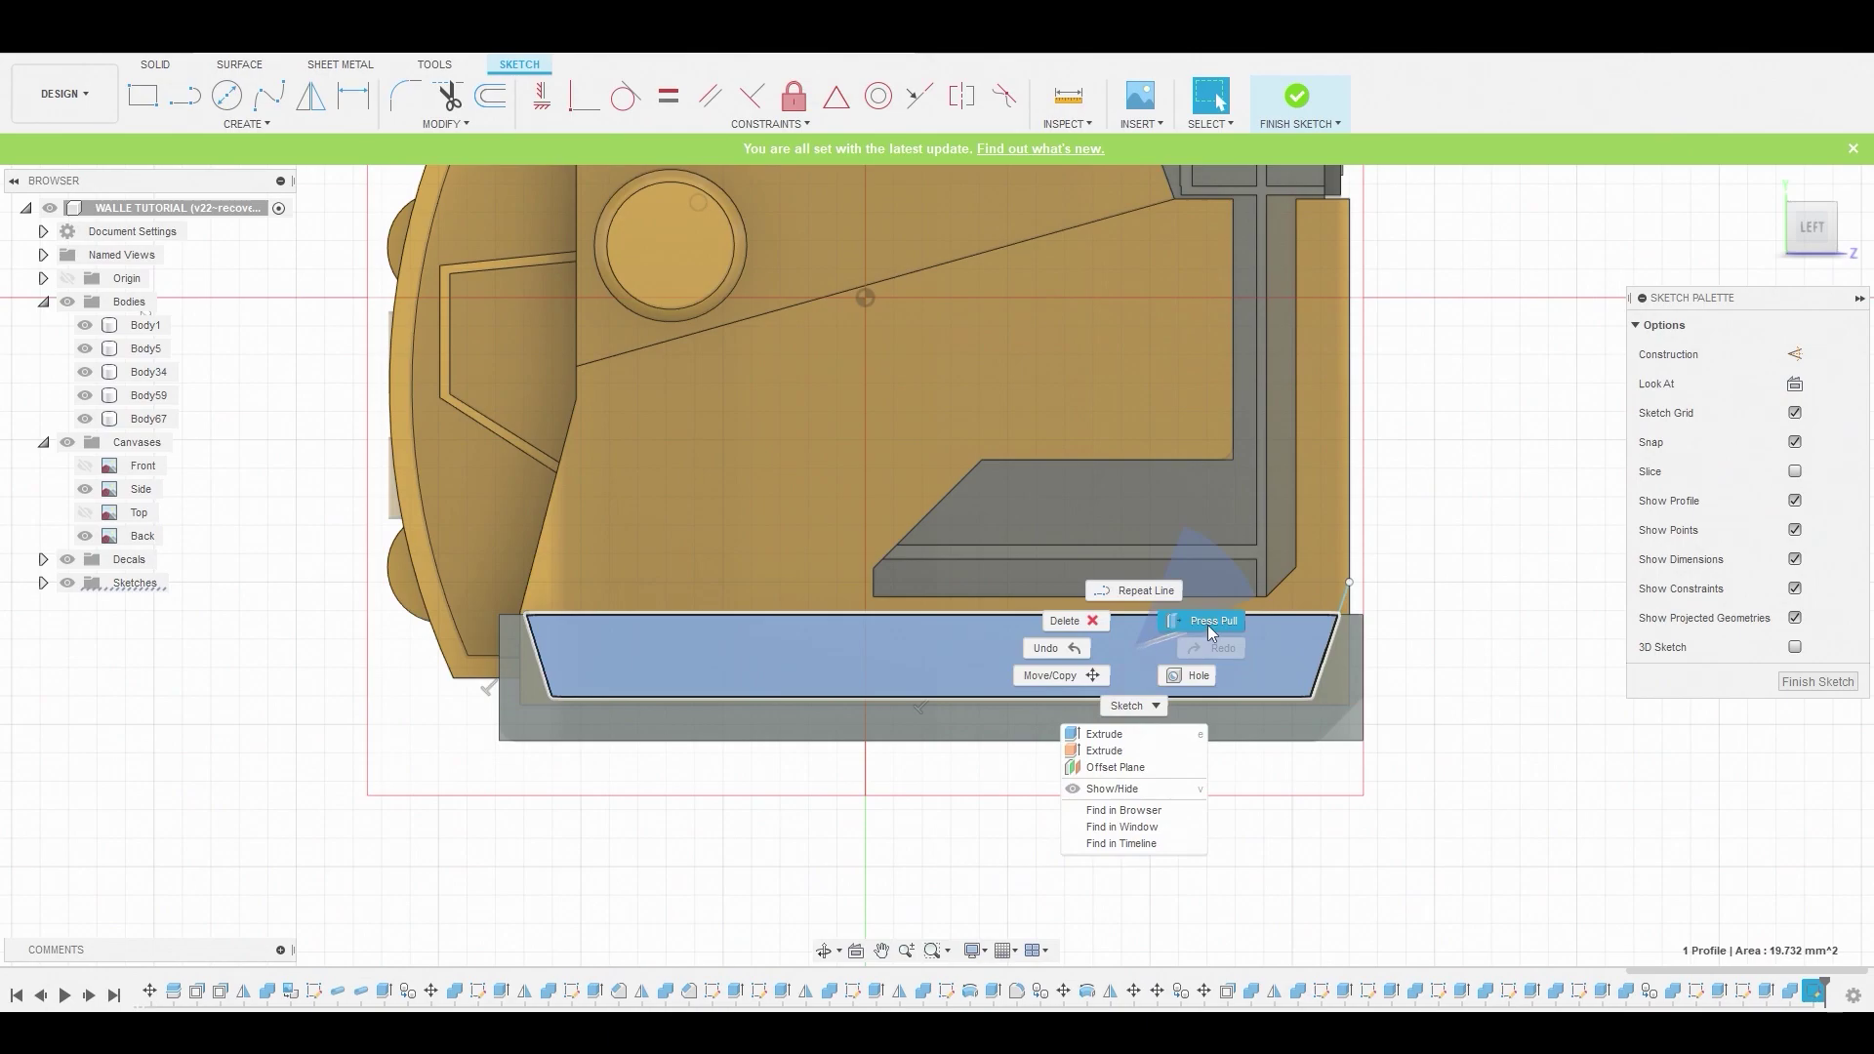
{"action": "left_click", "coordinate": [1209, 625]}
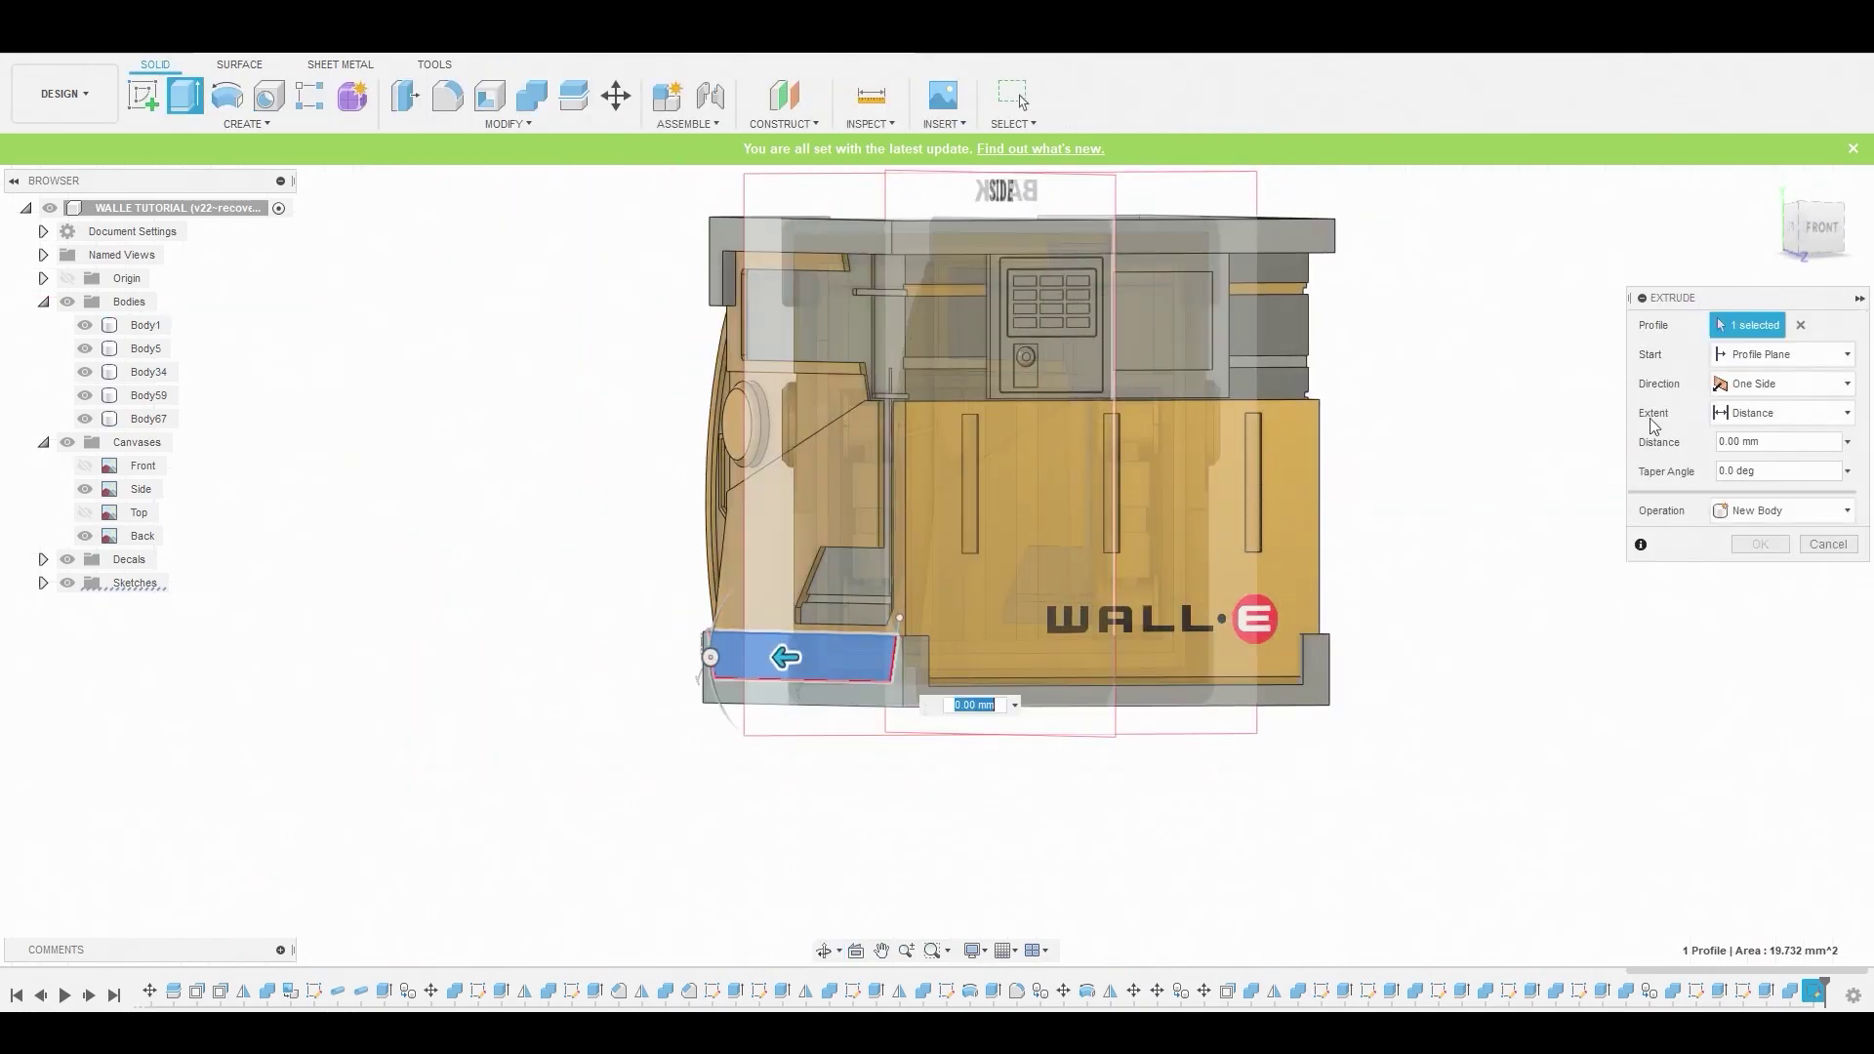
Extrude the trapezoid profile -18.289 mm as a new body, Body69
{"action": "left_click", "coordinate": [1822, 232]}
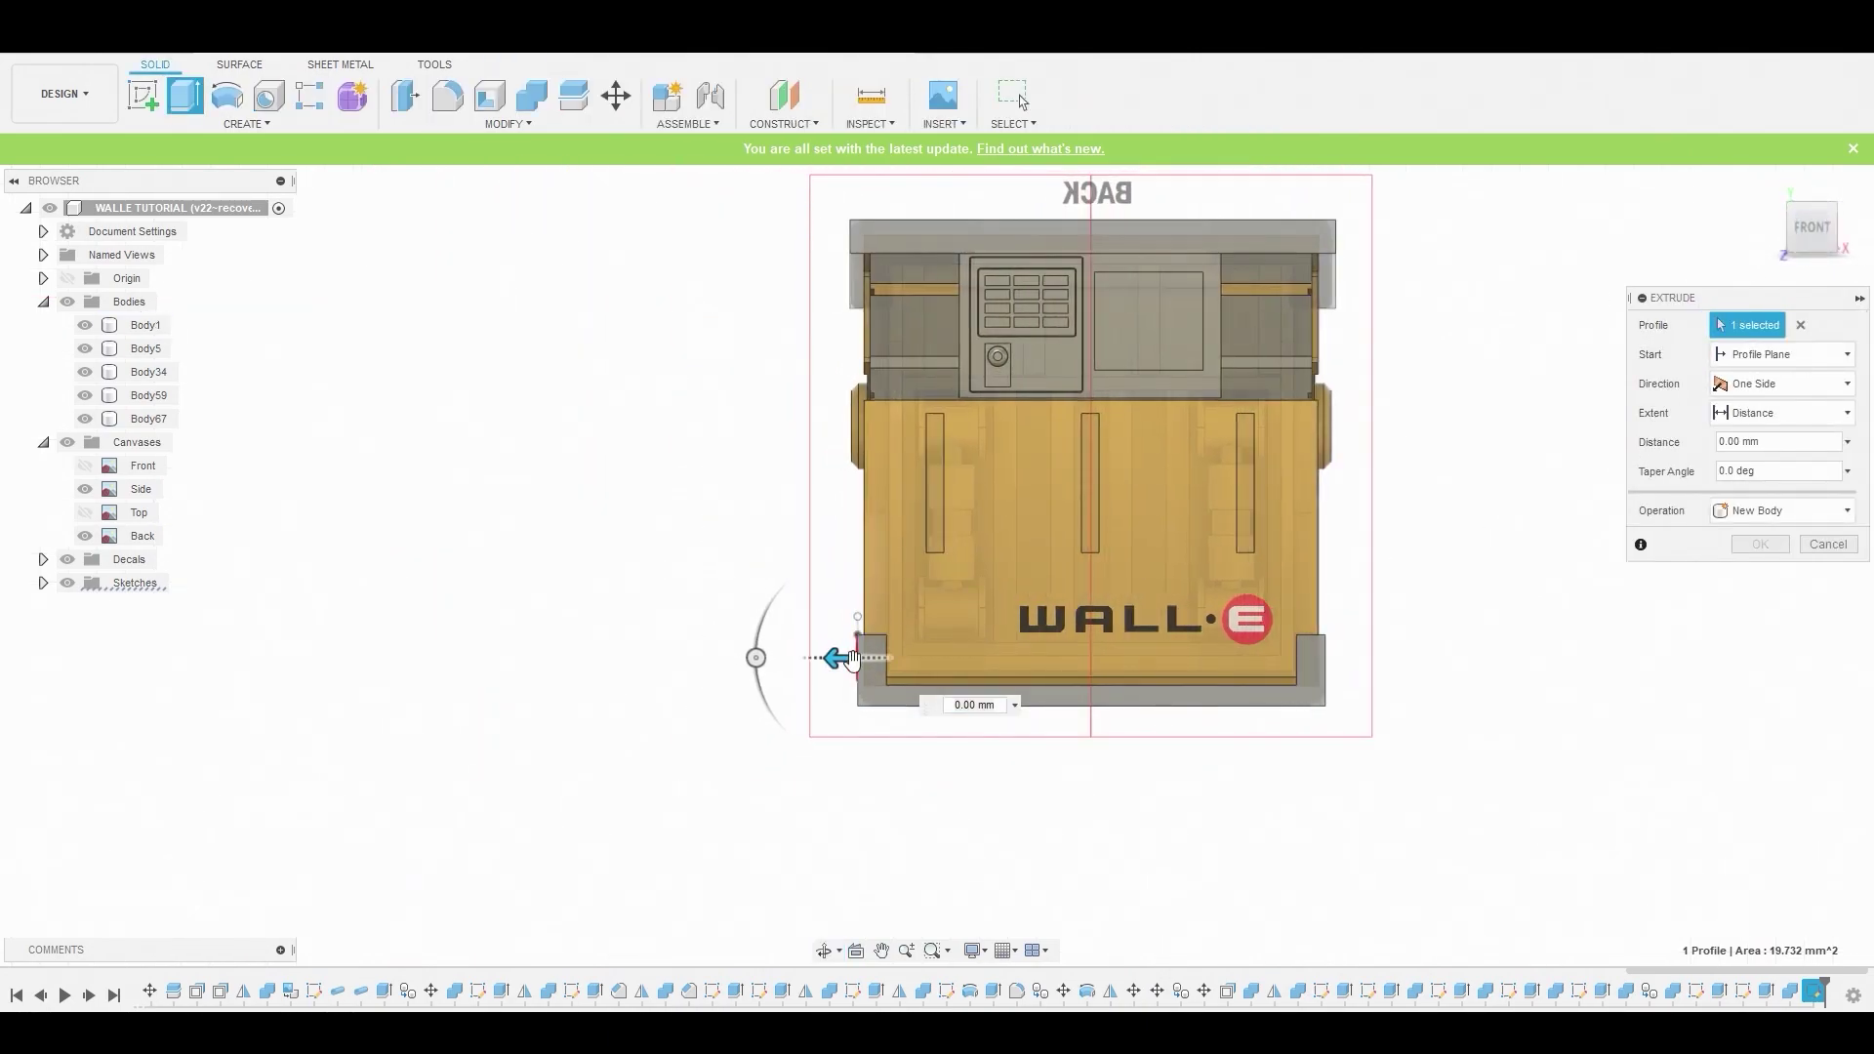
{"action": "left_click_drag", "start_coordinate": [835, 659], "coordinate": [1422, 656]}
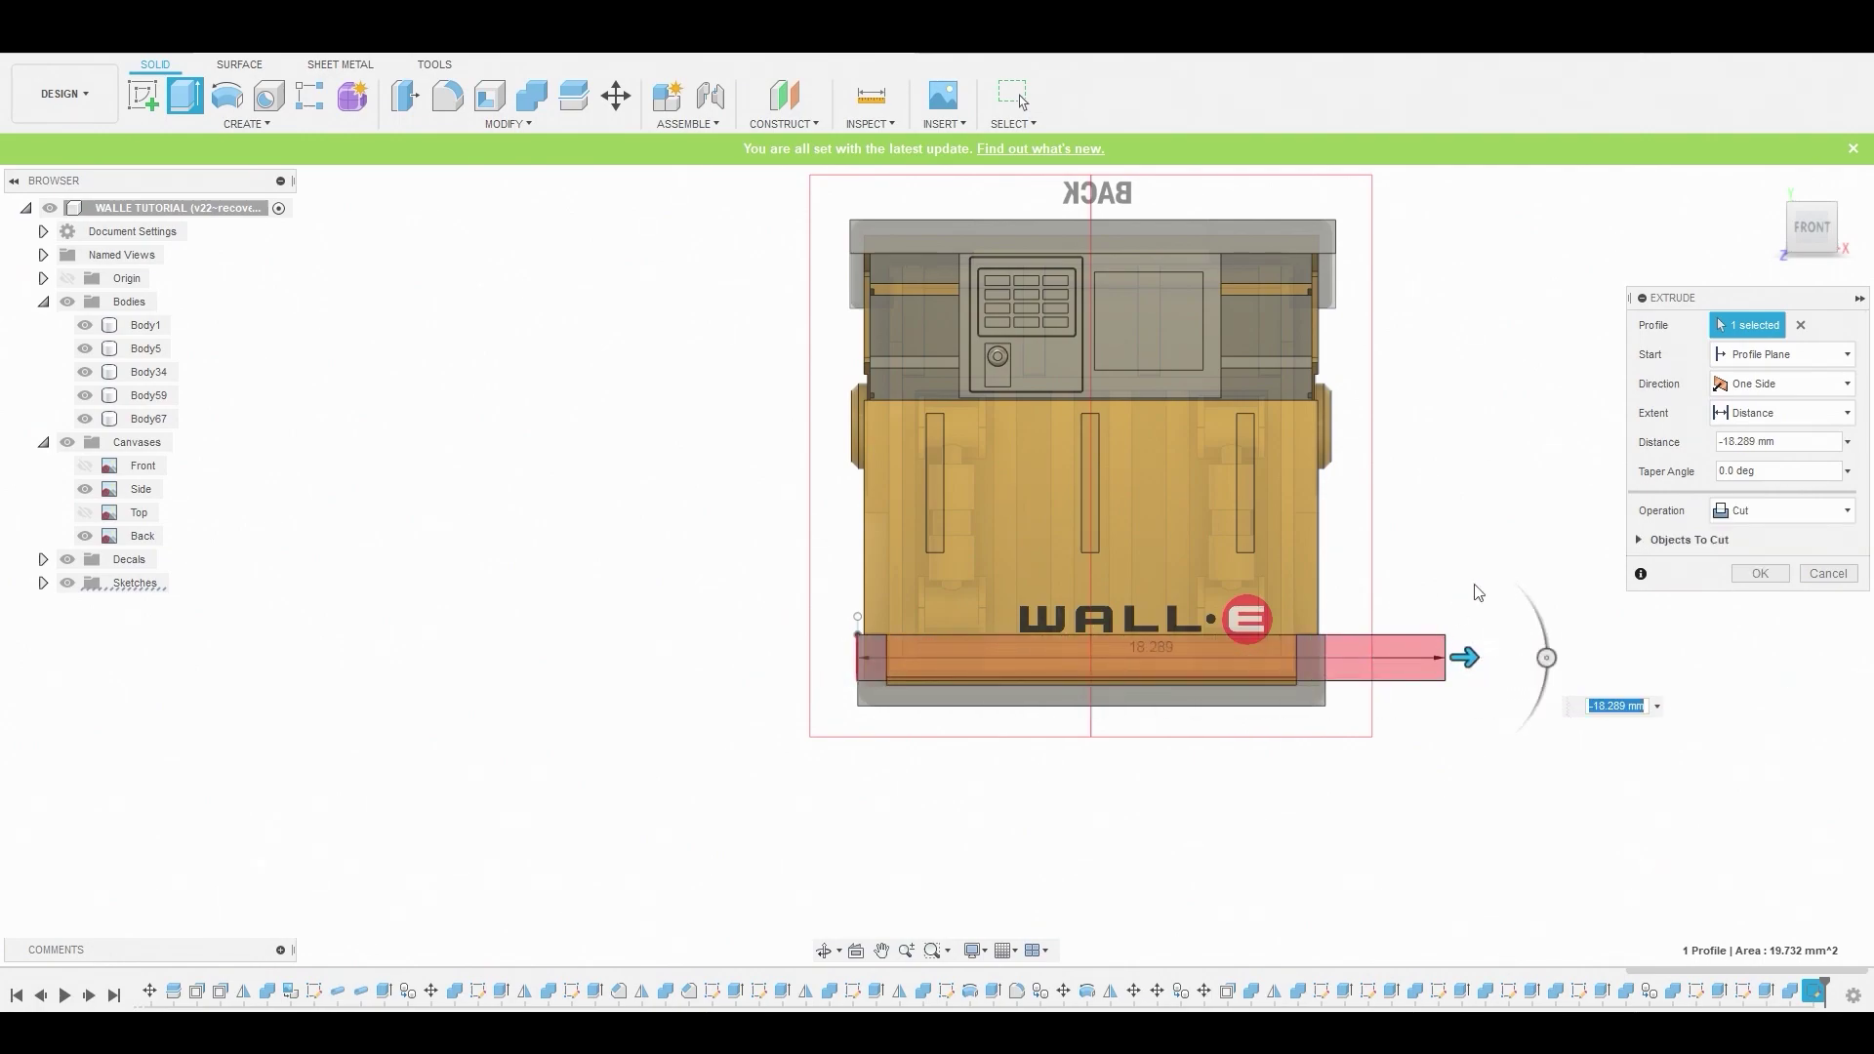
{"action": "left_click", "coordinate": [1725, 505]}
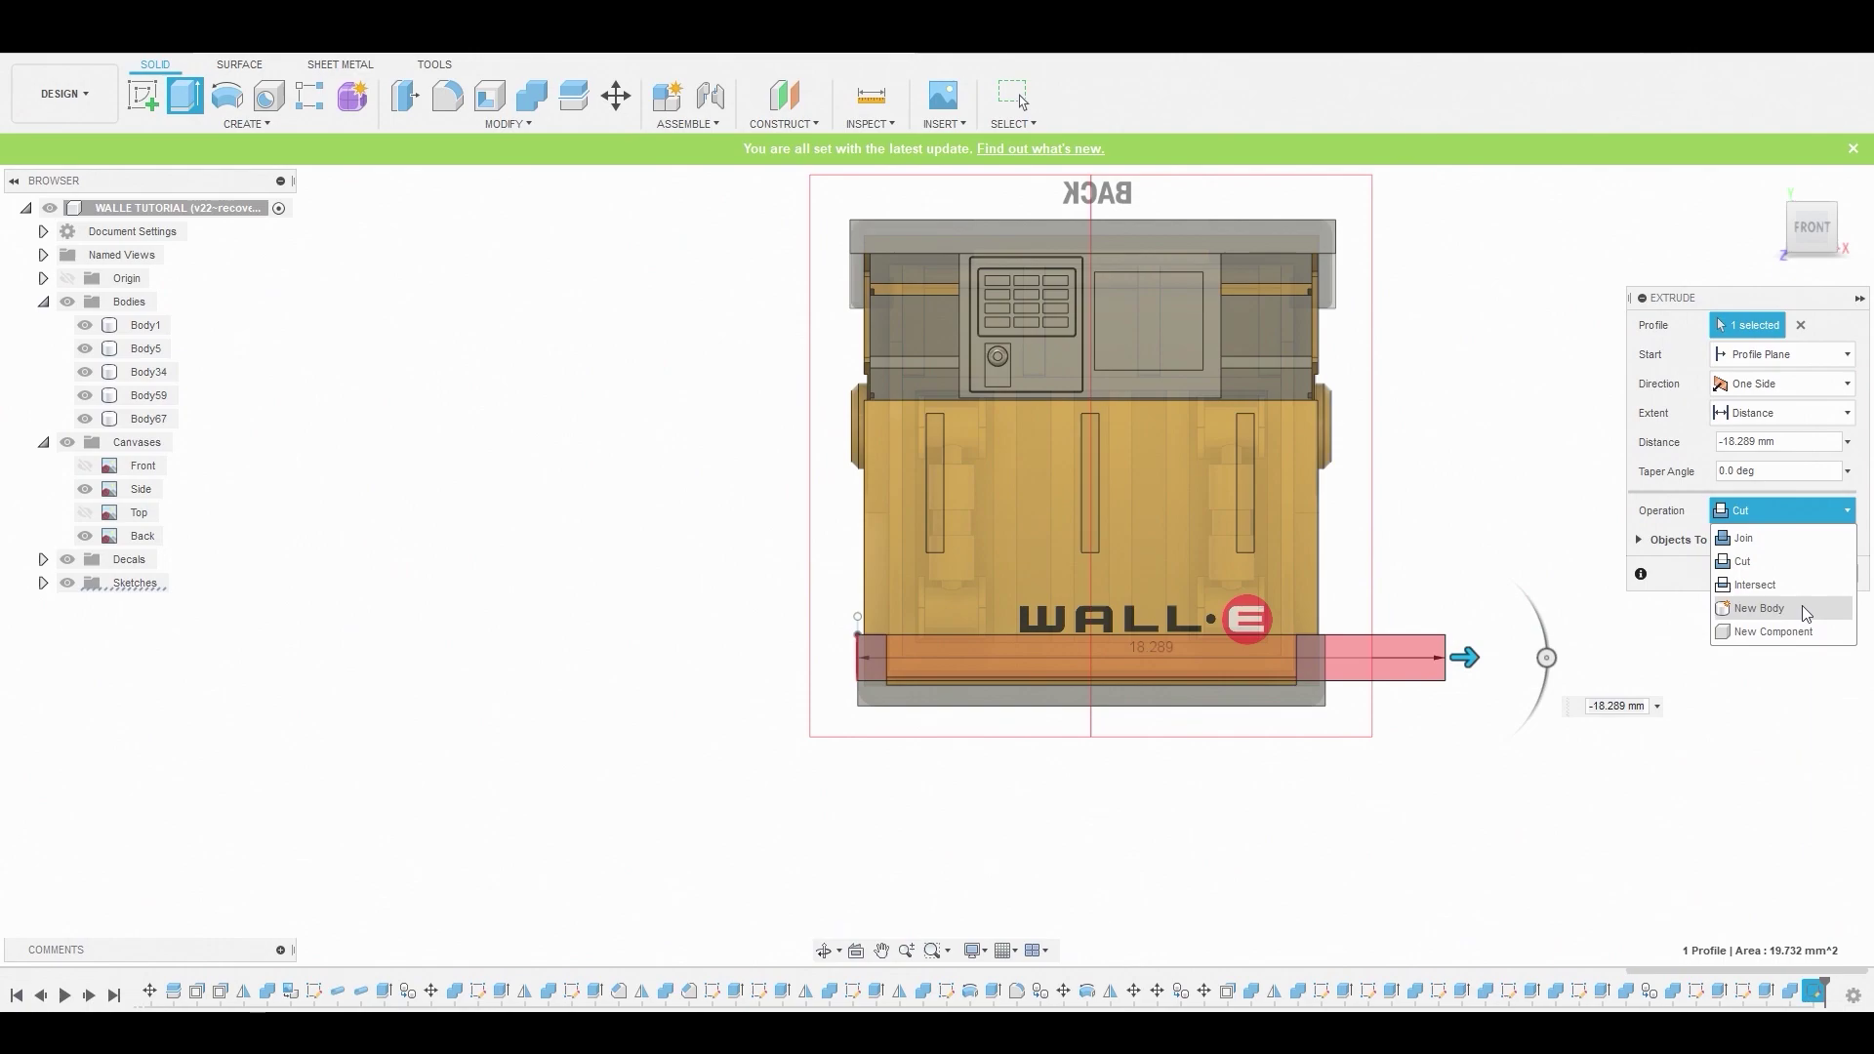
{"action": "left_click", "coordinate": [1803, 606]}
{"action": "left_click", "coordinate": [1761, 544]}
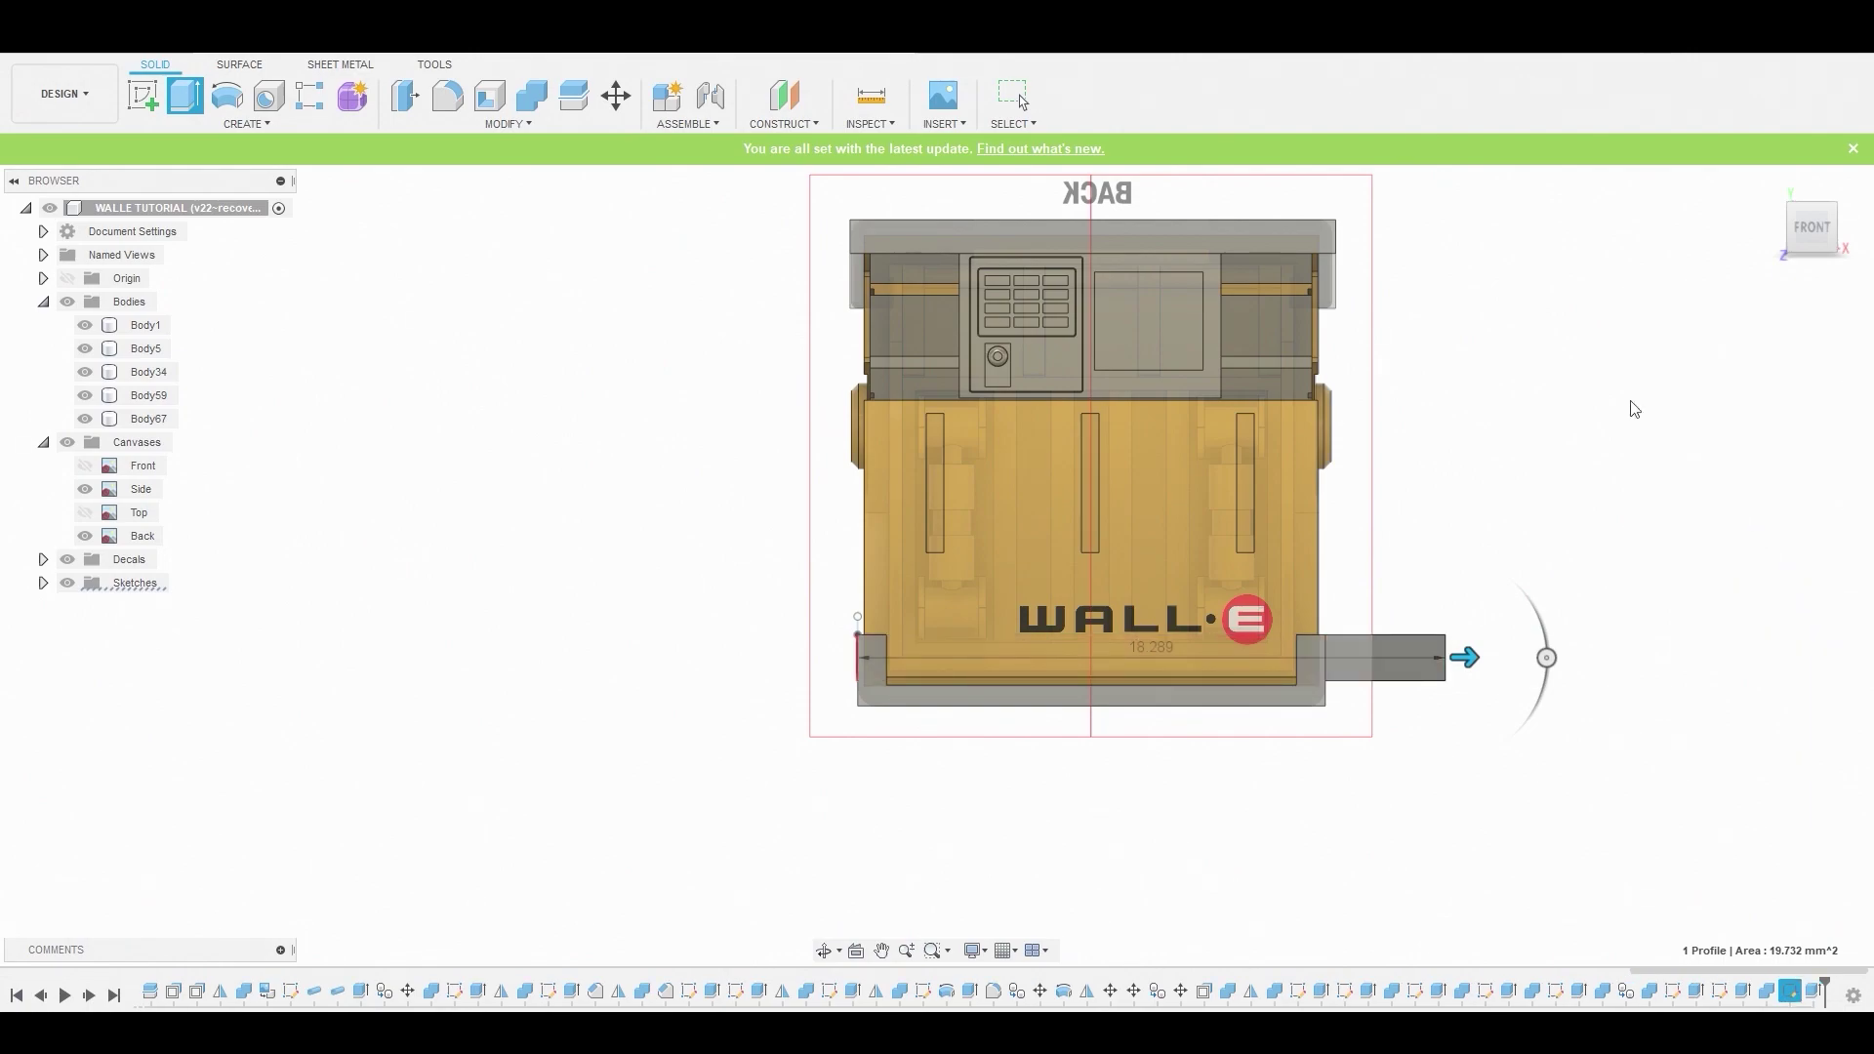
Cut Body69 out of the bottom trim Body67 with Combine
{"action": "left_click", "coordinate": [533, 95]}
{"action": "left_click", "coordinate": [1308, 695]}
{"action": "left_click", "coordinate": [1405, 659]}
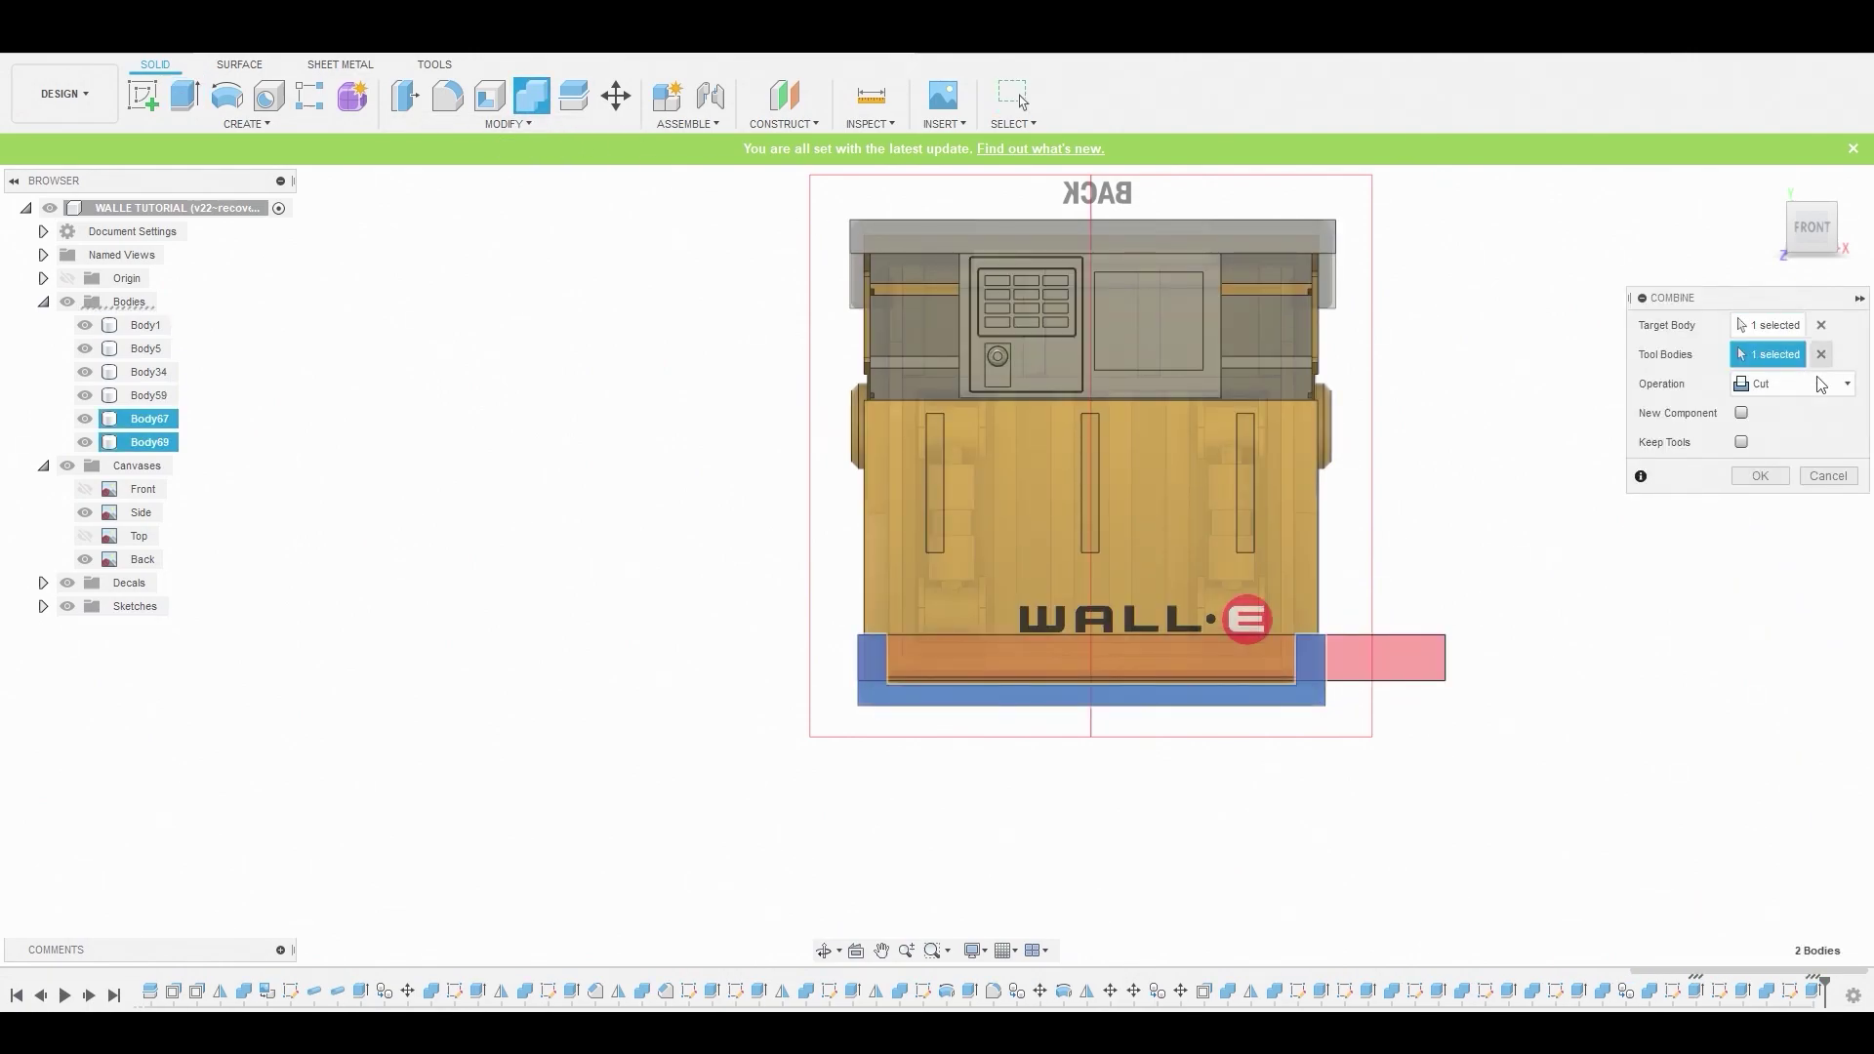
{"action": "left_click", "coordinate": [1761, 477]}
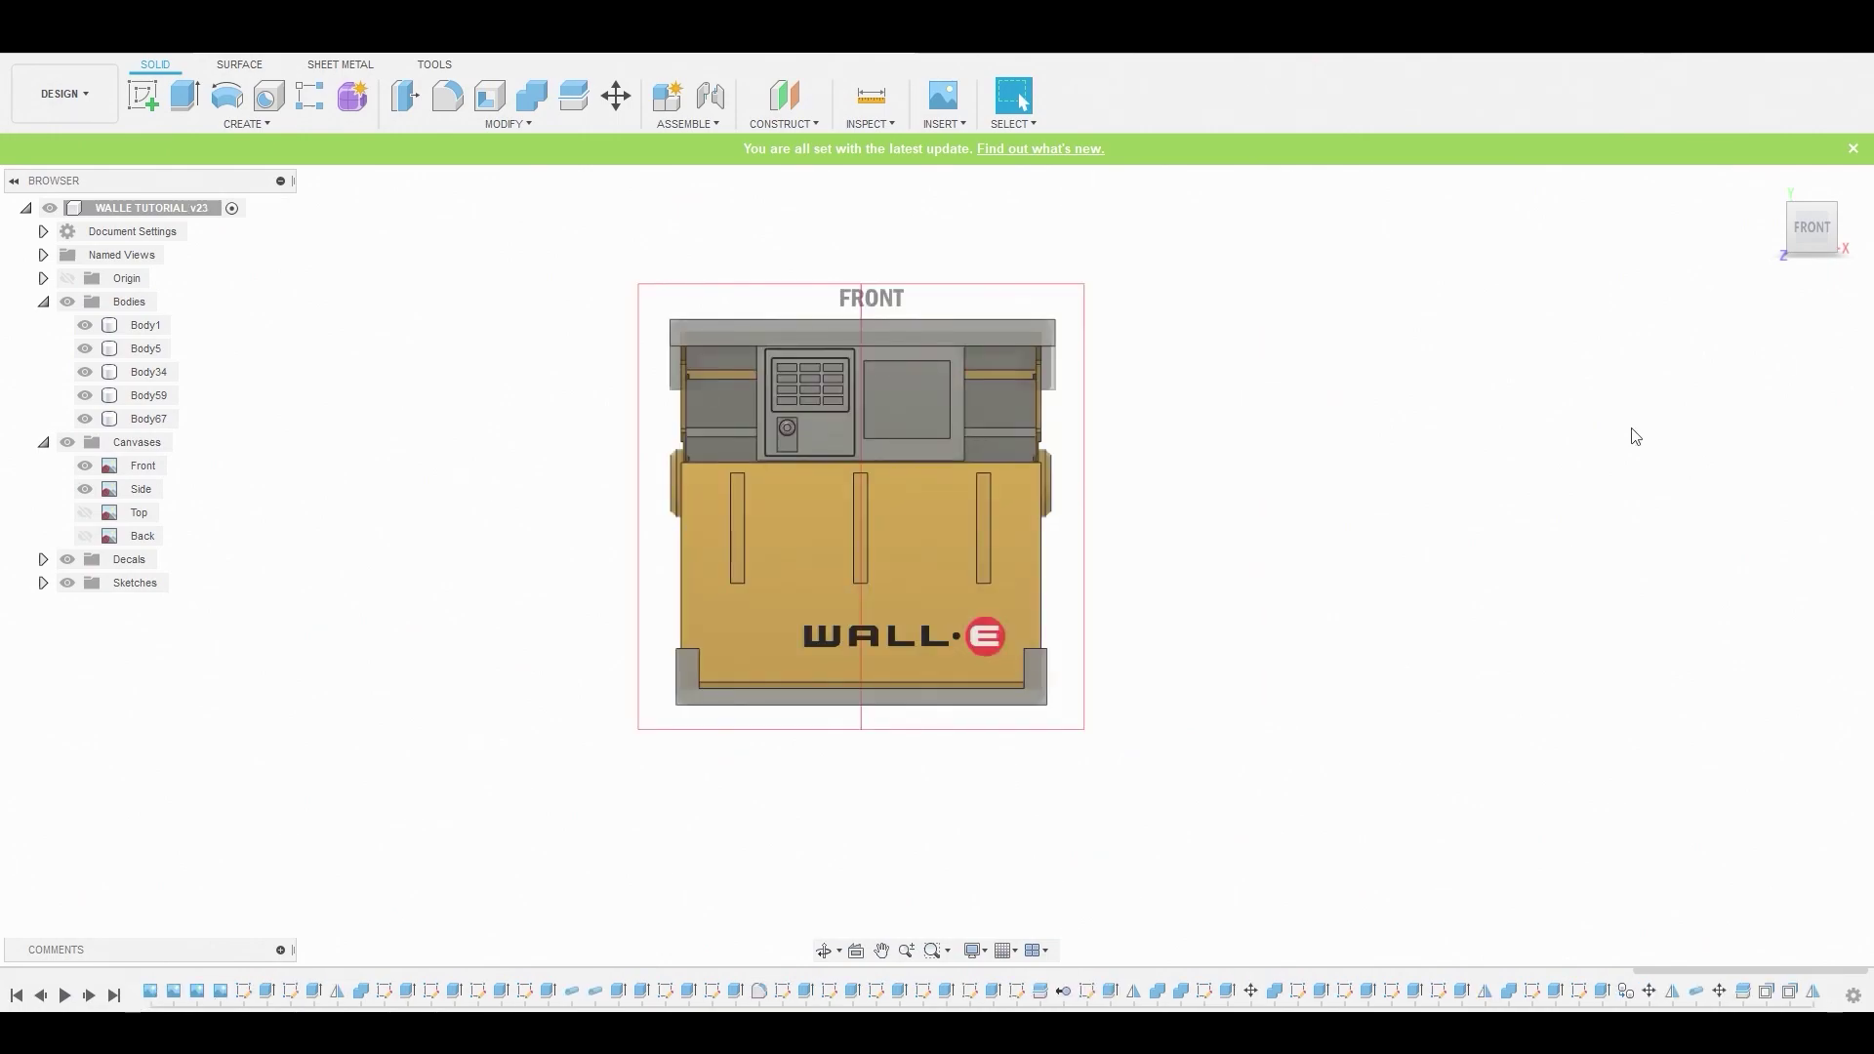
{"action": "key", "text": "a"}
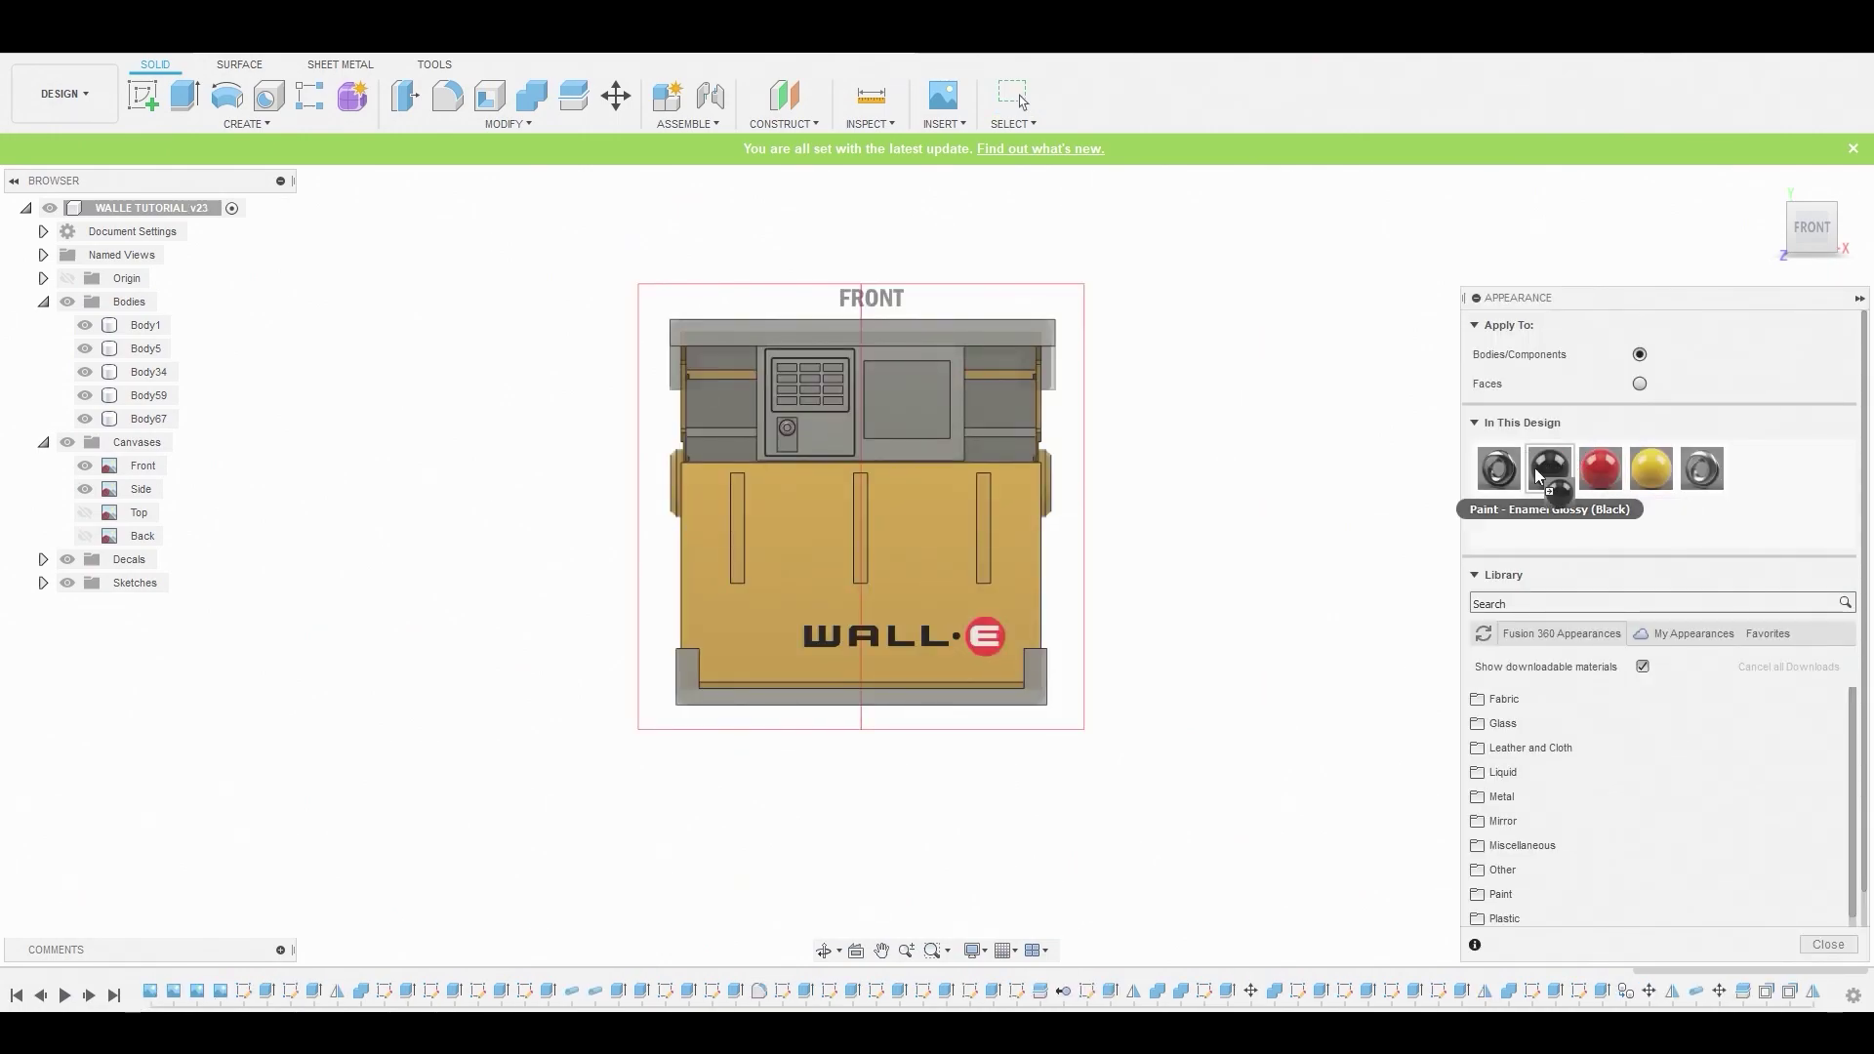
Apply Paint - Enamel Glossy (Black) to Body59 and Body67, removing face appearances
{"action": "left_click_drag", "start_coordinate": [1537, 475], "coordinate": [1052, 334]}
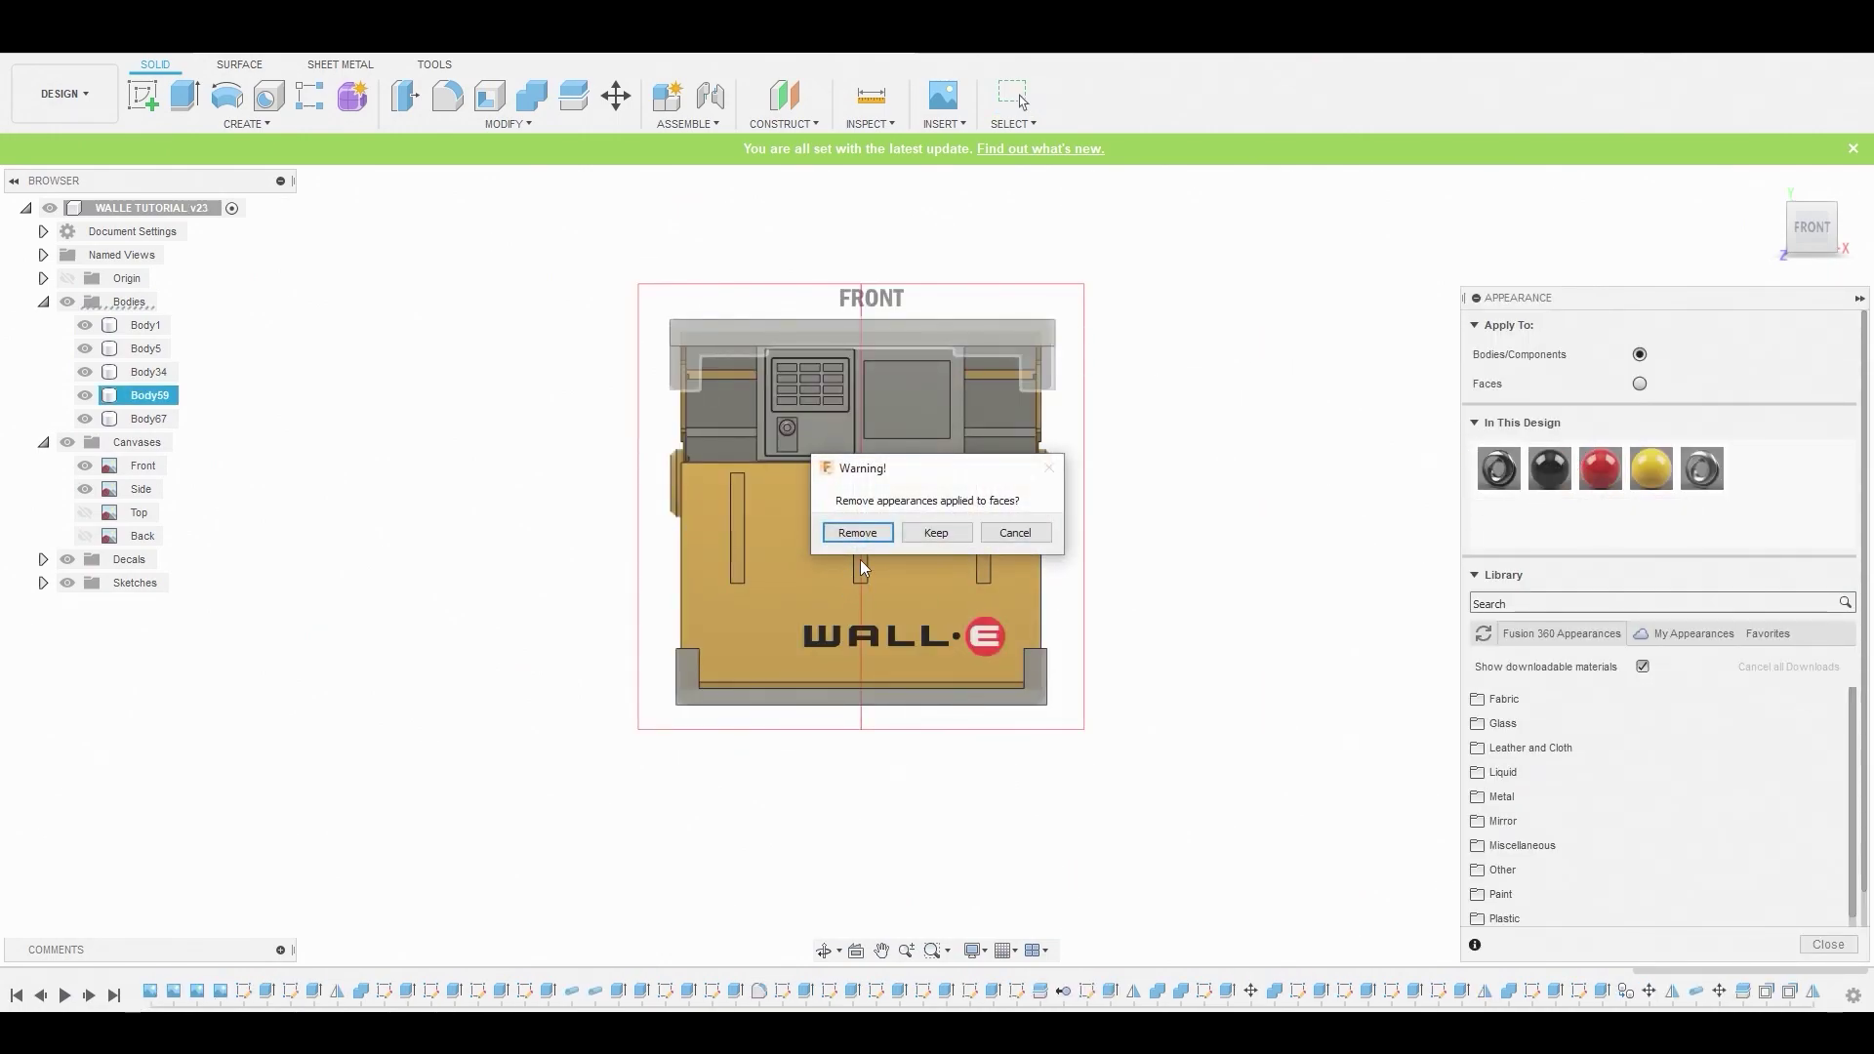
{"action": "left_click", "coordinate": [934, 533]}
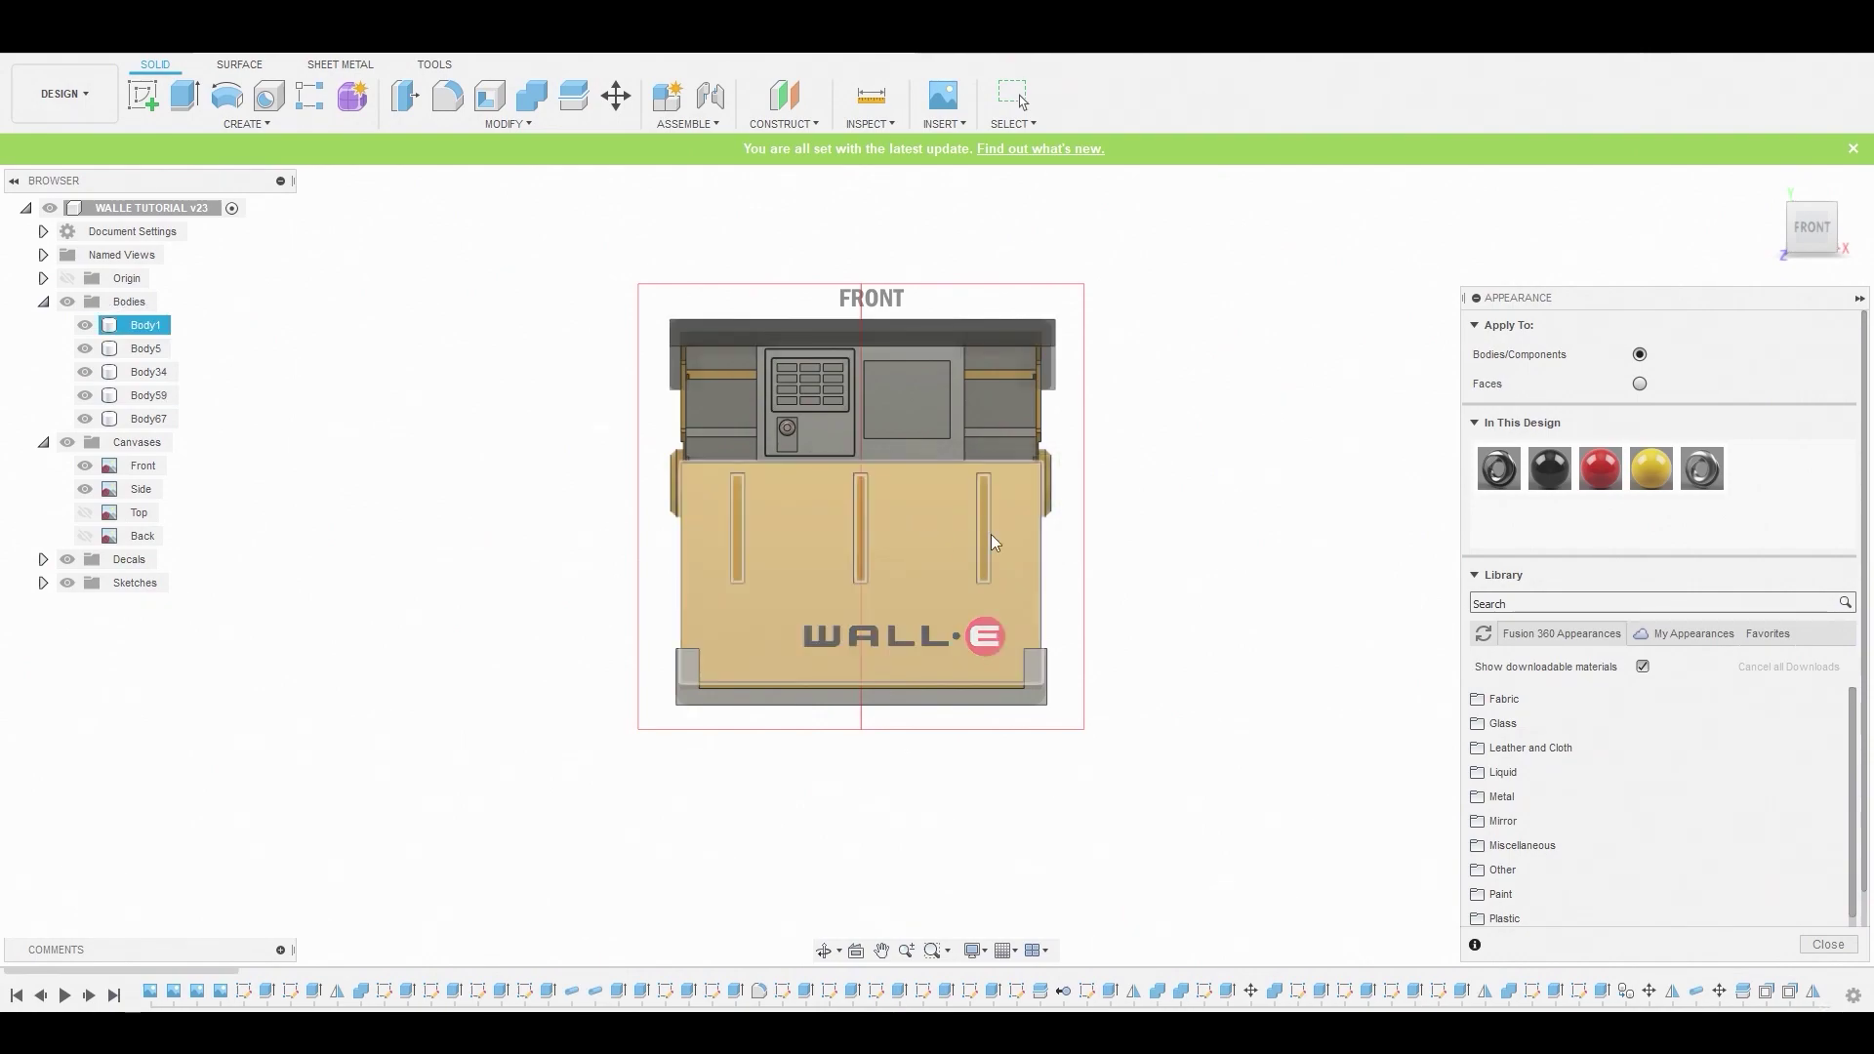
{"action": "left_click_drag", "start_coordinate": [1541, 475], "coordinate": [1039, 680]}
{"action": "scroll", "coordinate": [1177, 547], "scroll_direction": "up", "scroll_amount": 2}
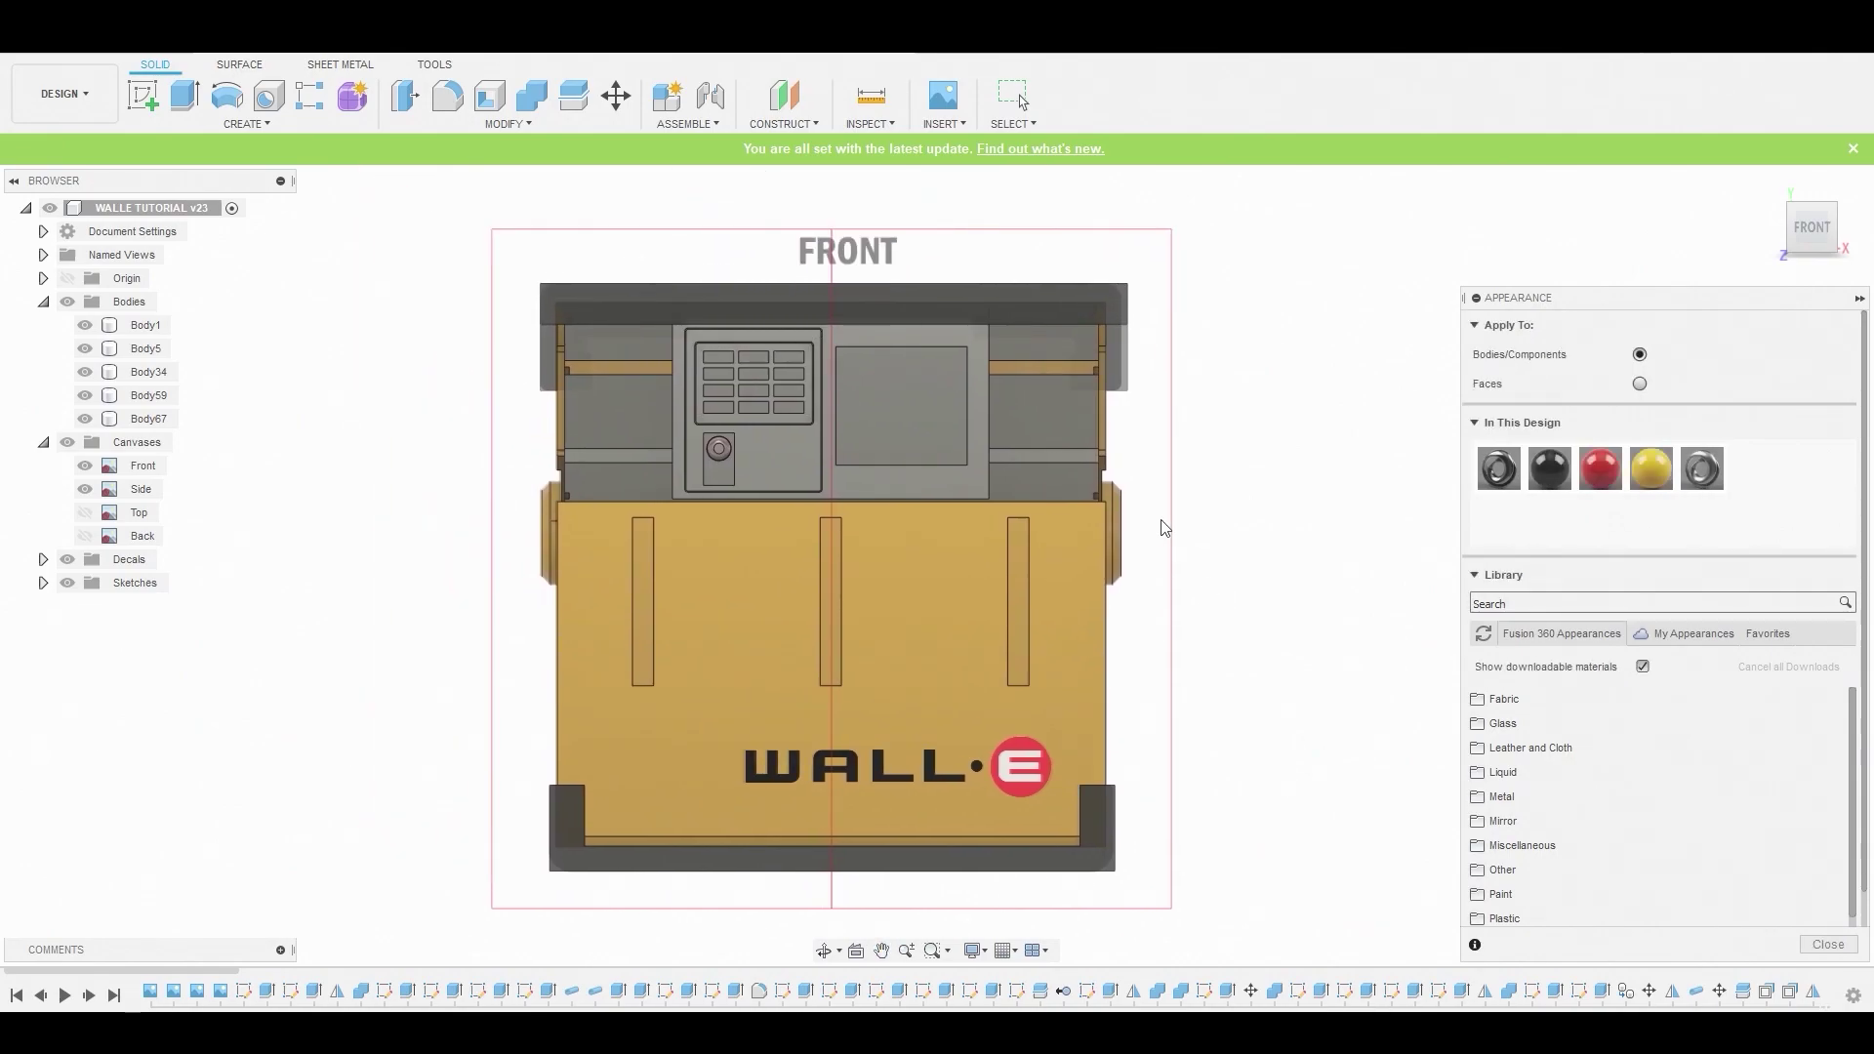
Hide the reference image canvases and view the model in three-quarter view
{"action": "left_click", "coordinate": [67, 443]}
{"action": "middle_click_drag", "start_coordinate": [732, 389], "coordinate": [1075, 829], "text": "shift"}
{"action": "scroll", "coordinate": [1004, 795], "scroll_direction": "up", "scroll_amount": 3}
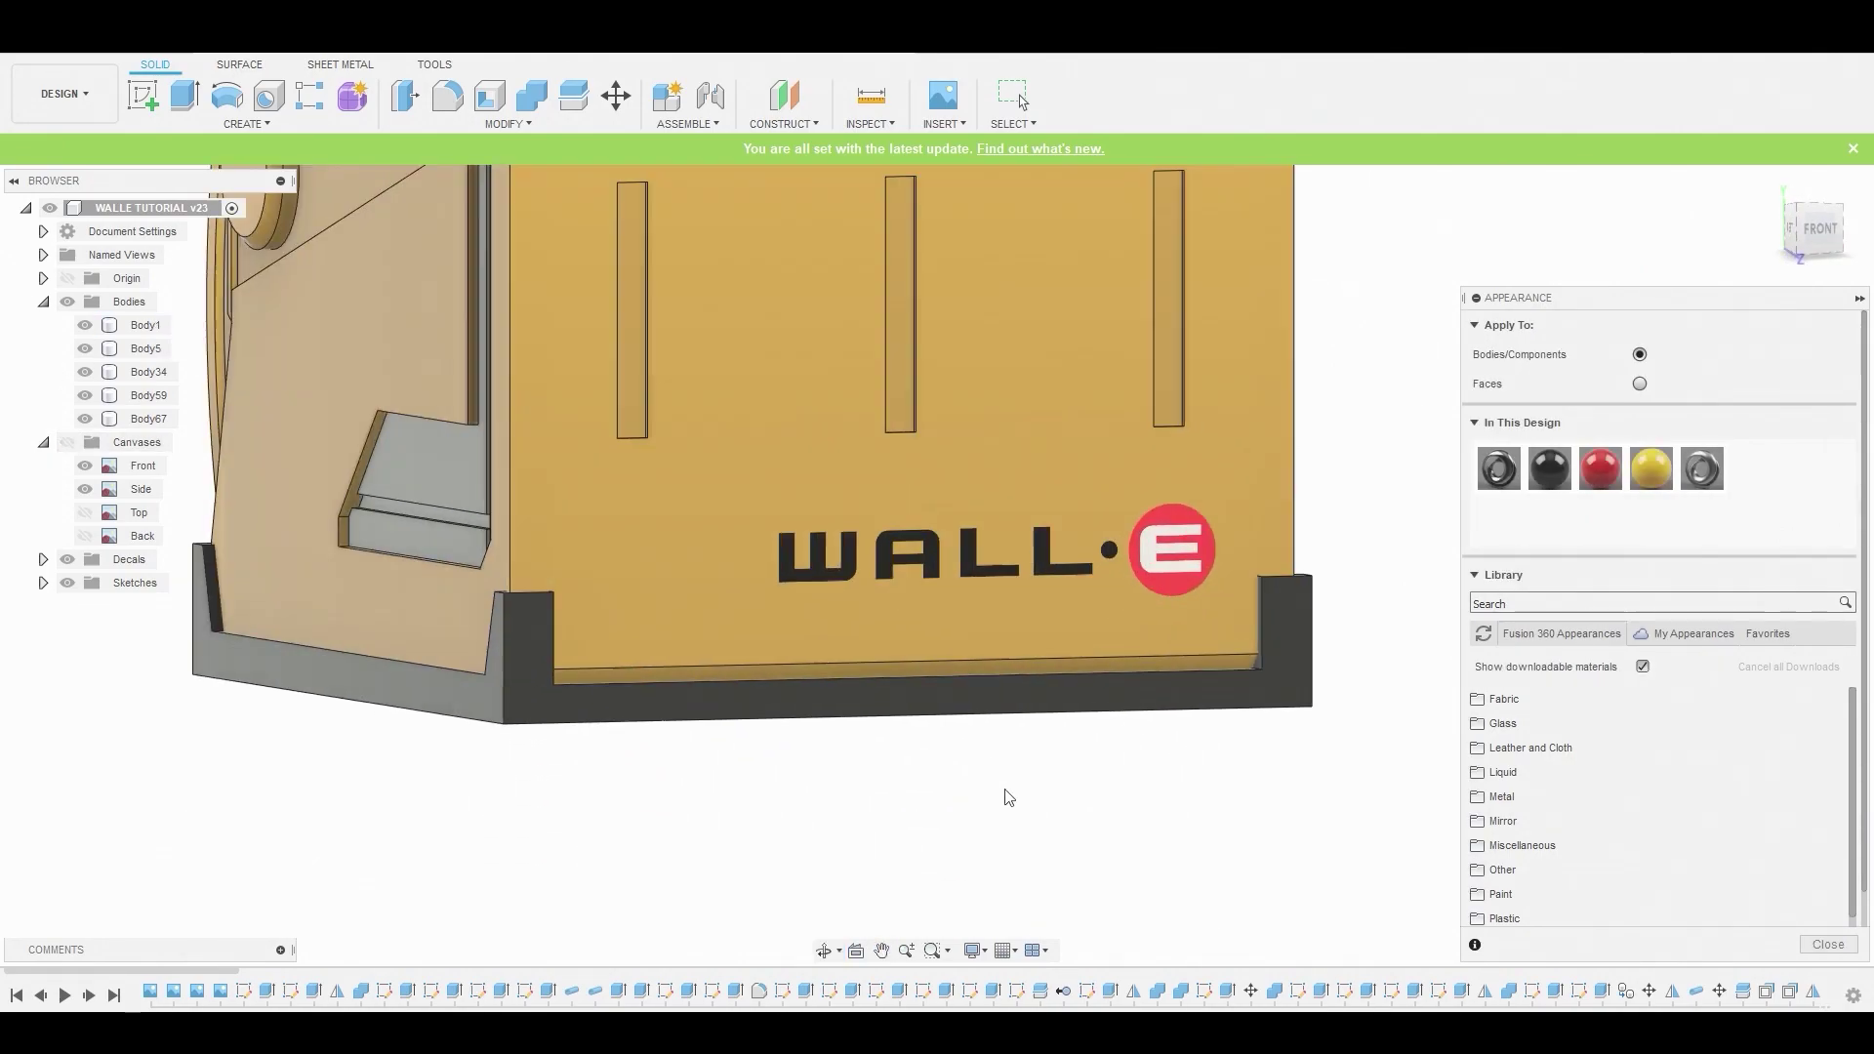
Chamfer an edge of the bottom trim by 0.44 mm
{"action": "left_click", "coordinate": [505, 124]}
{"action": "left_click", "coordinate": [505, 195]}
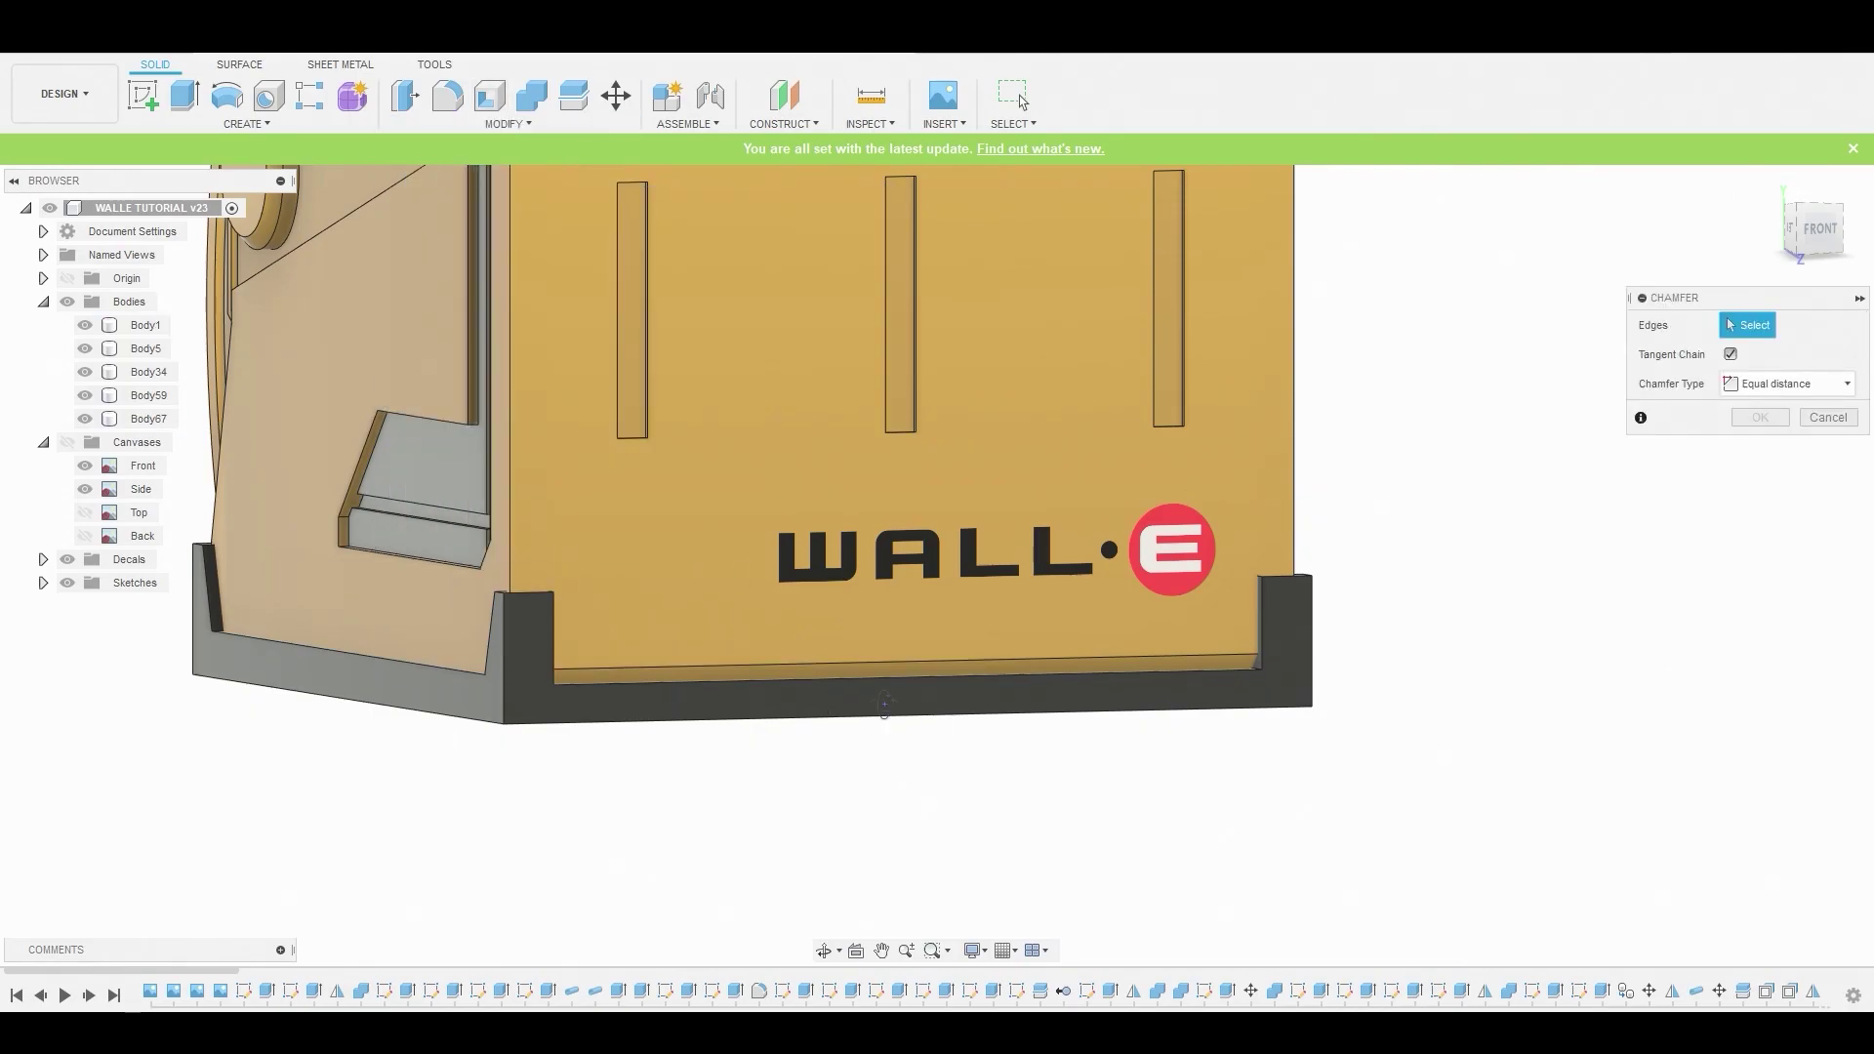
{"action": "middle_click_drag", "start_coordinate": [884, 704], "coordinate": [905, 715], "text": "shift"}
{"action": "left_click", "coordinate": [905, 715]}
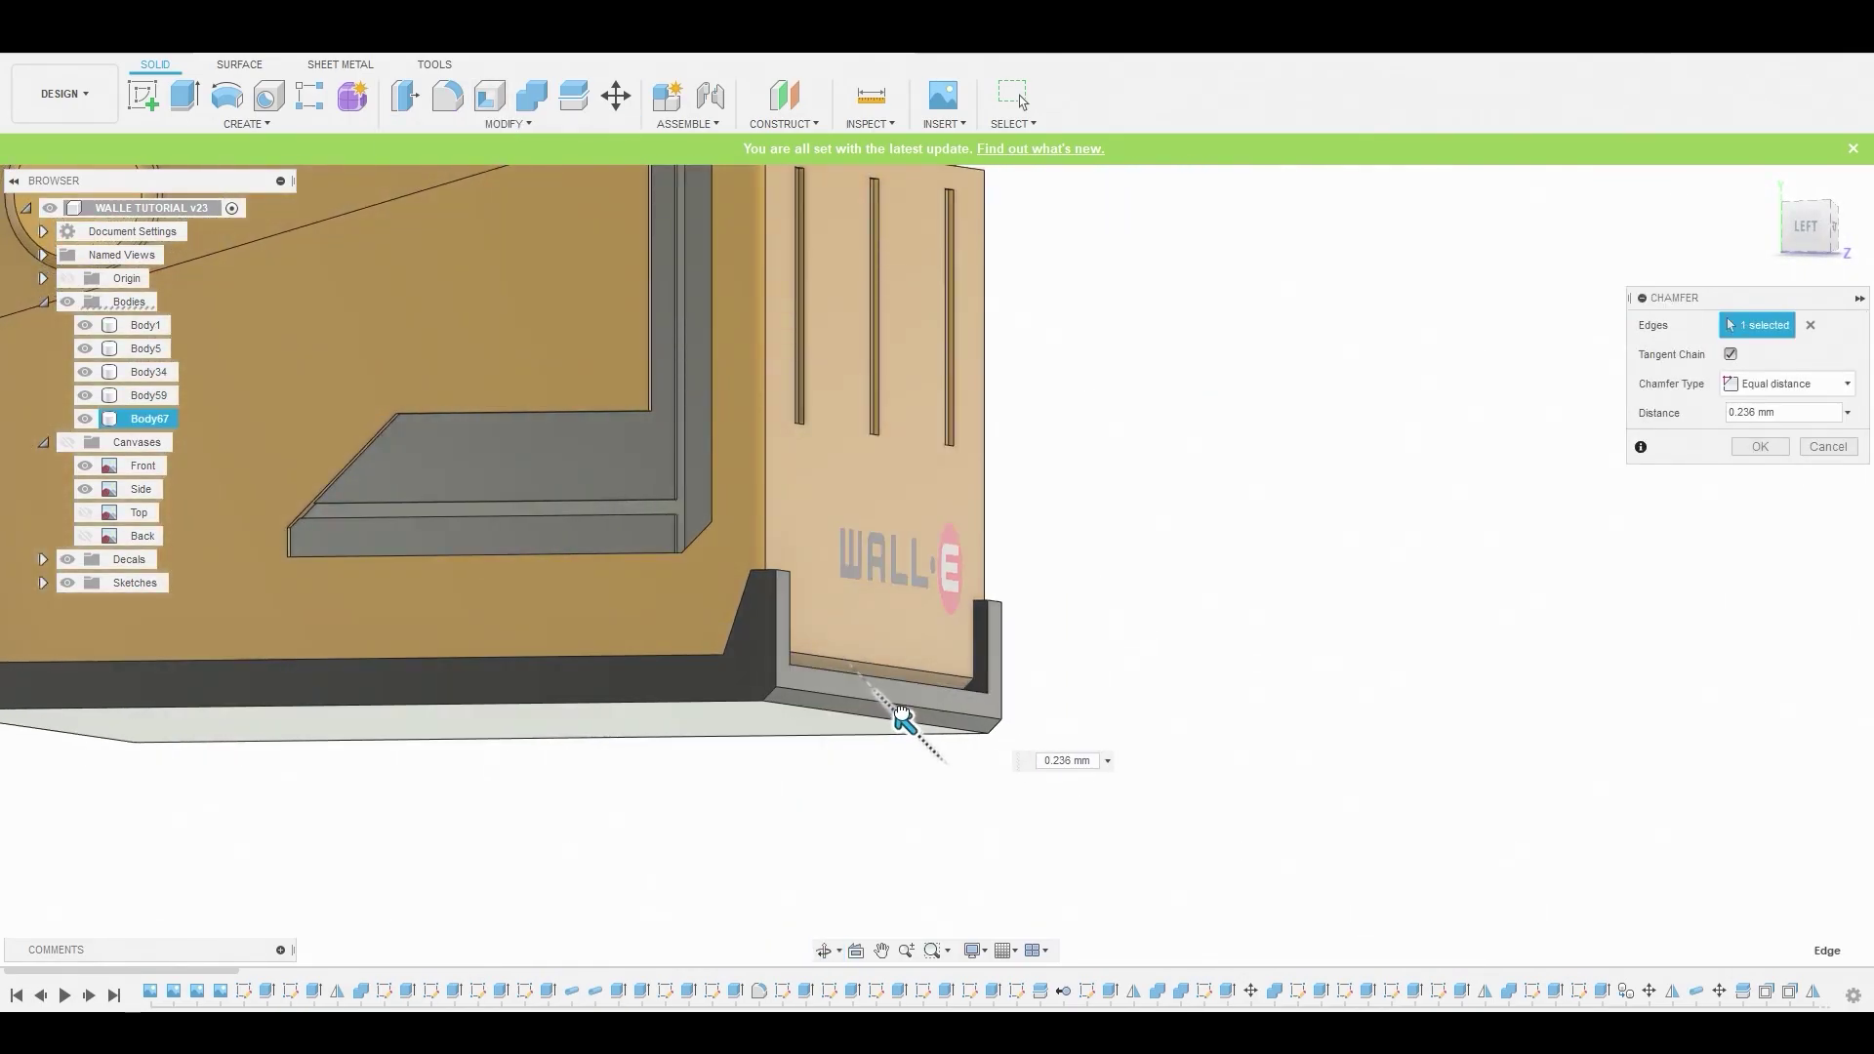
{"action": "left_click_drag", "start_coordinate": [903, 717], "coordinate": [899, 712]}
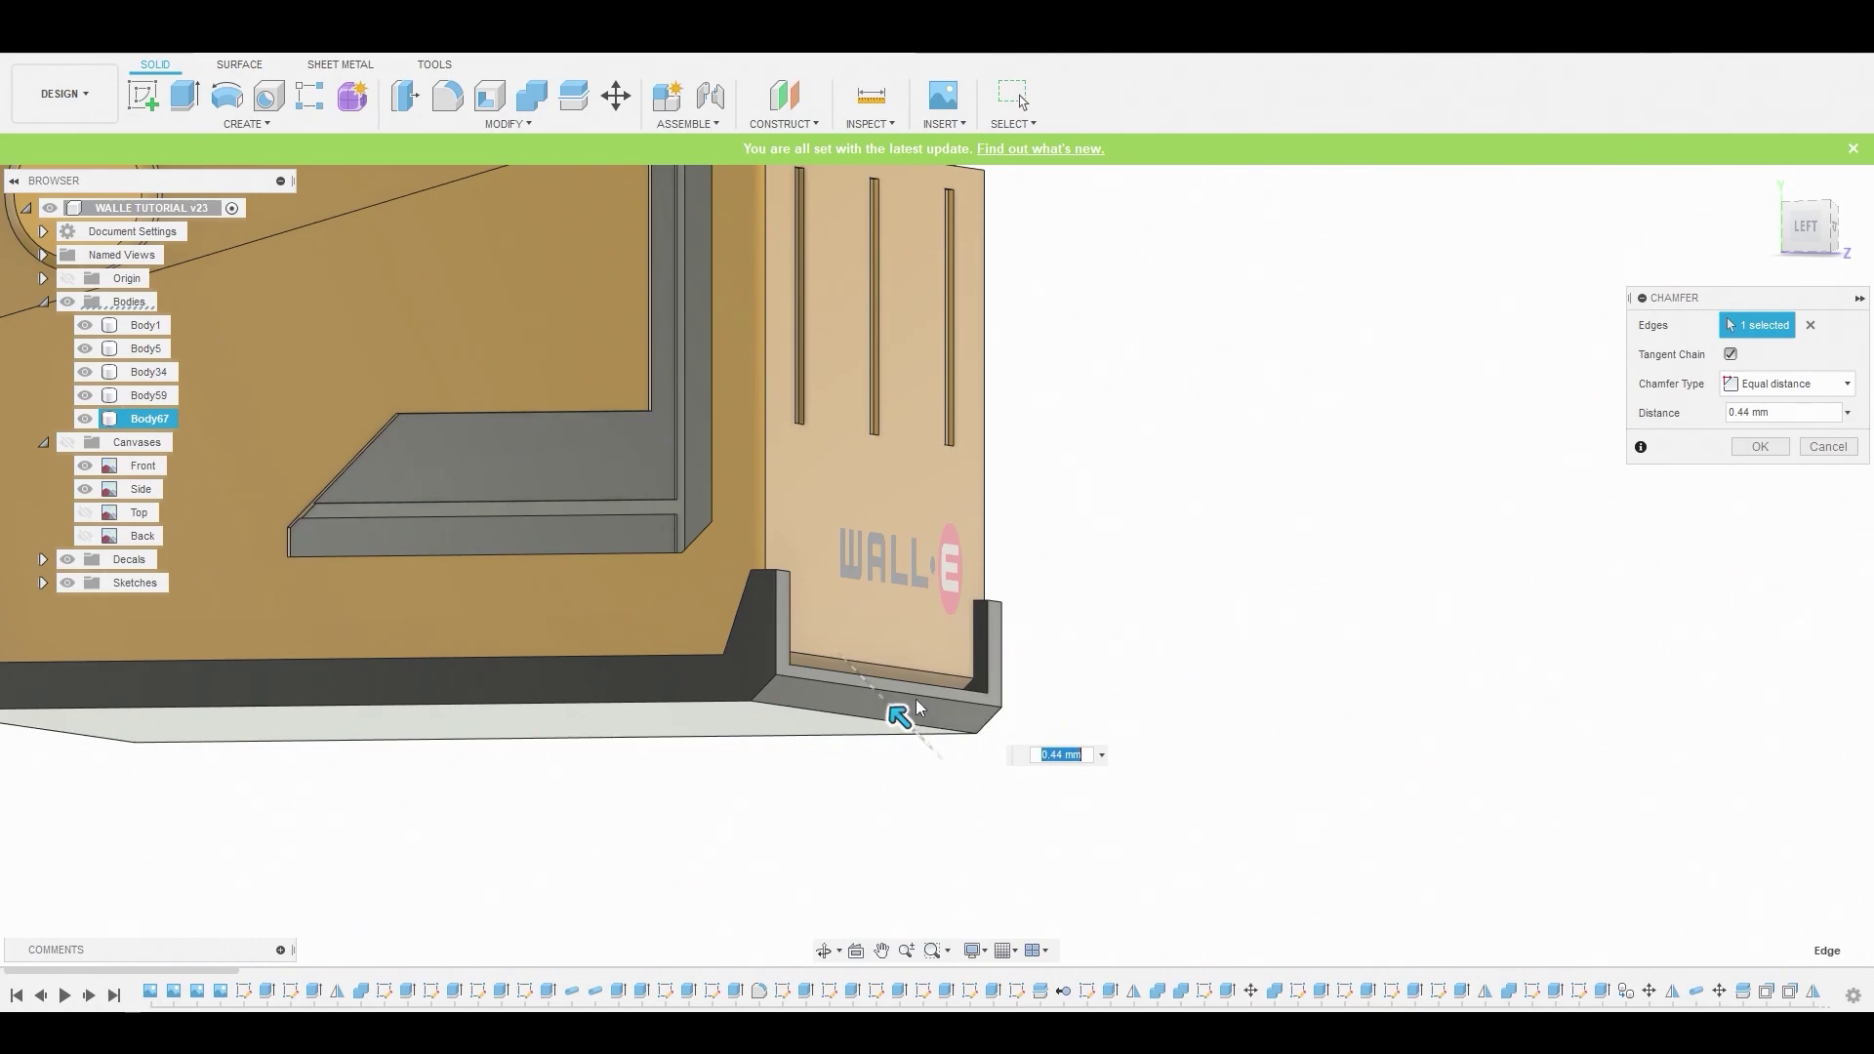
{"action": "left_click", "coordinate": [1779, 450]}
{"action": "key", "text": "F6"}
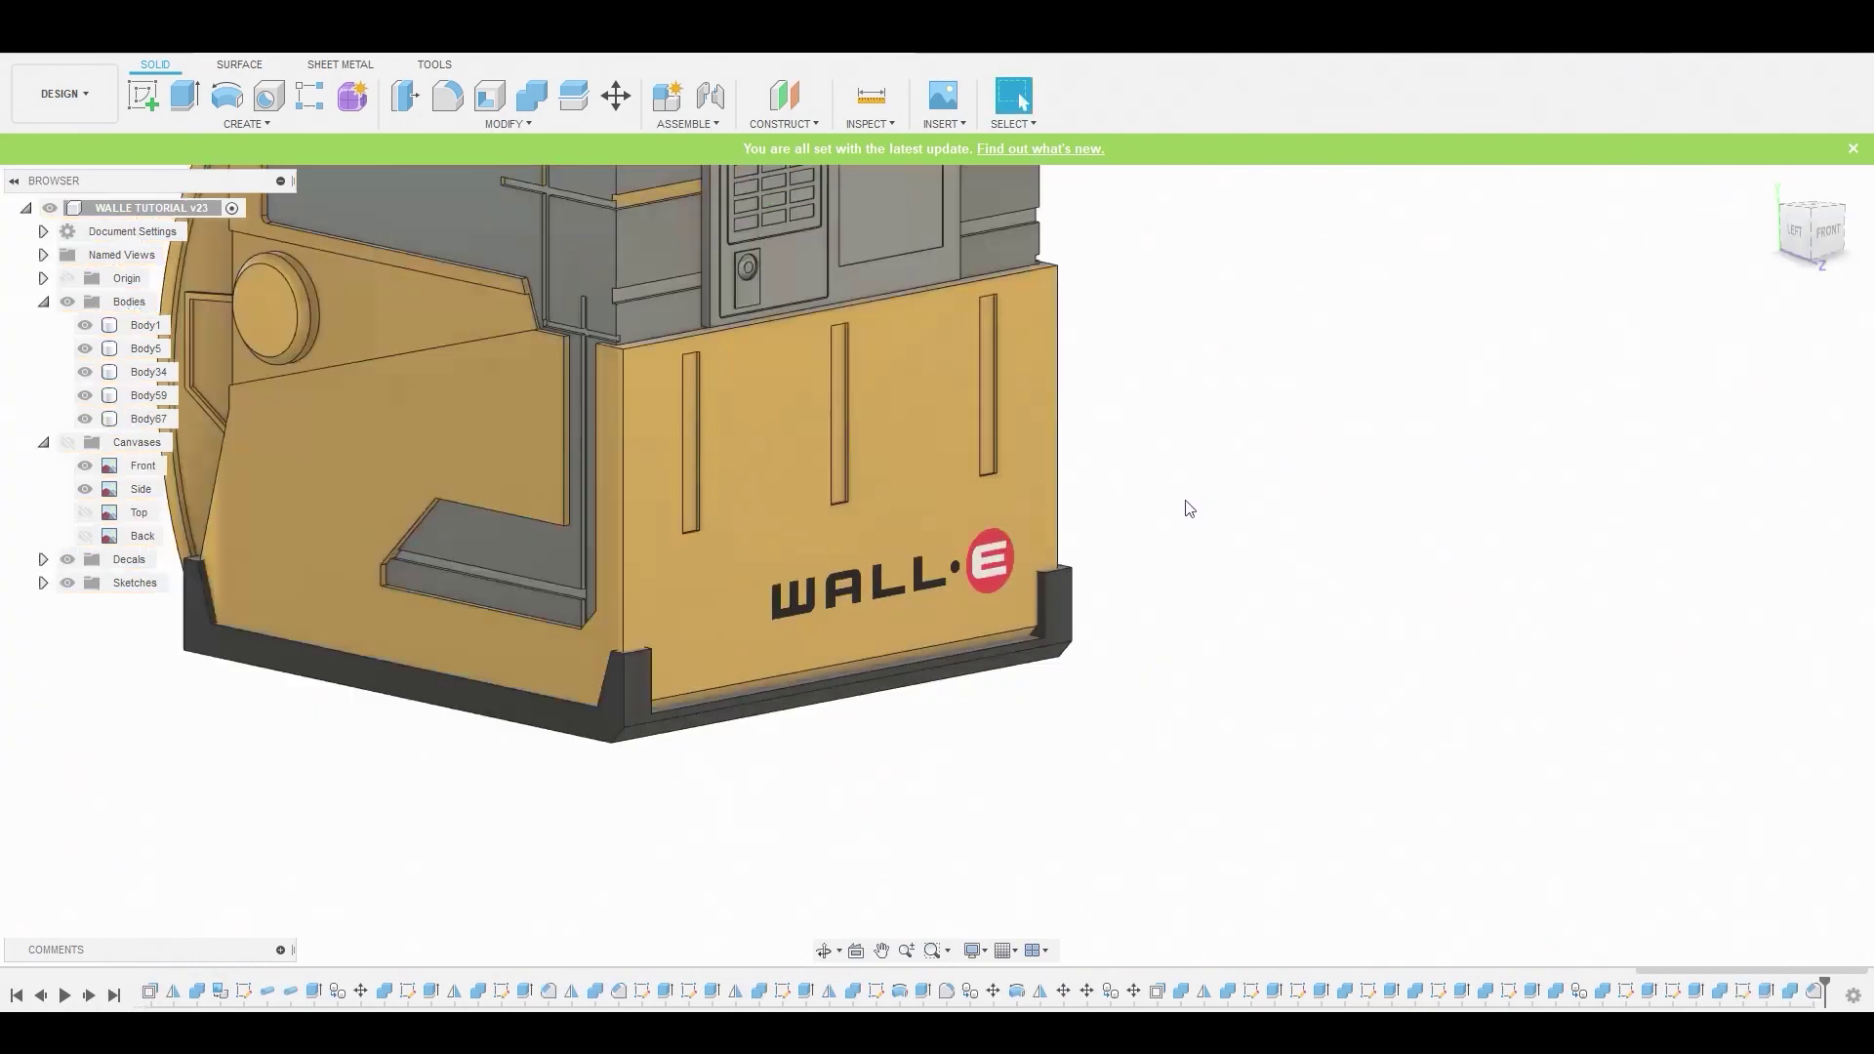
Fillet two bottom edges of the model with a 0.72 mm radius
{"action": "key", "text": "f"}
{"action": "middle_click_drag", "start_coordinate": [699, 623], "coordinate": [441, 737], "text": "shift"}
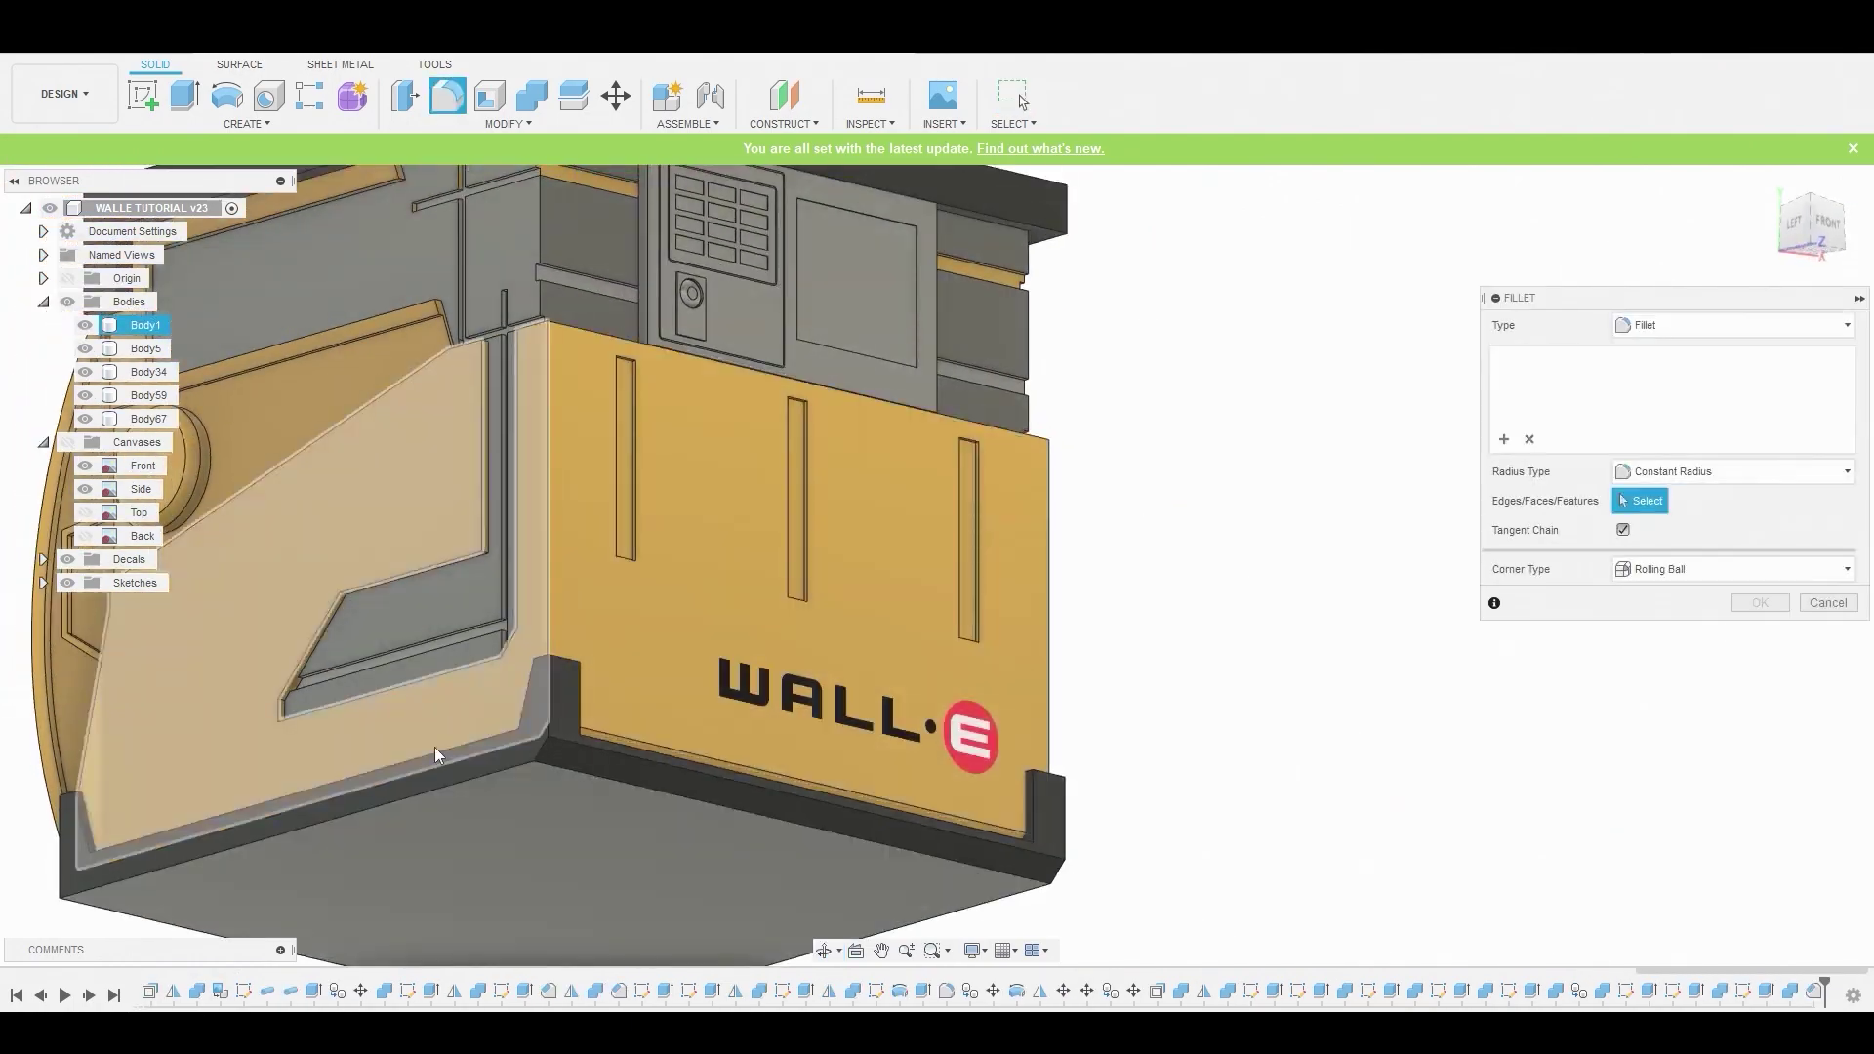
{"action": "left_click", "coordinate": [420, 789]}
{"action": "left_click", "coordinate": [962, 916]}
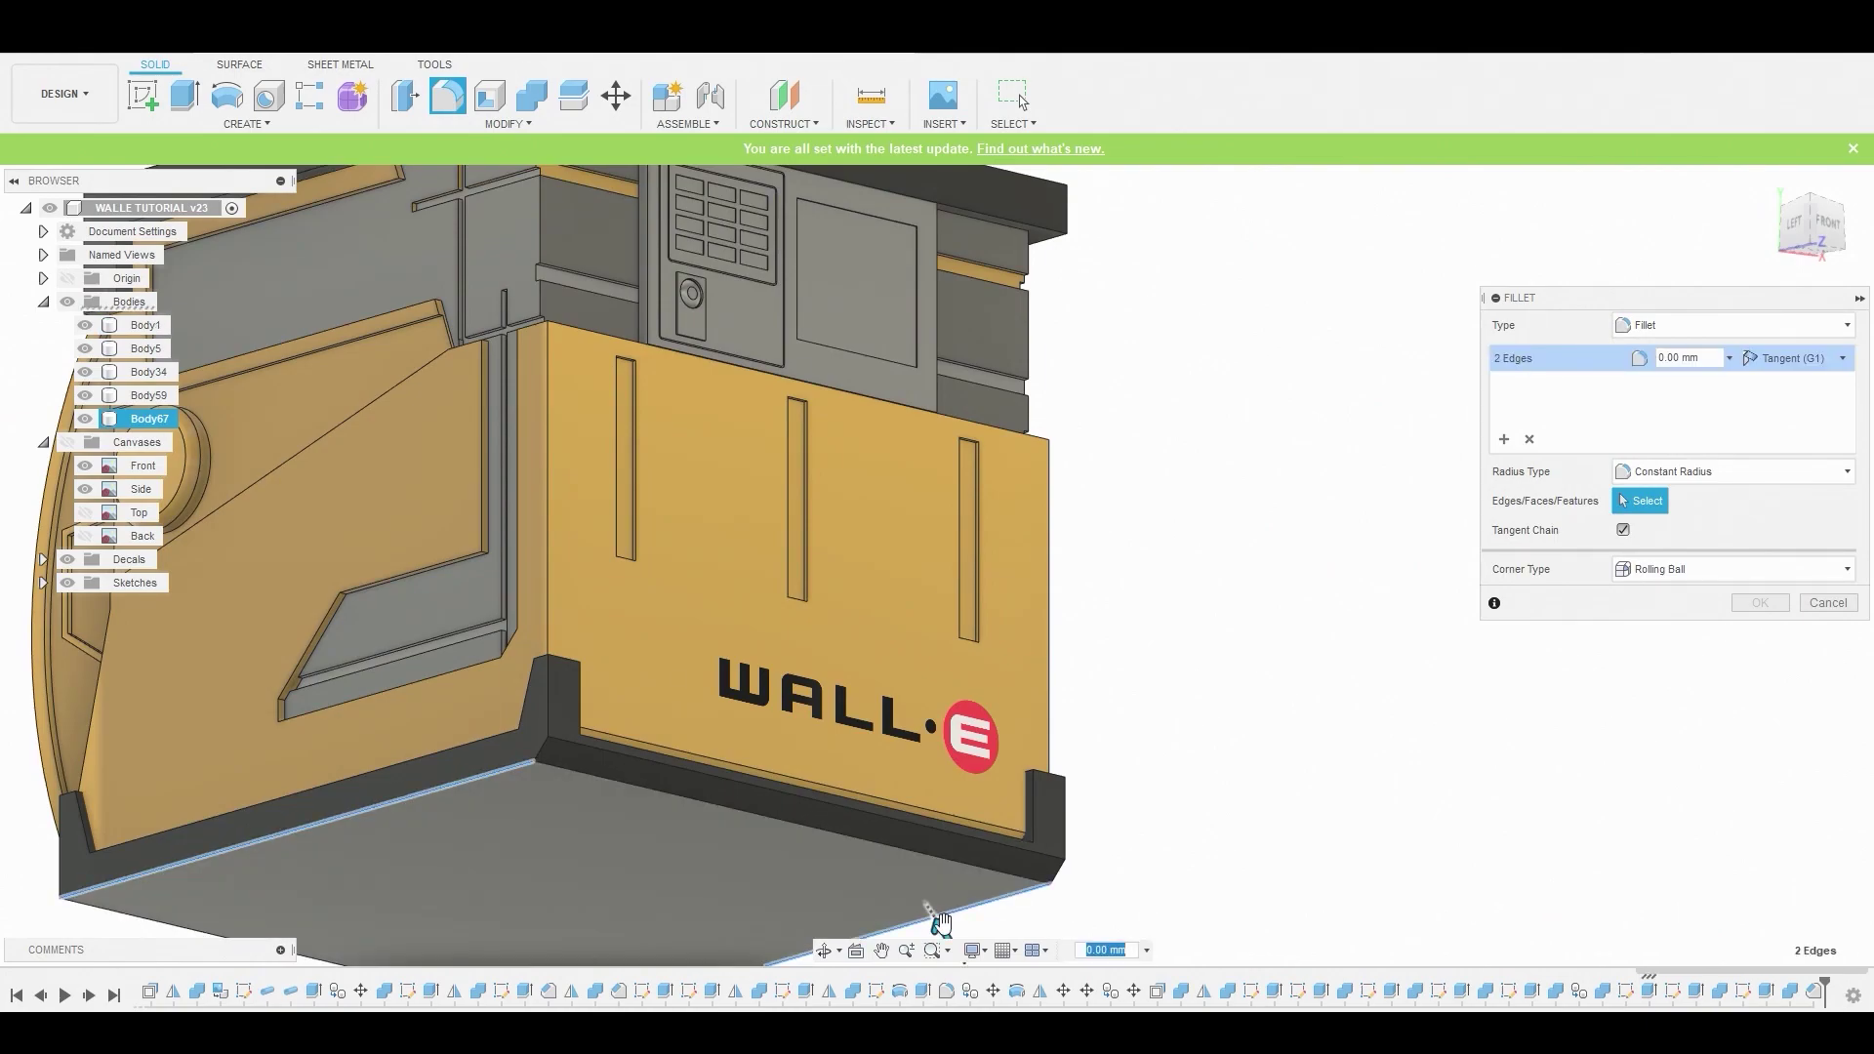
{"action": "left_click_drag", "start_coordinate": [940, 922], "coordinate": [932, 917]}
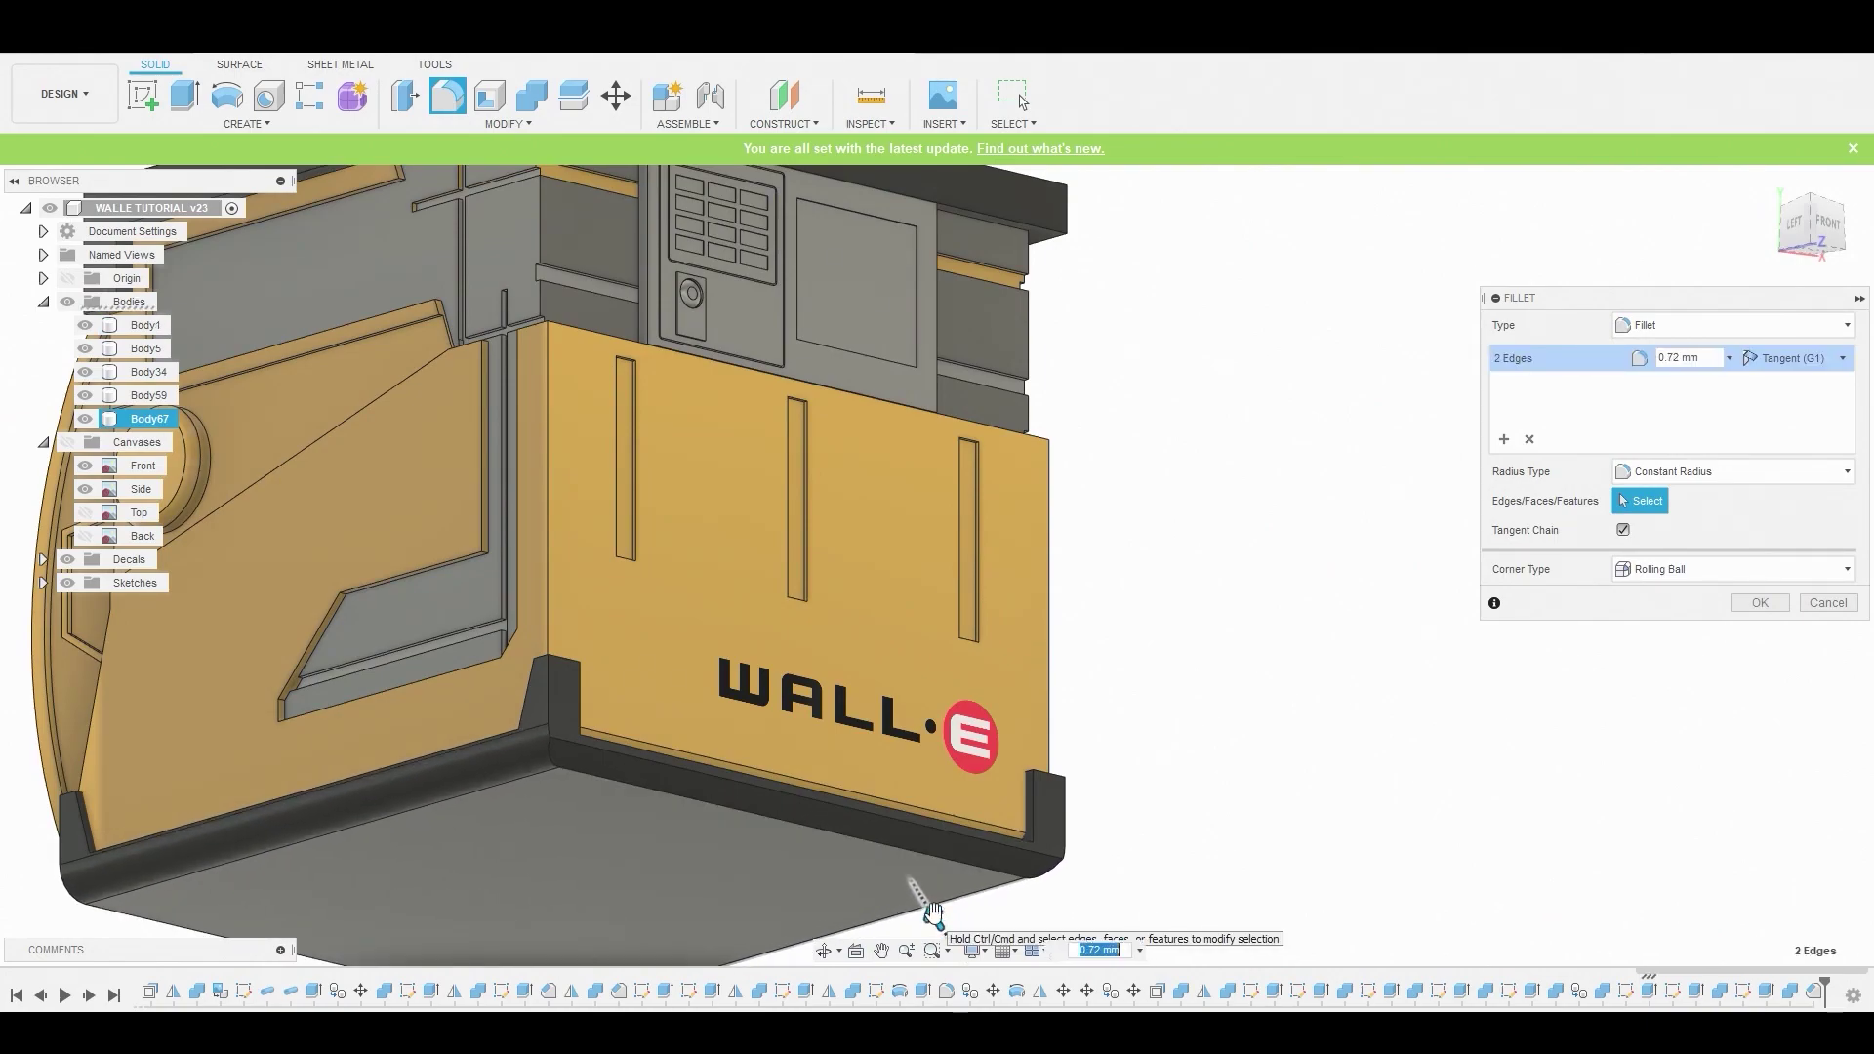
{"action": "left_click", "coordinate": [1760, 603]}
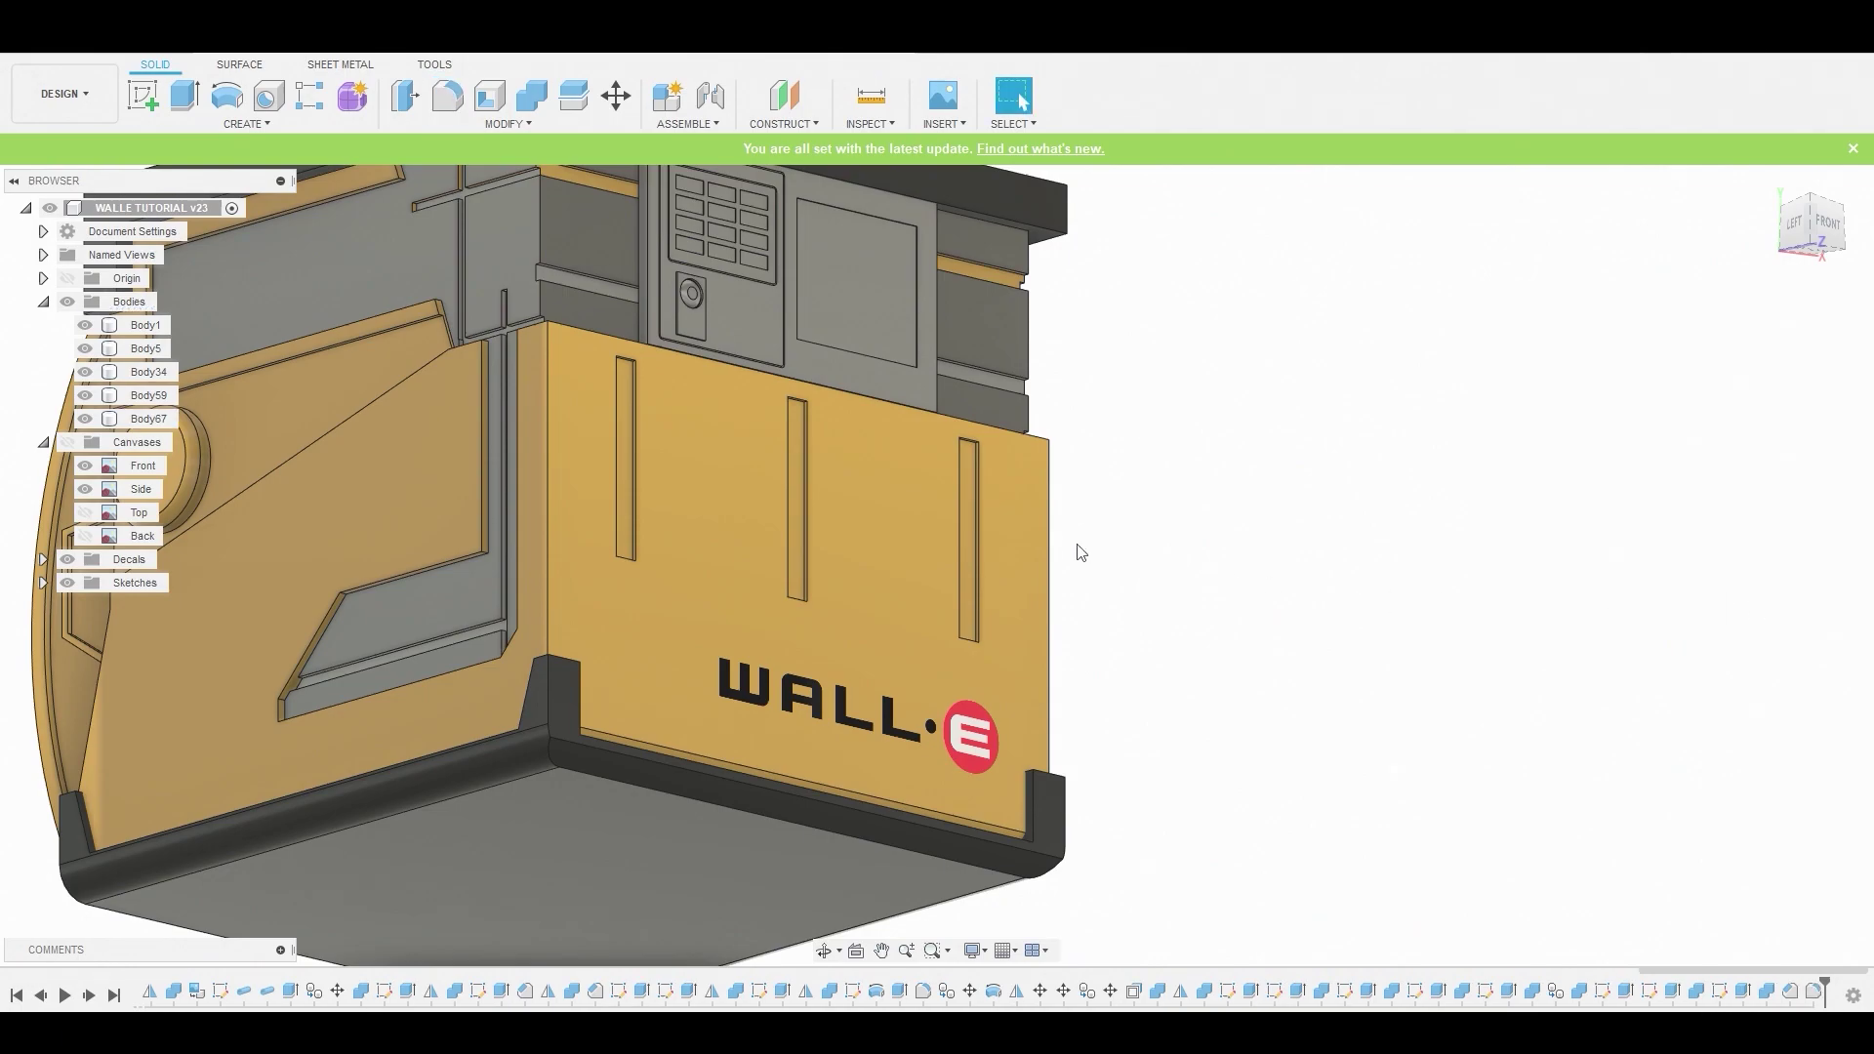
{"action": "scroll", "coordinate": [1074, 554], "scroll_direction": "down", "scroll_amount": 2}
Fillet the bottom trim's vertical corner and front and rear lower edge chains at about 0.25 mm
{"action": "key", "text": "f"}
{"action": "left_click", "coordinate": [681, 656]}
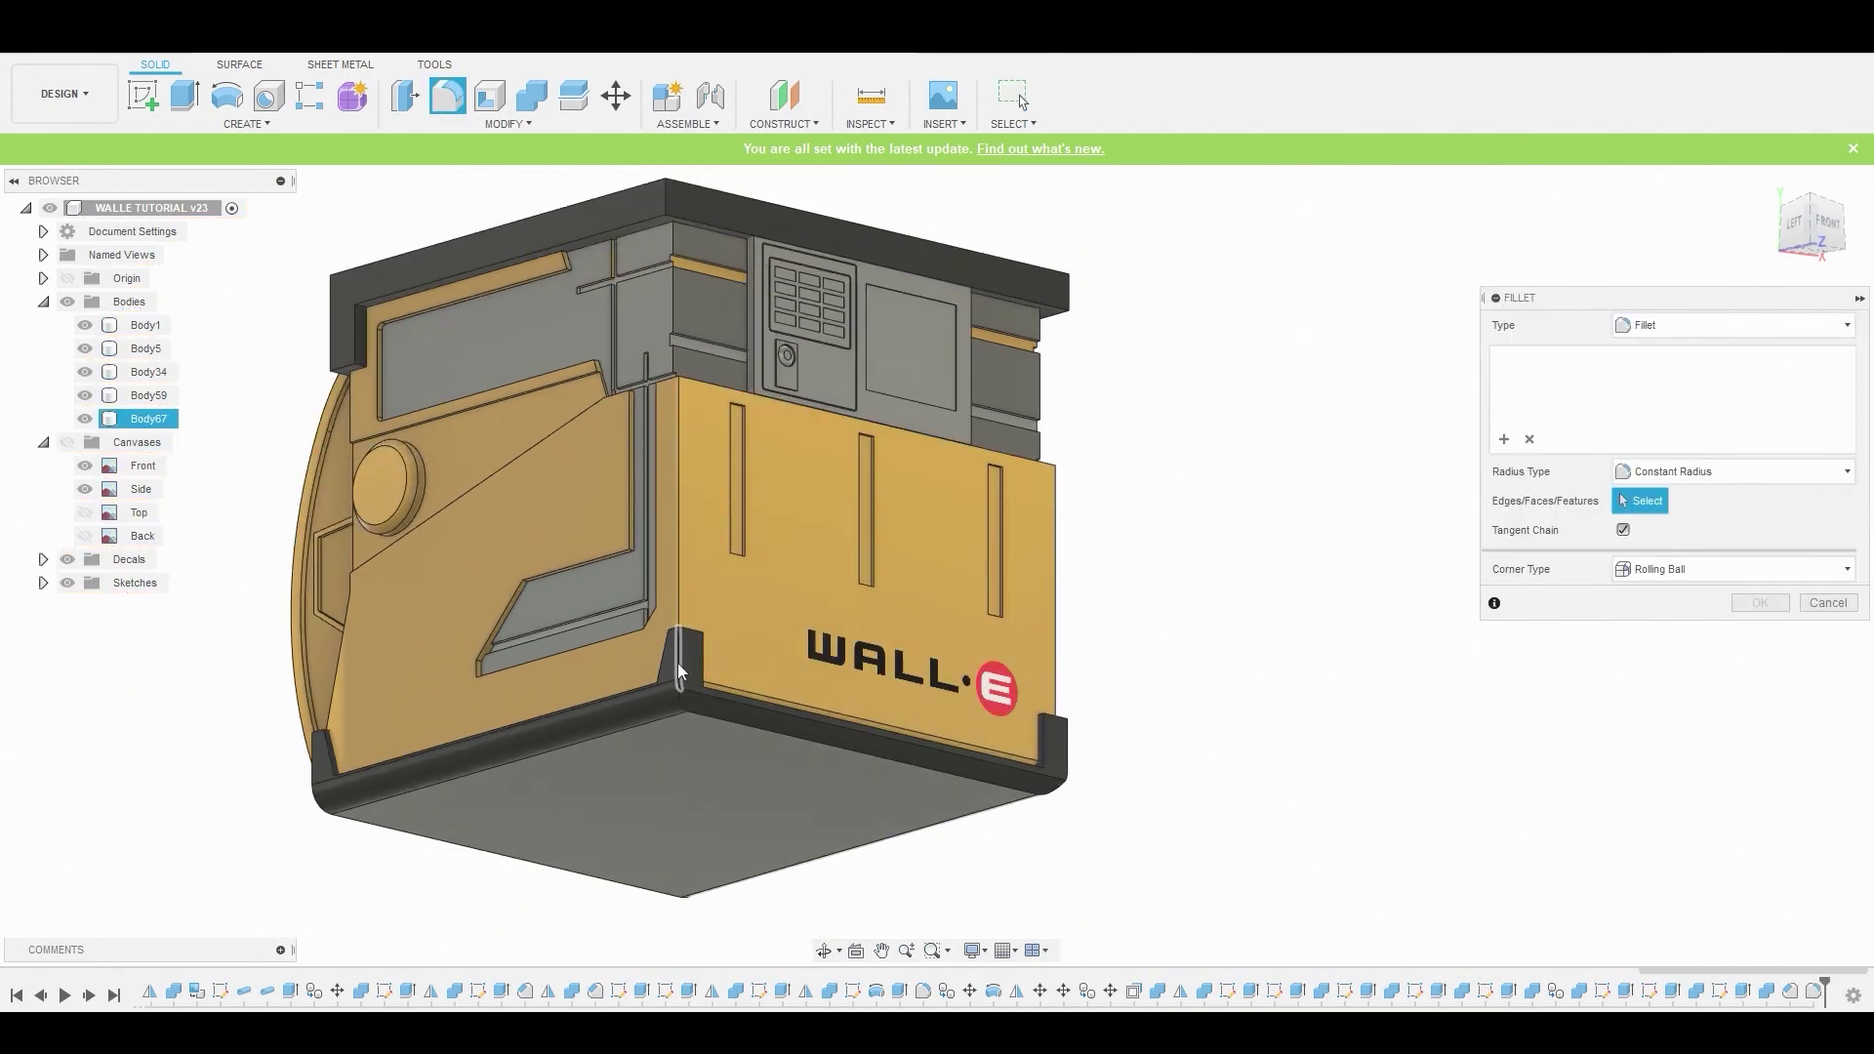
{"action": "left_click", "coordinate": [1067, 779]}
{"action": "middle_click_drag", "start_coordinate": [518, 724], "coordinate": [582, 866], "text": "shift"}
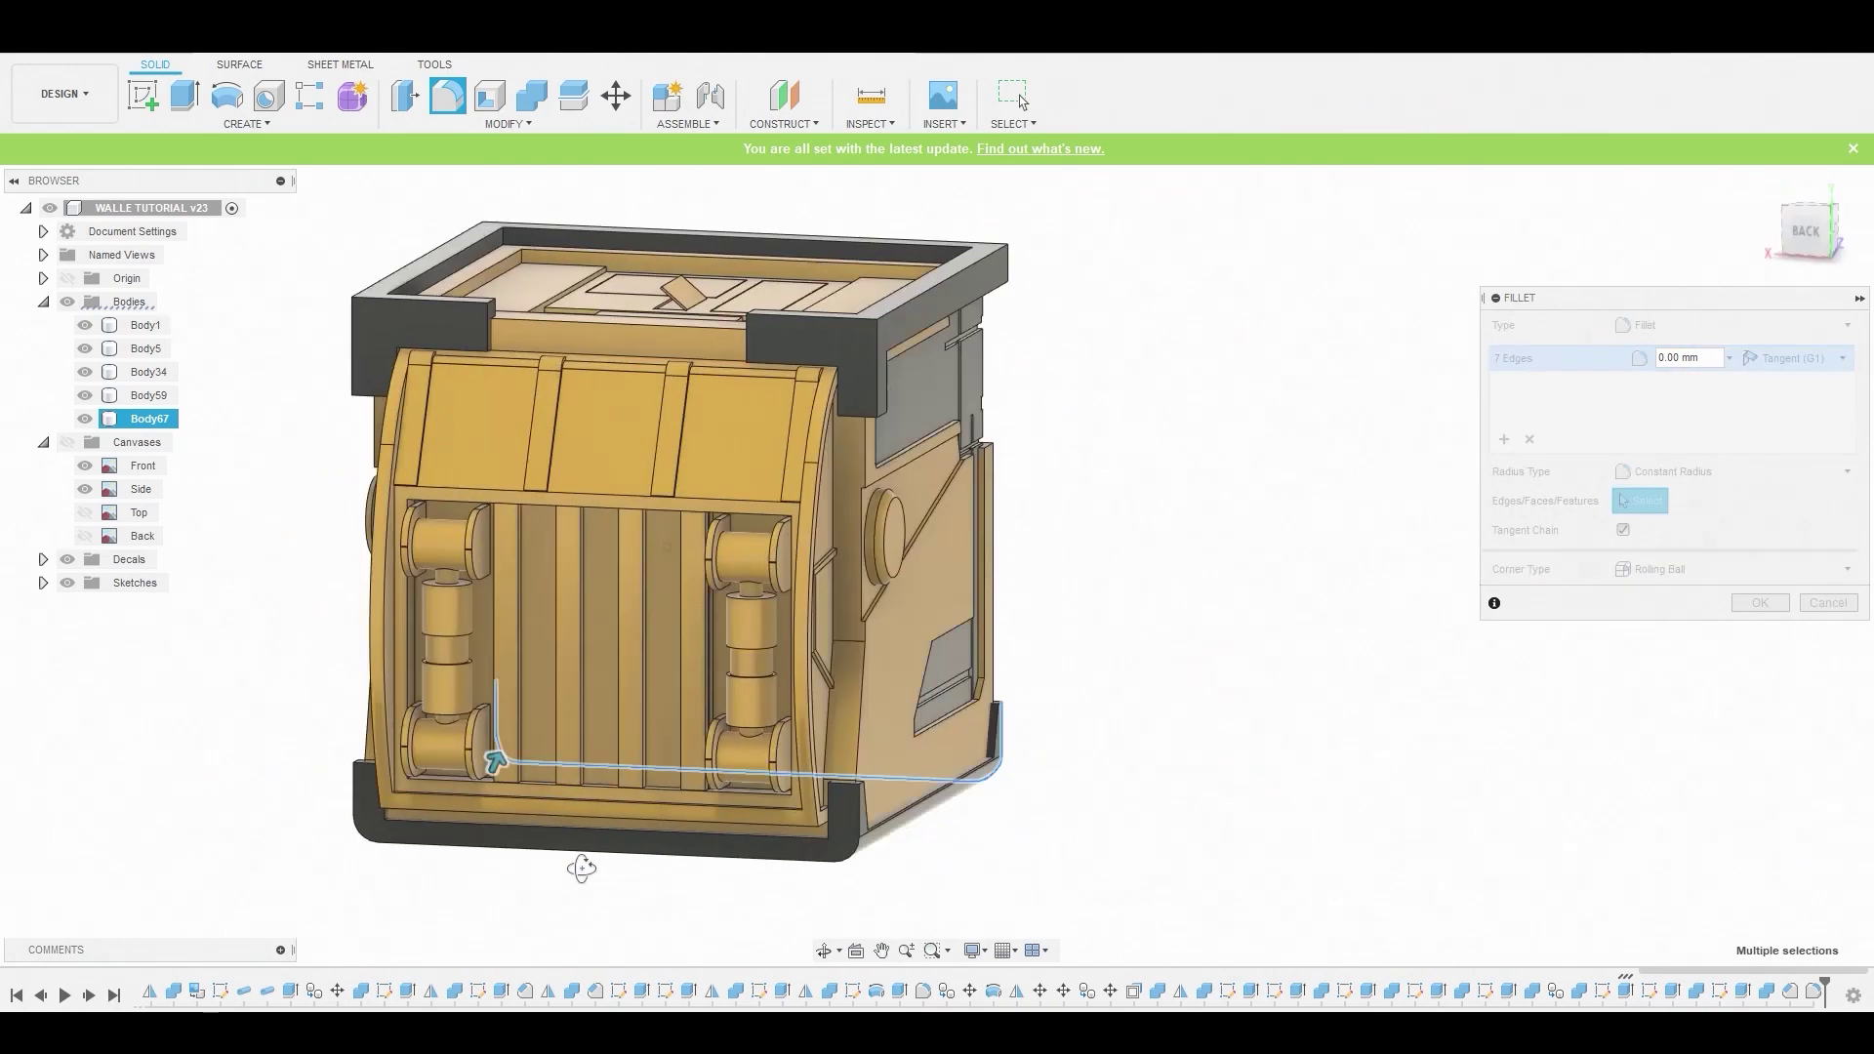
{"action": "scroll", "coordinate": [582, 866], "scroll_direction": "up", "scroll_amount": 3}
{"action": "left_click", "coordinate": [874, 825]}
{"action": "middle_click_drag", "start_coordinate": [874, 825], "coordinate": [1135, 848], "text": "shift"}
{"action": "left_click_drag", "start_coordinate": [1165, 832], "coordinate": [1168, 830]}
{"action": "left_click", "coordinate": [1761, 602]}
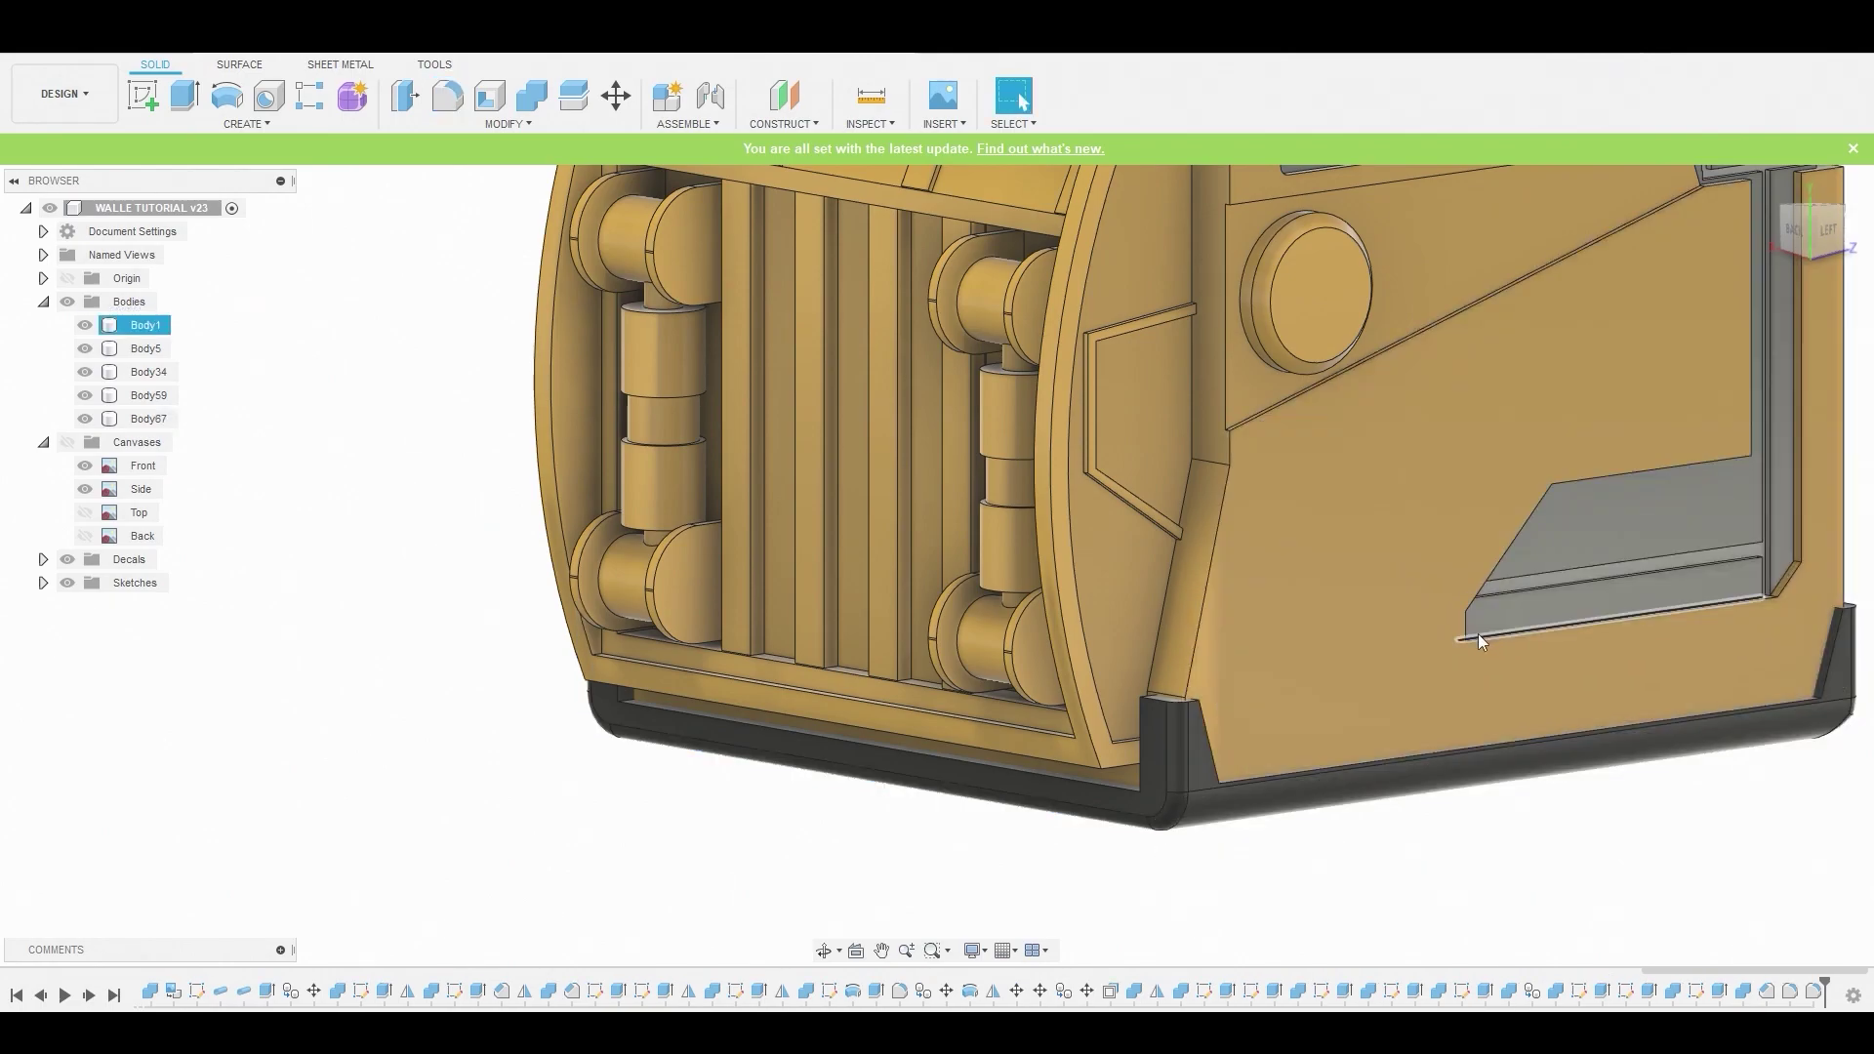
{"action": "scroll", "coordinate": [1480, 631], "scroll_direction": "down", "scroll_amount": 10}
{"action": "middle_click_drag", "start_coordinate": [1480, 630], "coordinate": [1269, 606], "text": "shift"}
Fillet the four inner vertical corner edges of the top rim
{"action": "key", "text": "Escape"}
{"action": "scroll", "coordinate": [1298, 430], "scroll_direction": "up", "scroll_amount": 5}
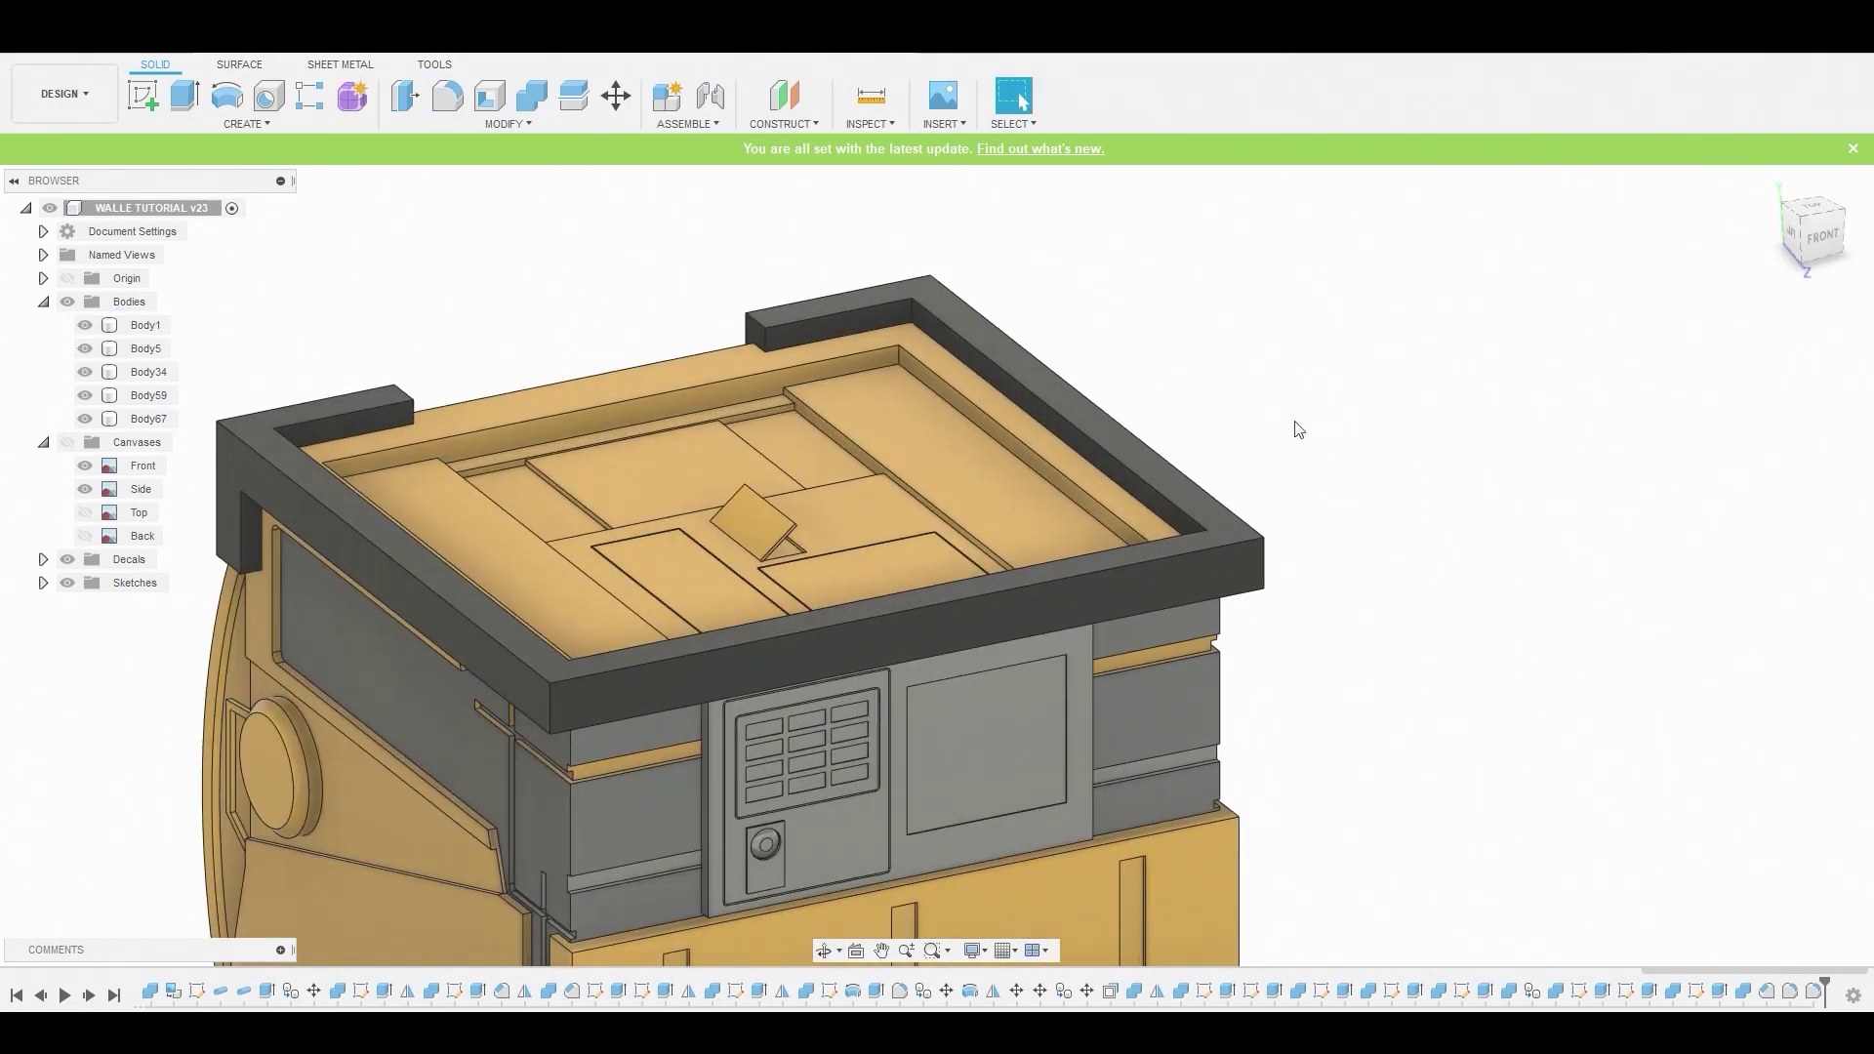
{"action": "key", "text": "f"}
{"action": "left_click", "coordinate": [916, 310]}
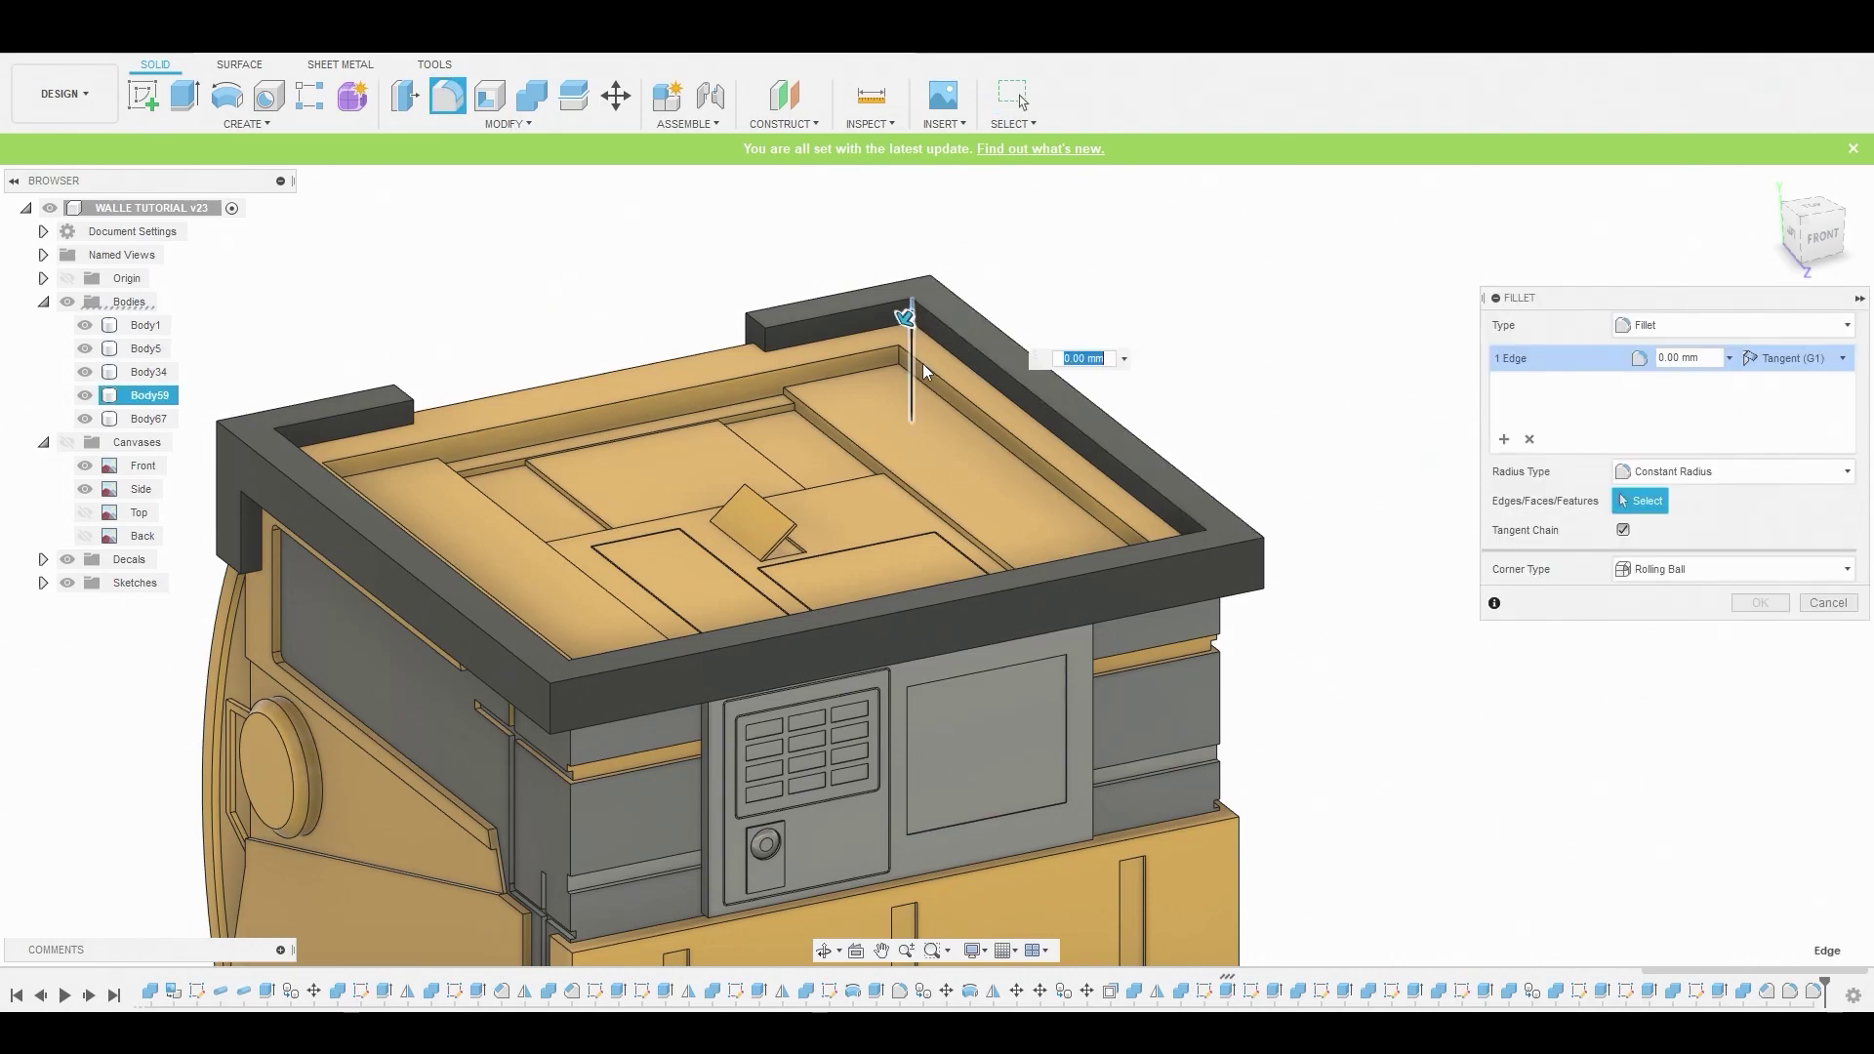
{"action": "middle_click_drag", "start_coordinate": [920, 314], "coordinate": [1244, 280], "text": "shift"}
{"action": "left_click", "coordinate": [1133, 261]}
{"action": "middle_click_drag", "start_coordinate": [1133, 262], "coordinate": [648, 601], "text": "shift"}
{"action": "left_click", "coordinate": [988, 405]}
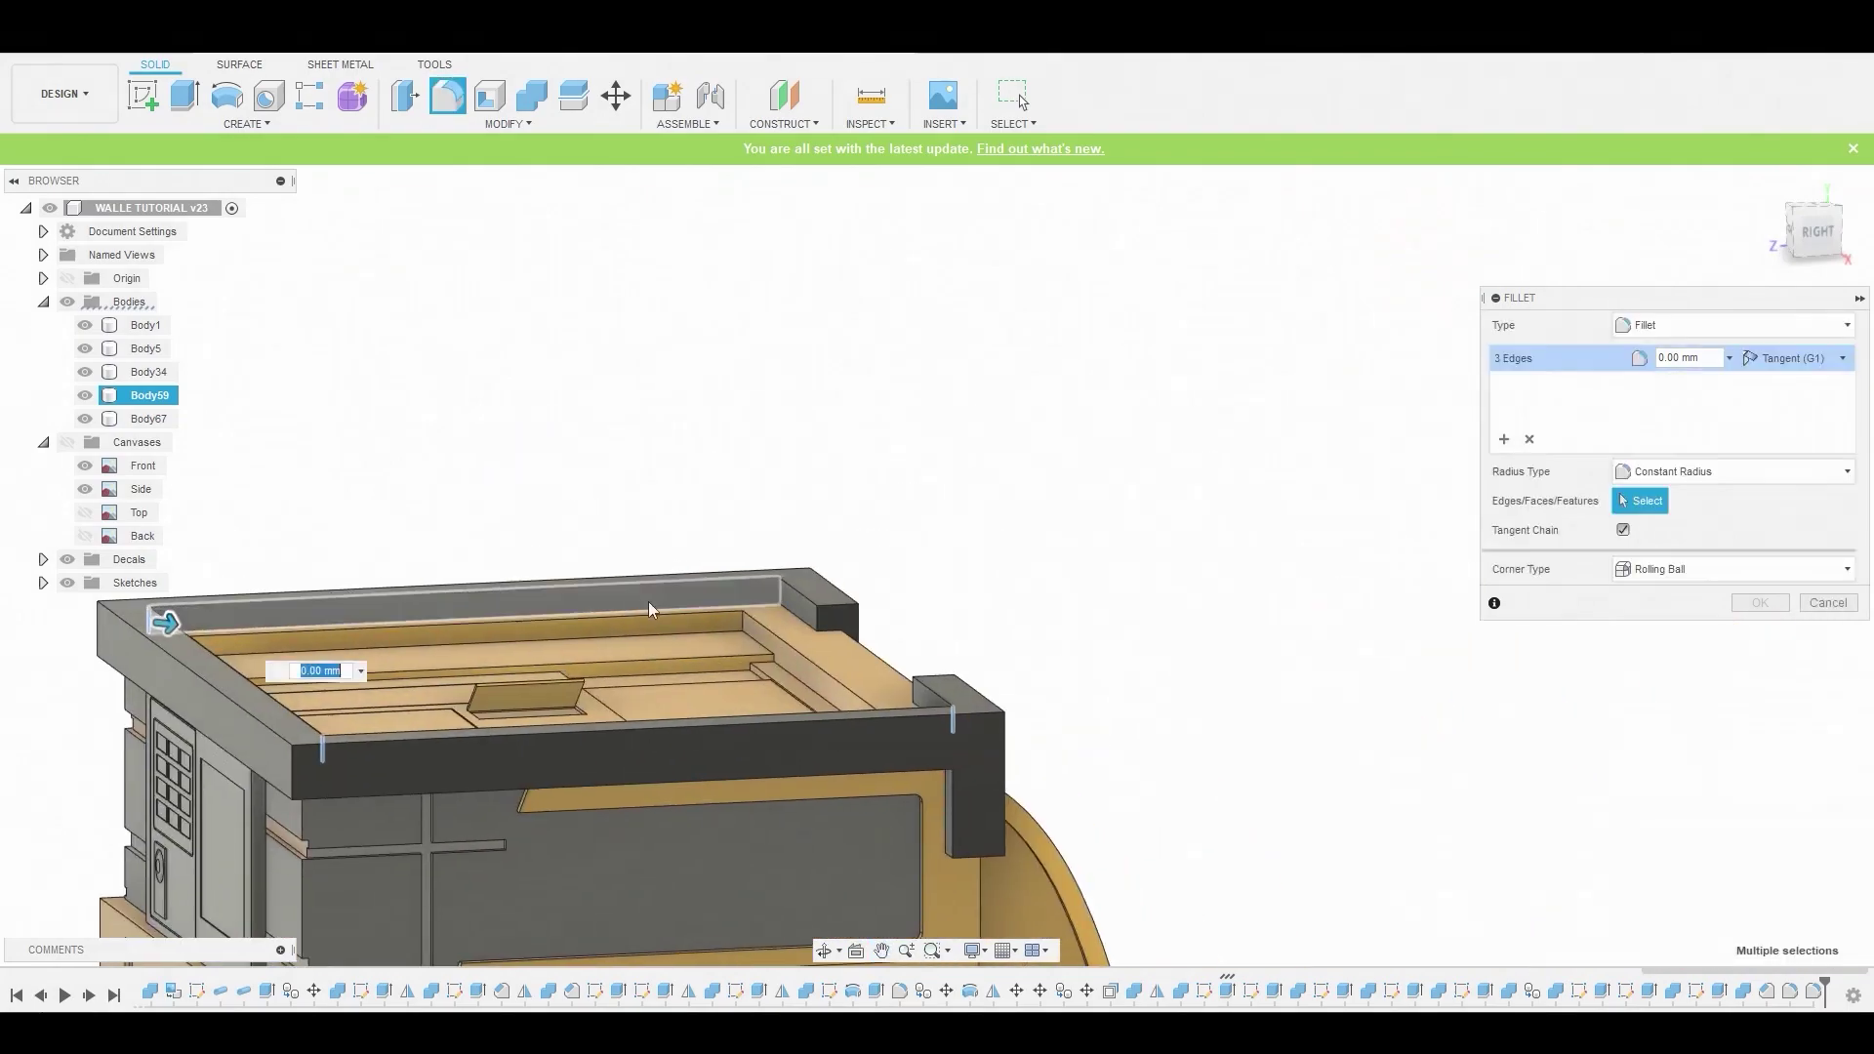
{"action": "scroll", "coordinate": [649, 601], "scroll_direction": "up", "scroll_amount": 3}
{"action": "left_click", "coordinate": [861, 585]}
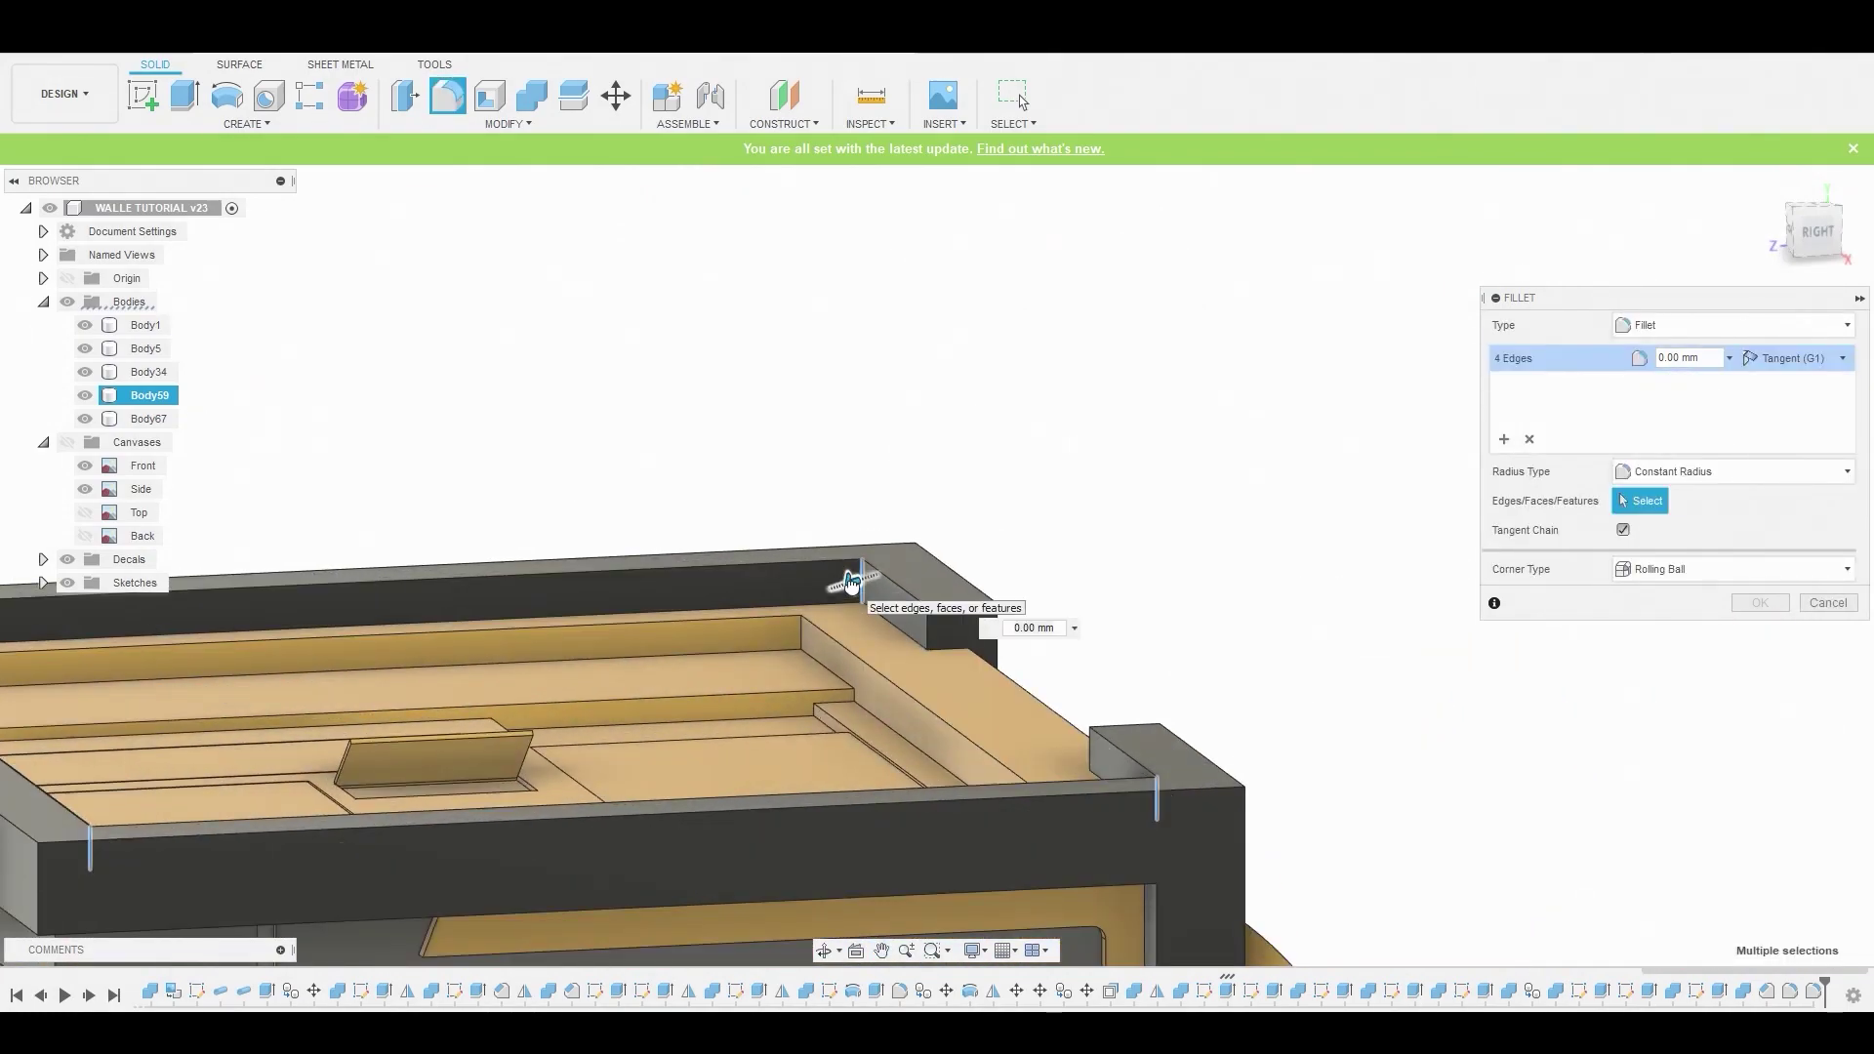
{"action": "key", "text": "Return"}
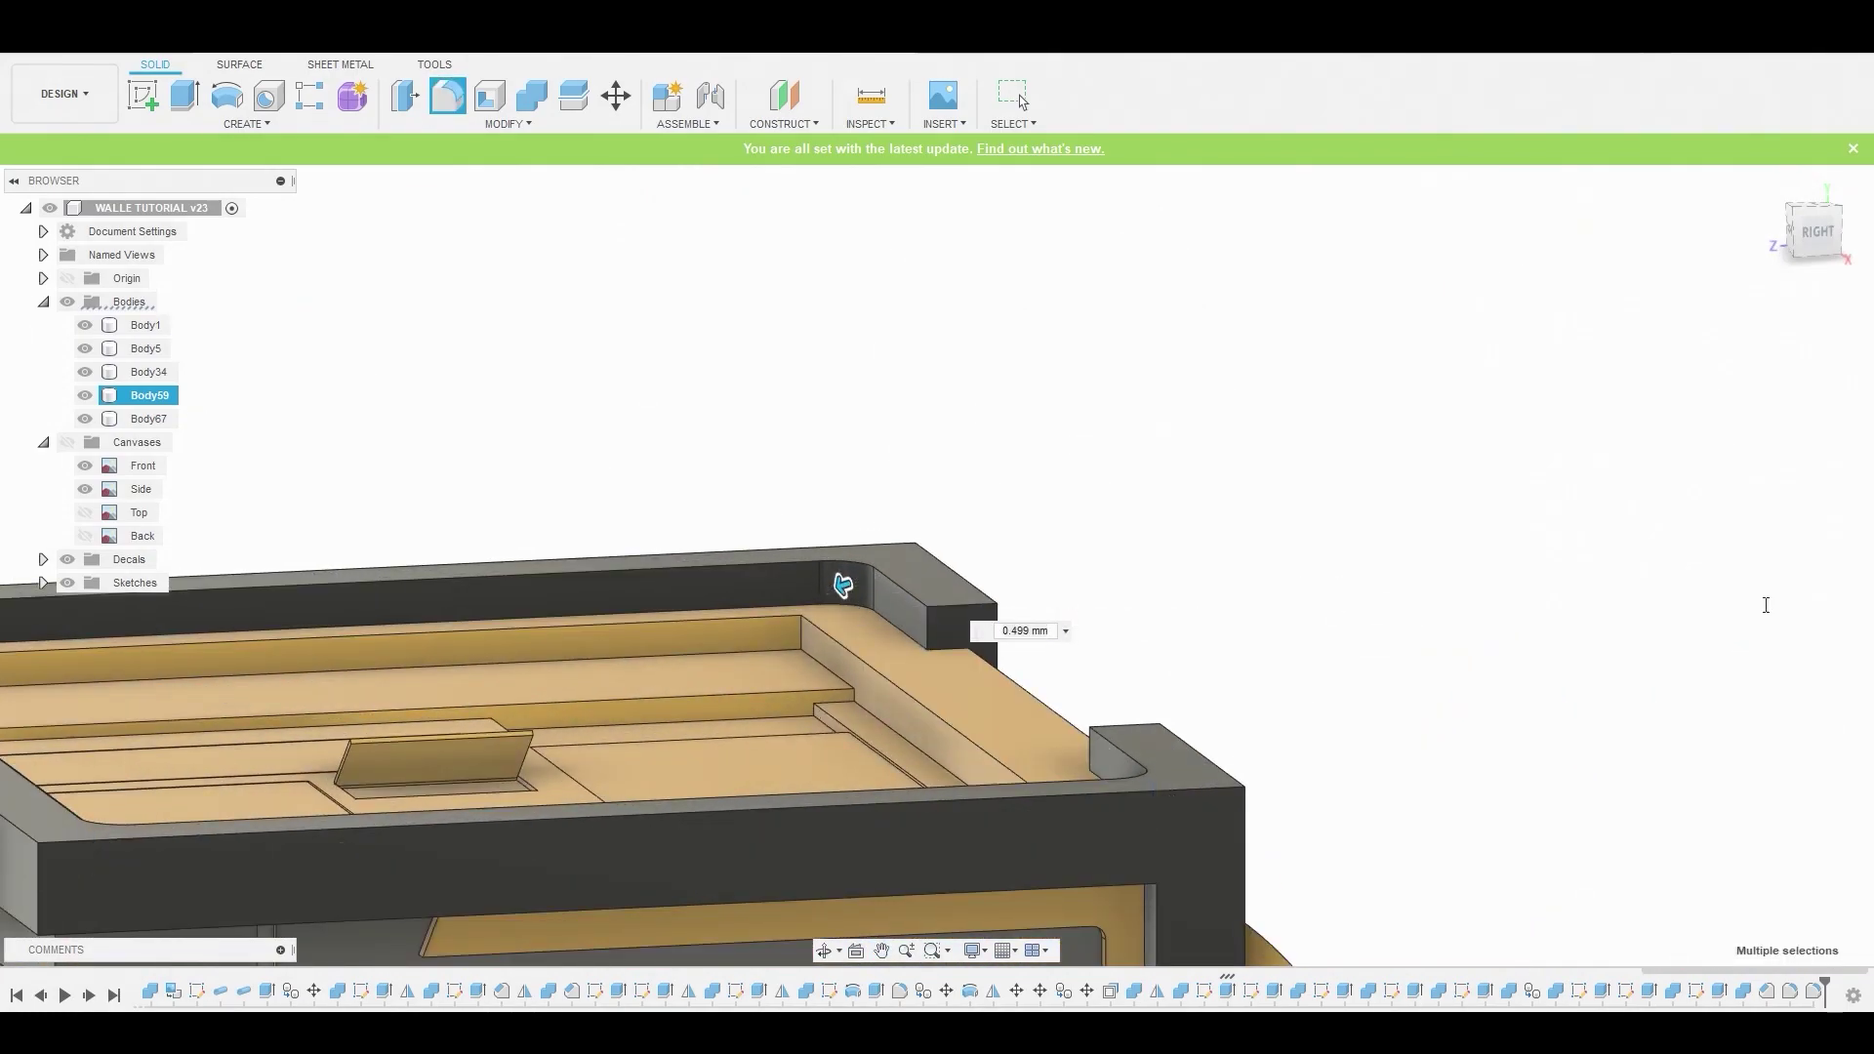
{"action": "scroll", "coordinate": [1123, 702], "scroll_direction": "down", "scroll_amount": 3}
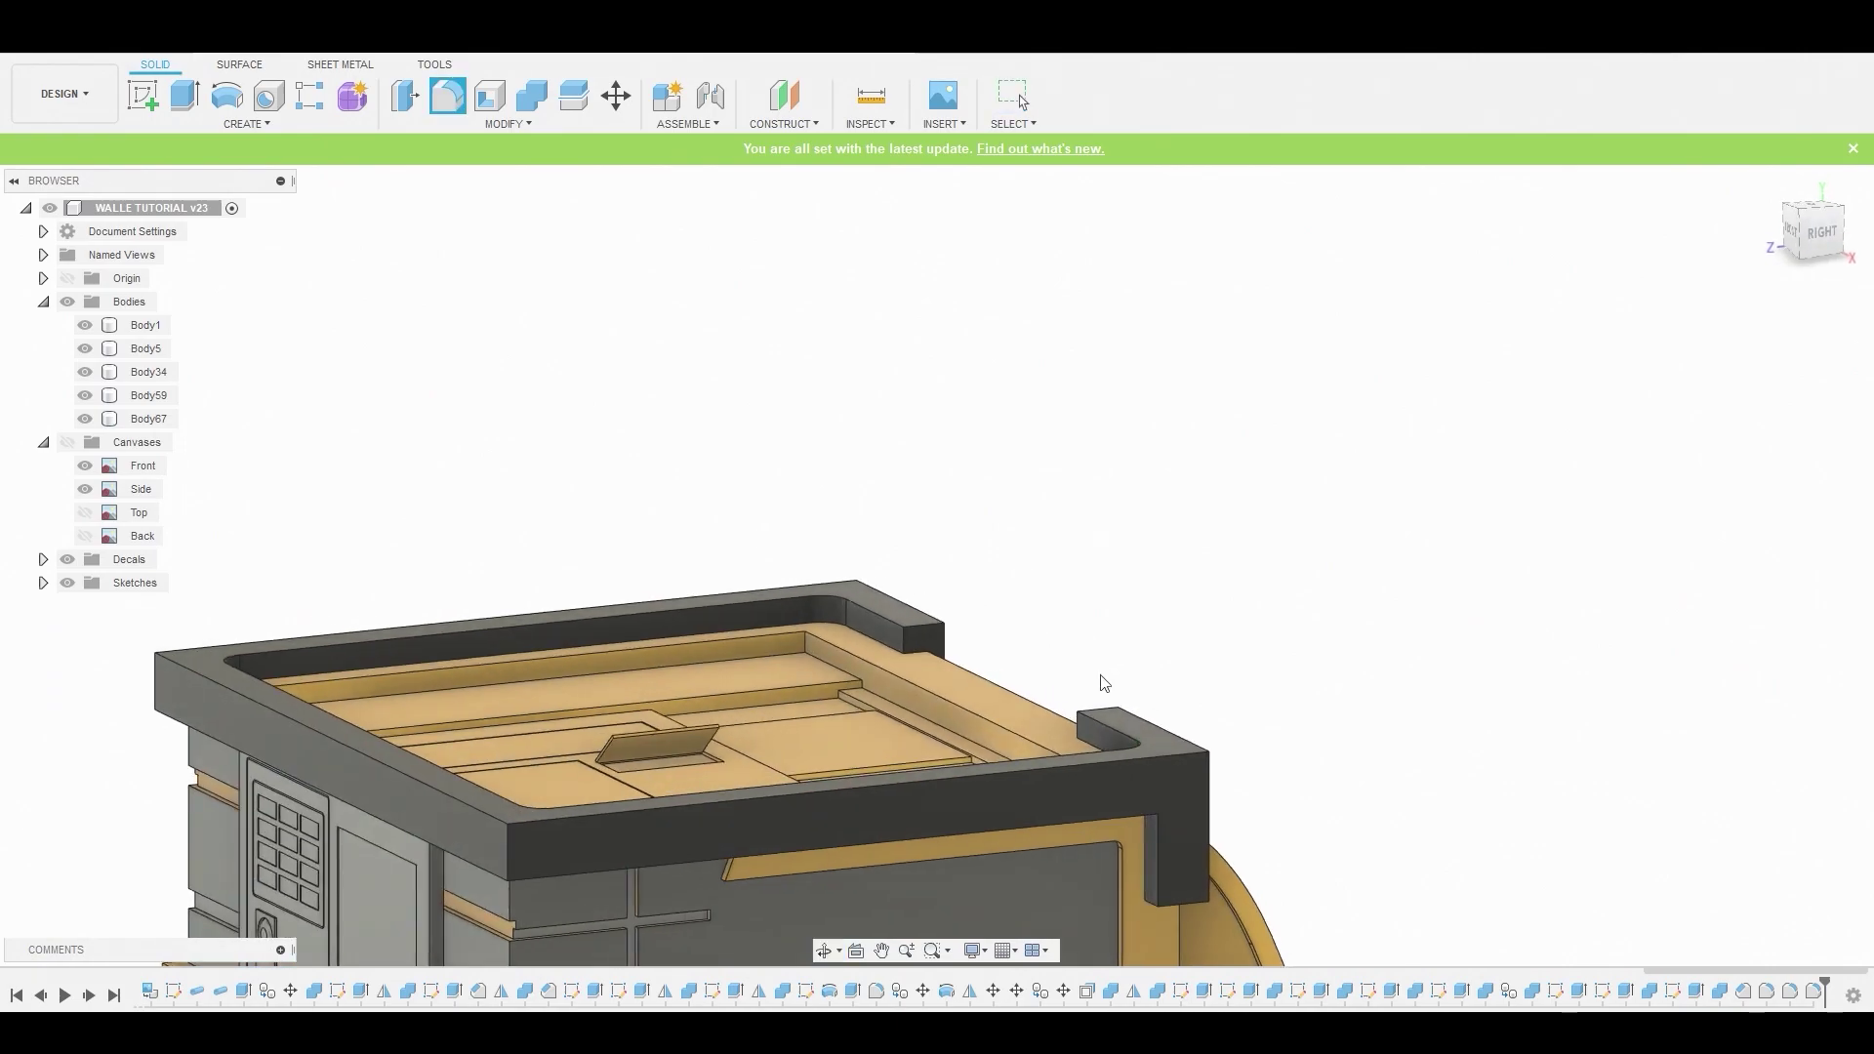
Fillet the top rim's four outer vertical corner edges at 0.40 mm
{"action": "key", "text": "f"}
{"action": "left_click", "coordinate": [510, 856]}
{"action": "left_click", "coordinate": [1219, 781]}
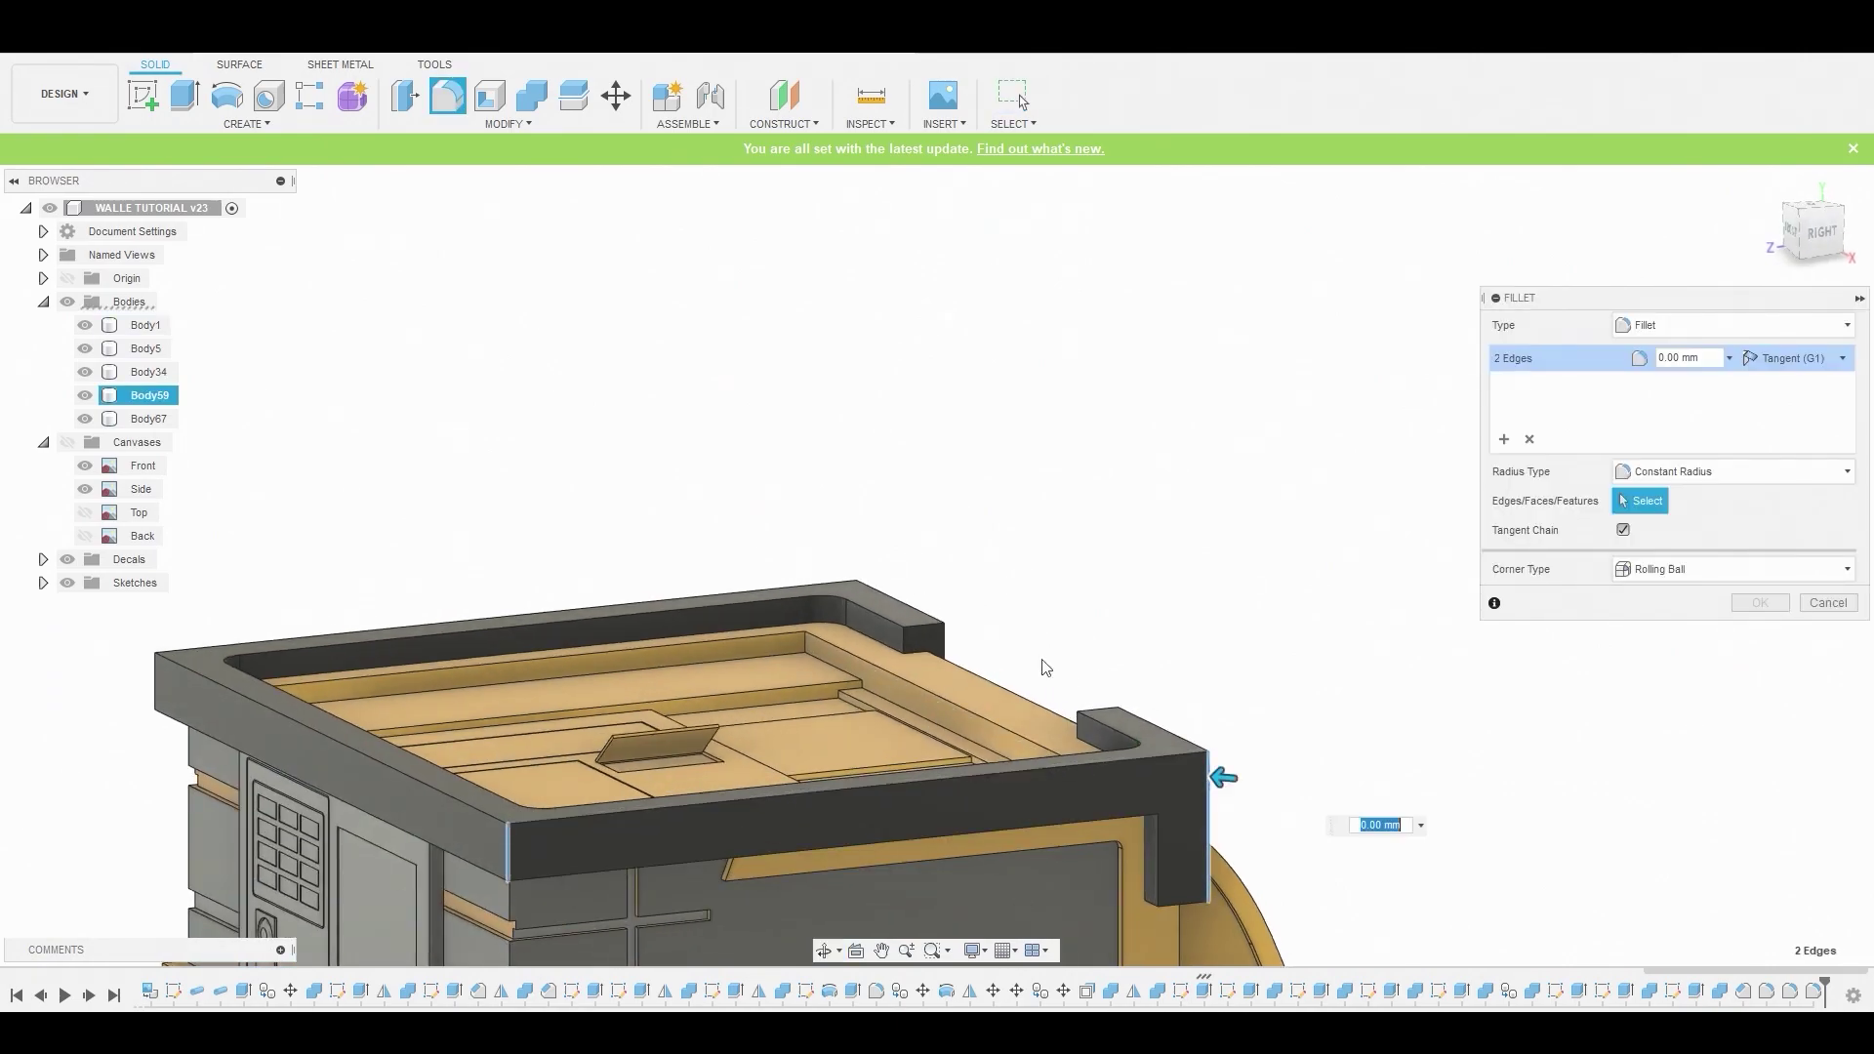
{"action": "middle_click_drag", "start_coordinate": [851, 624], "coordinate": [831, 719], "text": "shift"}
{"action": "left_click", "coordinate": [951, 636]}
{"action": "left_click", "coordinate": [1078, 434]}
{"action": "scroll", "coordinate": [831, 719], "scroll_direction": "up", "scroll_amount": 3}
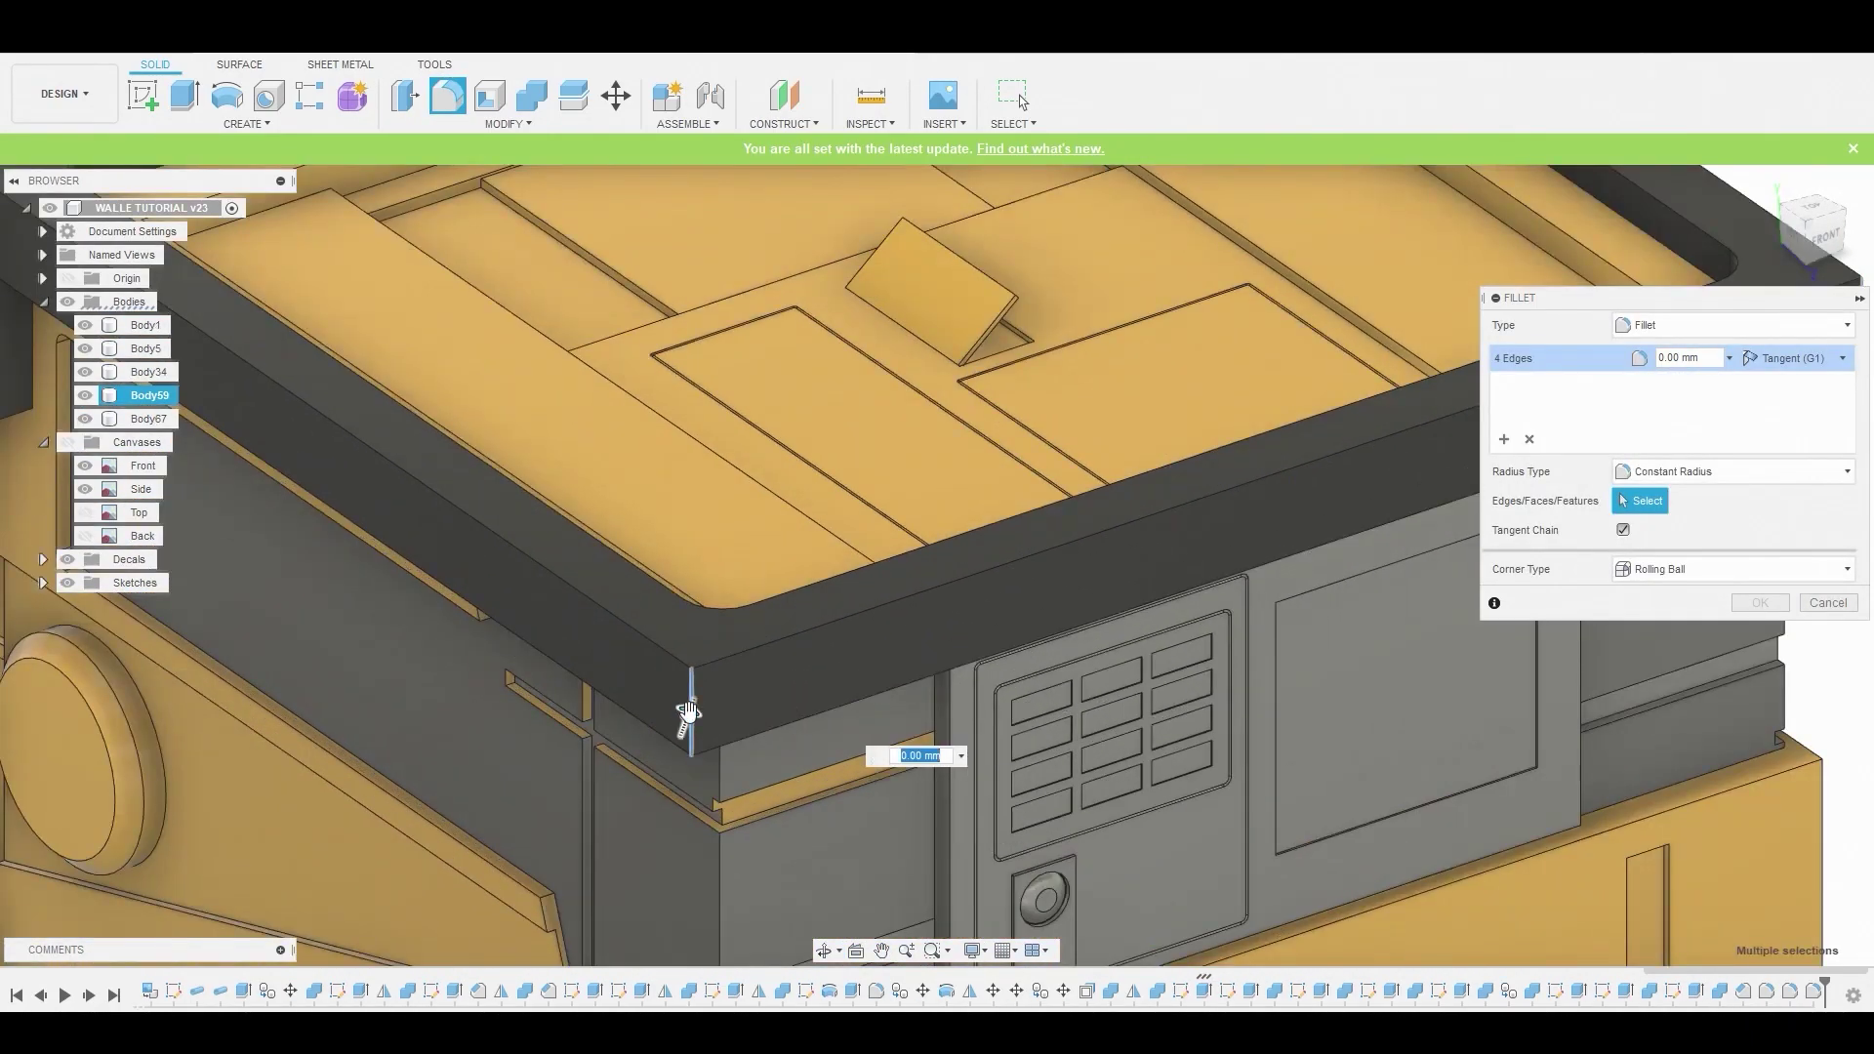
{"action": "left_click_drag", "start_coordinate": [683, 711], "coordinate": [689, 705]}
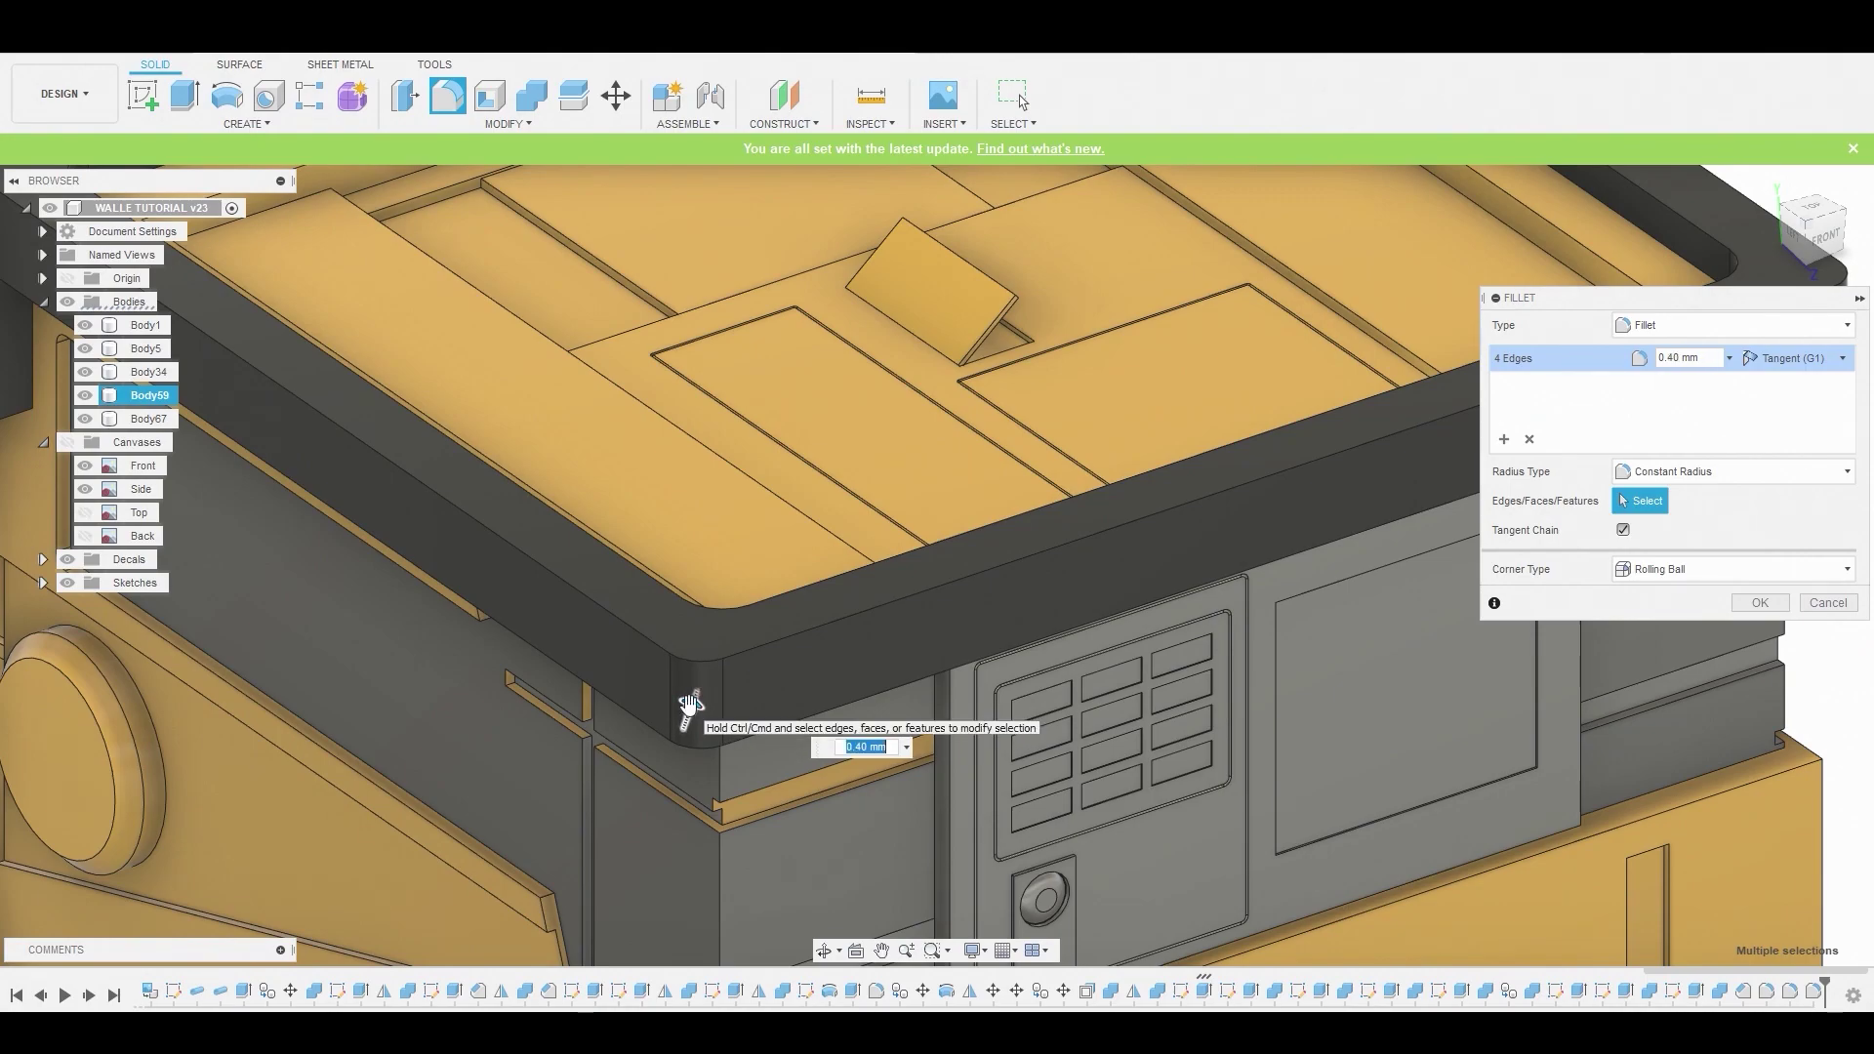
{"action": "scroll", "coordinate": [671, 628], "scroll_direction": "down", "scroll_amount": 3}
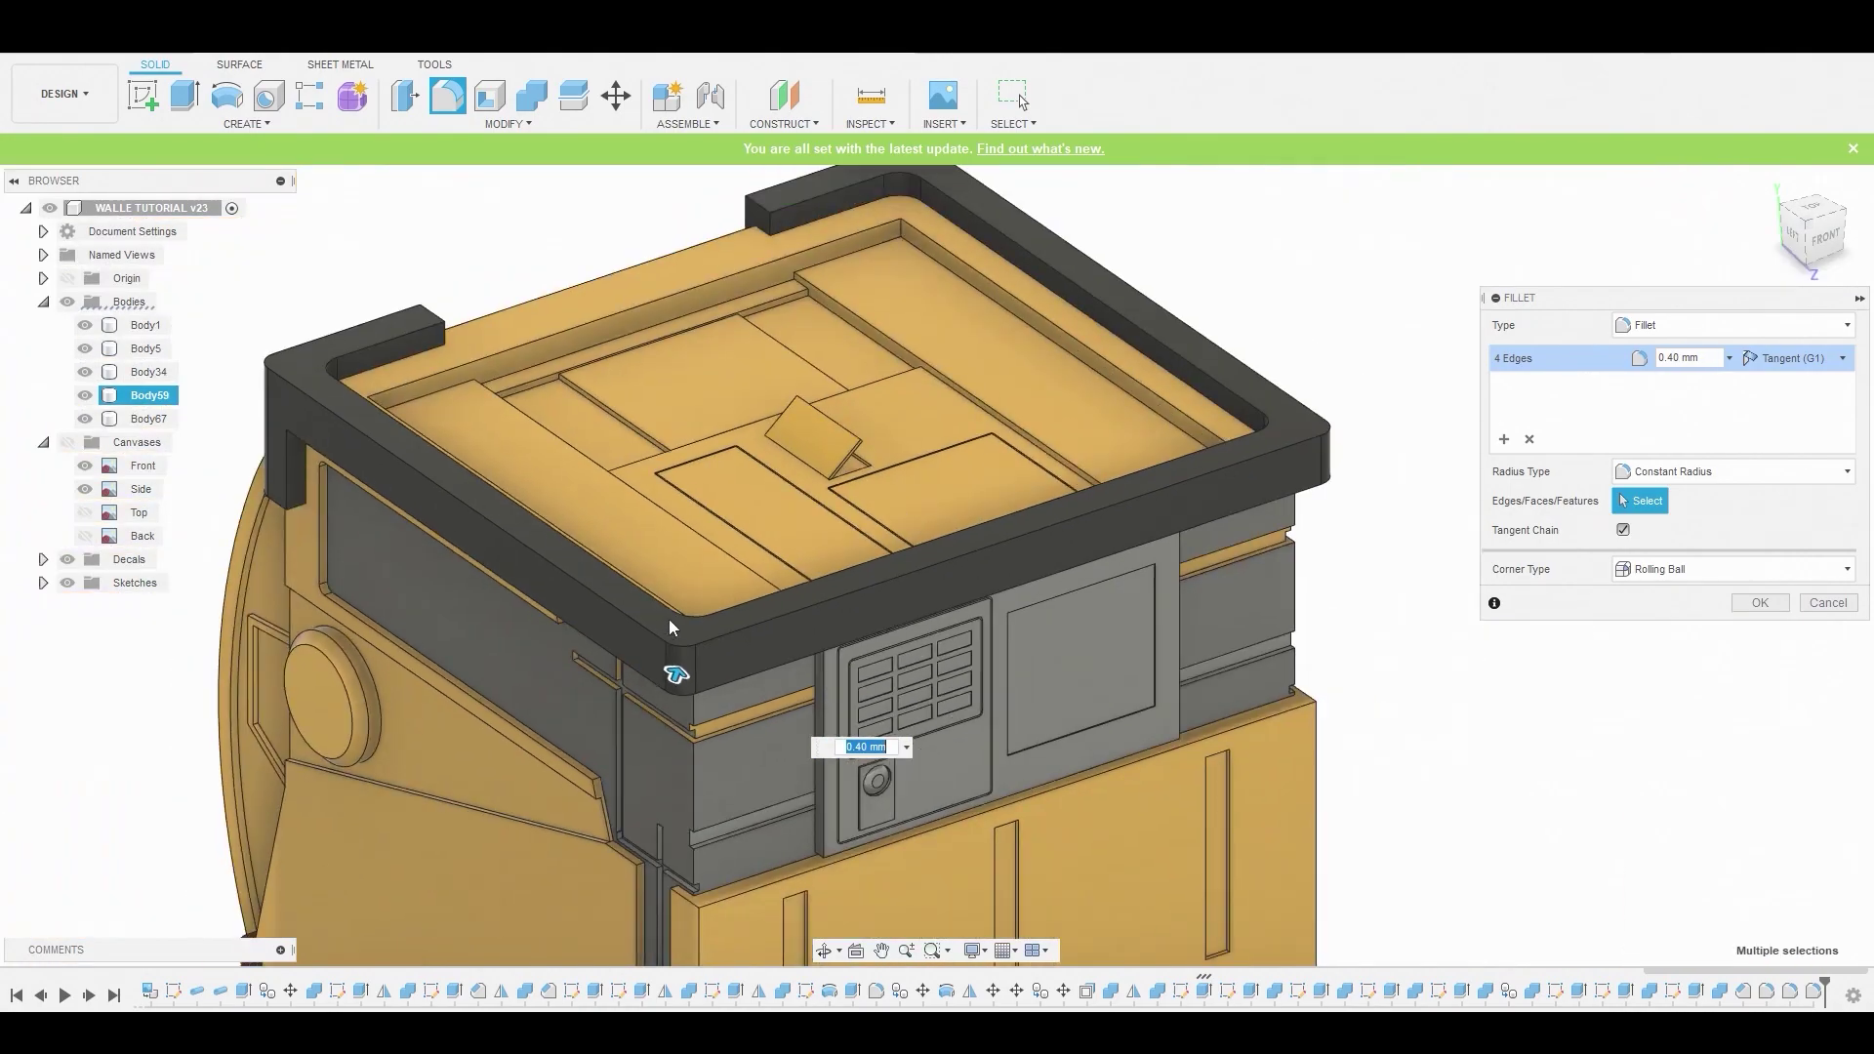
{"action": "left_click", "coordinate": [1744, 601]}
Fillet the rim's outer and inner top edge chains at 0.345 mm
{"action": "key", "text": "f"}
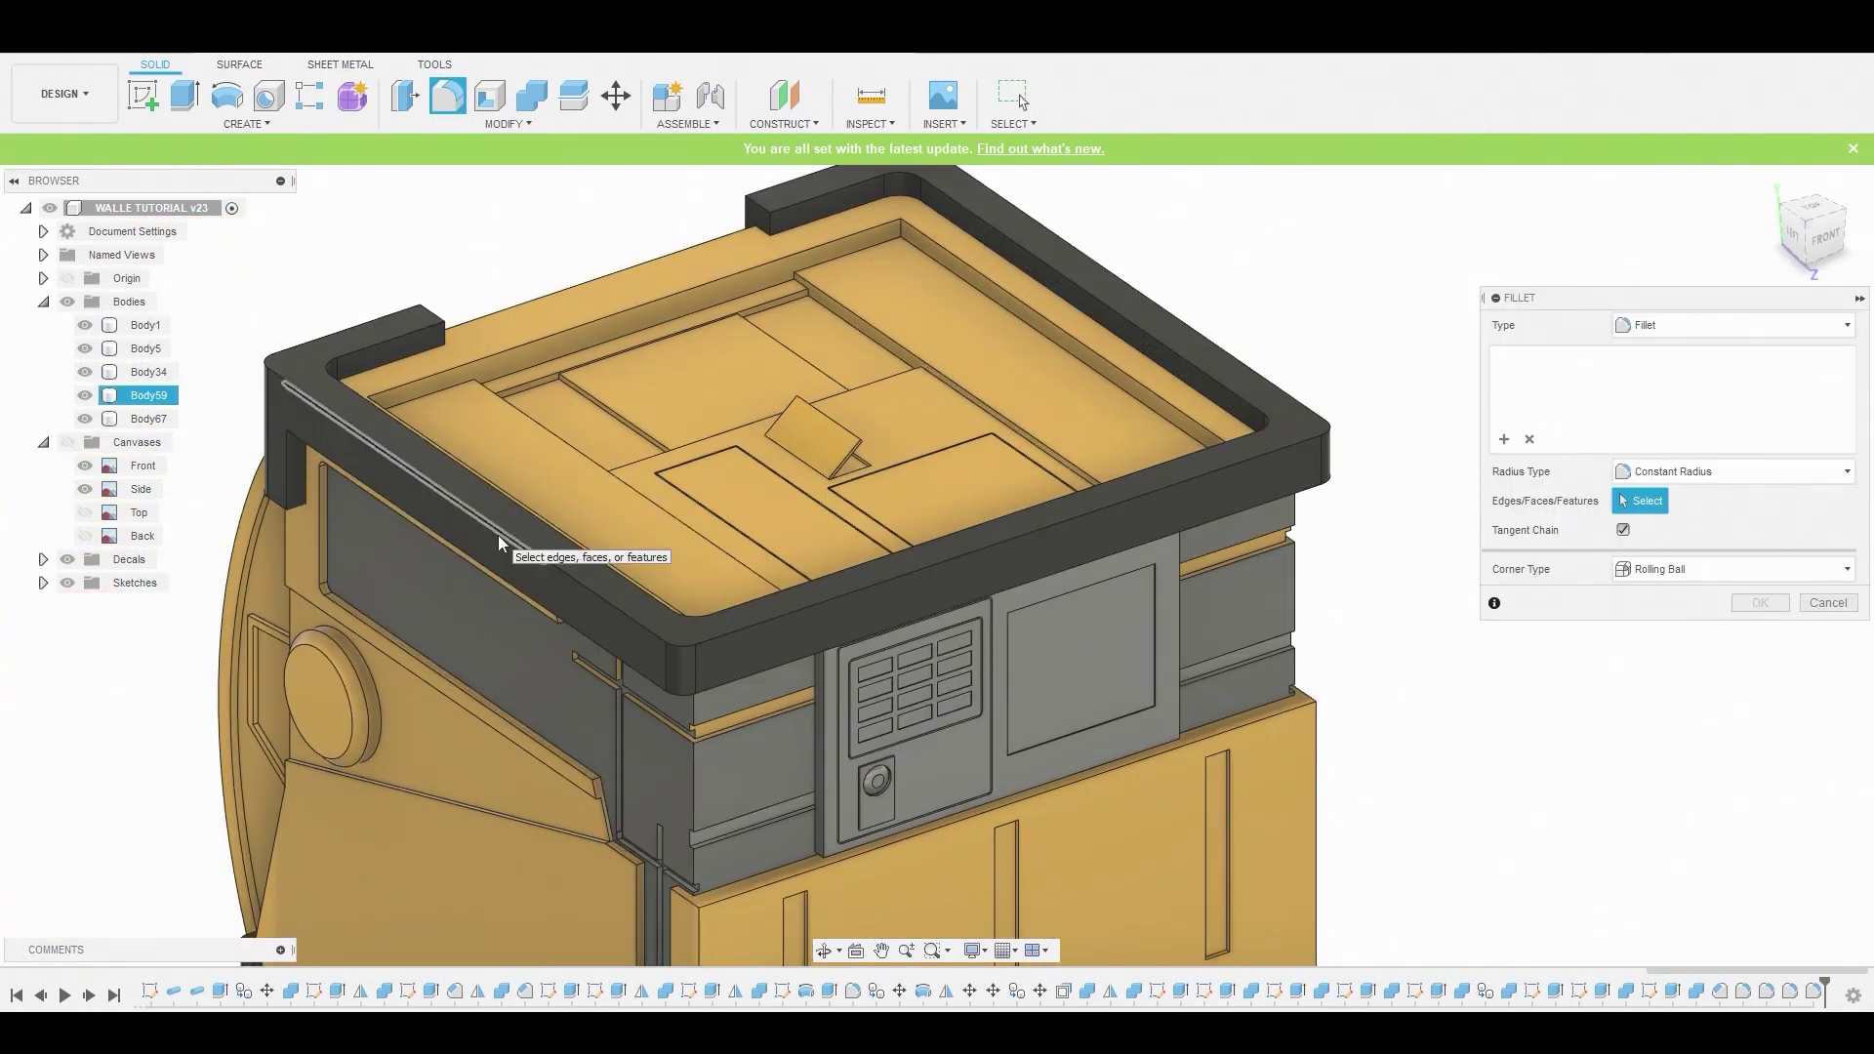
{"action": "left_click", "coordinate": [559, 571]}
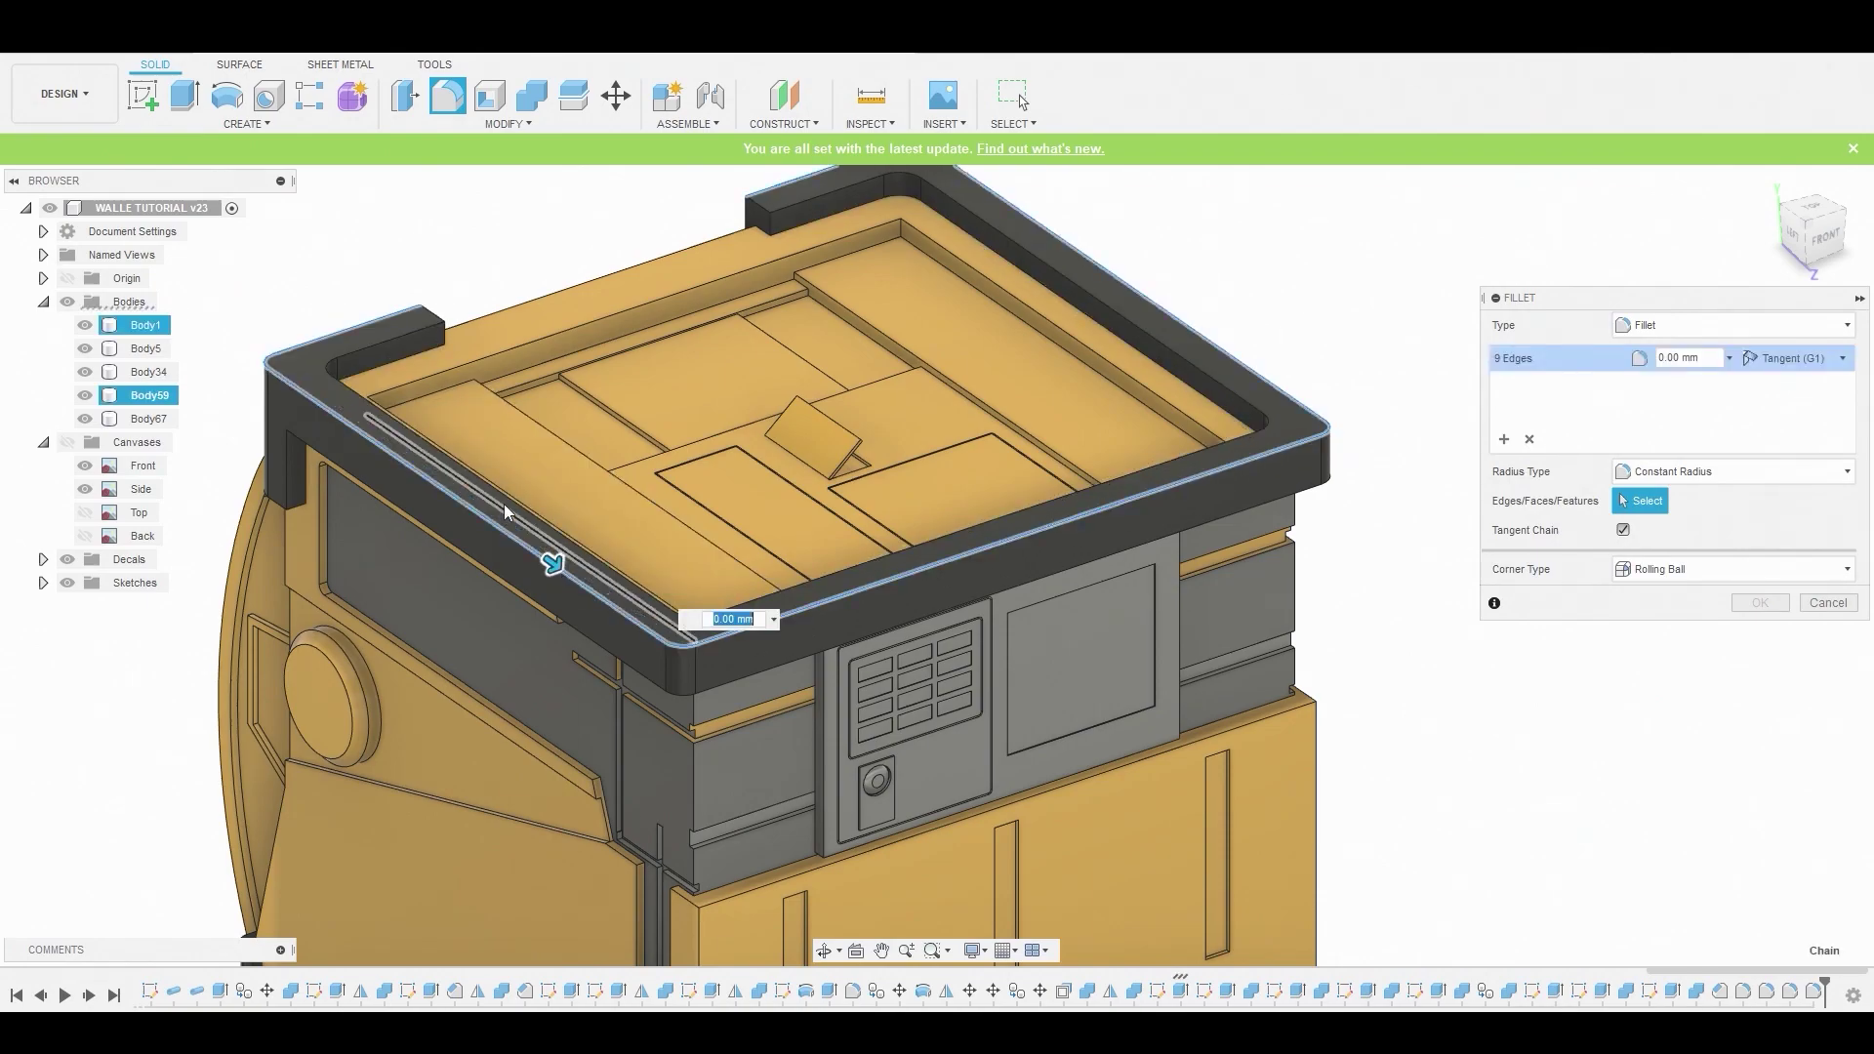
{"action": "left_click", "coordinate": [451, 463]}
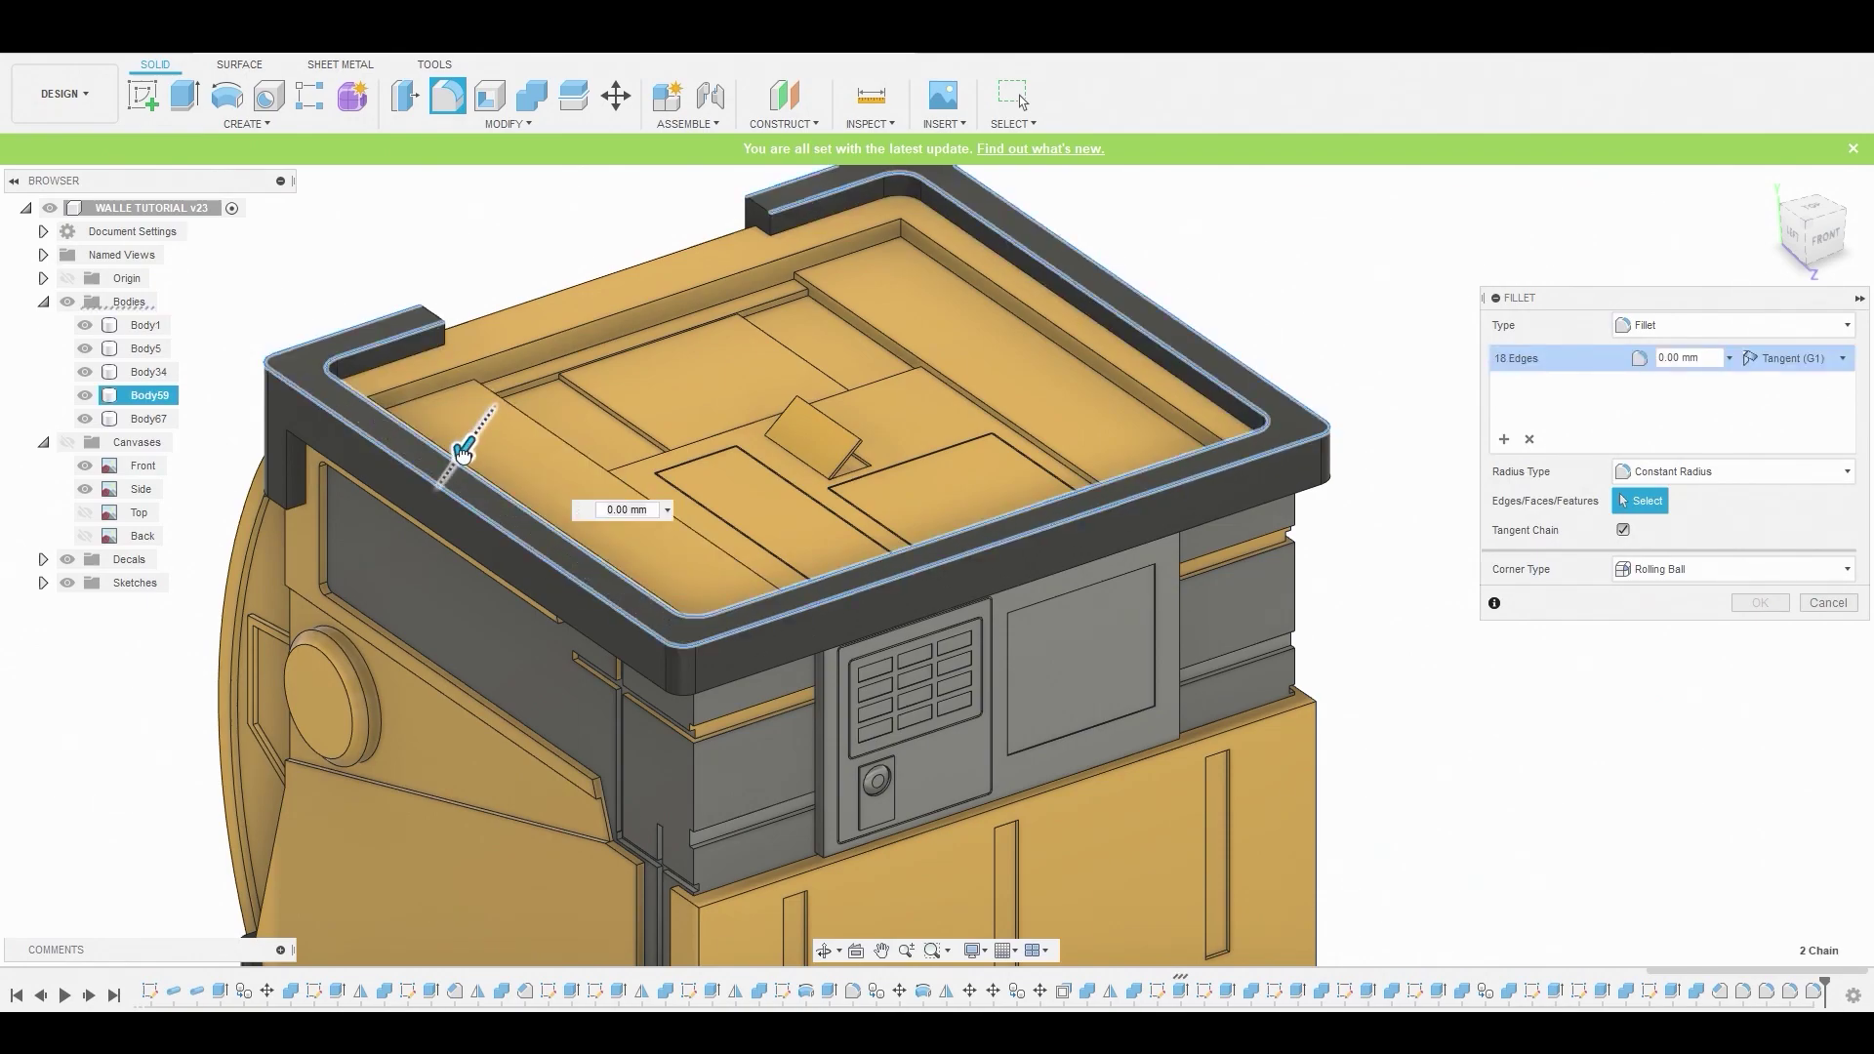
{"action": "left_click_drag", "start_coordinate": [463, 452], "coordinate": [459, 459]}
{"action": "left_click", "coordinate": [459, 459]}
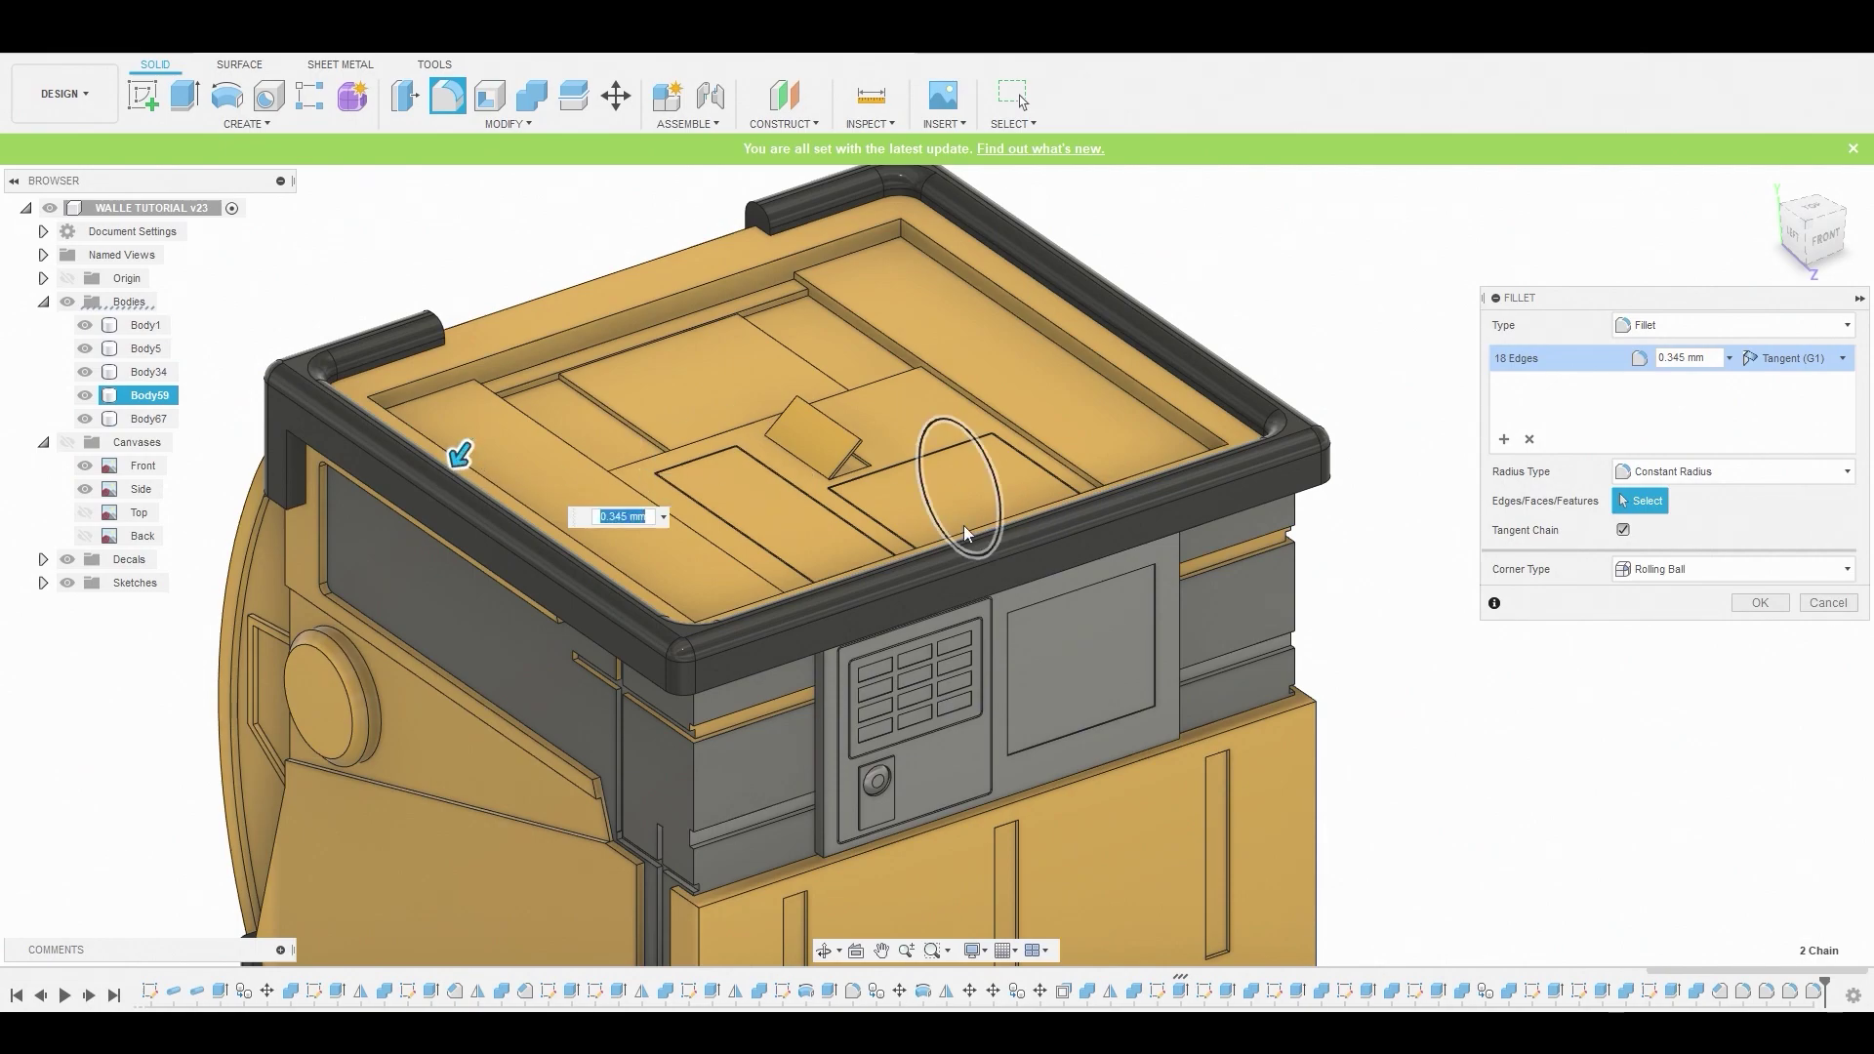
{"action": "left_click", "coordinate": [1757, 603]}
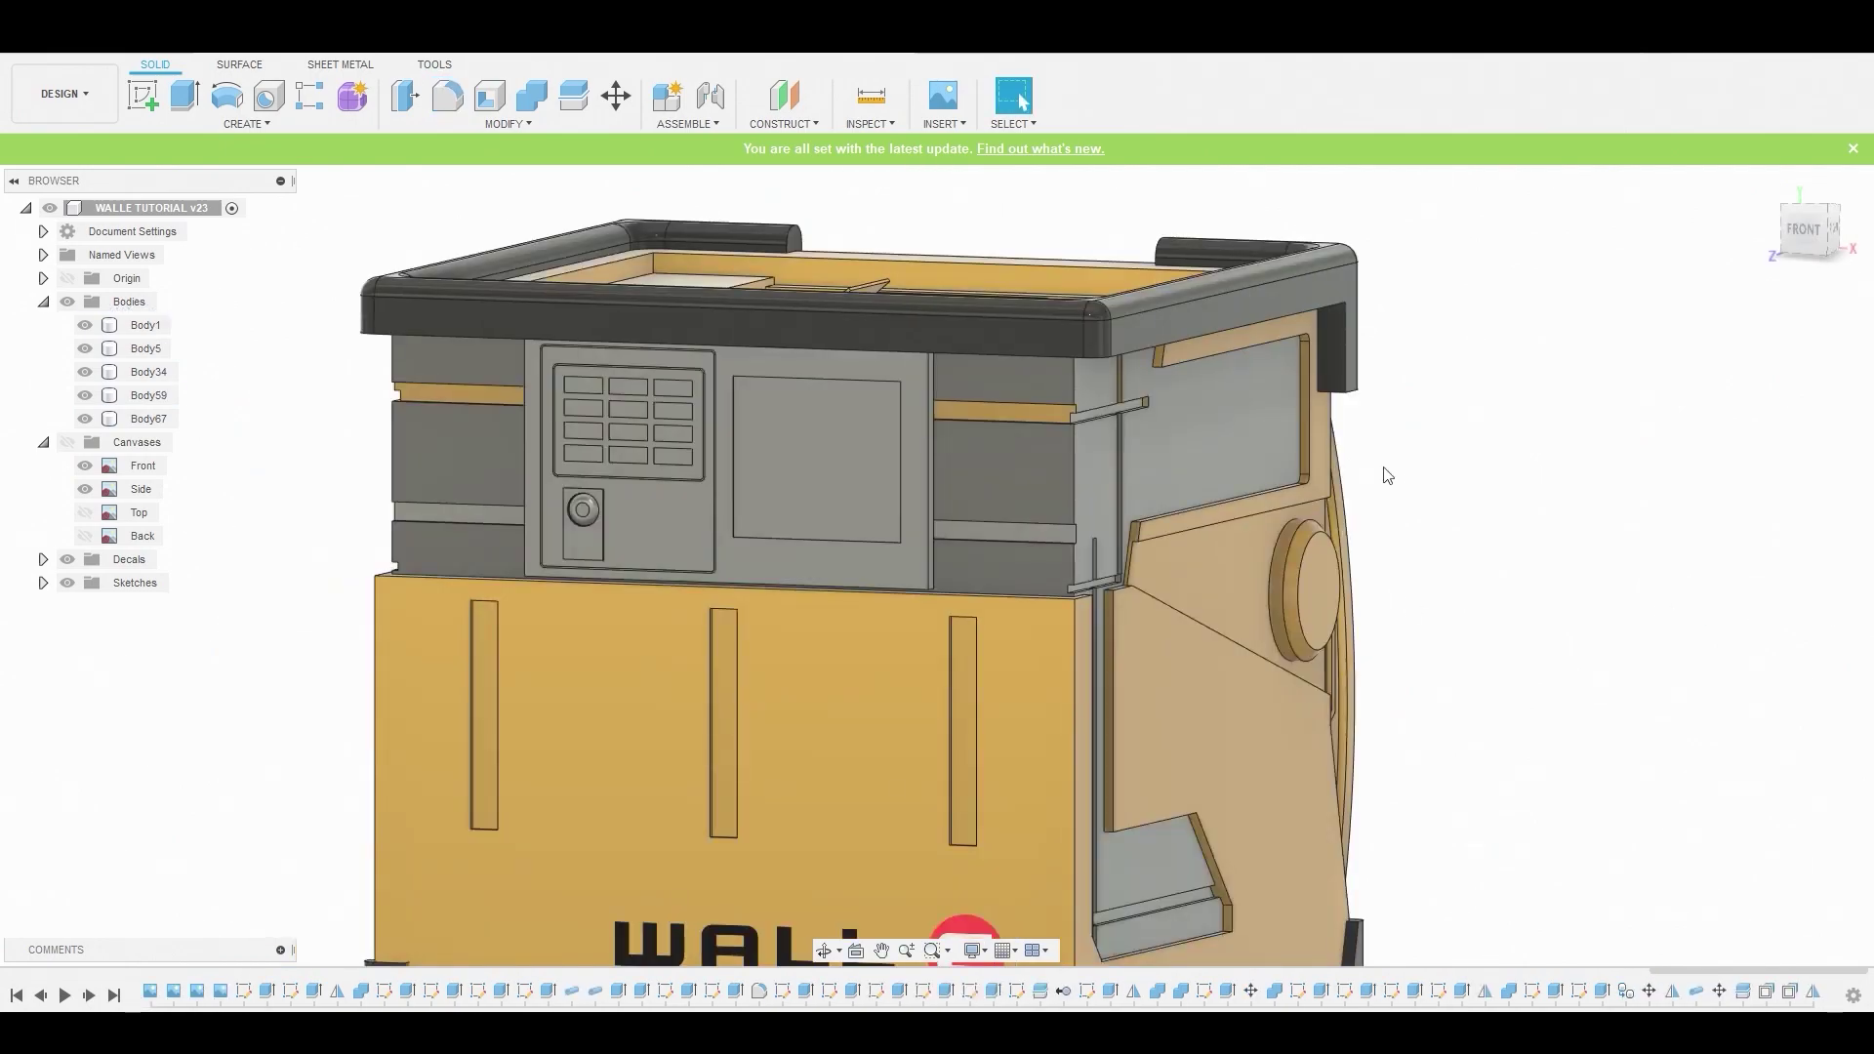
Fillet the rim's front lower edge chain at 0.19 mm
{"action": "key", "text": "f"}
{"action": "left_click", "coordinate": [1163, 346]}
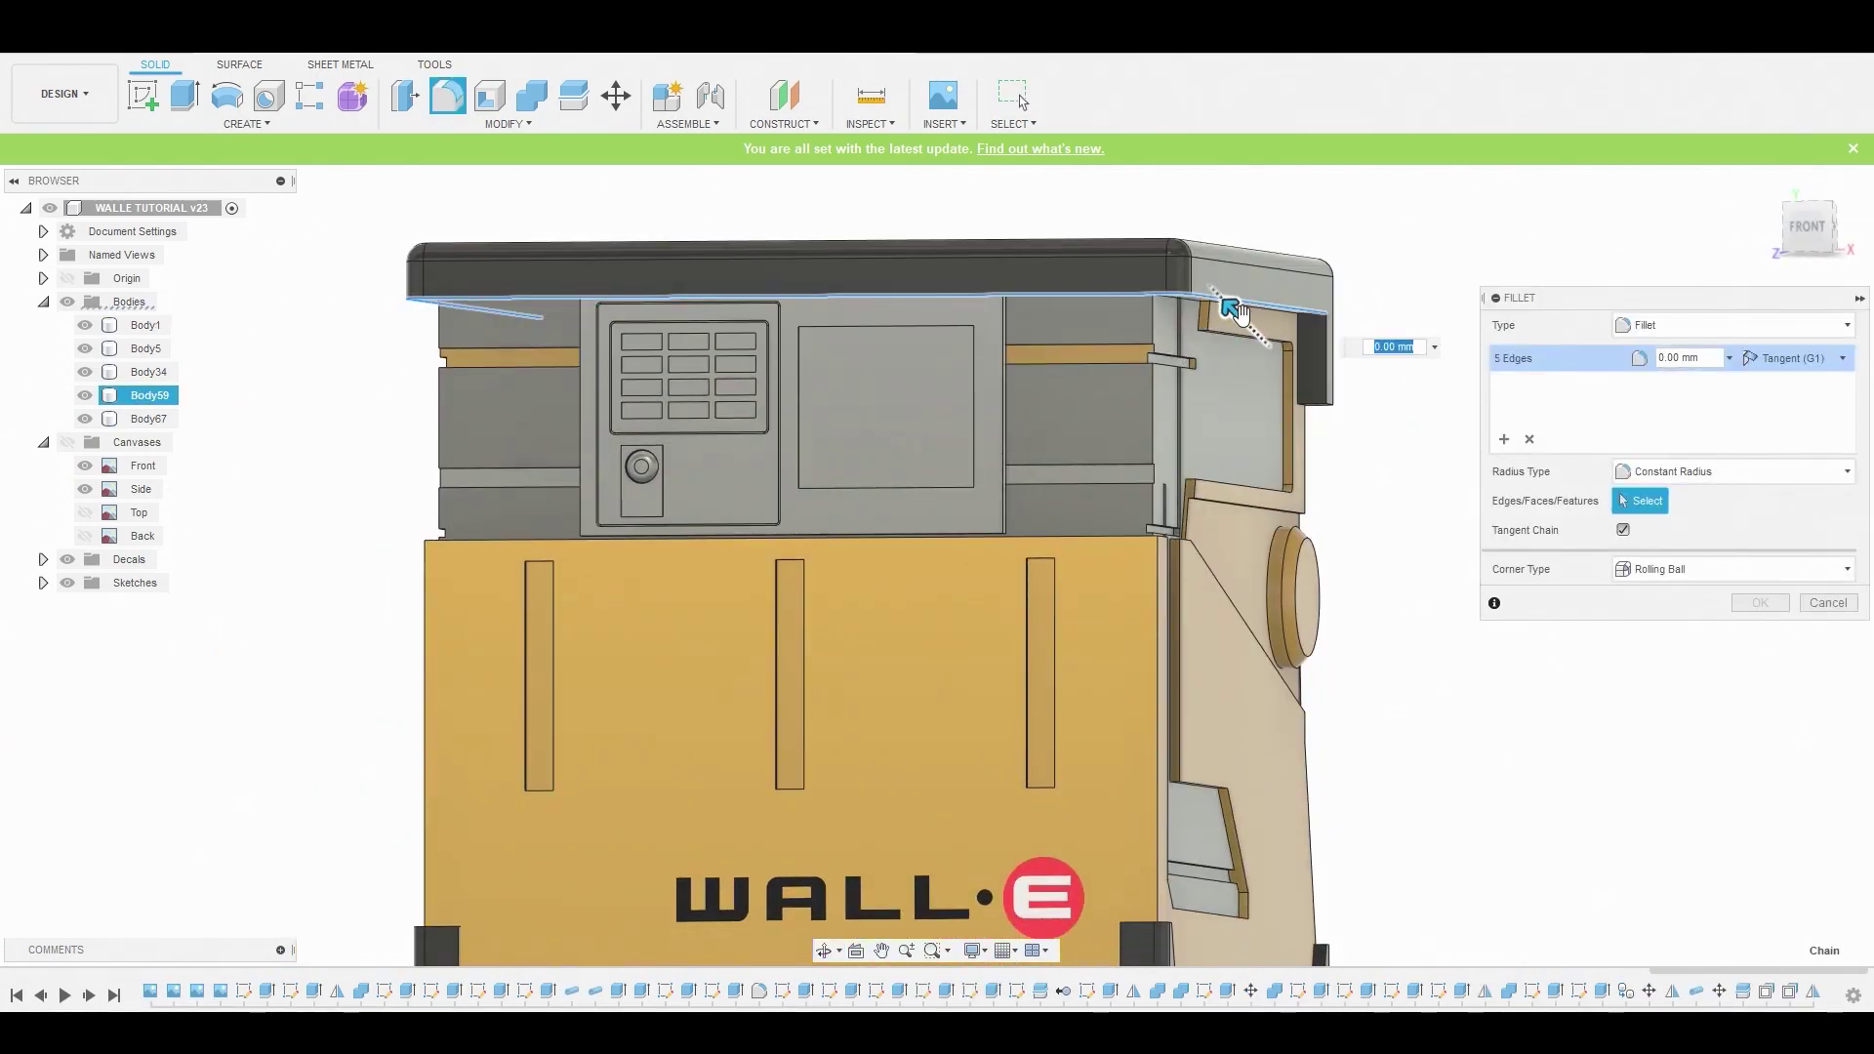
{"action": "left_click_drag", "start_coordinate": [1232, 309], "coordinate": [1230, 312]}
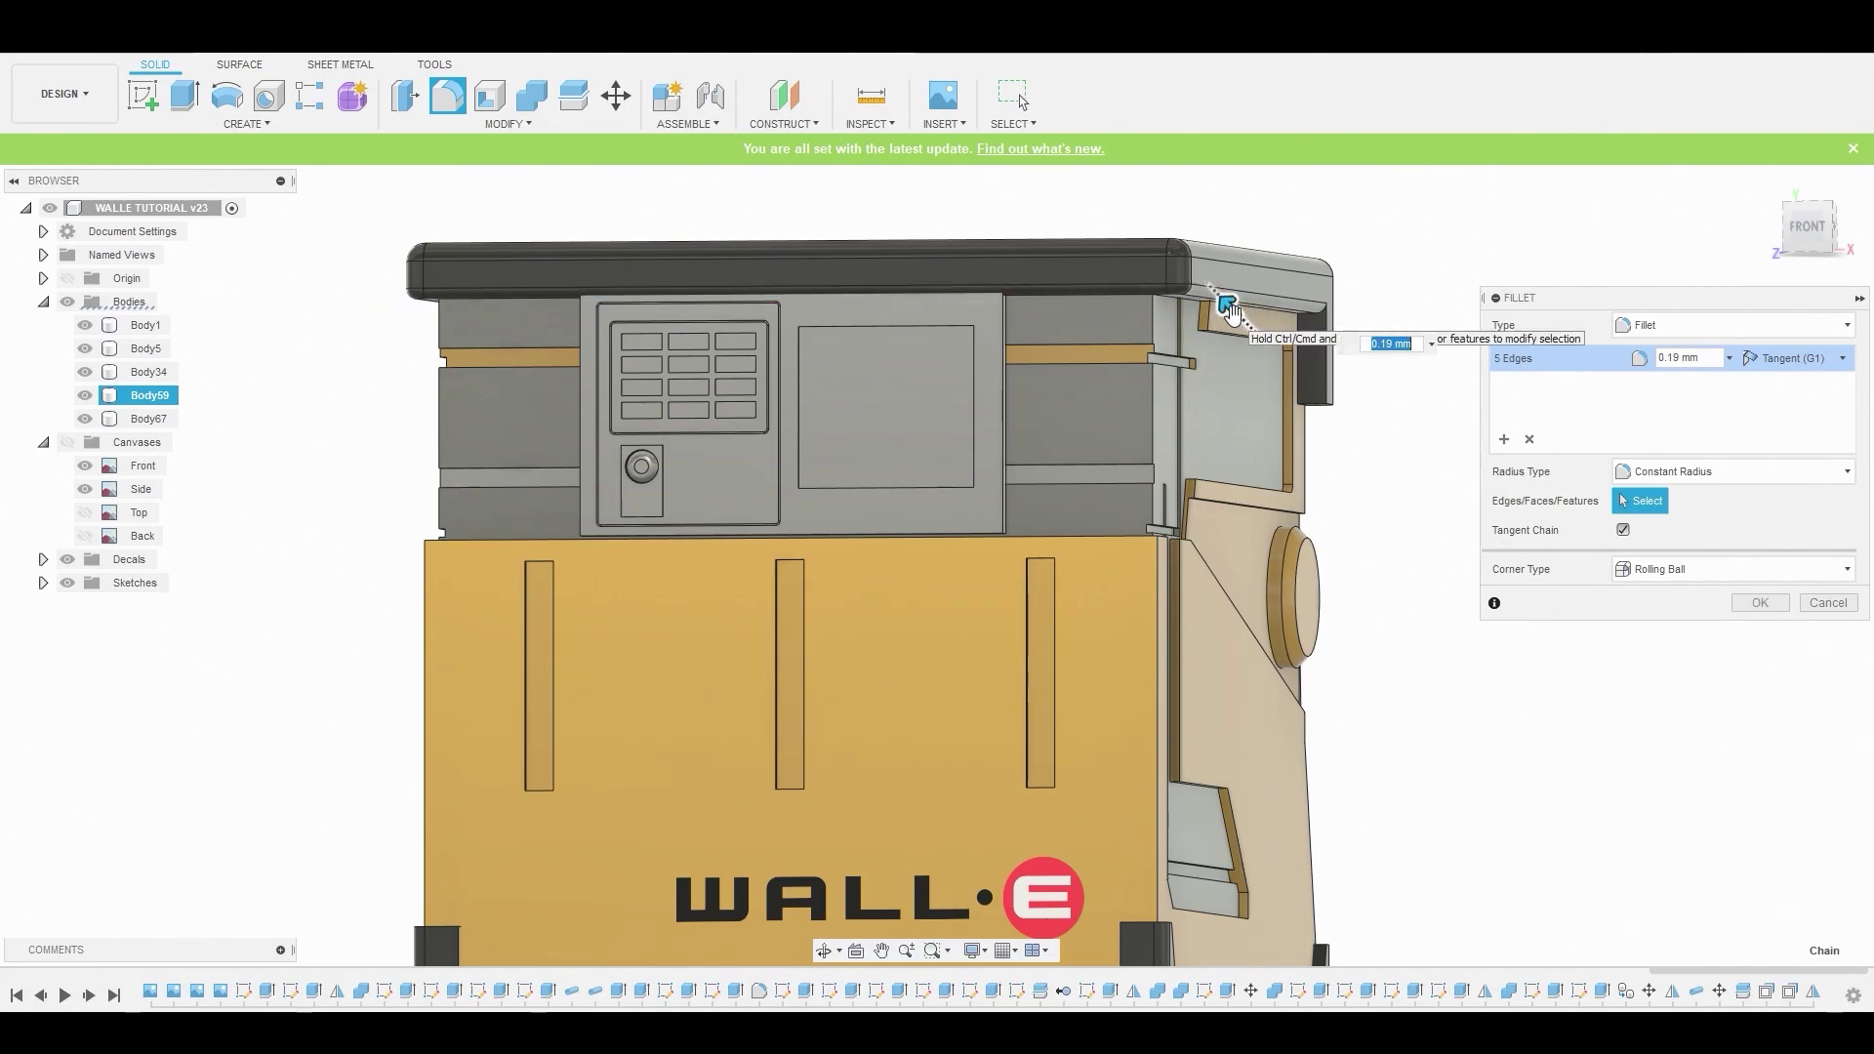
{"action": "left_click", "coordinate": [1757, 603]}
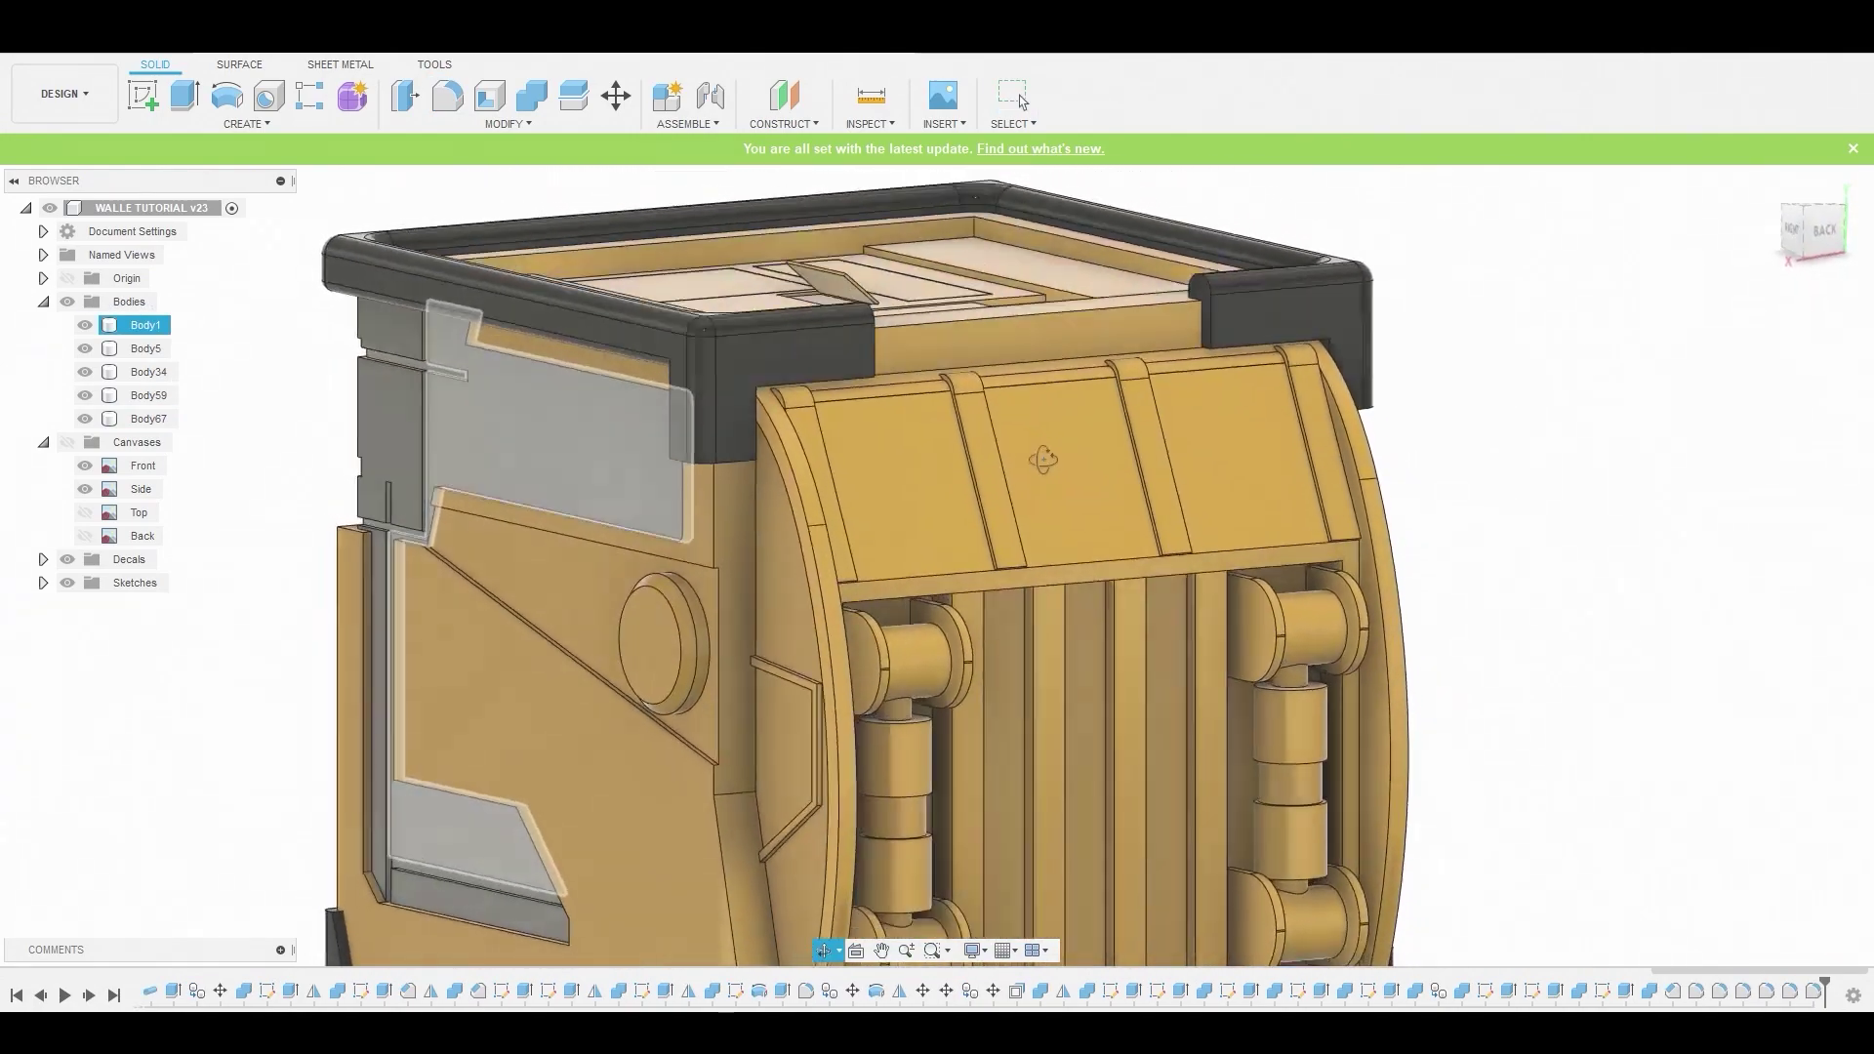
Fillet the two rear rim pieces' edge chains with a small radius of about 0.096 mm
{"action": "key", "text": "f"}
{"action": "left_click", "coordinate": [782, 429]}
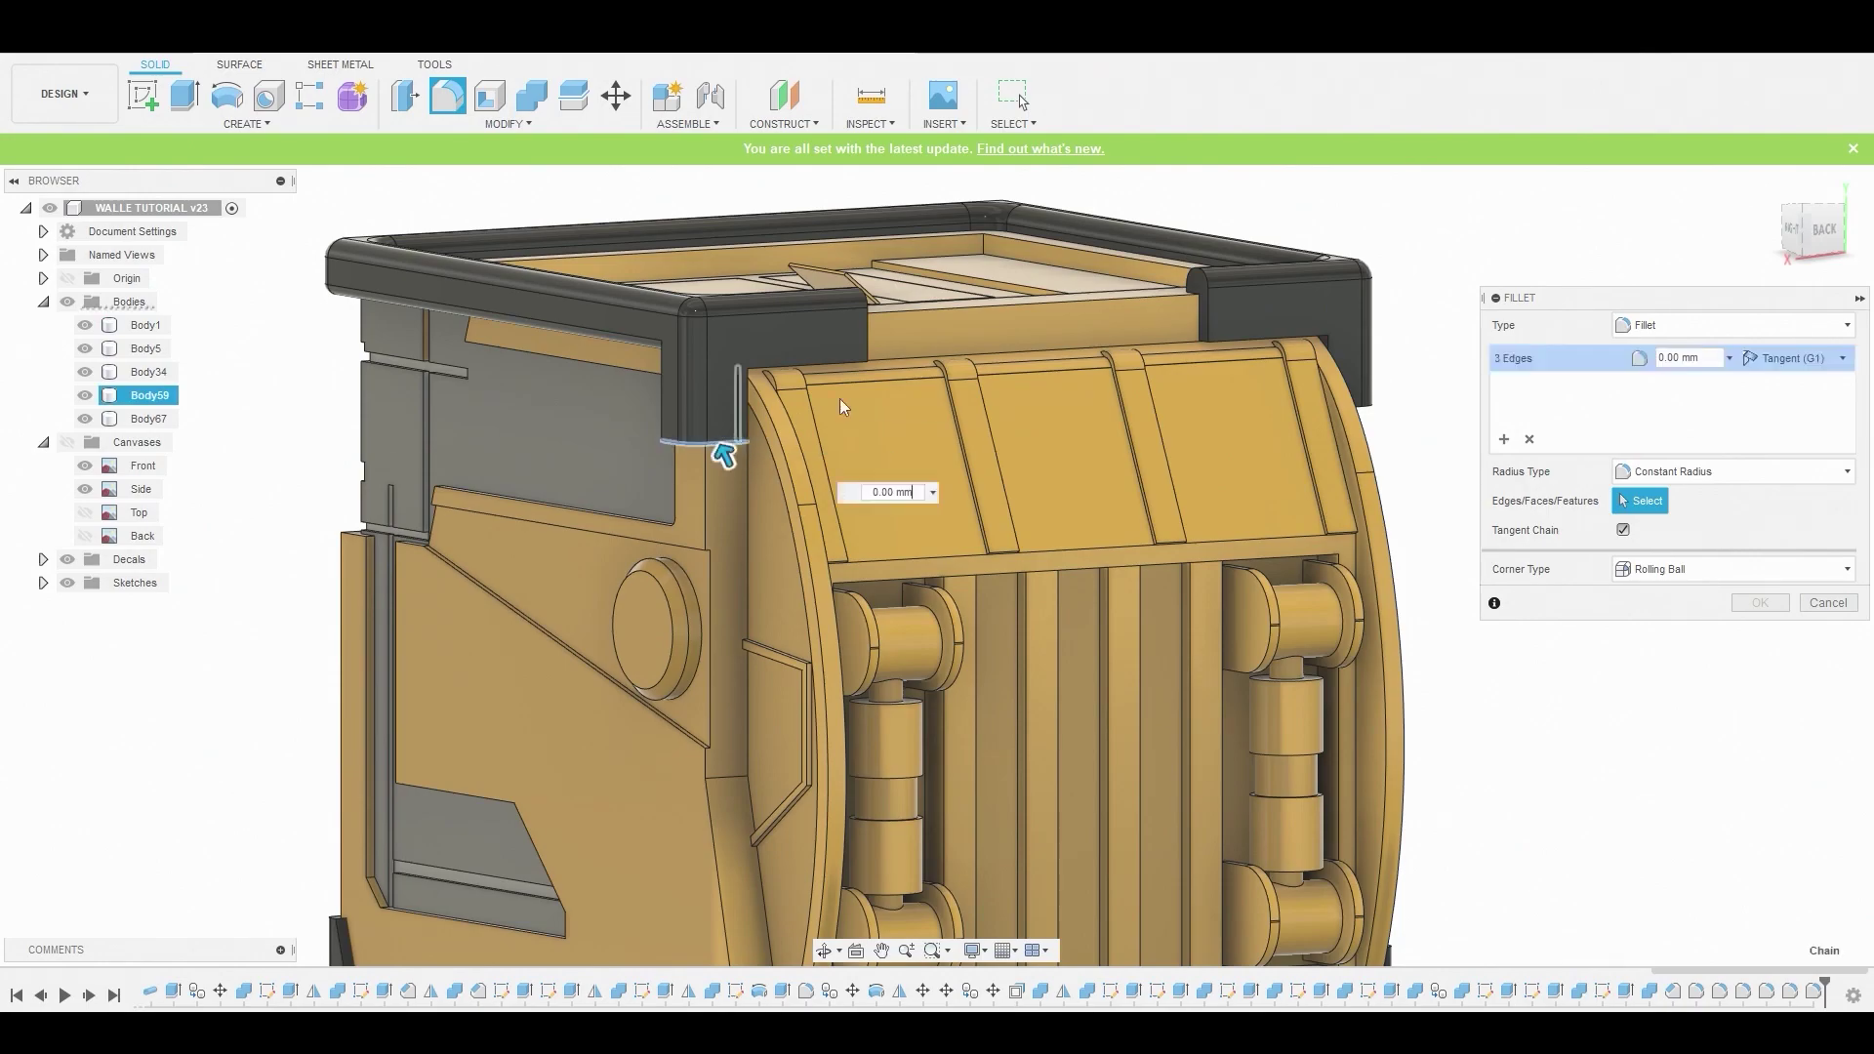
{"action": "middle_click_drag", "start_coordinate": [840, 399], "coordinate": [349, 535], "text": "shift"}
{"action": "scroll", "coordinate": [879, 491], "scroll_direction": "up", "scroll_amount": 5}
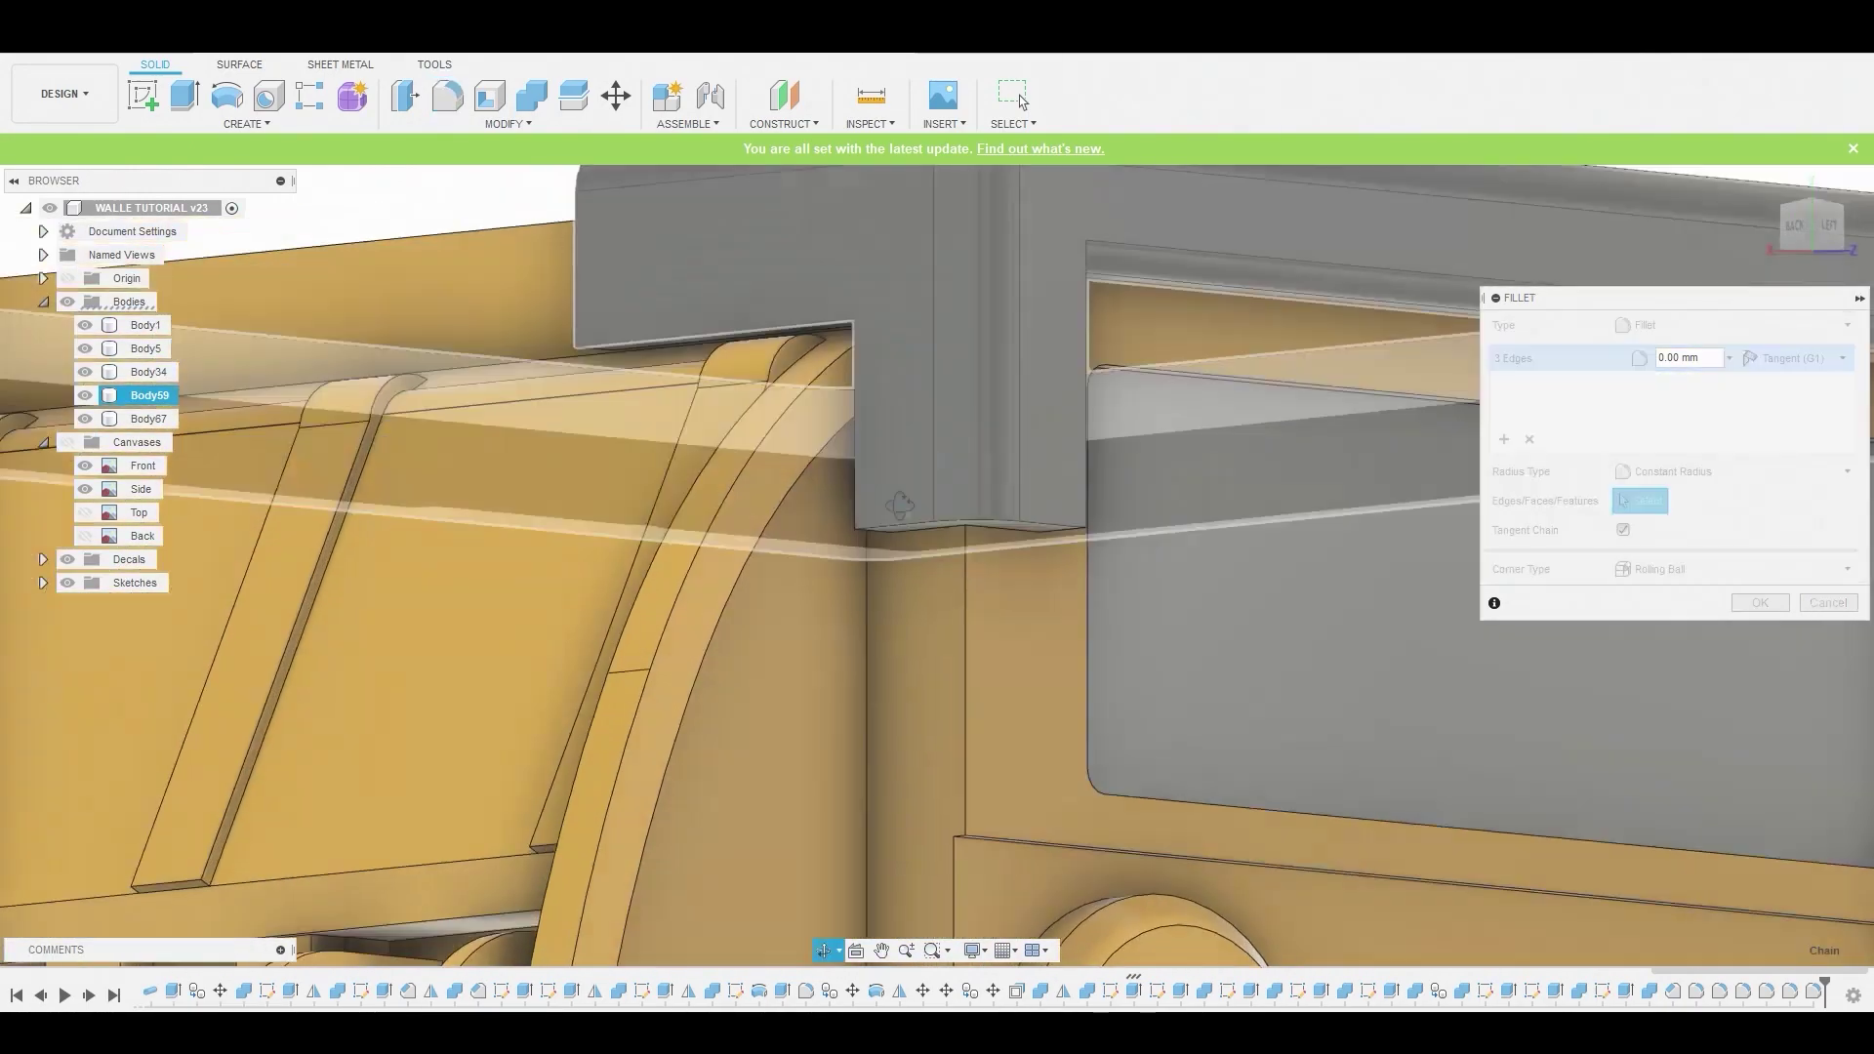
{"action": "middle_click_drag", "start_coordinate": [879, 490], "coordinate": [900, 532], "text": "shift"}
{"action": "left_click", "coordinate": [900, 532]}
{"action": "left_click_drag", "start_coordinate": [900, 532], "coordinate": [900, 530]}
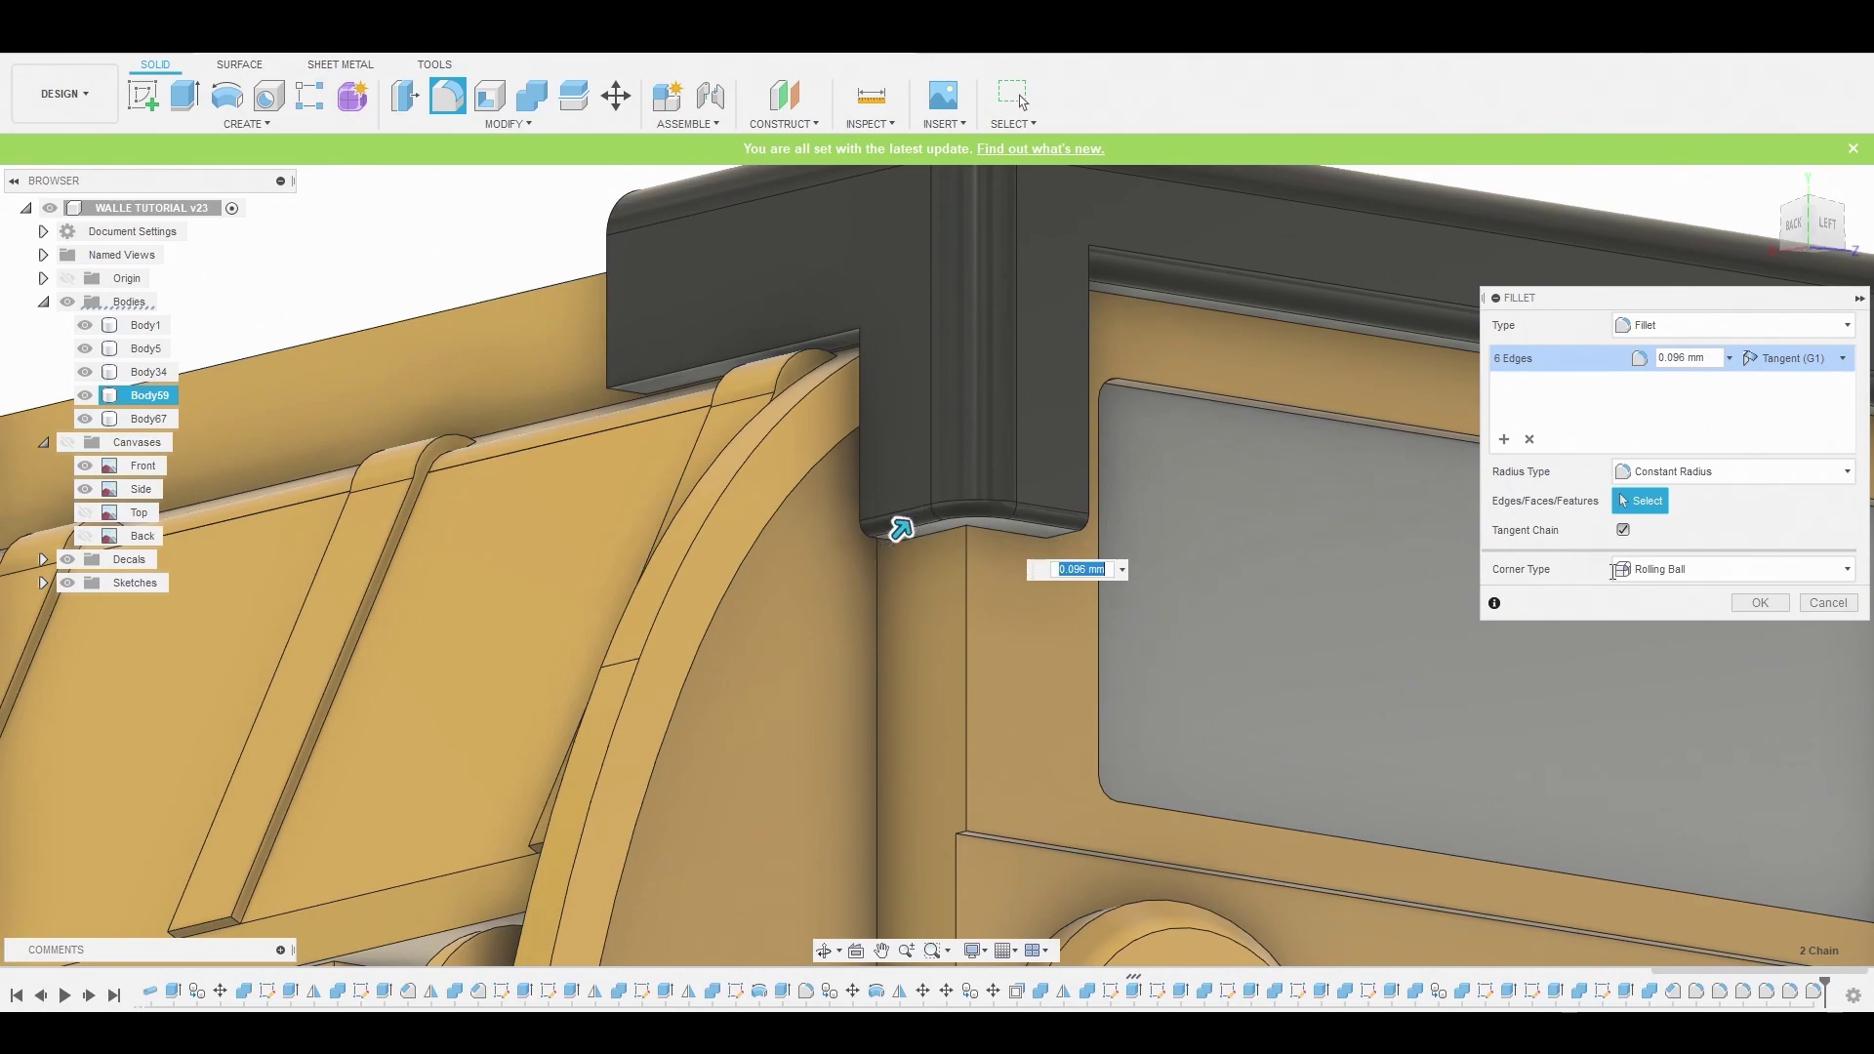
{"action": "left_click", "coordinate": [1777, 605]}
{"action": "scroll", "coordinate": [1185, 523], "scroll_direction": "down", "scroll_amount": 10}
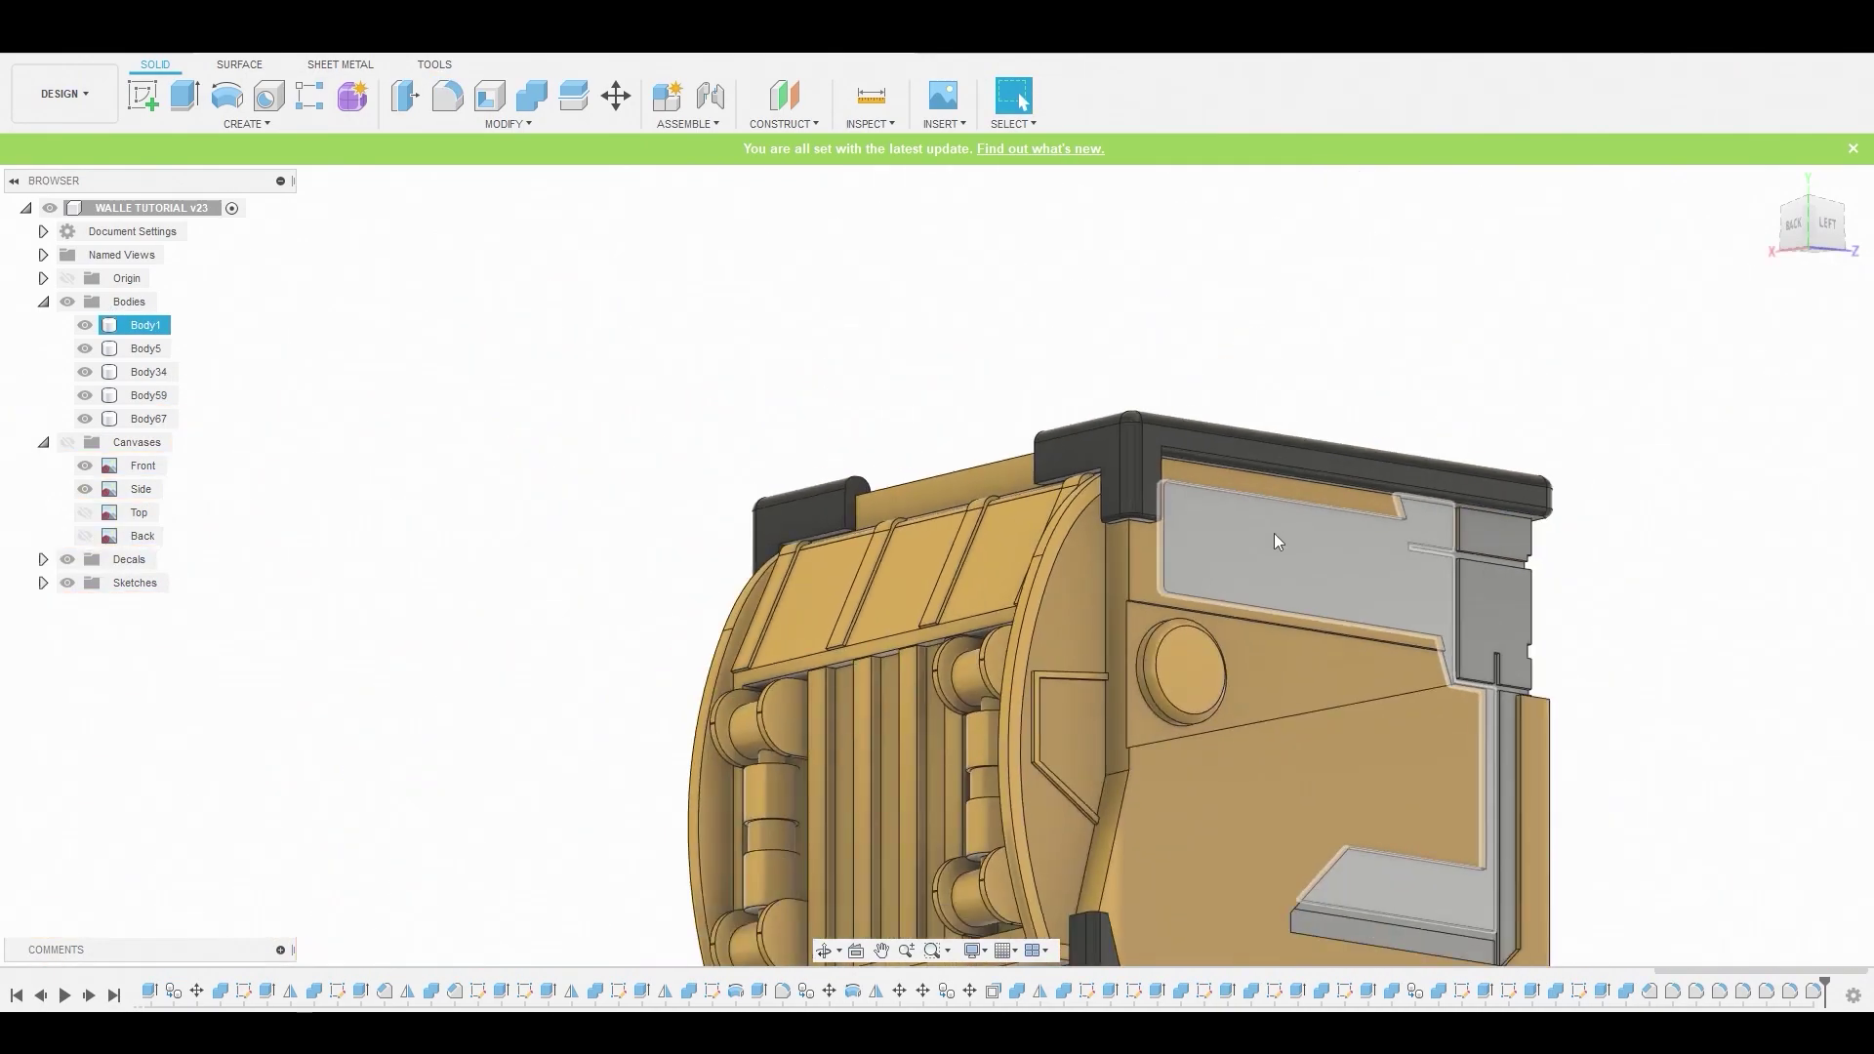
{"action": "scroll", "coordinate": [1007, 518], "scroll_direction": "up", "scroll_amount": 5}
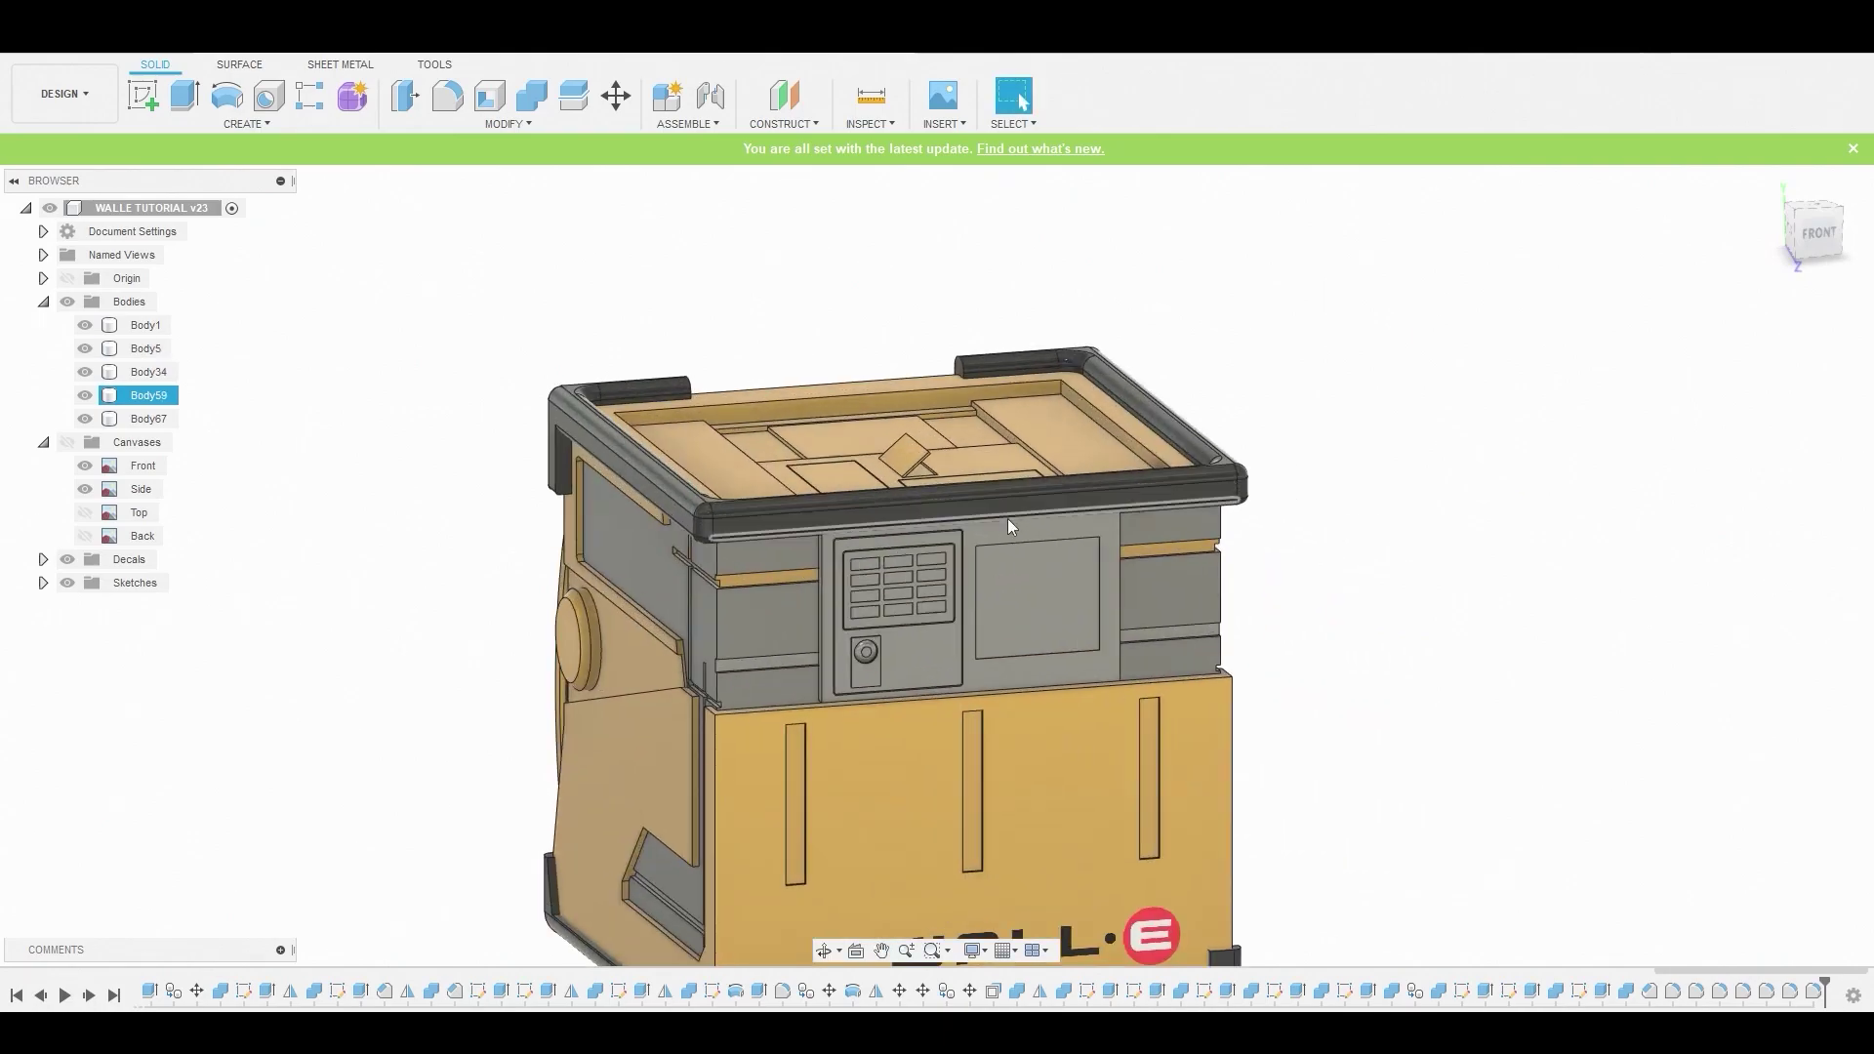